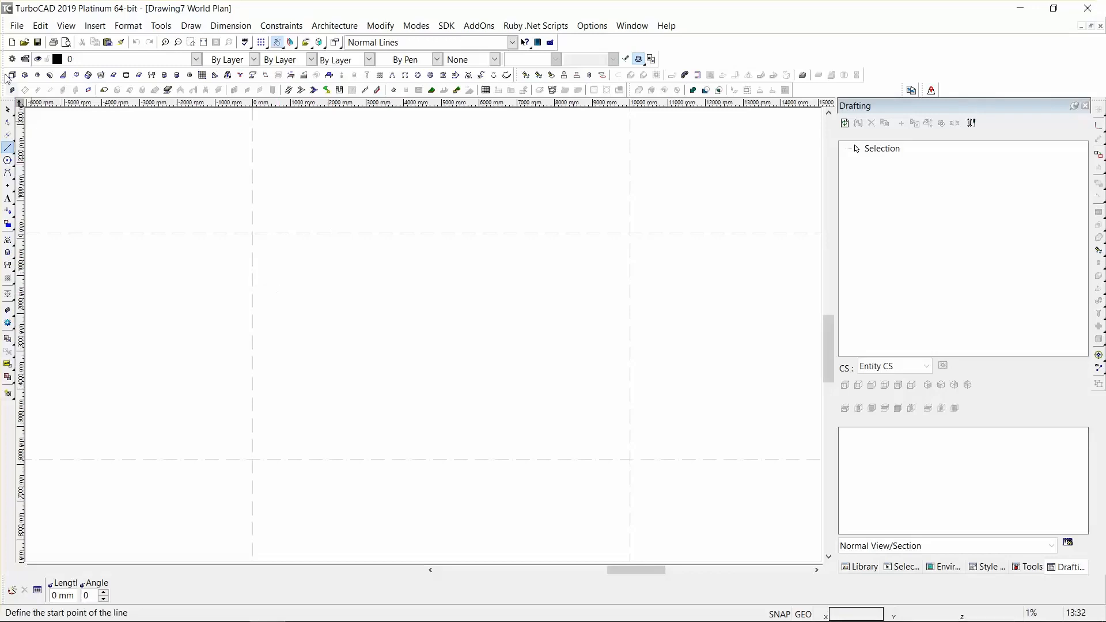
Look through the templates offered for a new drawing, including Normal Metric and the custom house templates, without creating a drawing.
{"action": "left_click", "coordinate": [12, 43]}
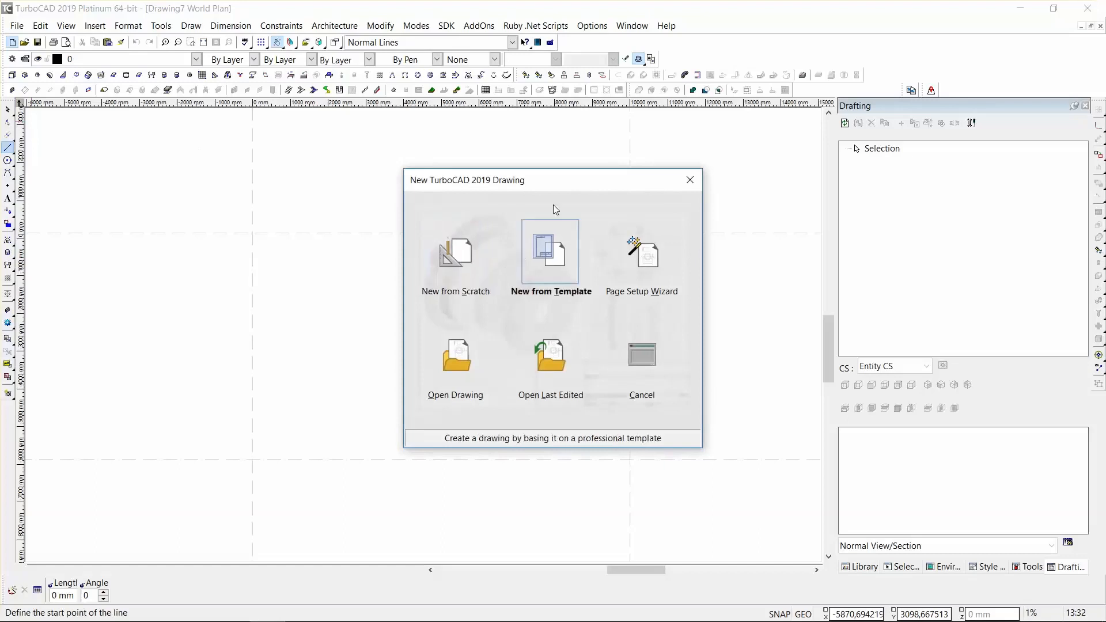
{"action": "left_click", "coordinate": [549, 251]}
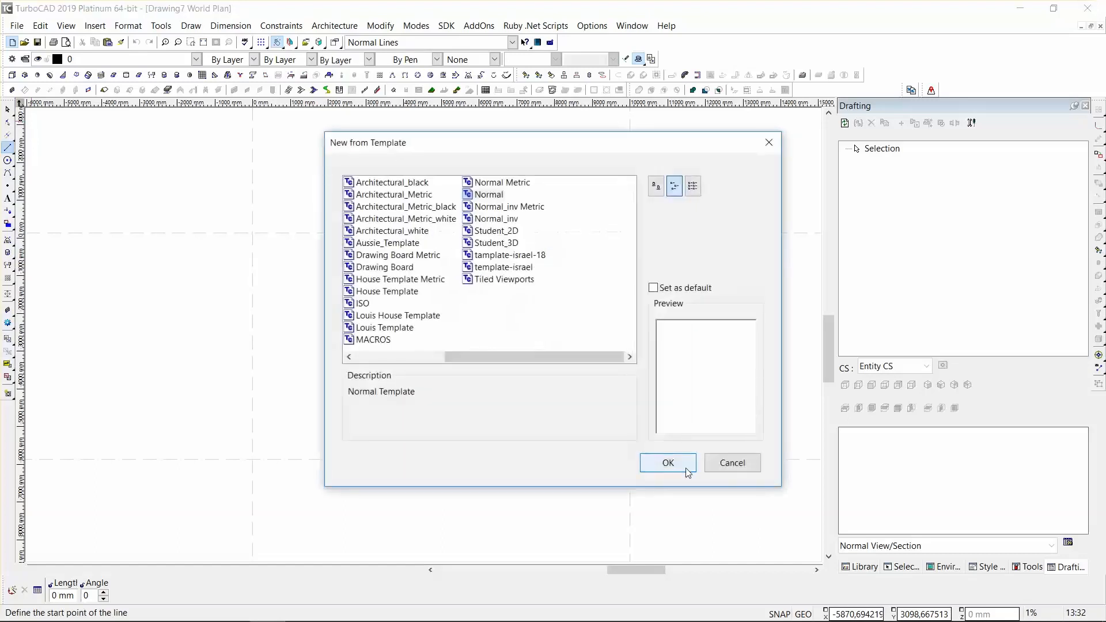
{"action": "left_click", "coordinate": [737, 464]}
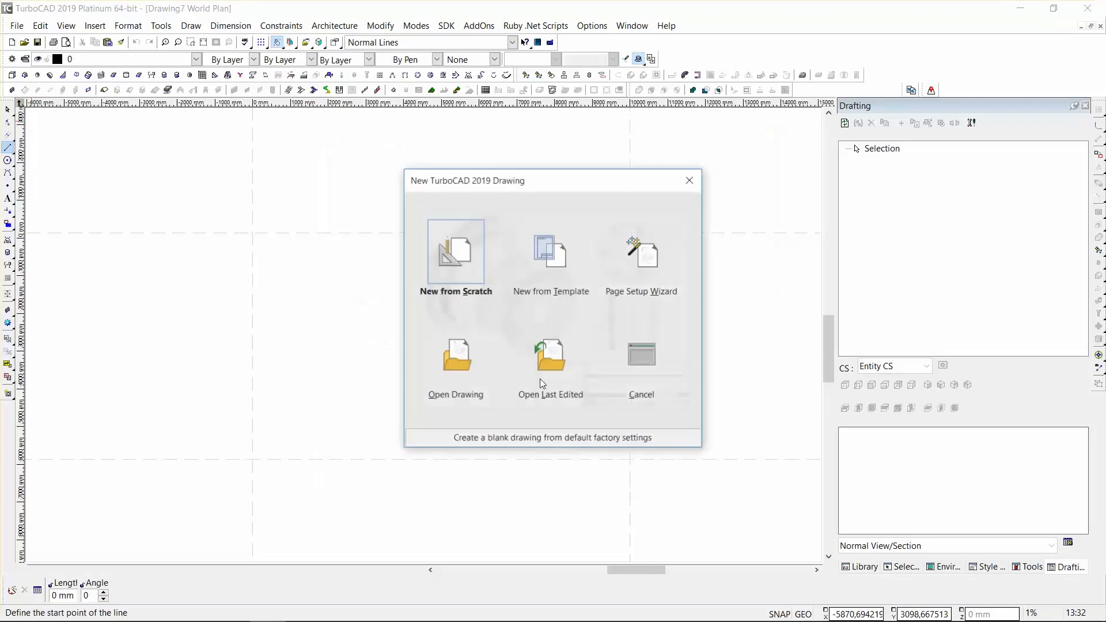
{"action": "left_click", "coordinate": [632, 356]}
{"action": "left_click", "coordinate": [17, 25]}
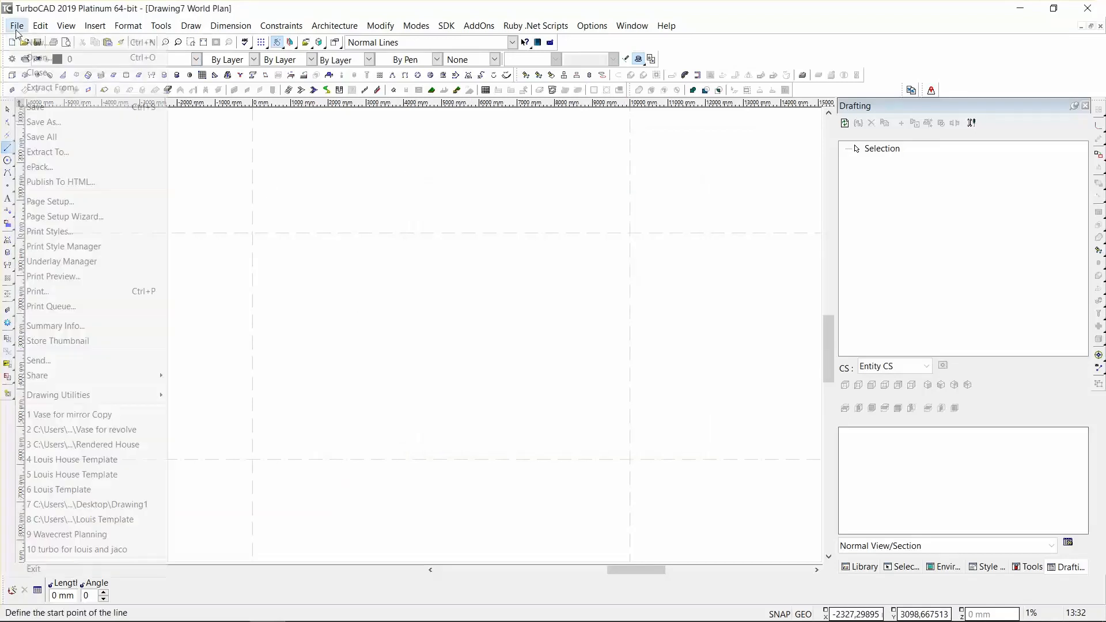
{"action": "left_click", "coordinate": [21, 44]}
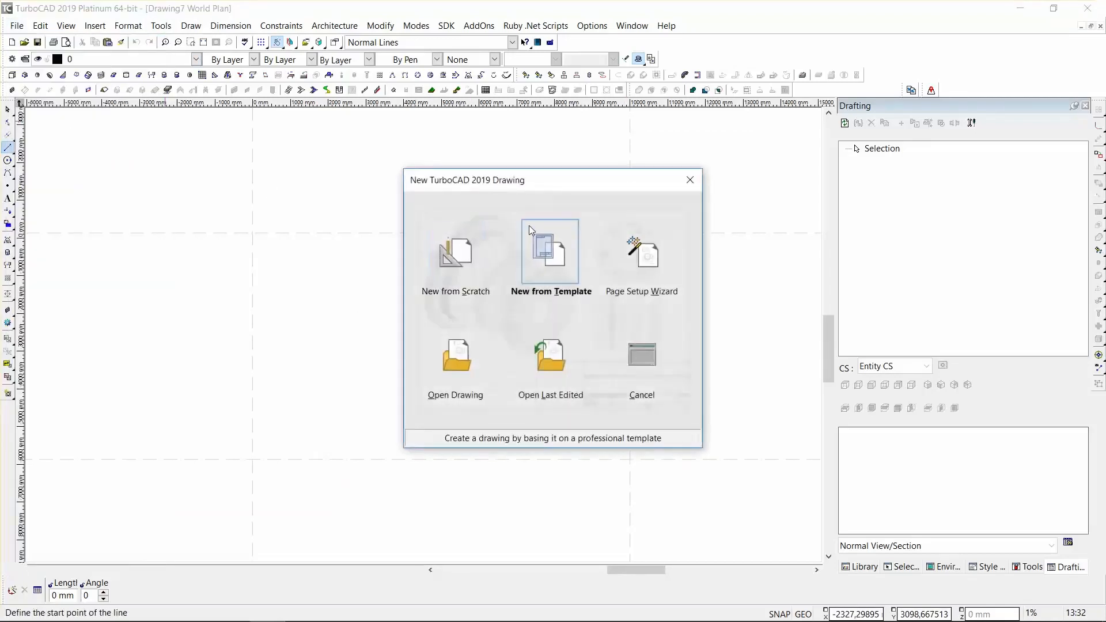
{"action": "left_click", "coordinate": [546, 261]}
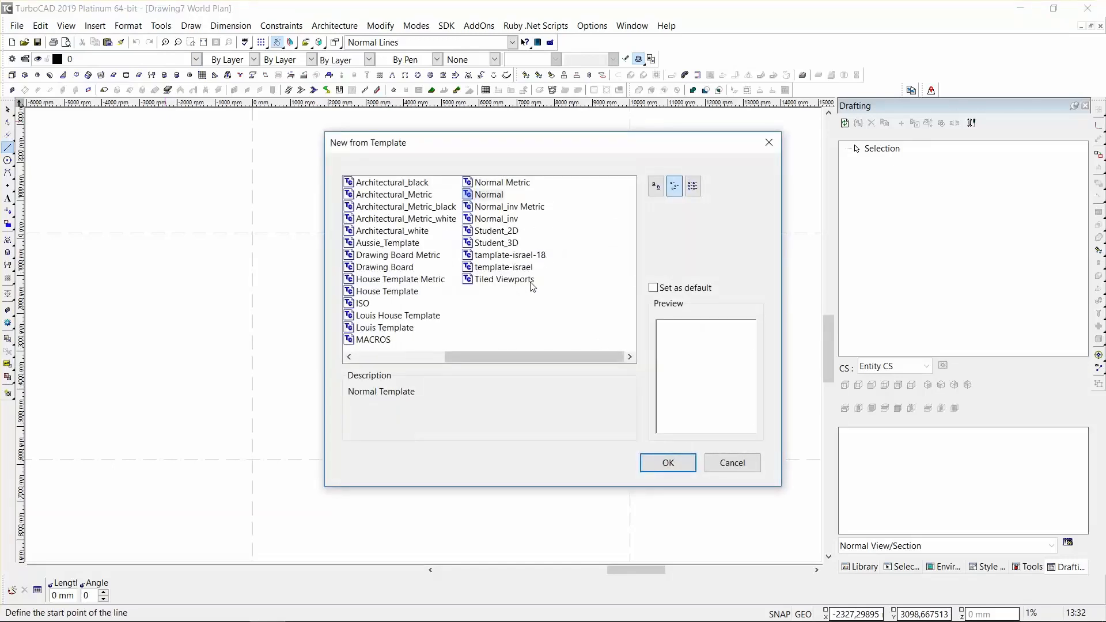
{"action": "left_click", "coordinate": [518, 184]}
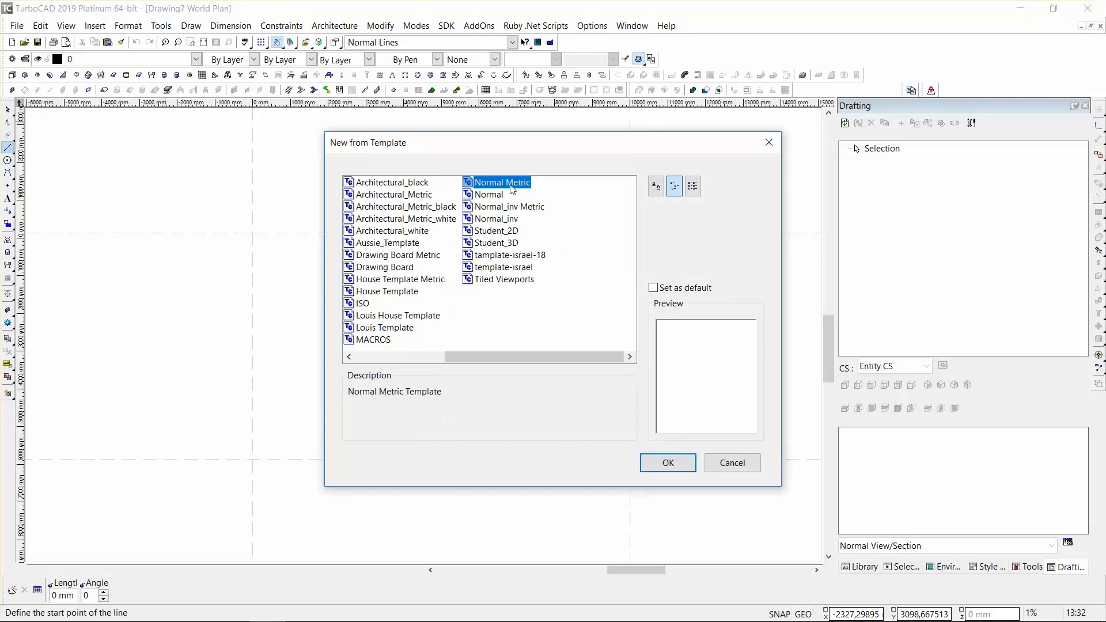
{"action": "left_click", "coordinate": [405, 317]}
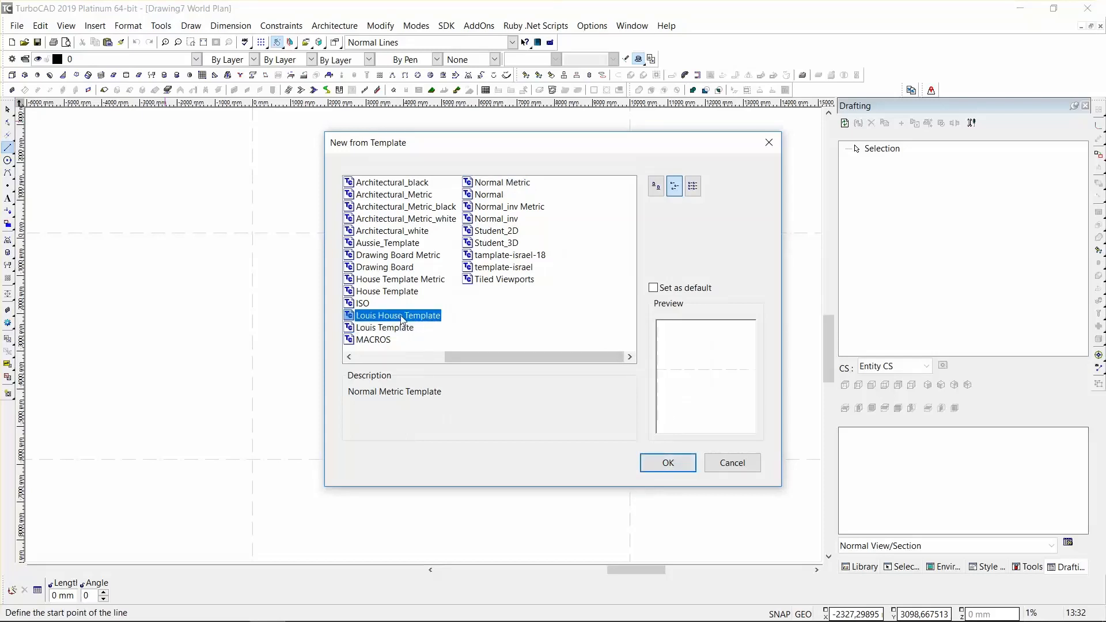
{"action": "left_click", "coordinate": [398, 331]}
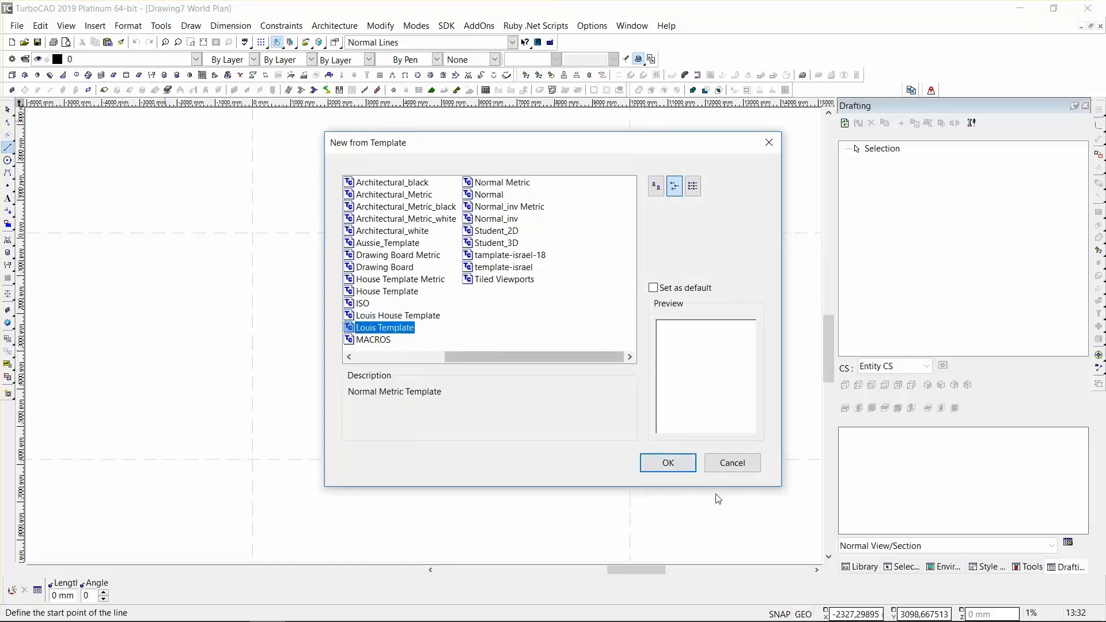
{"action": "left_click", "coordinate": [733, 464]}
{"action": "left_click", "coordinate": [642, 348]}
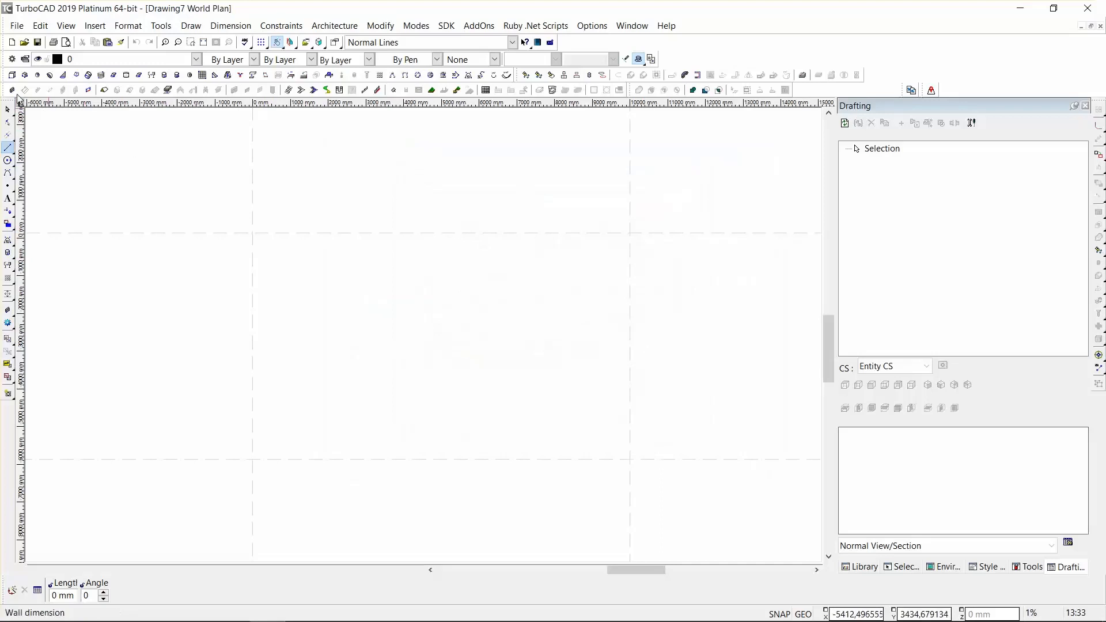
Undock the Architecture toolbar over the drawing area and set the toolbar icon size to 18.
{"action": "left_click_drag", "start_coordinate": [19, 99], "coordinate": [108, 181]}
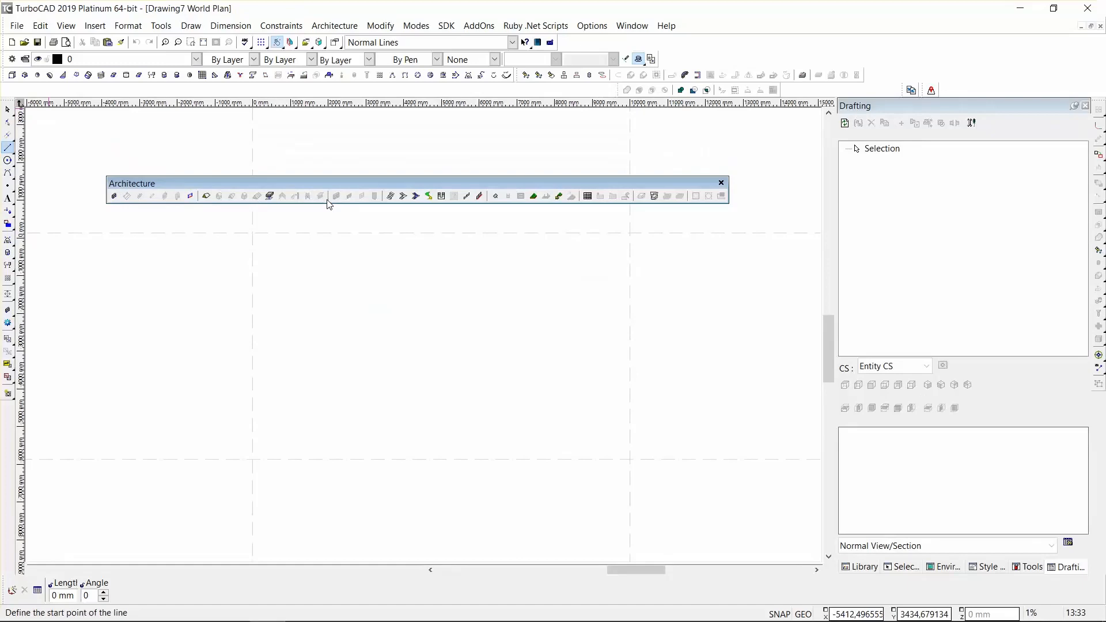
{"action": "double_click", "coordinate": [778, 44]}
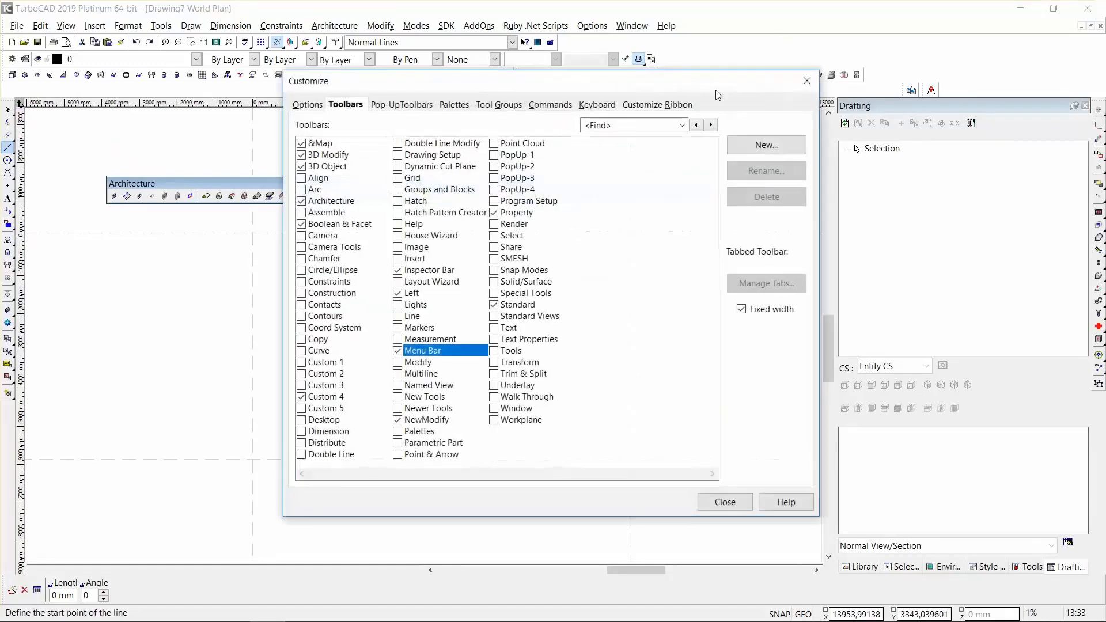
{"action": "left_click", "coordinate": [306, 104]}
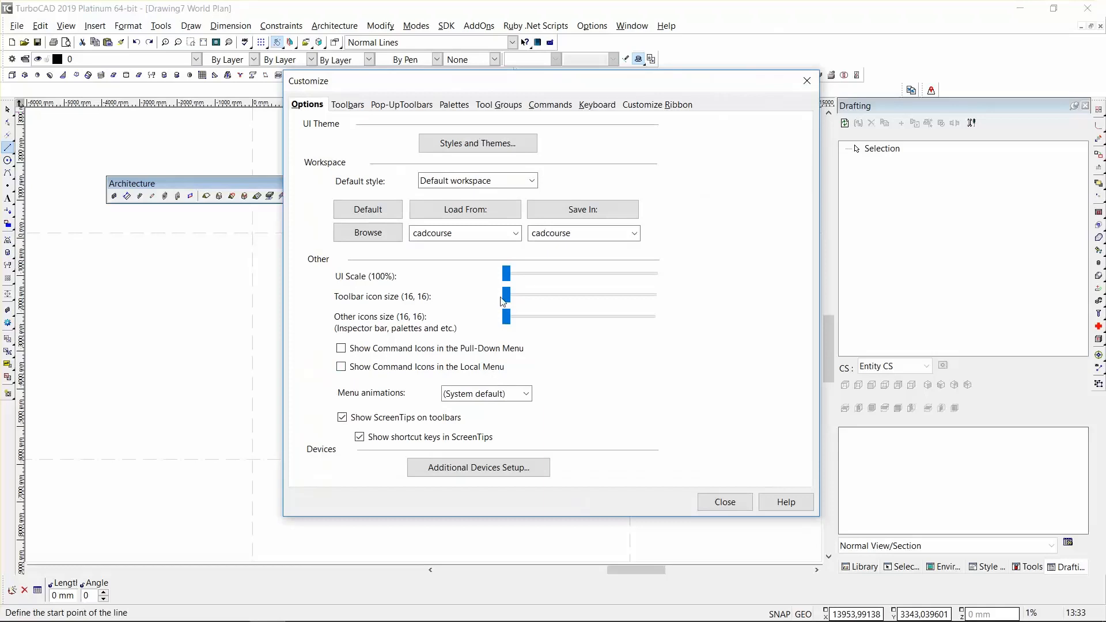
{"action": "left_click", "coordinate": [516, 295]}
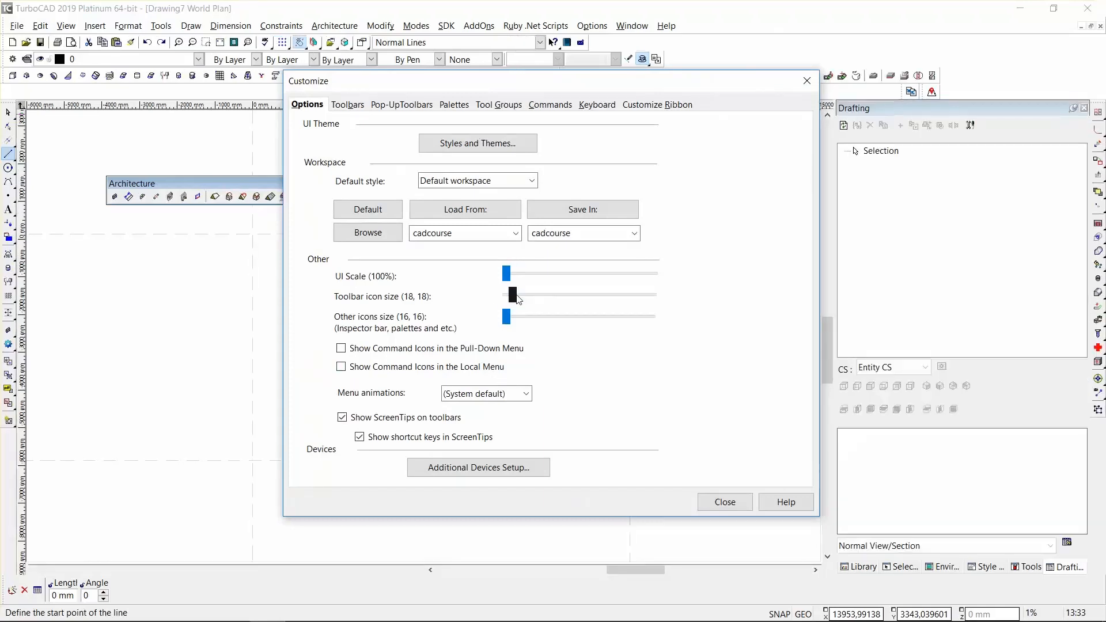
{"action": "left_click", "coordinate": [725, 503]}
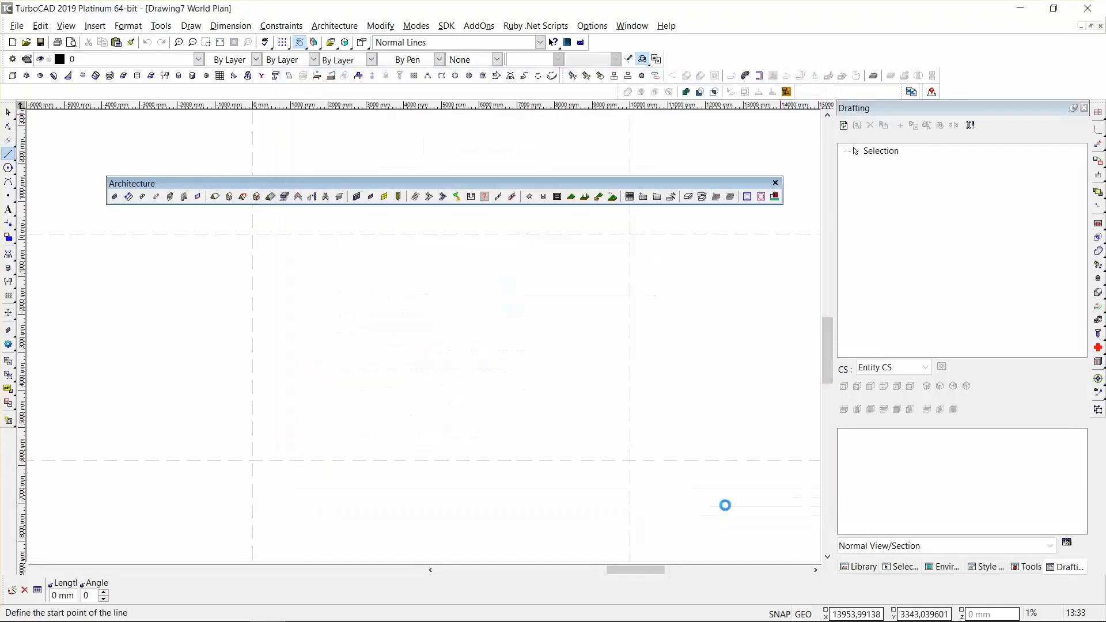
Reposition the floating Architecture toolbar, then dock it back below the other toolbars.
{"action": "mouse_move", "coordinate": [540, 183]}
{"action": "left_mouse_down"}
{"action": "mouse_move", "coordinate": [446, 96]}
{"action": "mouse_move", "coordinate": [468, 151]}
{"action": "mouse_move", "coordinate": [457, 102]}
{"action": "mouse_move", "coordinate": [442, 96]}
{"action": "mouse_move", "coordinate": [506, 172]}
{"action": "mouse_move", "coordinate": [564, 195]}
{"action": "left_mouse_up"}
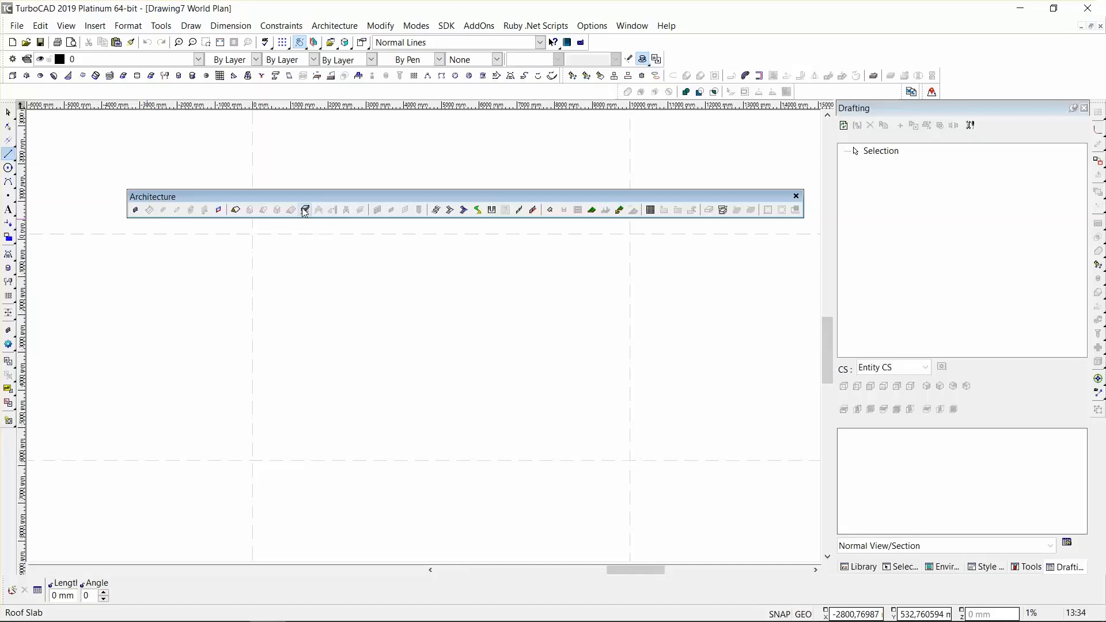
{"action": "left_click", "coordinate": [304, 211]}
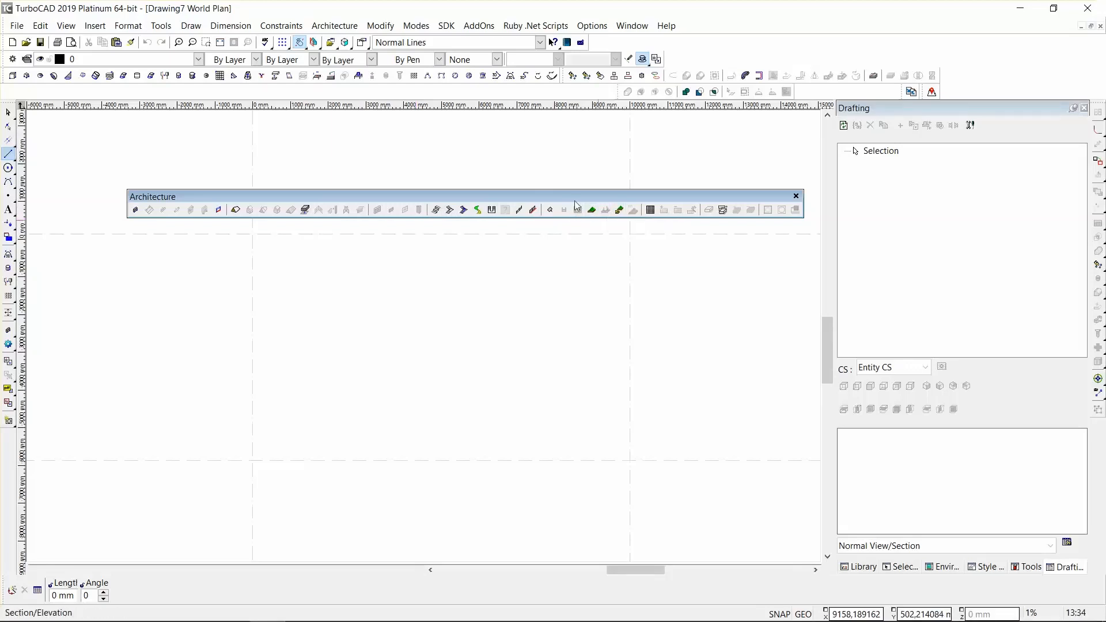
{"action": "left_click_drag", "start_coordinate": [558, 192], "coordinate": [417, 93]}
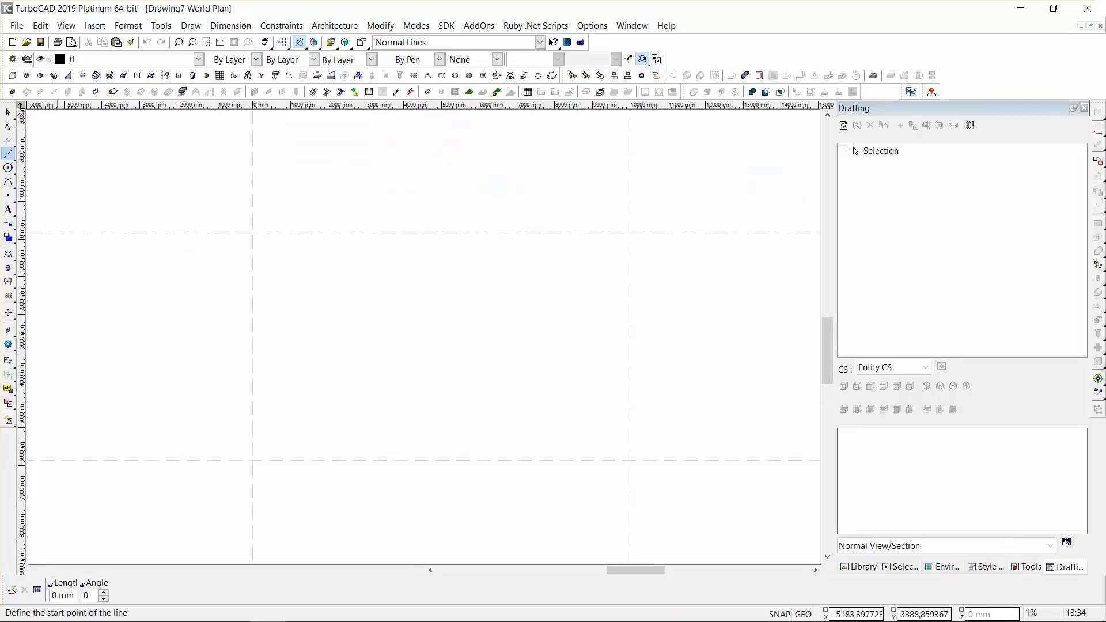
Activate the Wall tool and display the Design Director palette with the drawing's layers.
{"action": "left_click", "coordinate": [12, 92]}
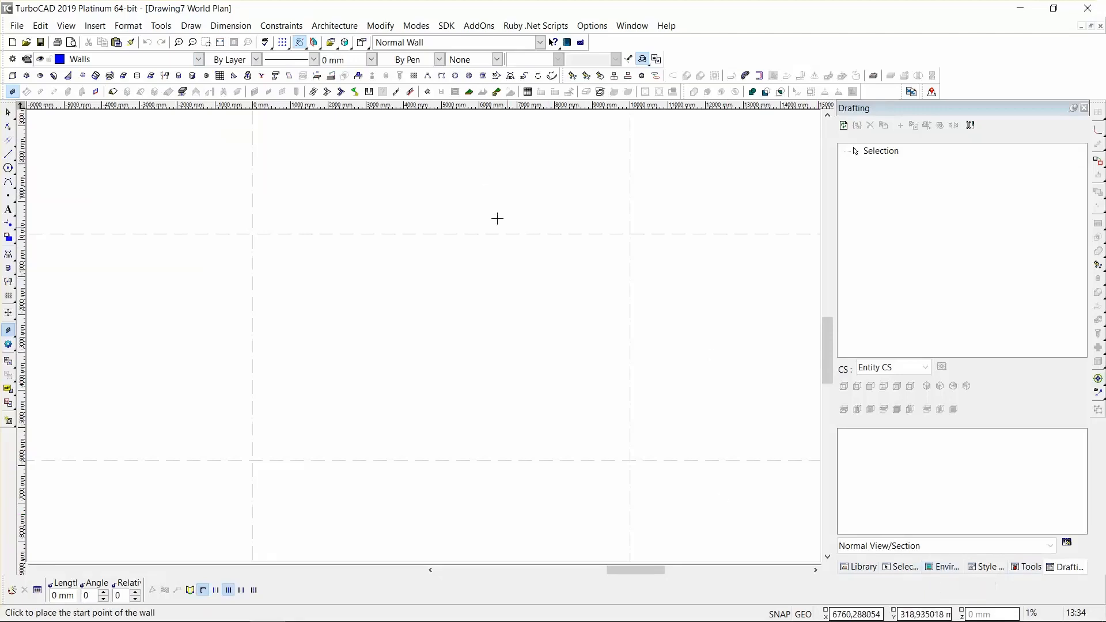
{"action": "left_click", "coordinate": [160, 25]}
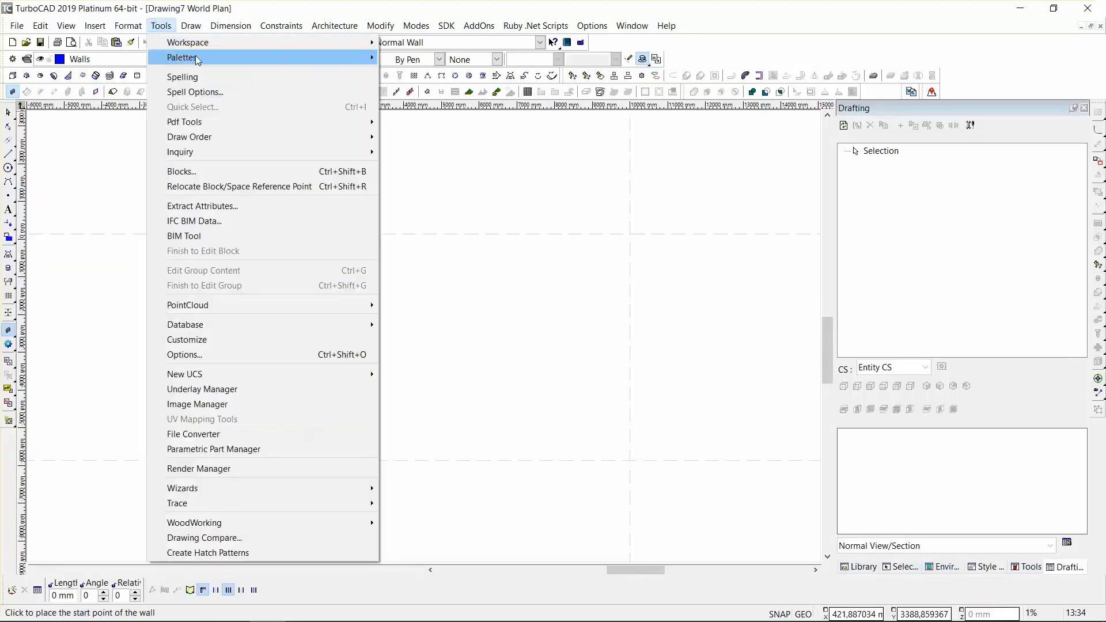
{"action": "mouse_move", "coordinate": [197, 60]}
{"action": "left_click", "coordinate": [458, 212]}
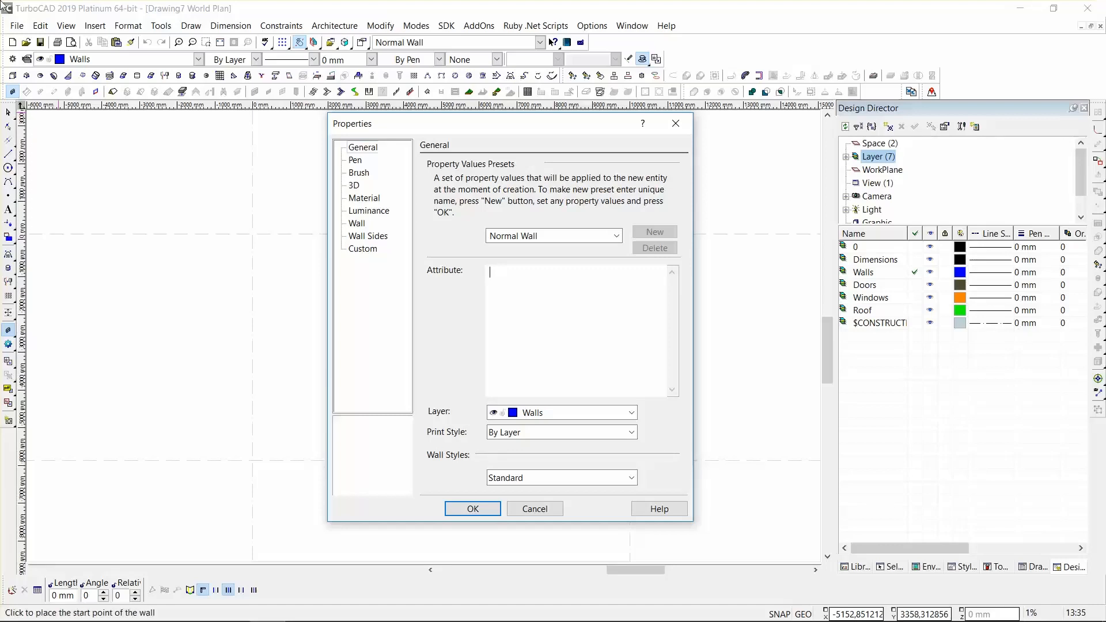
Set the wall thickness to 220 mm and the wall height to 2650 mm in the wall properties.
{"action": "left_click", "coordinate": [357, 223]}
{"action": "left_click_drag", "start_coordinate": [553, 177], "coordinate": [488, 175]}
{"action": "type", "text": "220"}
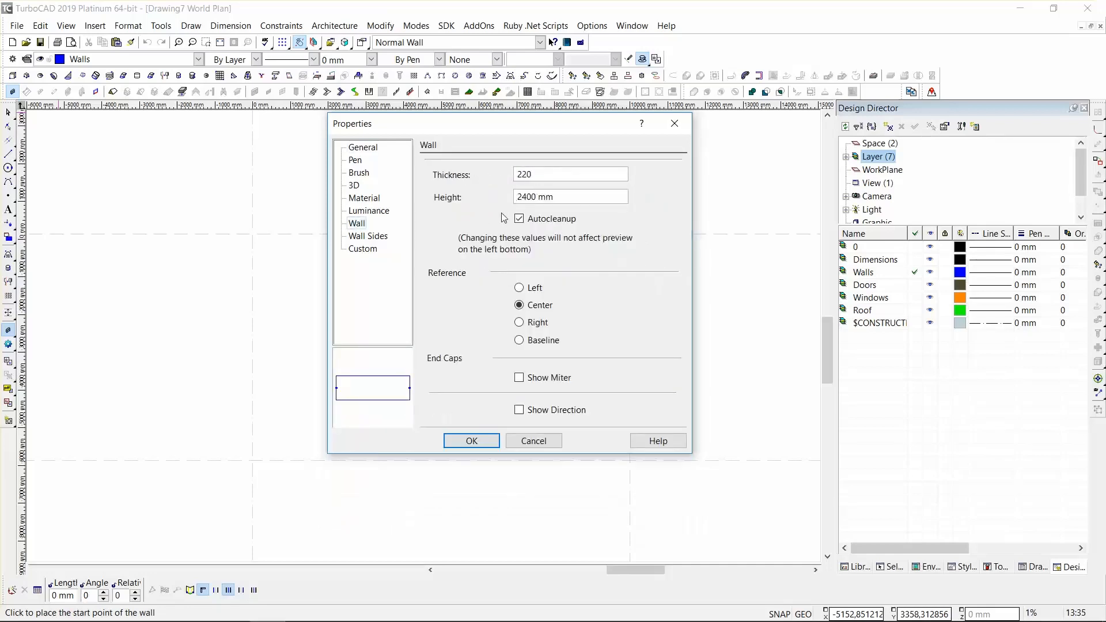
{"action": "left_click_drag", "start_coordinate": [556, 199], "coordinate": [499, 201]}
{"action": "type", "text": "2650"}
{"action": "left_click", "coordinate": [468, 442]}
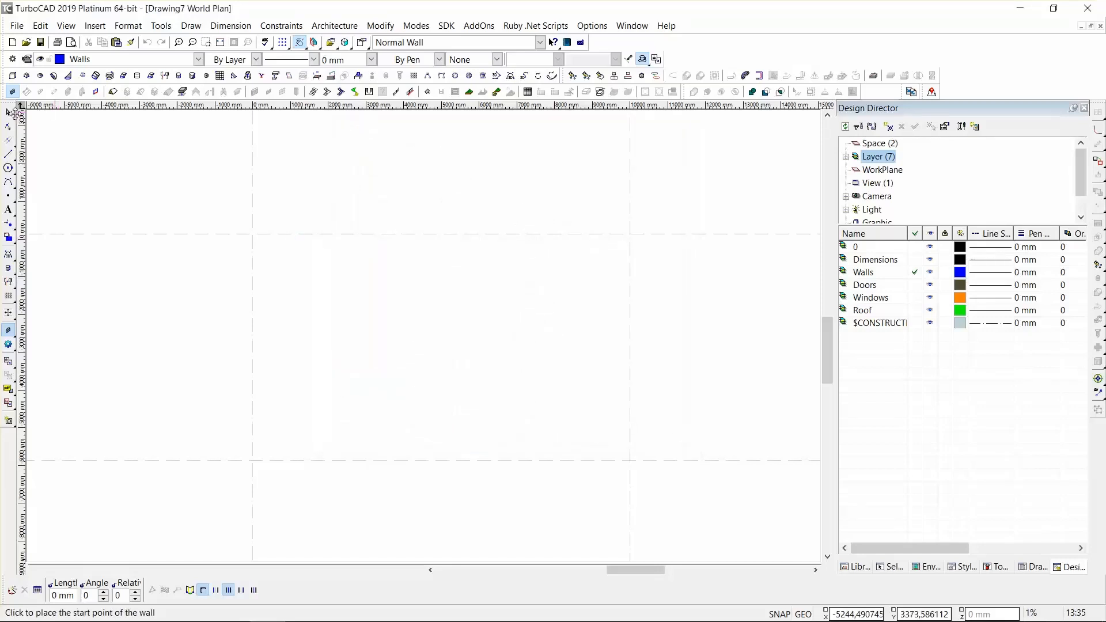
Draw four connected outer walls as a closed 10000 by 6000 mm rectangle through the construction line intersections.
{"action": "left_click", "coordinate": [251, 233]}
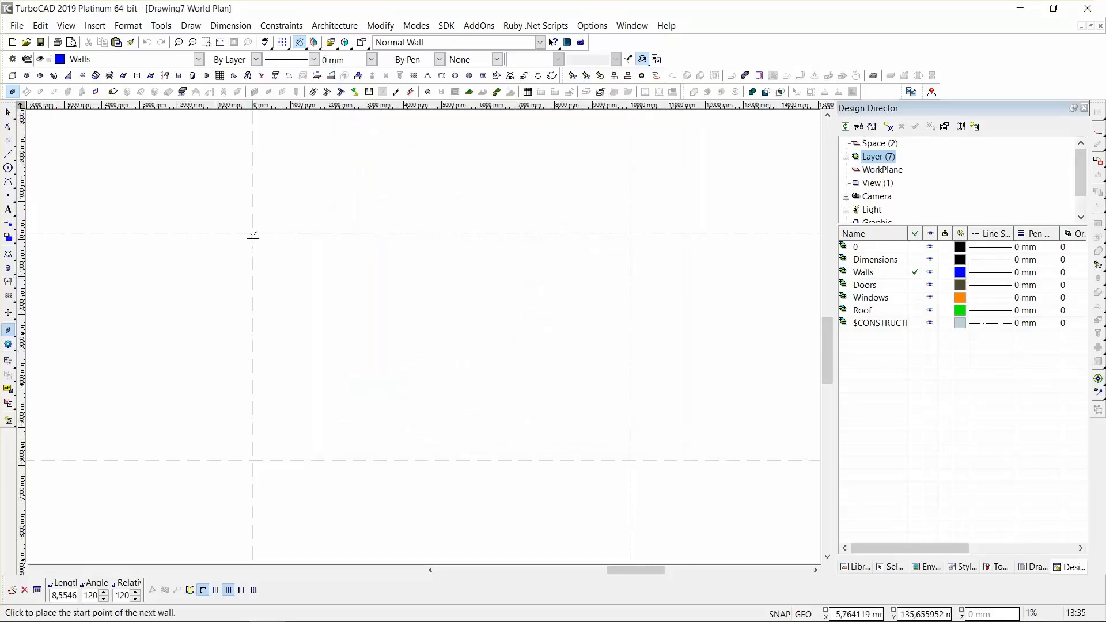
{"action": "left_click", "coordinate": [252, 459]}
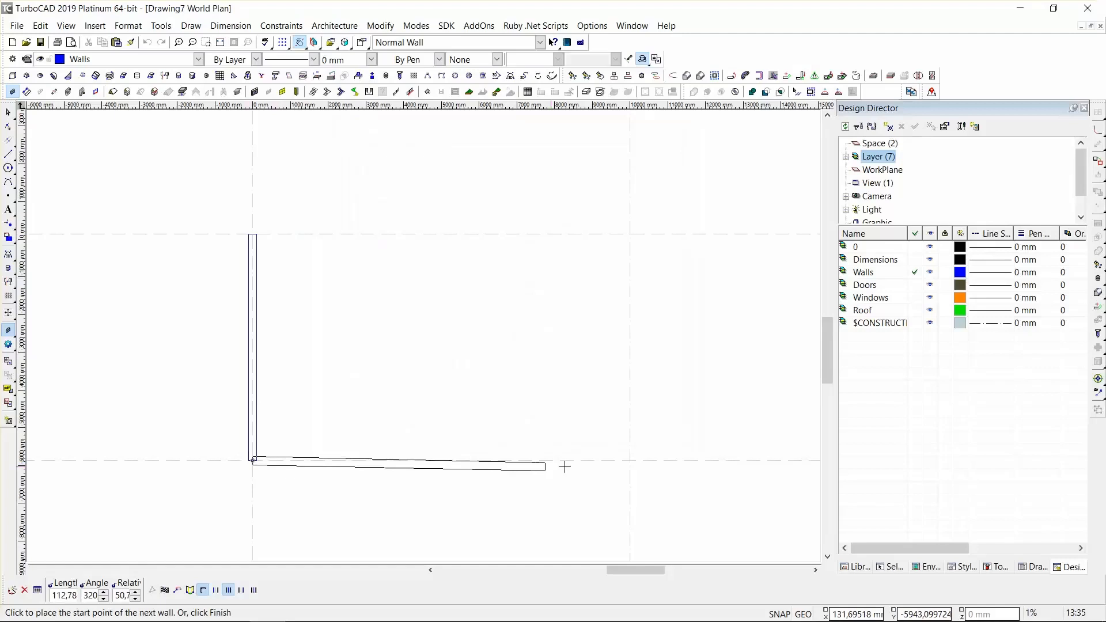
{"action": "left_click", "coordinate": [638, 461]}
{"action": "key", "text": "Return"}
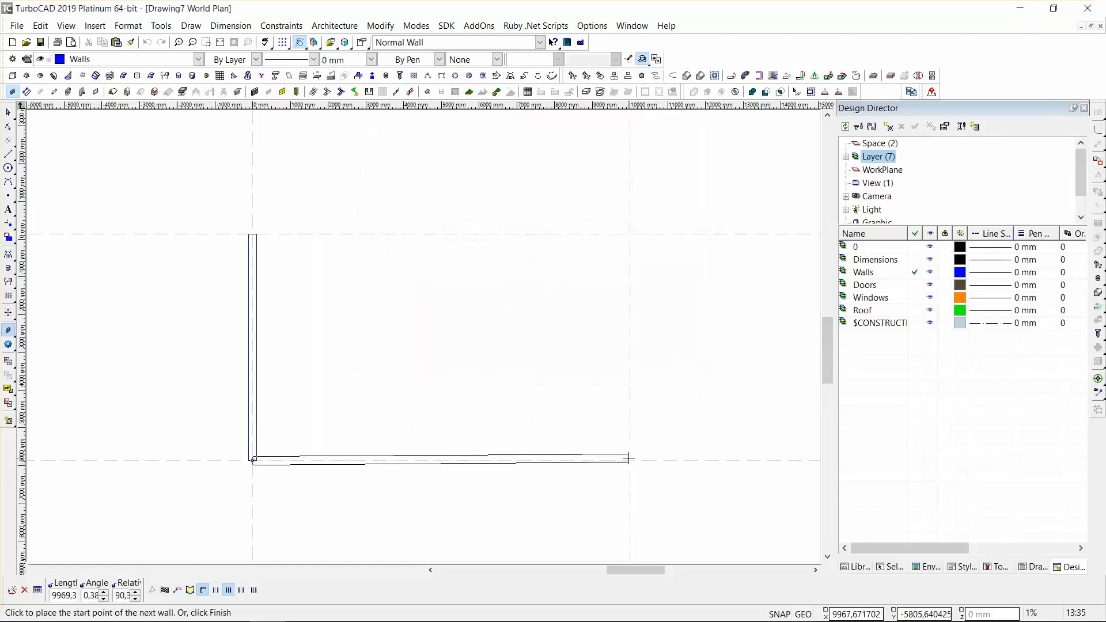
{"action": "left_click", "coordinate": [629, 461]}
{"action": "left_click", "coordinate": [630, 234]}
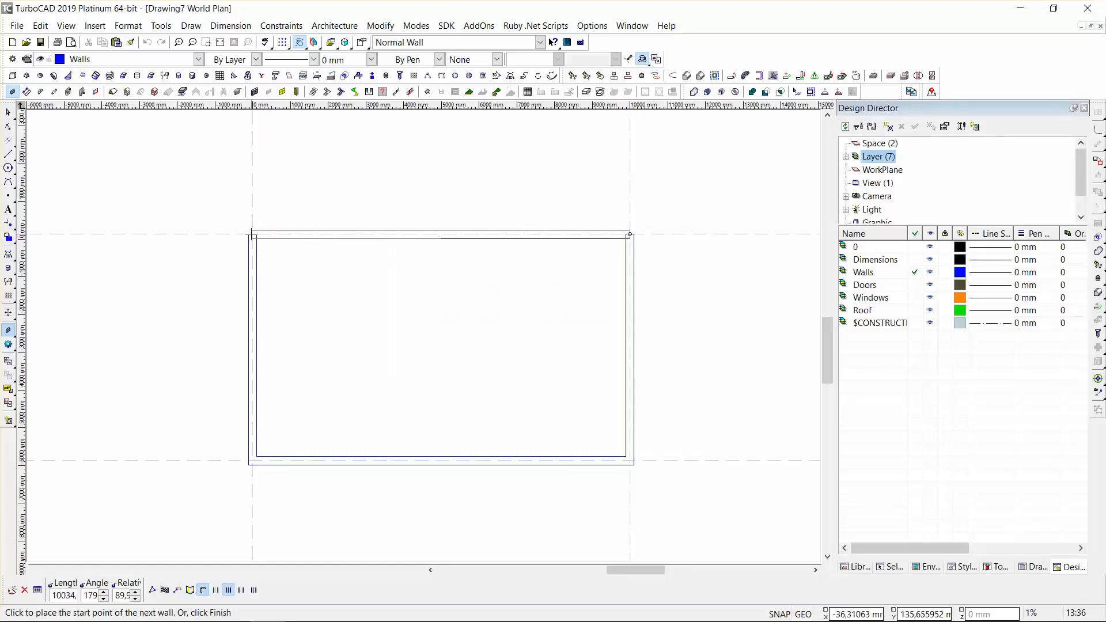
{"action": "left_click", "coordinate": [251, 235]}
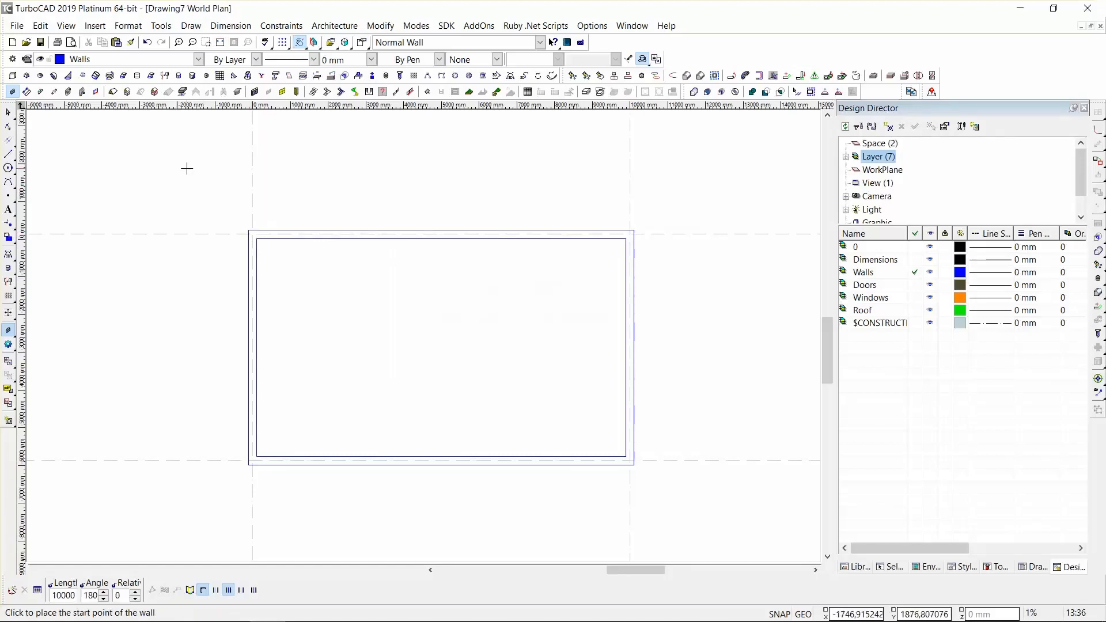
Set the thickness for new walls to 110 mm in the Wall tool's properties.
{"action": "middle_click", "coordinate": [300, 284]}
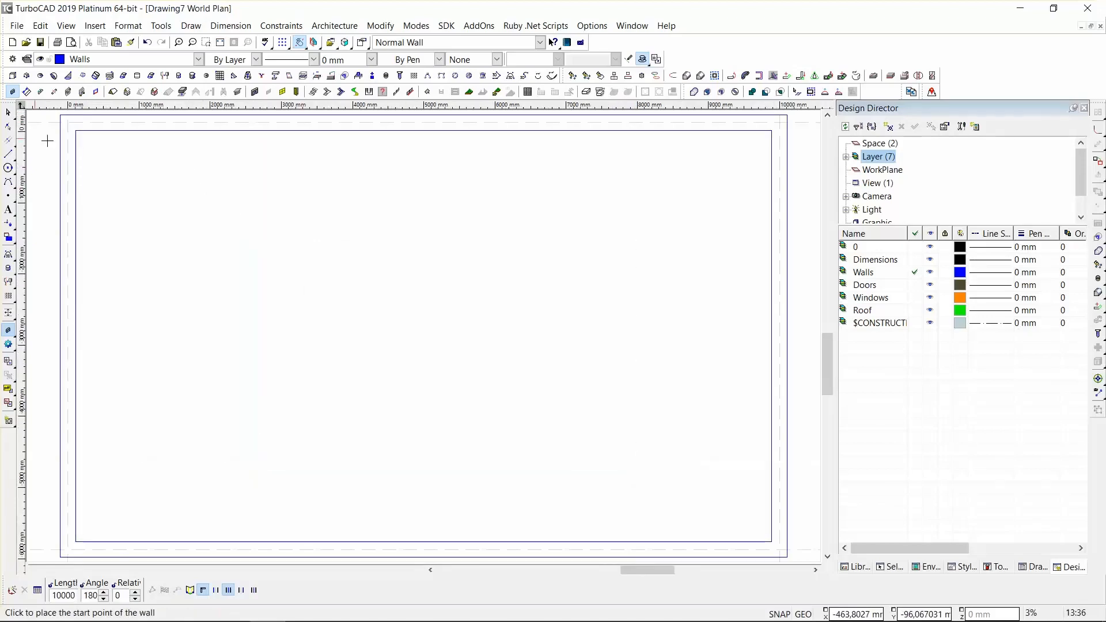
{"action": "scroll", "coordinate": [69, 125], "scroll_direction": "down", "scroll_amount": 1}
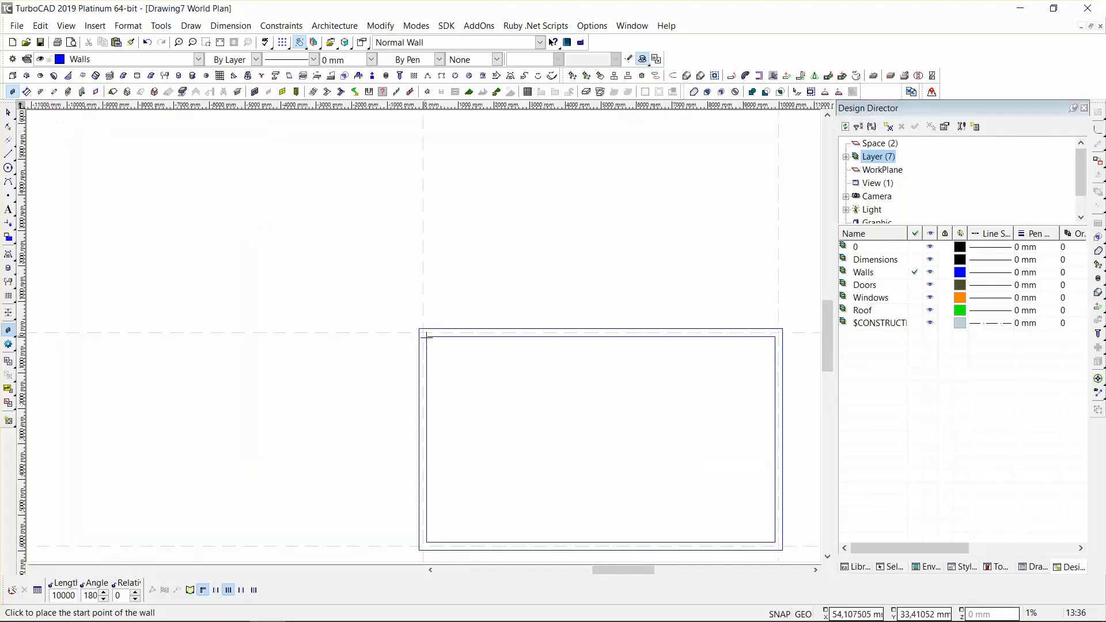
{"action": "scroll", "coordinate": [426, 336], "scroll_direction": "up", "scroll_amount": 2}
{"action": "scroll", "coordinate": [423, 336], "scroll_direction": "down", "scroll_amount": 4}
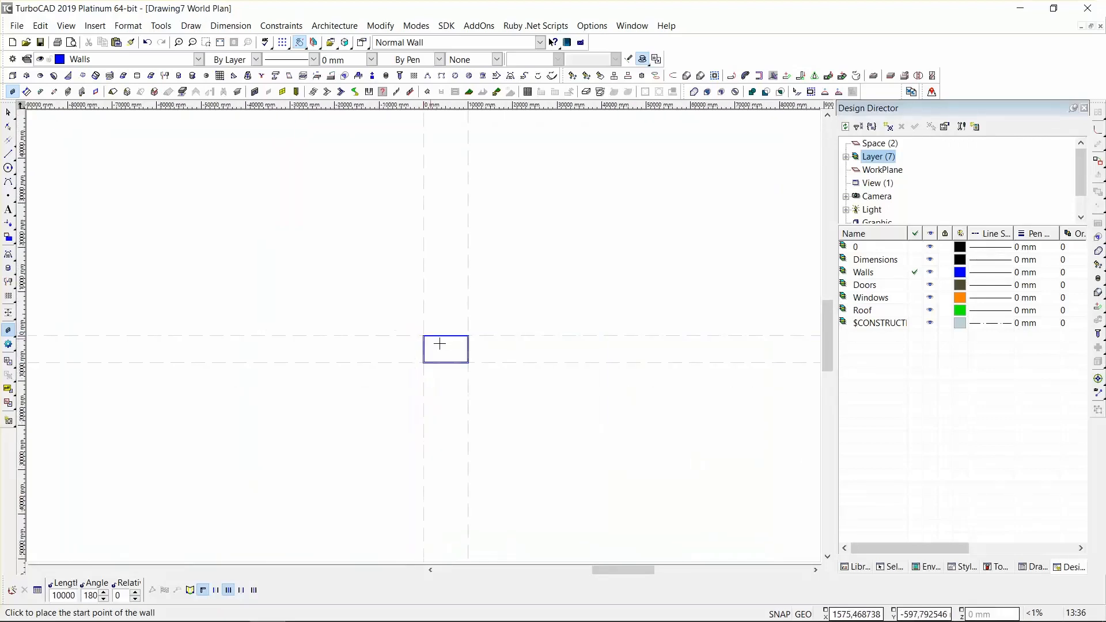
{"action": "scroll", "coordinate": [439, 346], "scroll_direction": "up", "scroll_amount": 2}
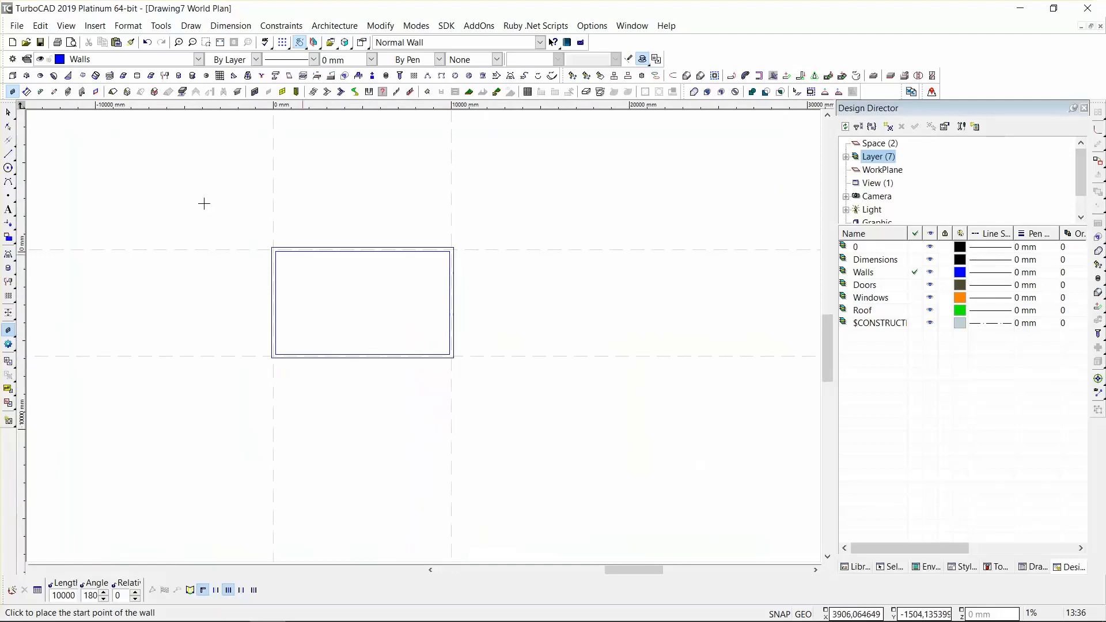
{"action": "double_click", "coordinate": [13, 91]}
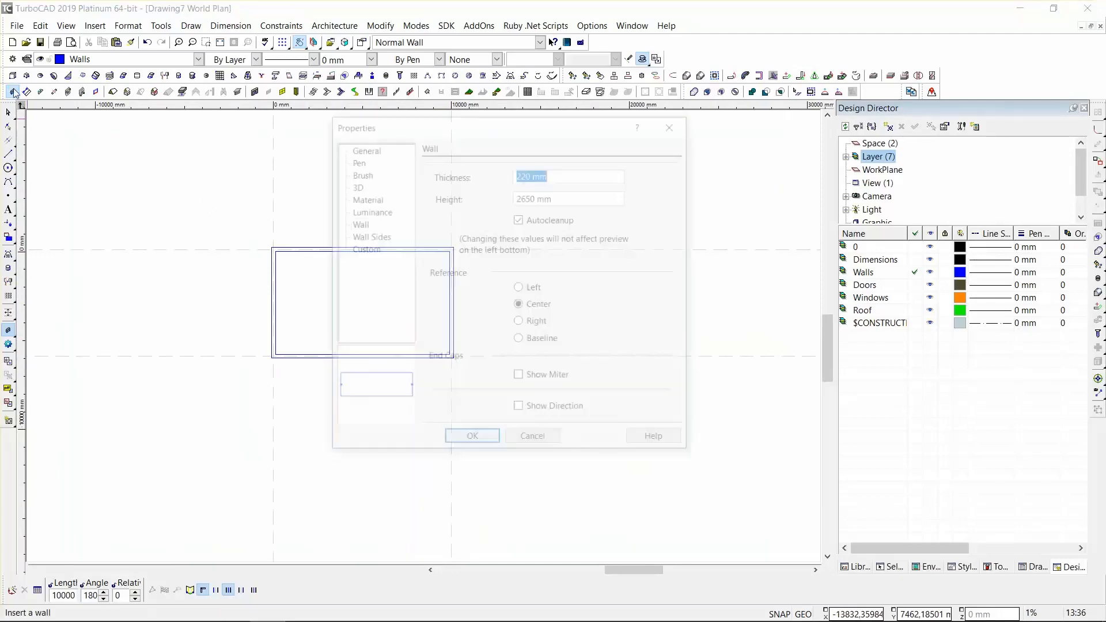
{"action": "type", "text": "110"}
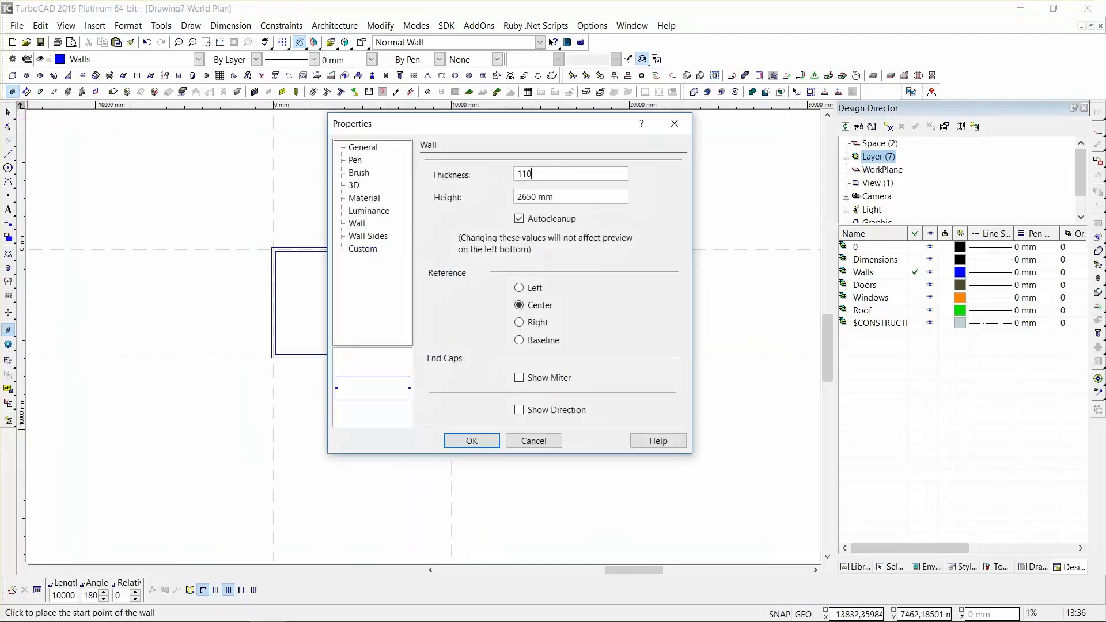
{"action": "left_click", "coordinate": [473, 444]}
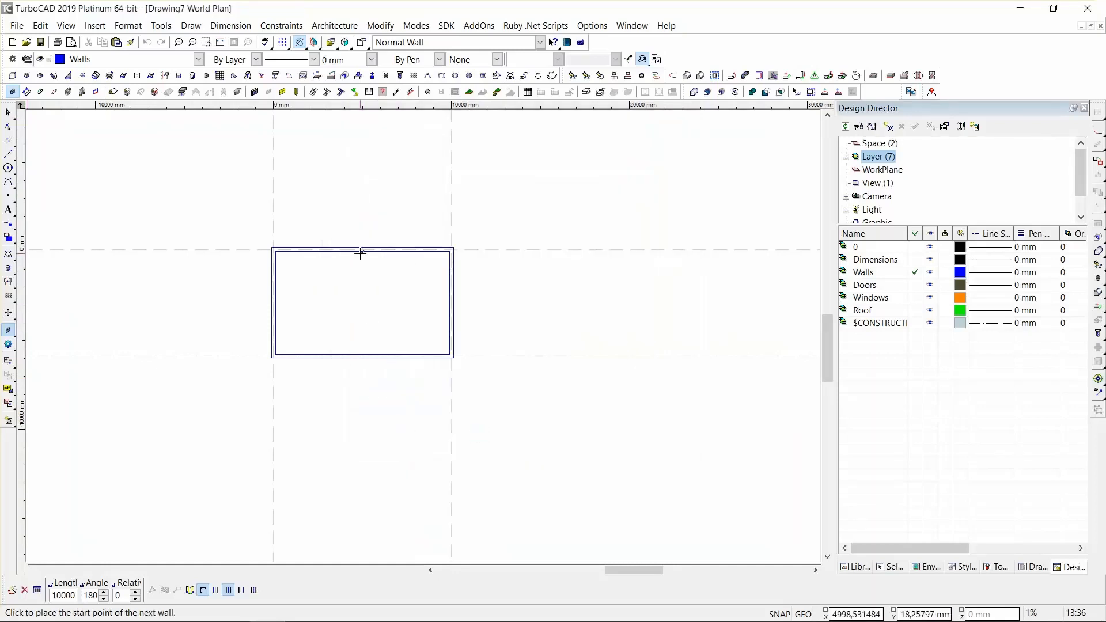
Draw an inner wall down the middle of the outer rectangle and a second one from its midpoint to the right outer wall.
{"action": "left_click", "coordinate": [360, 253]}
{"action": "left_click", "coordinate": [370, 353]}
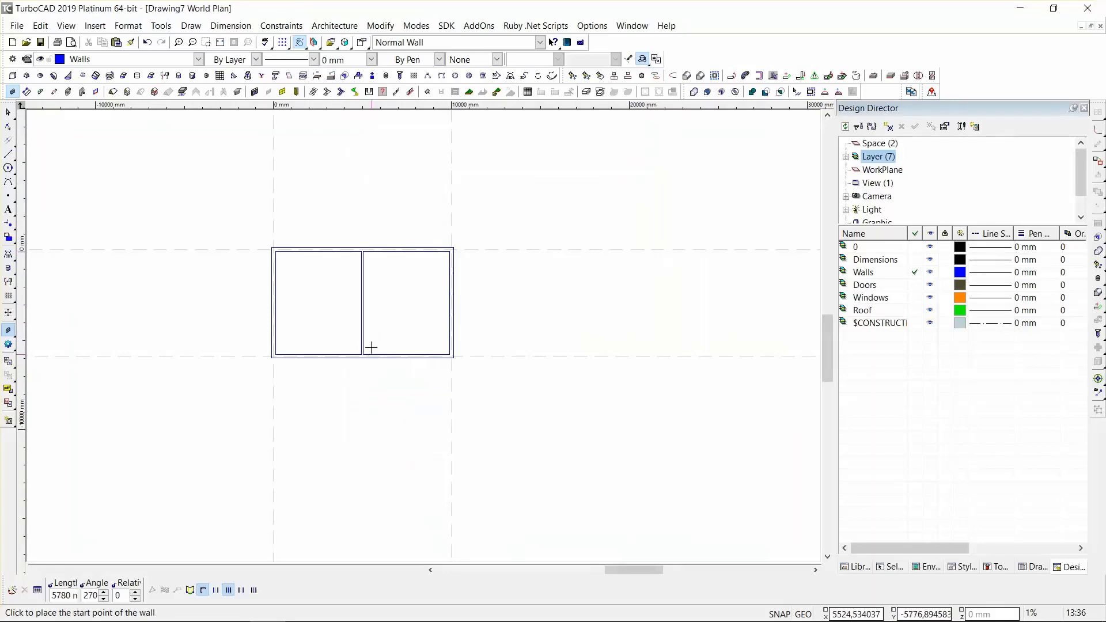
{"action": "left_click", "coordinate": [363, 302]}
{"action": "left_click", "coordinate": [452, 308]}
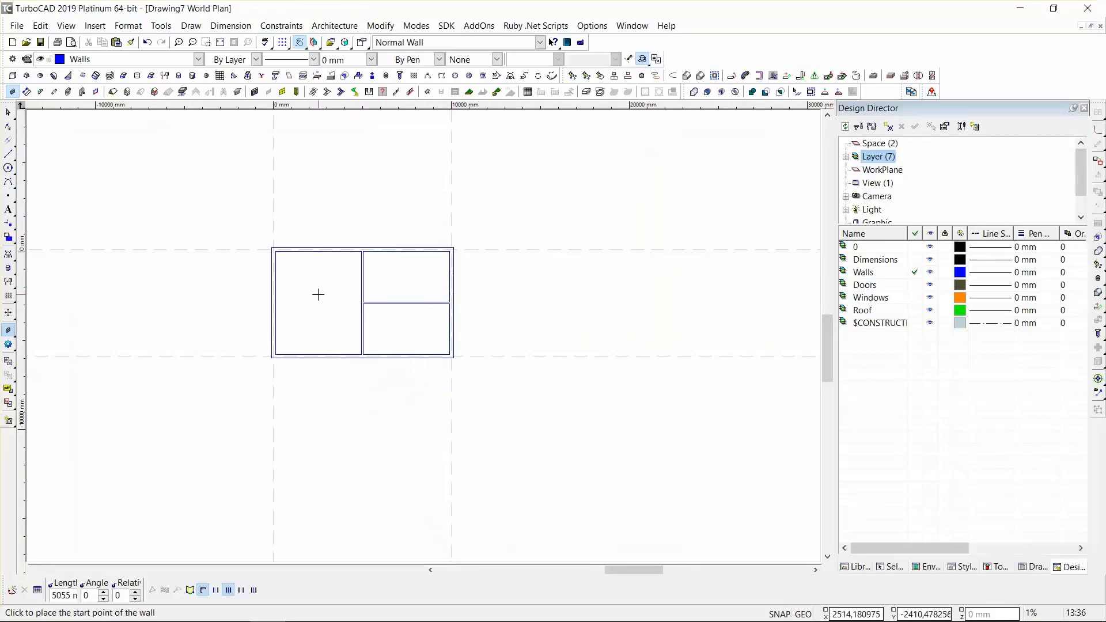
Examine the inner wall junction up close and the whole wall layout in an isometric view, in wireframe and shaded display.
{"action": "scroll", "coordinate": [361, 267], "scroll_direction": "up", "scroll_amount": 5}
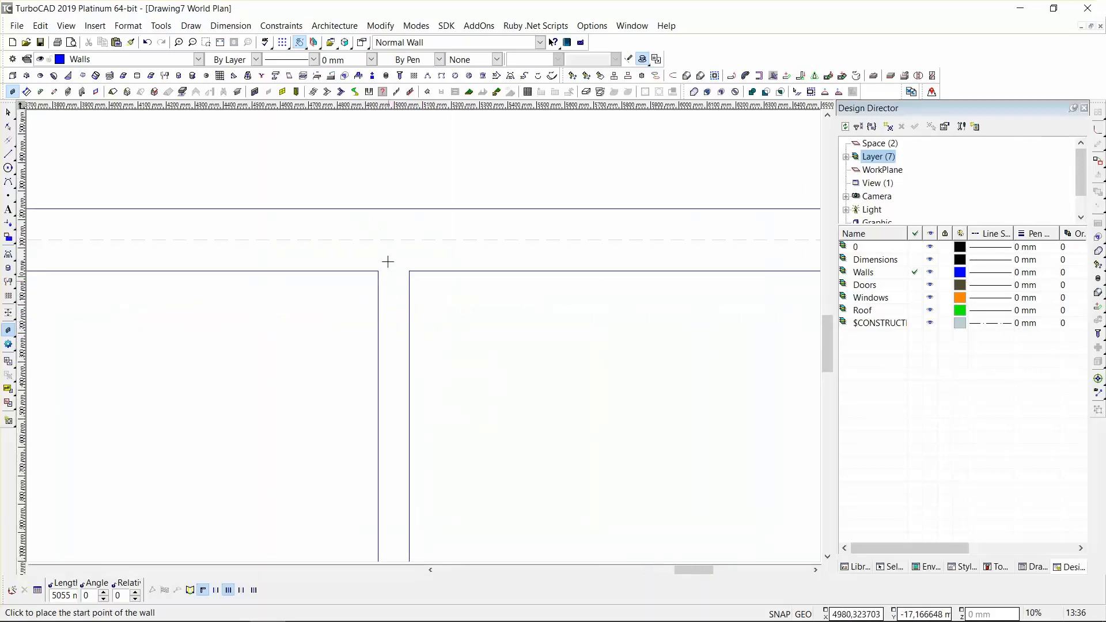
{"action": "scroll", "coordinate": [396, 287], "scroll_direction": "down", "scroll_amount": 3}
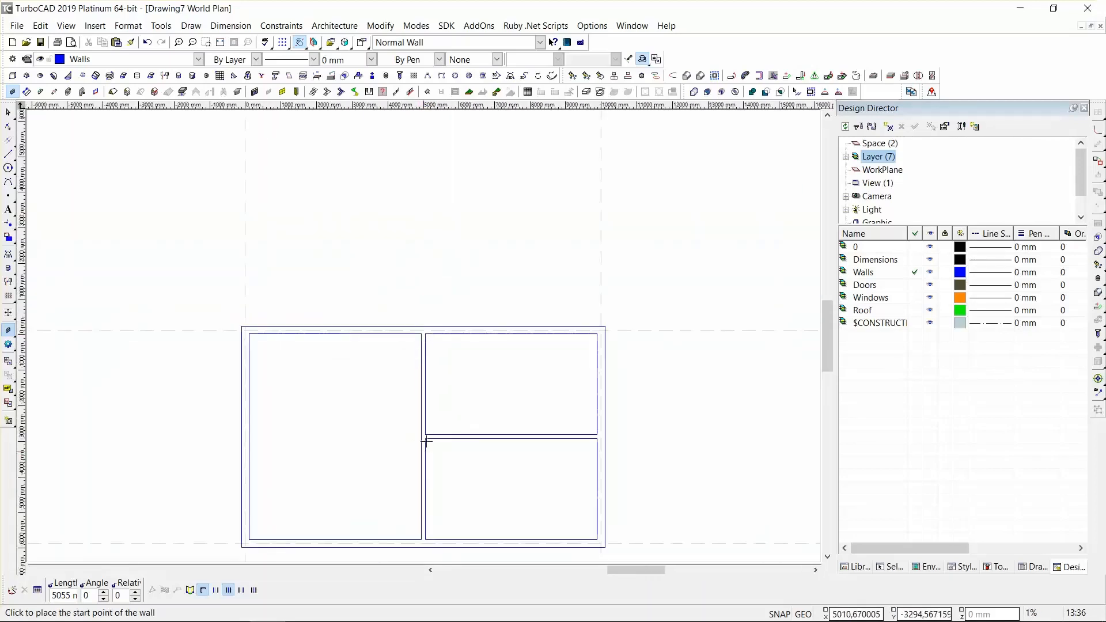
{"action": "scroll", "coordinate": [423, 335], "scroll_direction": "down", "scroll_amount": 2}
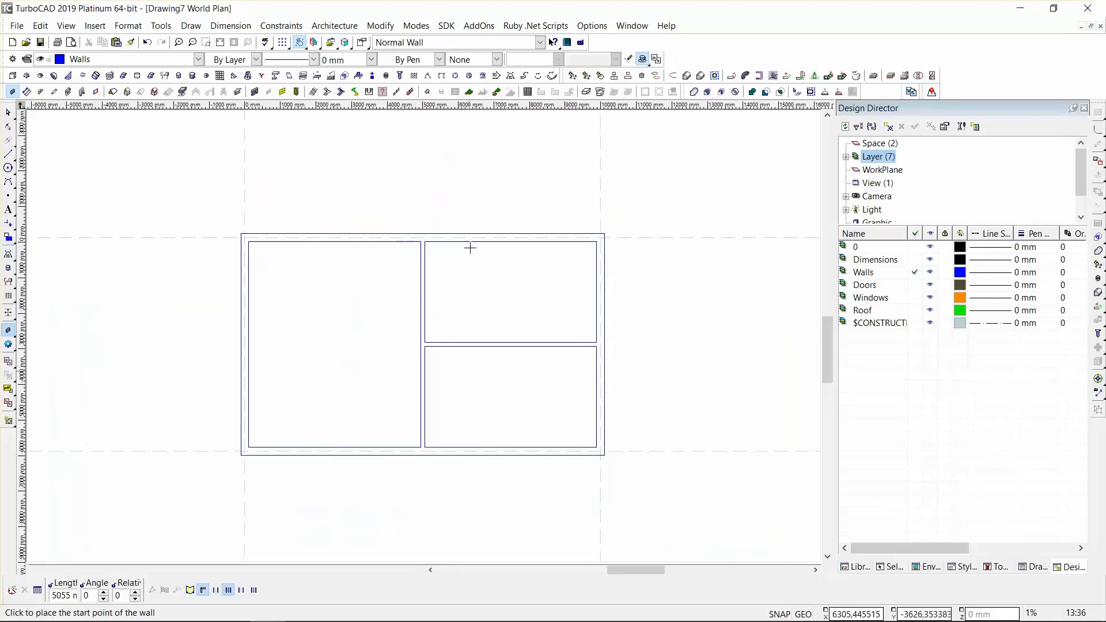
{"action": "right_click", "coordinate": [361, 324]}
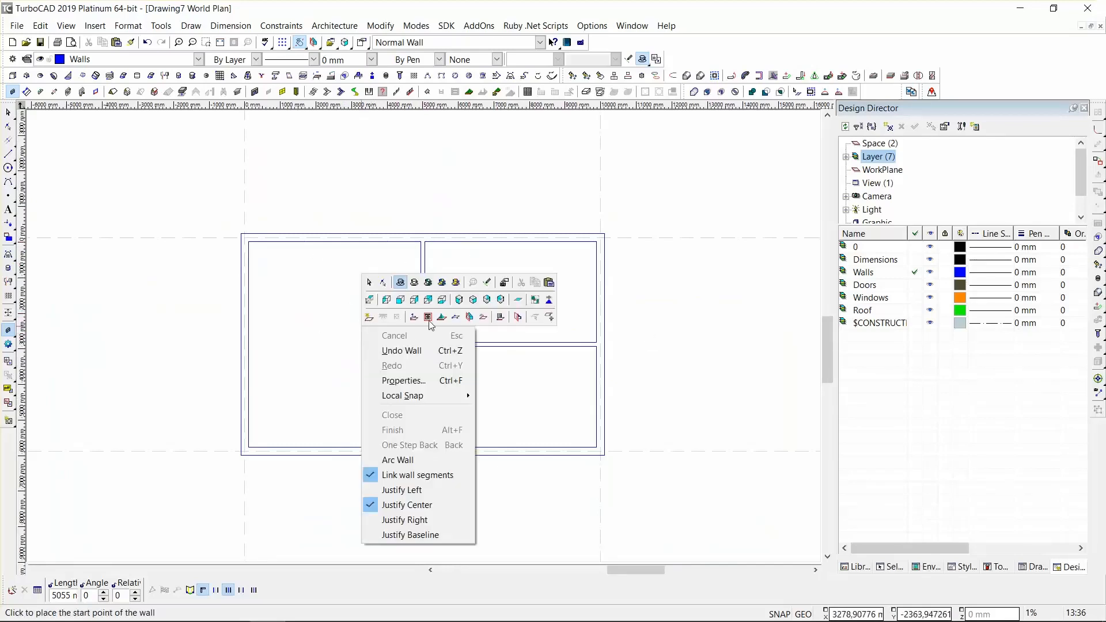
{"action": "left_click", "coordinate": [471, 304]}
{"action": "scroll", "coordinate": [415, 306], "scroll_direction": "down", "scroll_amount": 3}
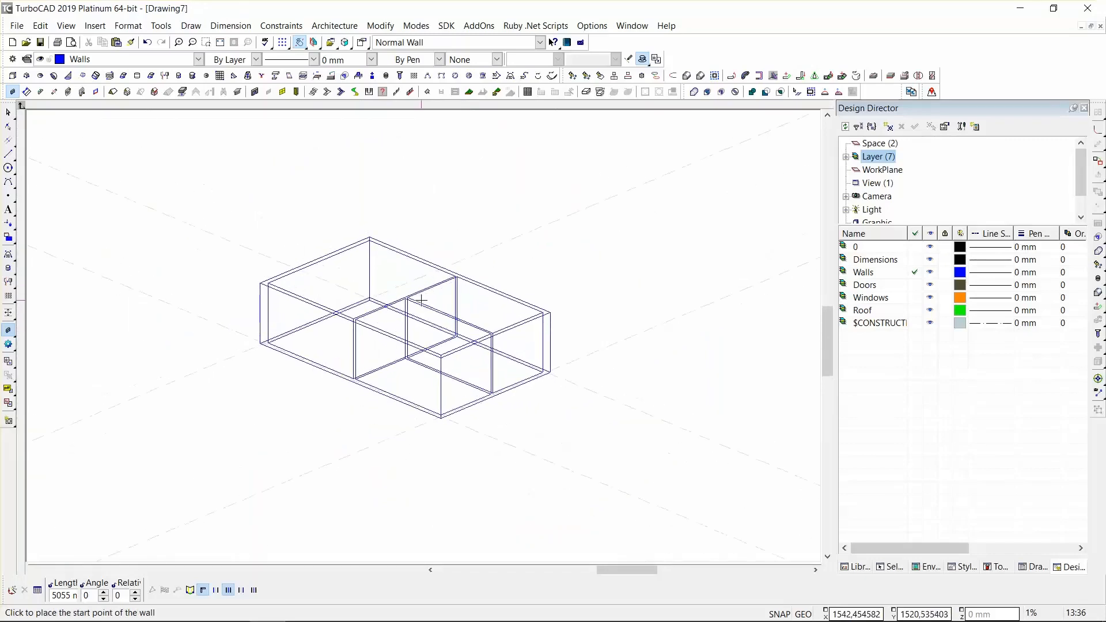
{"action": "scroll", "coordinate": [423, 335], "scroll_direction": "up", "scroll_amount": 3}
{"action": "right_click", "coordinate": [423, 335]}
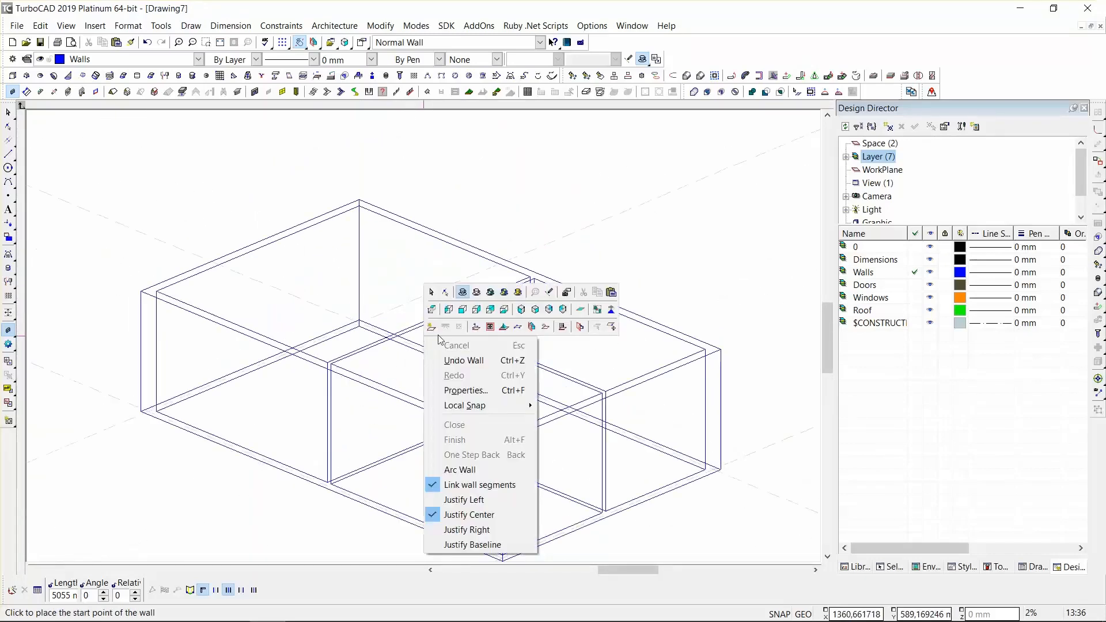
{"action": "left_click", "coordinate": [486, 294]}
{"action": "middle_click_drag", "start_coordinate": [488, 320], "coordinate": [504, 400], "text": "shift"}
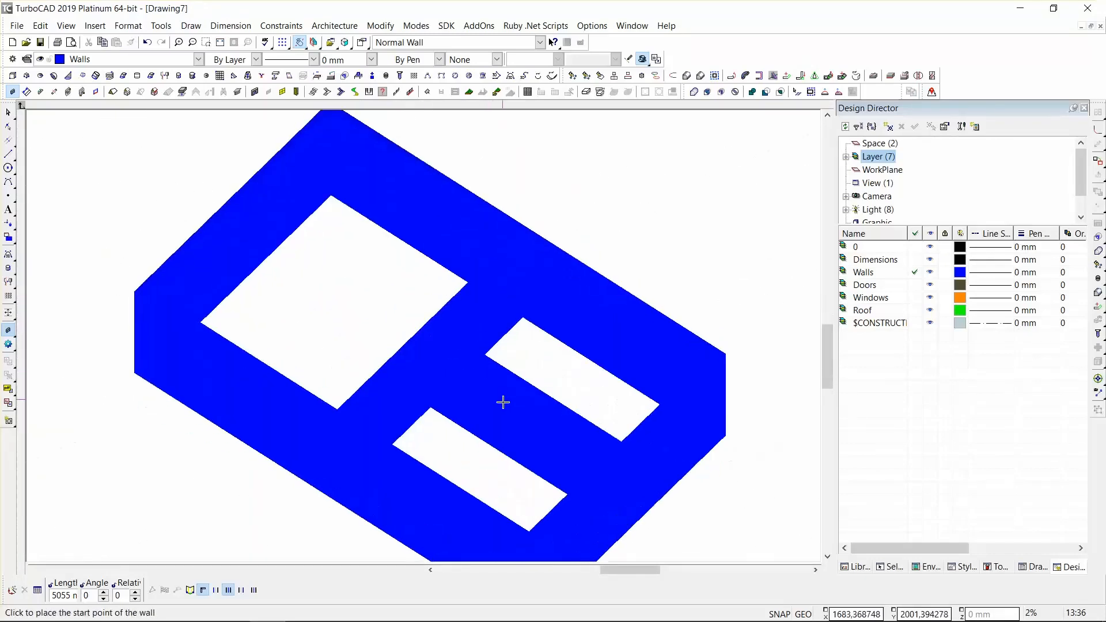
{"action": "scroll", "coordinate": [503, 401], "scroll_direction": "down", "scroll_amount": 3}
{"action": "mouse_move", "coordinate": [426, 372]}
{"action": "middle_mouse_down", "text": "shift"}
{"action": "mouse_move", "coordinate": [428, 385]}
{"action": "mouse_move", "coordinate": [399, 259]}
{"action": "mouse_move", "coordinate": [467, 277]}
{"action": "mouse_move", "coordinate": [632, 274]}
{"action": "mouse_move", "coordinate": [671, 311]}
{"action": "mouse_move", "coordinate": [382, 264]}
{"action": "mouse_move", "coordinate": [351, 288]}
{"action": "middle_mouse_up", "text": "shift"}
Check the 3D walls in hidden line display and return to the wireframe plan view.
{"action": "right_click", "coordinate": [408, 310]}
{"action": "left_click", "coordinate": [462, 269]}
{"action": "right_click", "coordinate": [351, 288]}
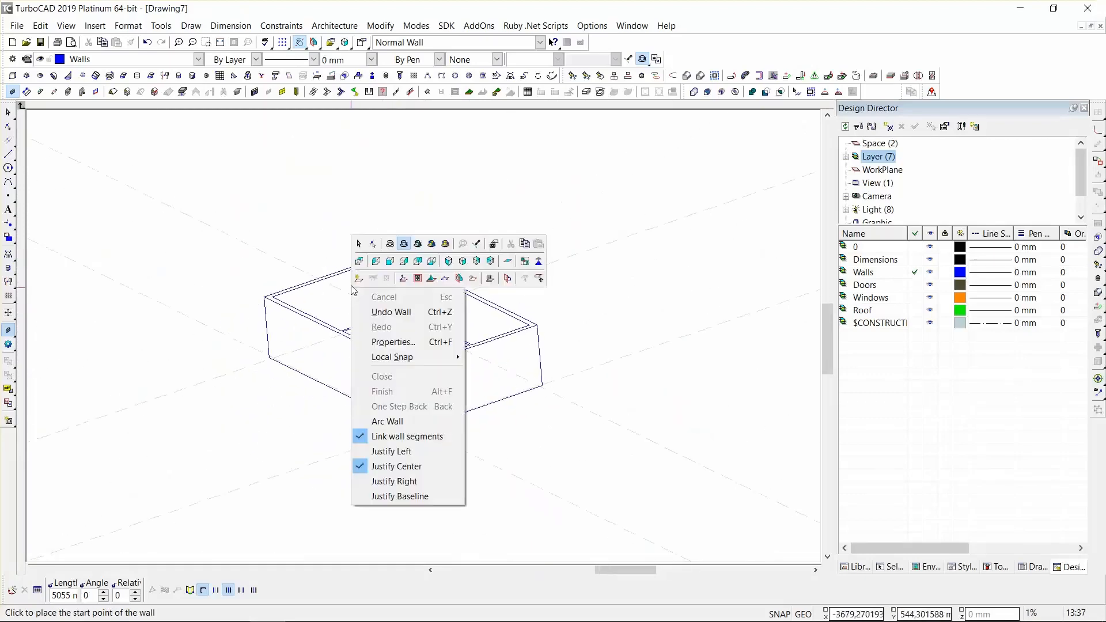
{"action": "left_click", "coordinate": [359, 261]}
{"action": "right_click", "coordinate": [336, 262]}
{"action": "left_click", "coordinate": [373, 215]}
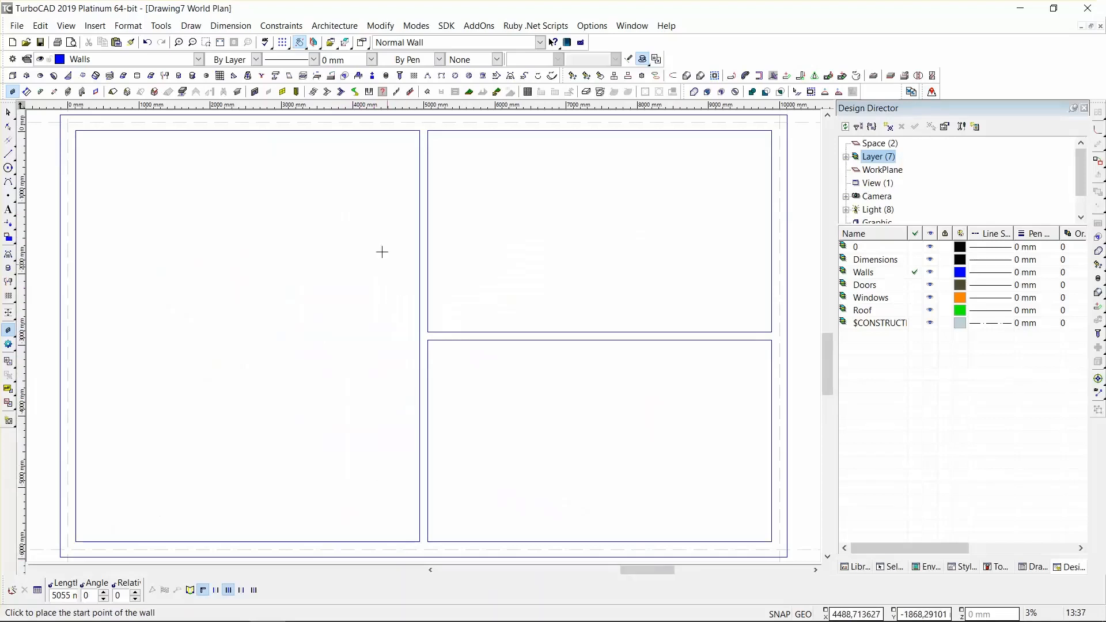
Activate the Door tool, assign new doors to the Doors layer, and leave the tool without placing a door.
{"action": "left_click", "coordinate": [297, 92]}
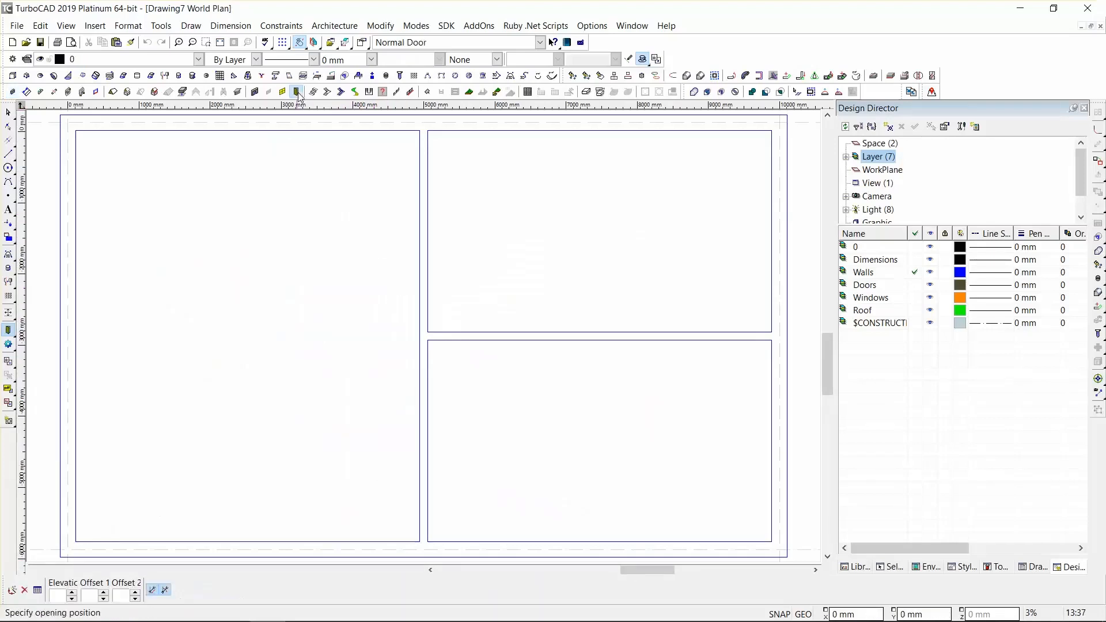
{"action": "left_click", "coordinate": [198, 59]}
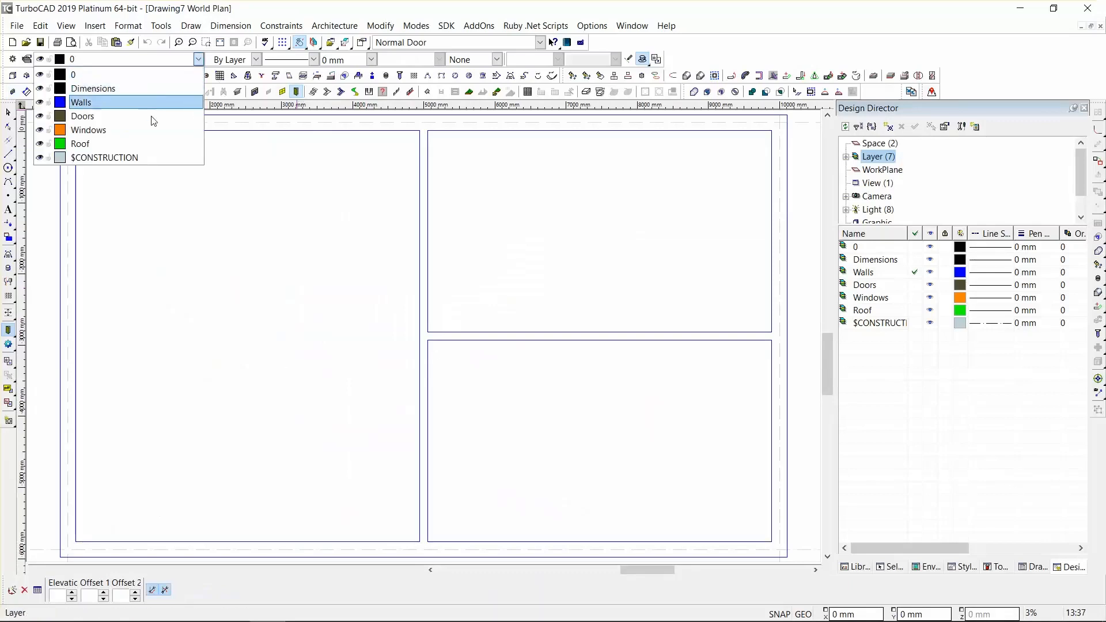
{"action": "left_click", "coordinate": [153, 116]}
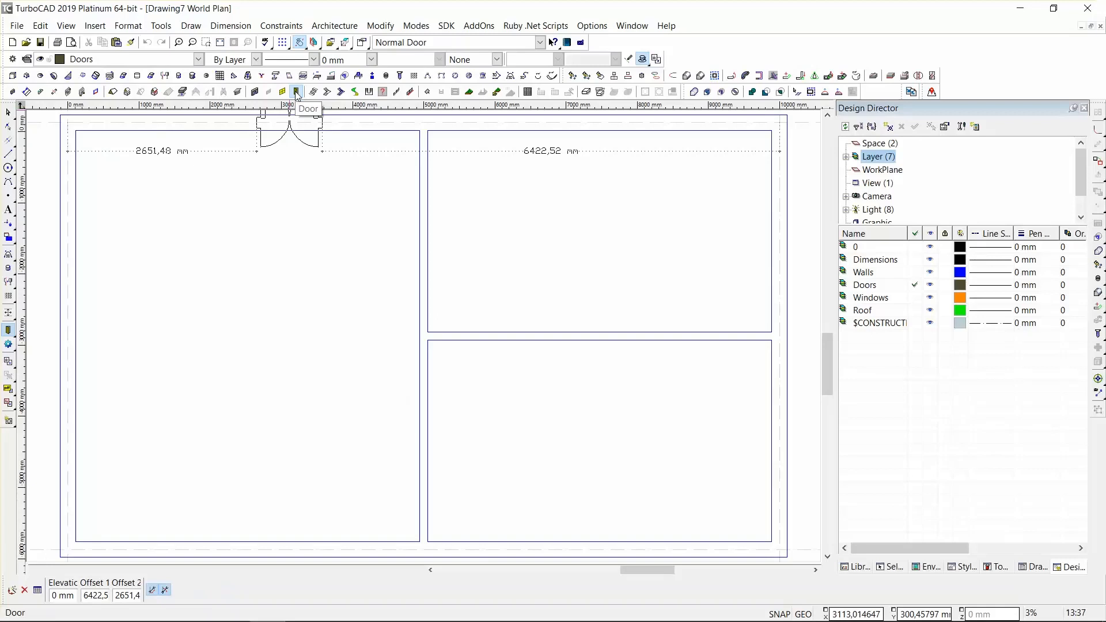
{"action": "scroll", "coordinate": [295, 91], "scroll_direction": "down", "scroll_amount": 1}
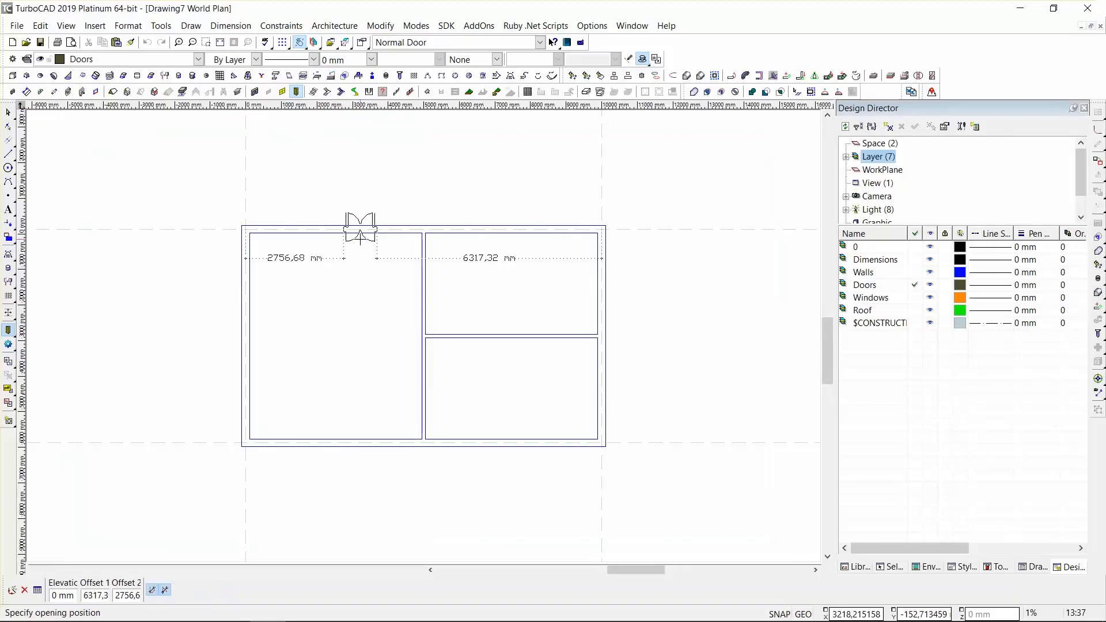
{"action": "key", "text": "Escape"}
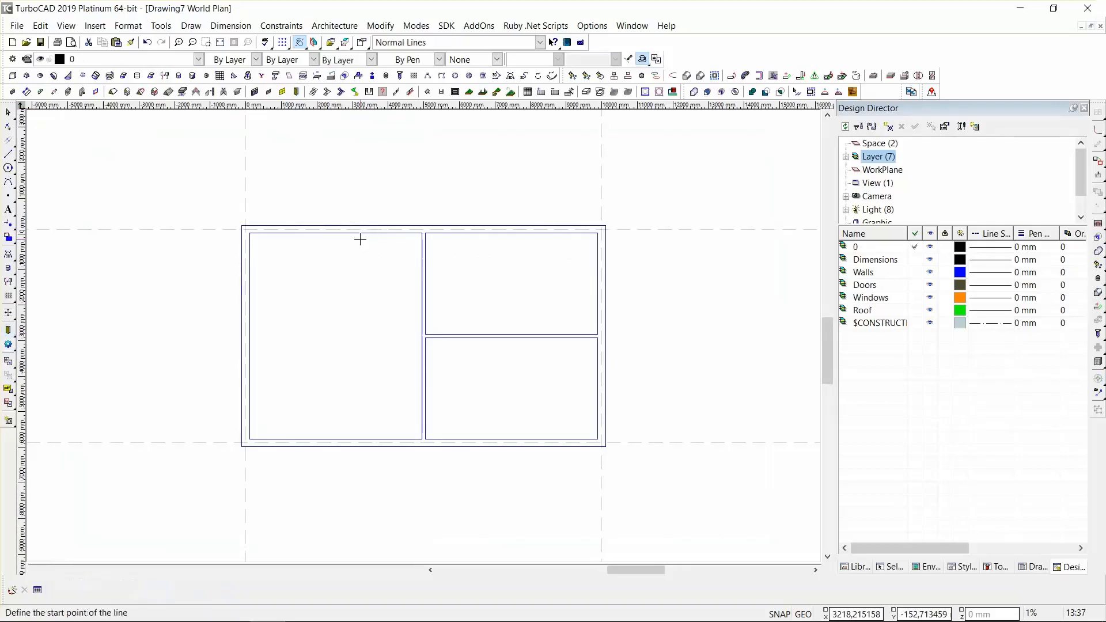
Create a new door style named Single Door from the Standard door style in the Style Manager.
{"action": "left_click", "coordinate": [962, 568]}
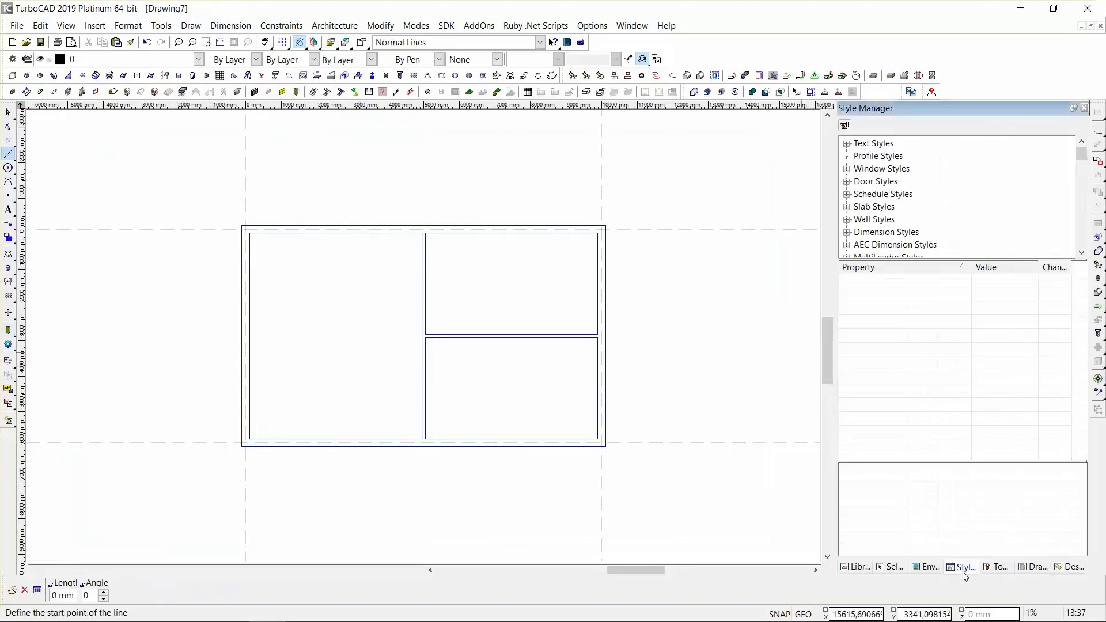
{"action": "left_click", "coordinate": [845, 181]}
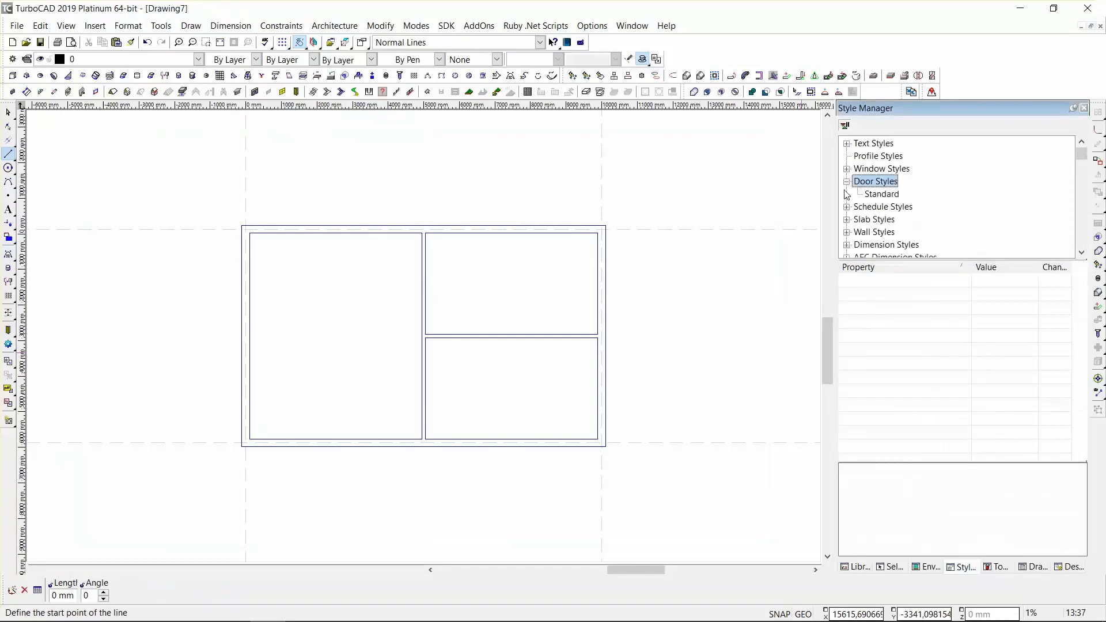
{"action": "left_click", "coordinate": [882, 195]}
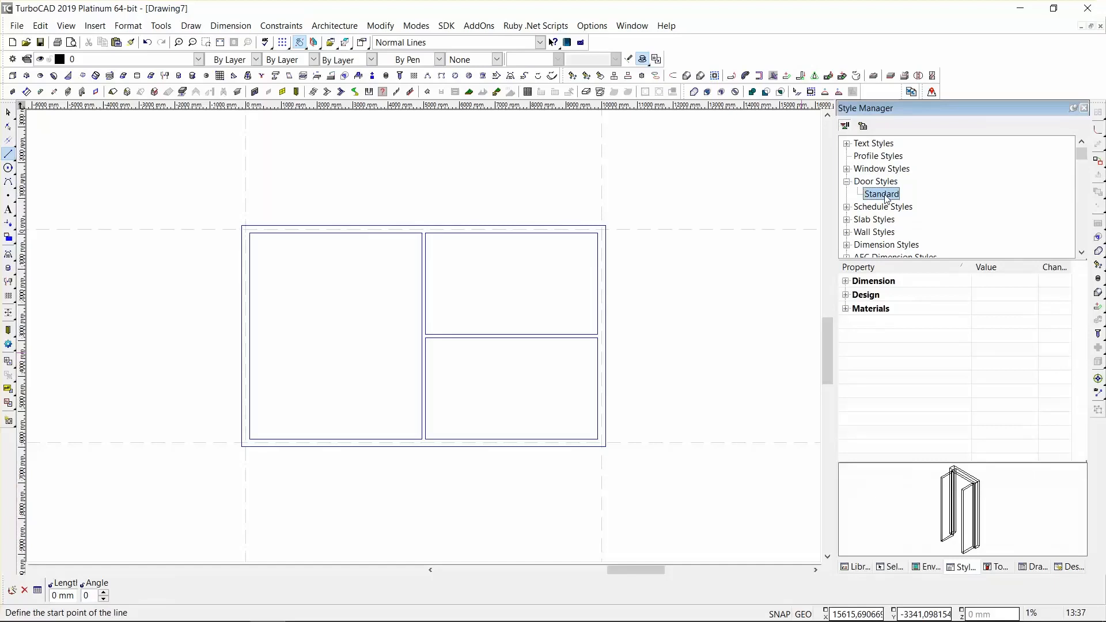
{"action": "left_click", "coordinate": [862, 126]}
{"action": "type", "text": "Single Door"}
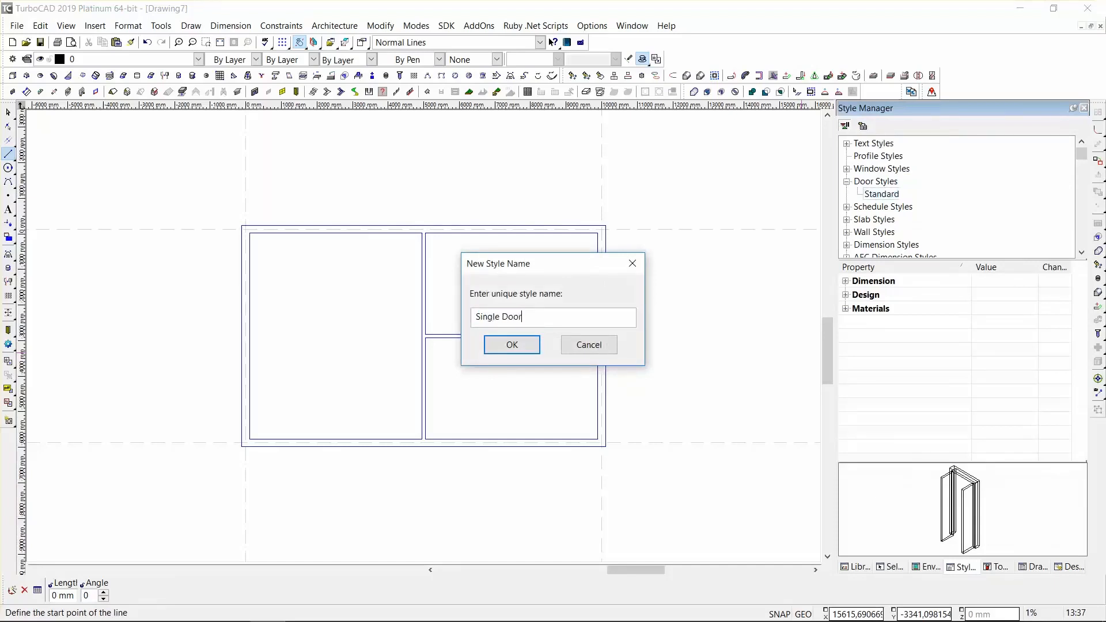
{"action": "left_click", "coordinate": [501, 346]}
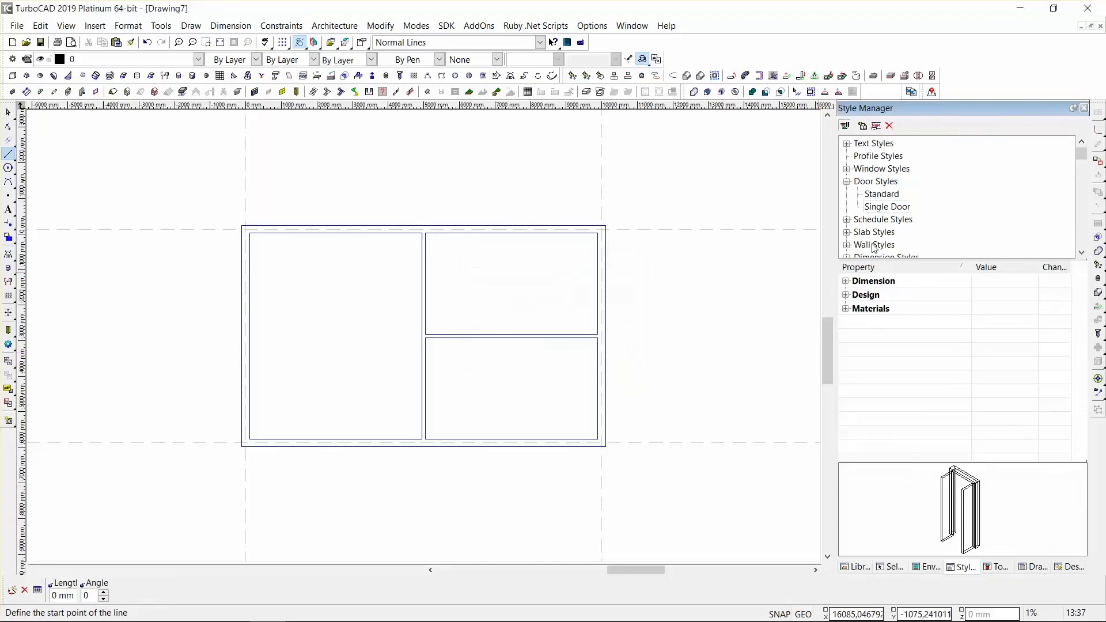
Set the door type of the Single Door style to Single.
{"action": "left_click", "coordinate": [900, 211]}
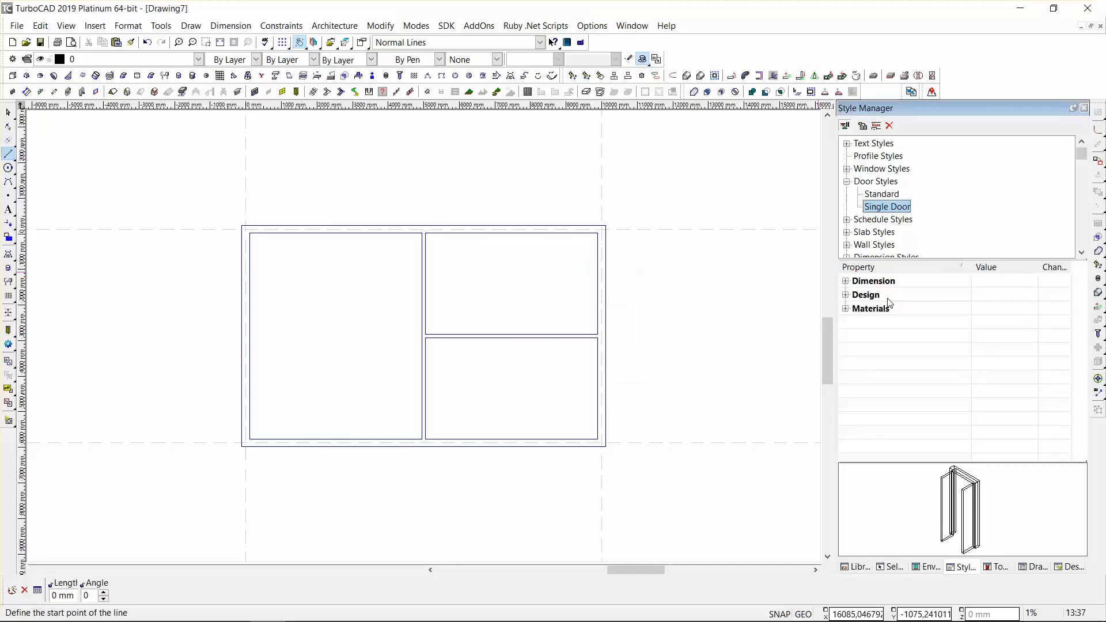
{"action": "left_click", "coordinate": [845, 295]}
{"action": "left_click", "coordinate": [1002, 311]}
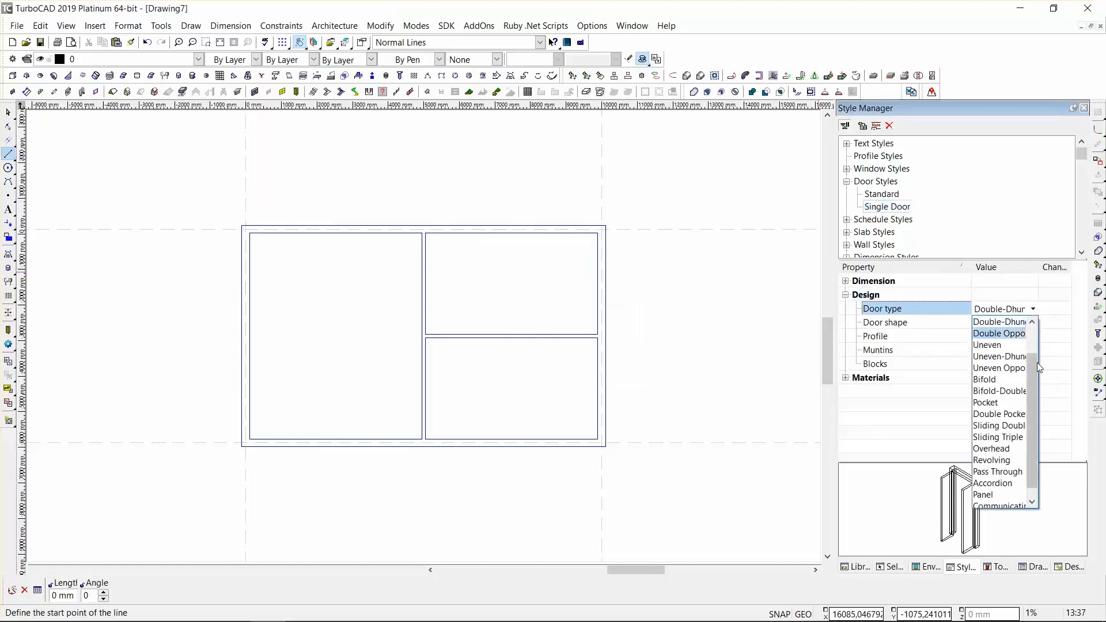
{"action": "left_click_drag", "start_coordinate": [1035, 364], "coordinate": [1034, 410]}
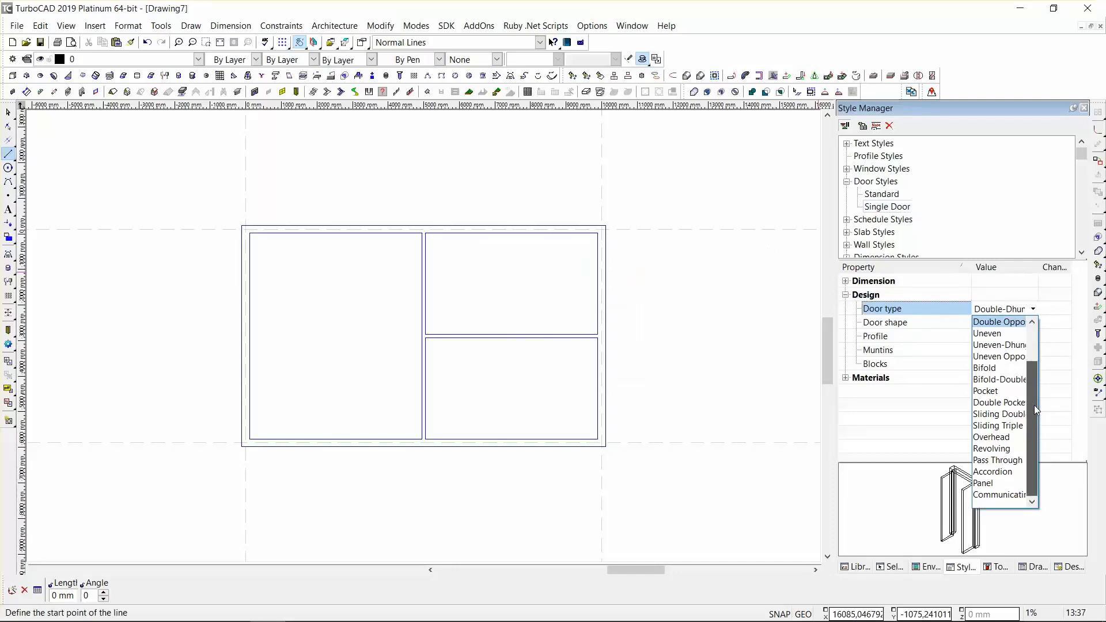
{"action": "left_click_drag", "start_coordinate": [1034, 405], "coordinate": [1040, 330]}
{"action": "left_click", "coordinate": [987, 322]}
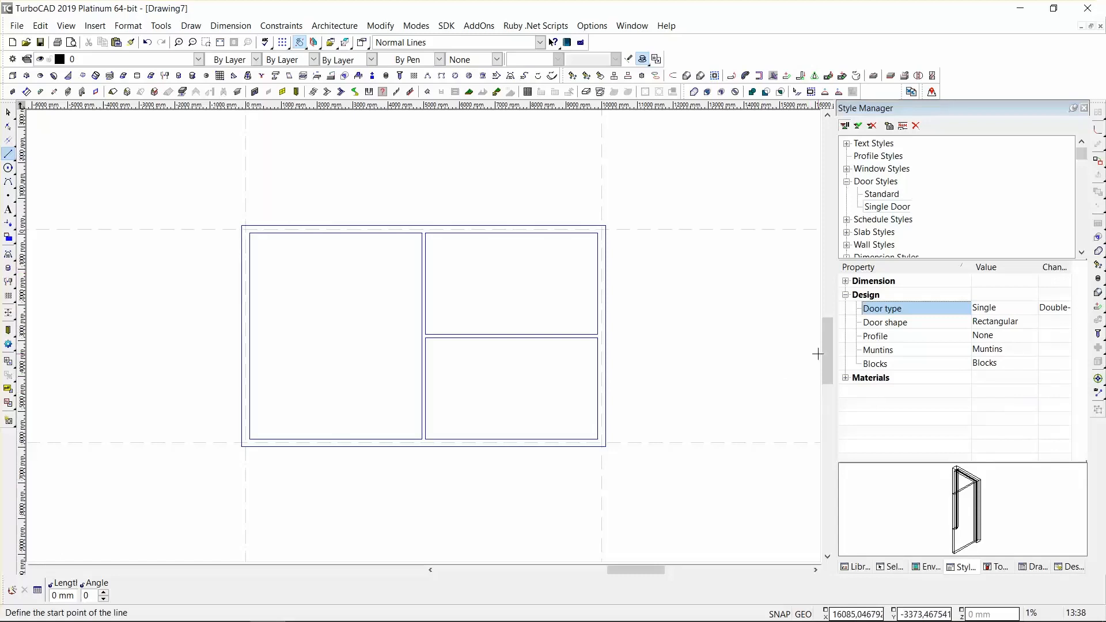
Enable automatic adjustment to the wall width in the dimension properties of the Single Door style.
{"action": "left_click", "coordinate": [845, 281]}
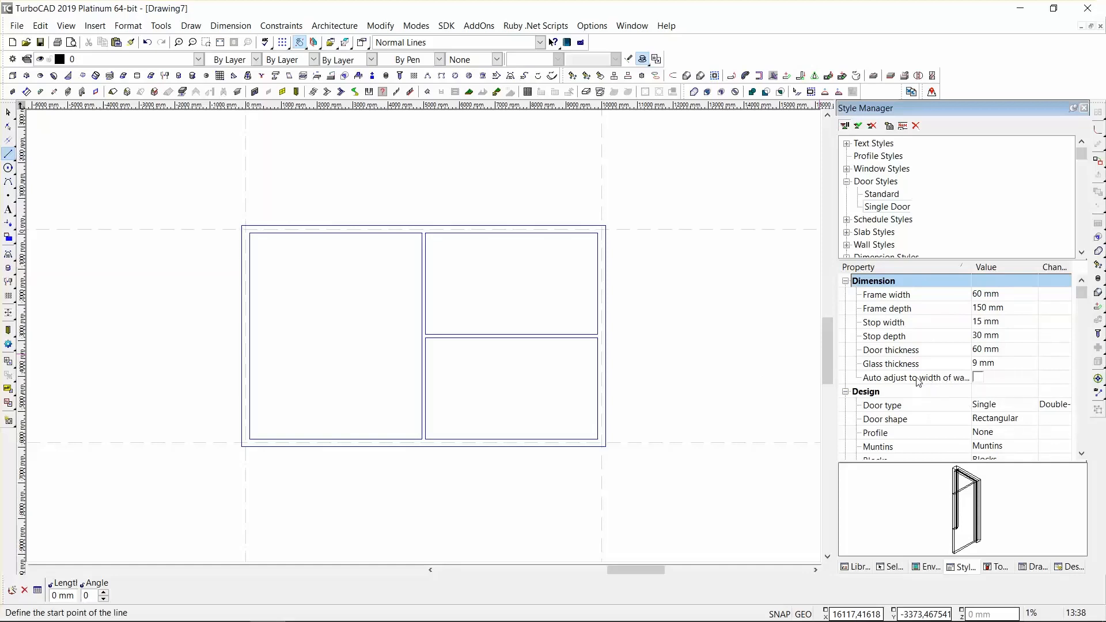
{"action": "left_click", "coordinate": [978, 377]}
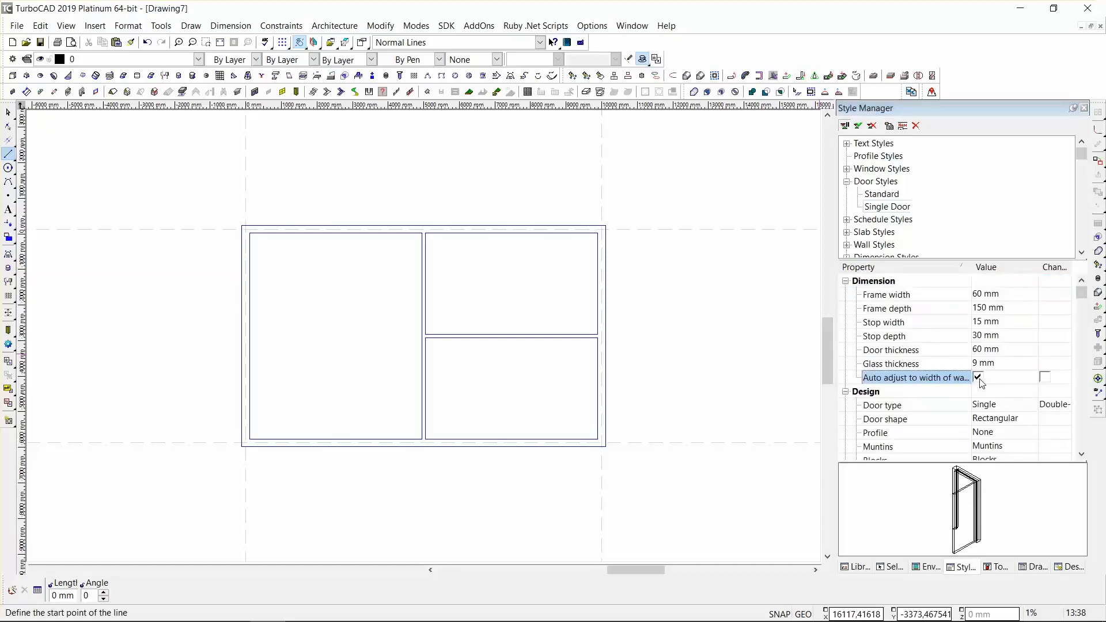
{"action": "left_click", "coordinate": [845, 280]}
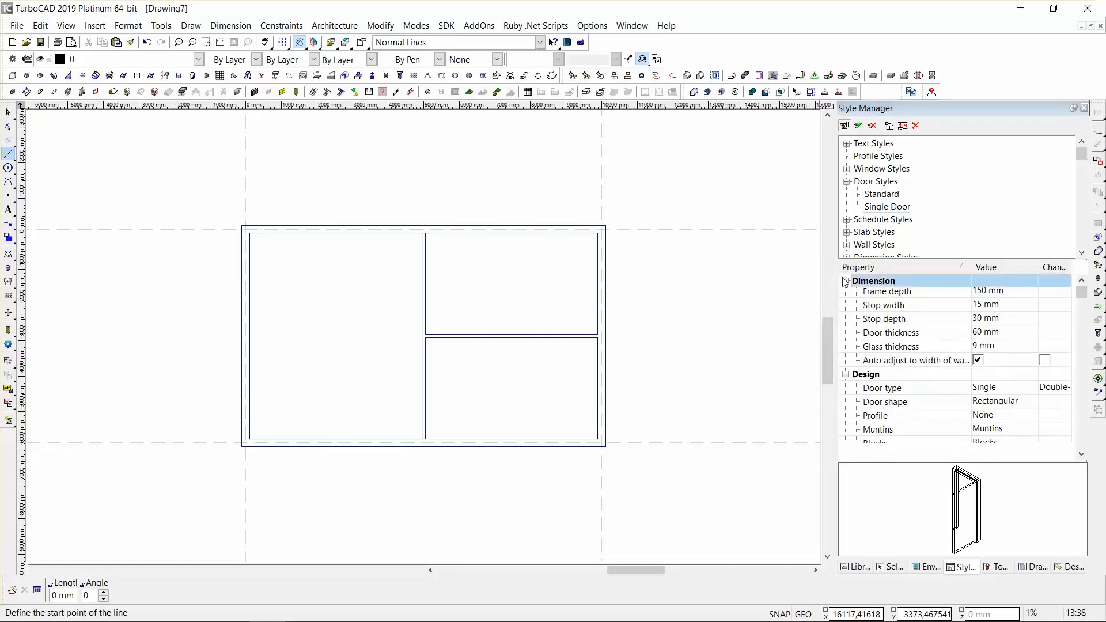
Look through the material categories available for the Single Door style's panel and leave the material unassigned.
{"action": "left_click", "coordinate": [846, 295]}
{"action": "left_click", "coordinate": [845, 309]}
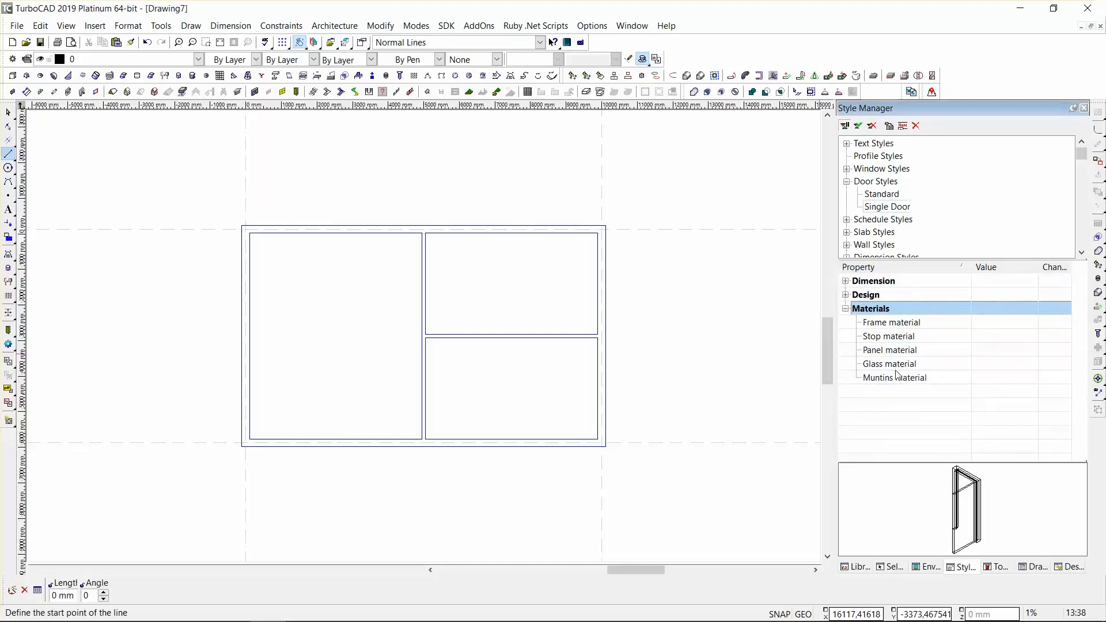
{"action": "left_click", "coordinate": [1016, 351]}
{"action": "left_click", "coordinate": [1017, 351]}
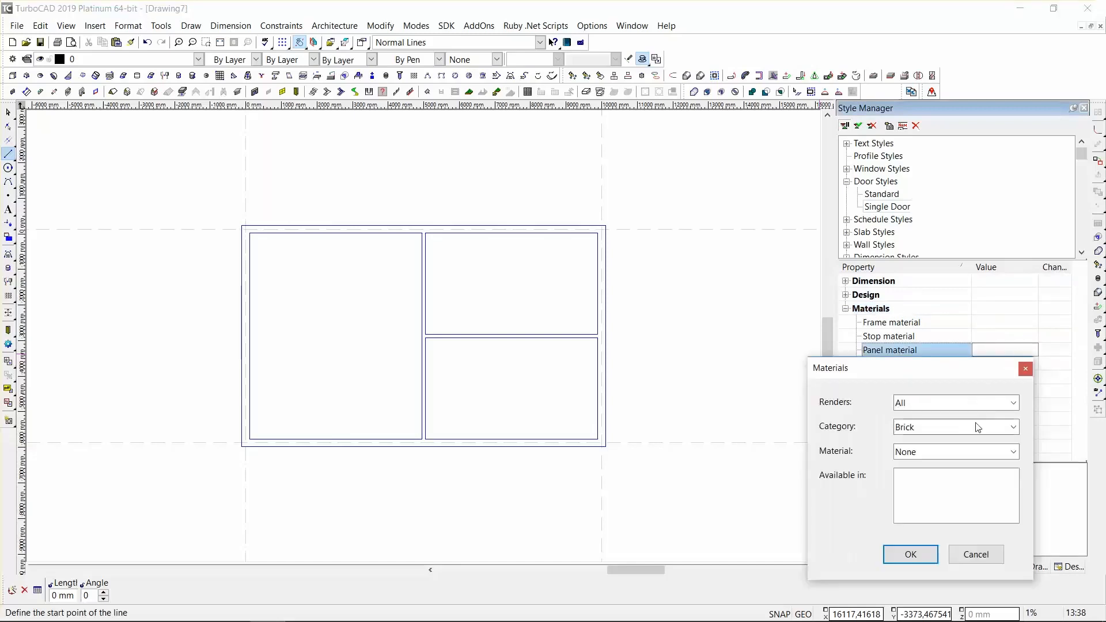
{"action": "left_click", "coordinate": [1002, 427]}
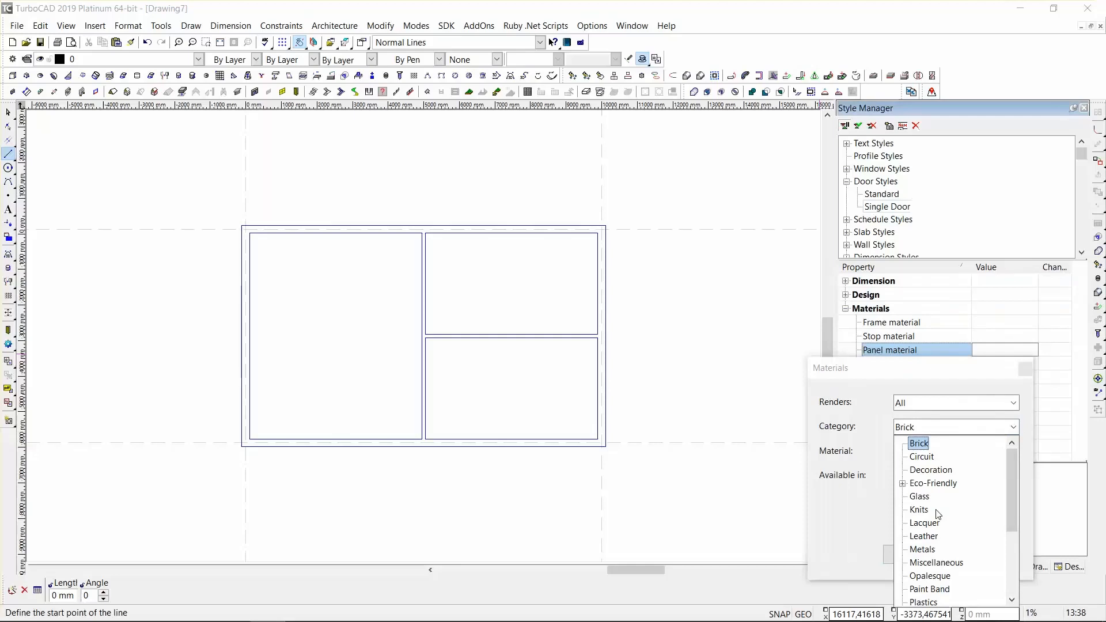
{"action": "left_click", "coordinate": [1011, 355]}
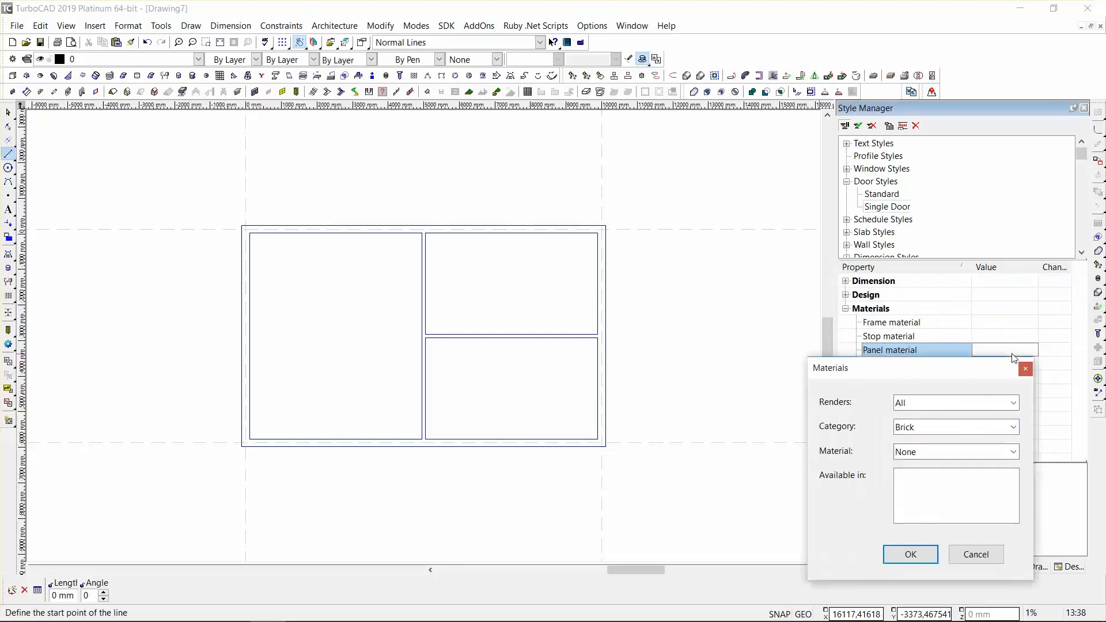
{"action": "key", "text": "Escape"}
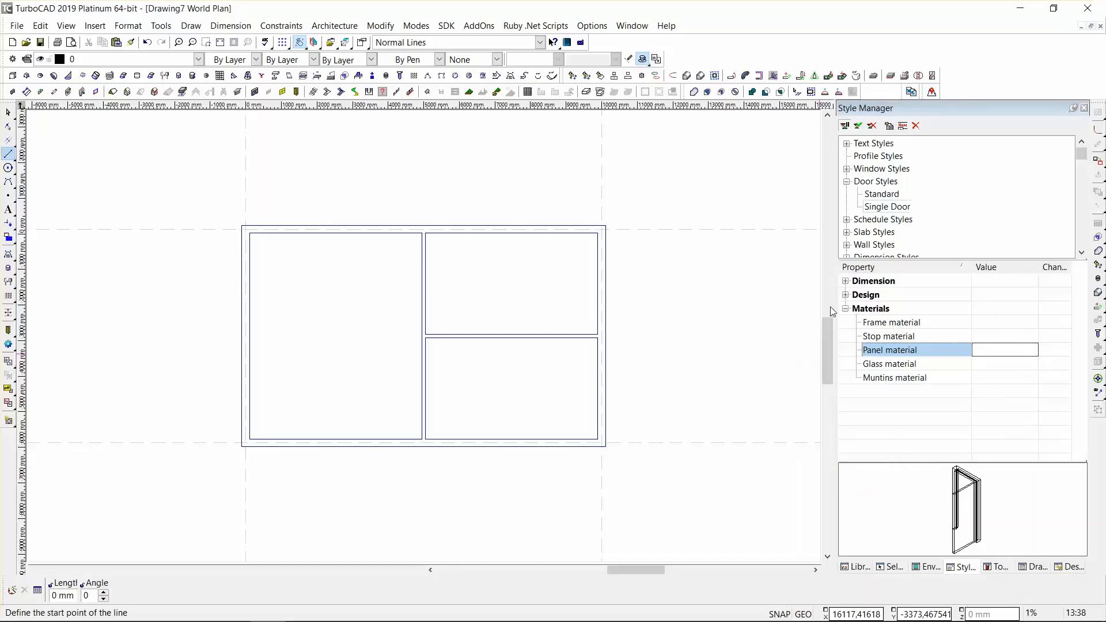
Assign the Single Door style to the Door tool in its general properties.
{"action": "left_click", "coordinate": [845, 309]}
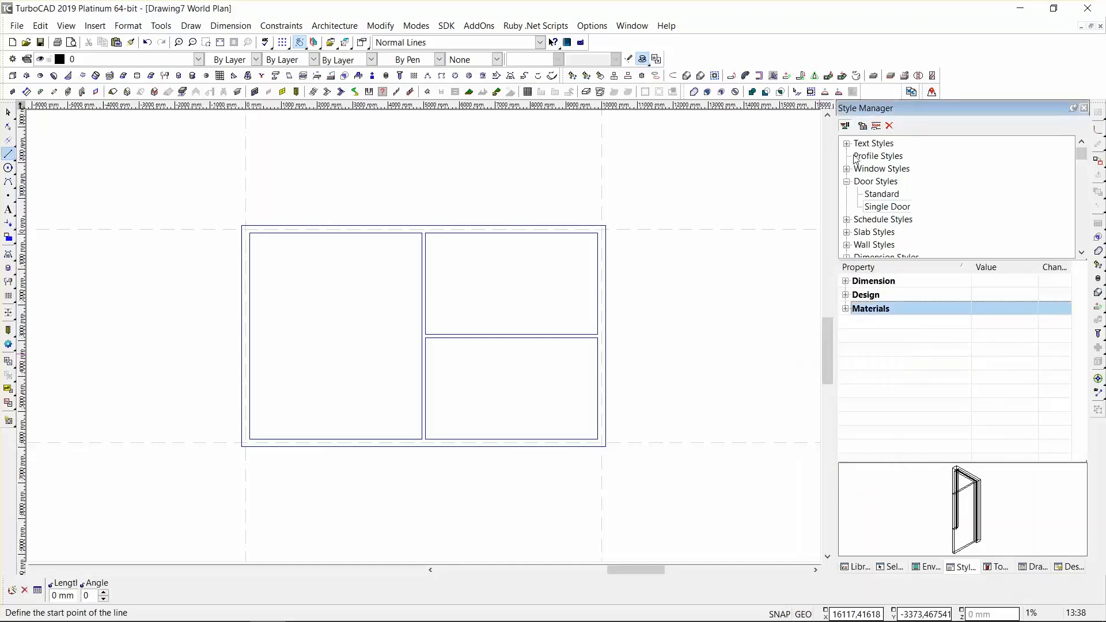
{"action": "left_click", "coordinate": [296, 91]}
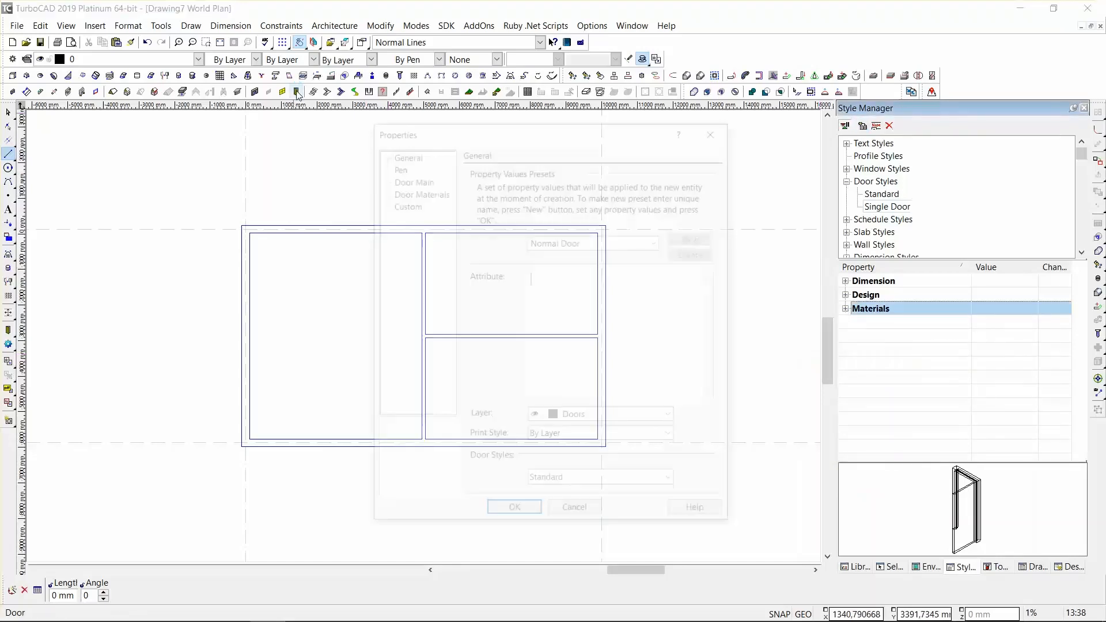
{"action": "left_click", "coordinate": [672, 484]}
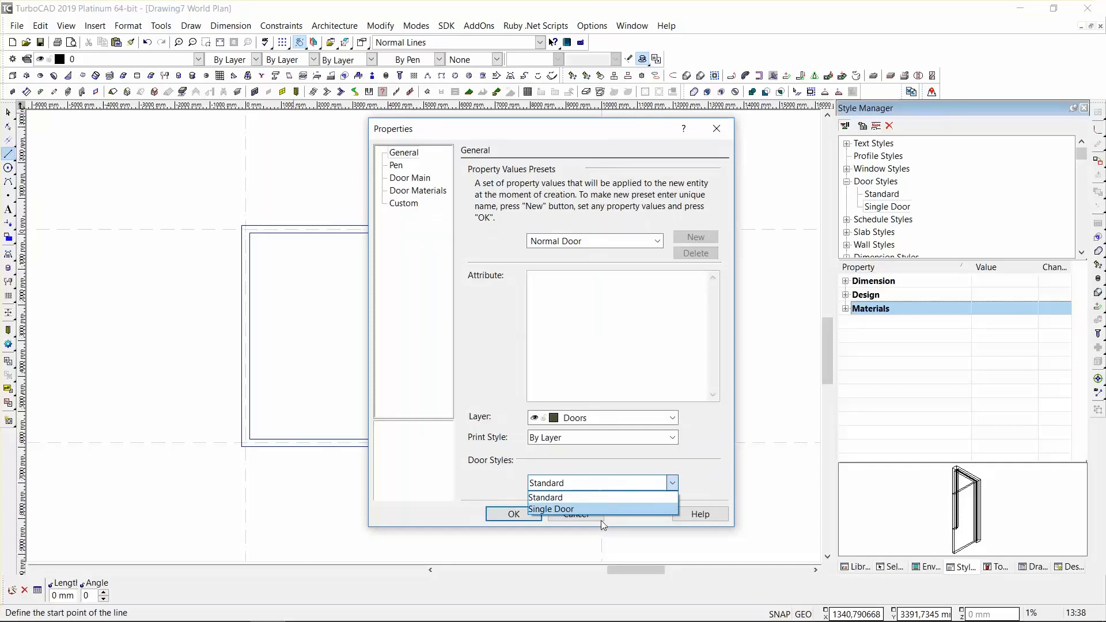
{"action": "left_click", "coordinate": [585, 508]}
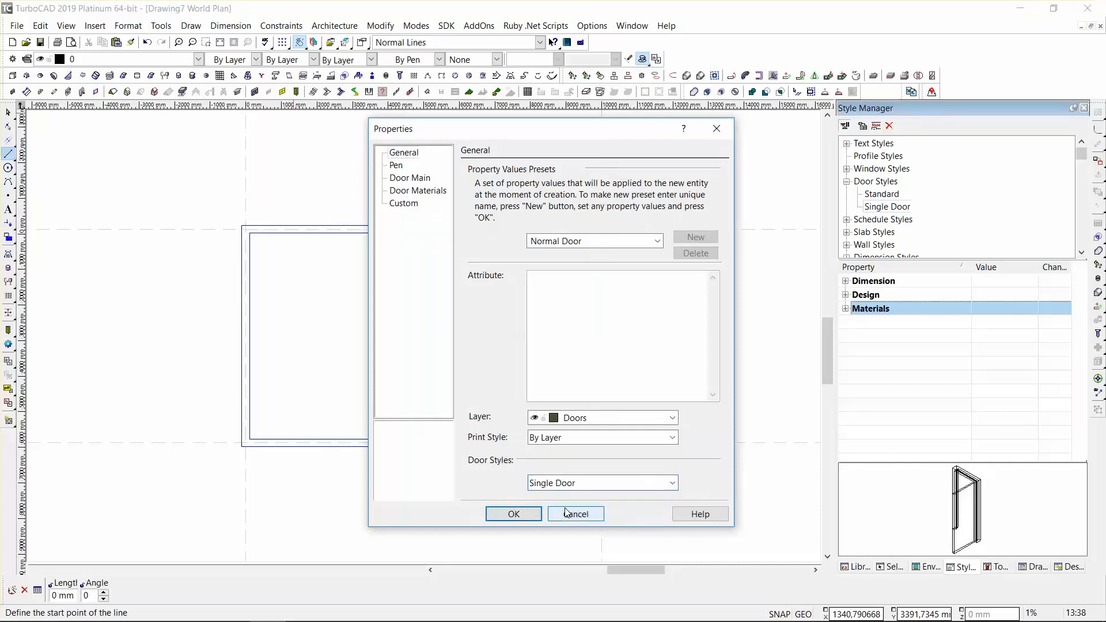
Review the width, height and open percent in the Door tool's main properties and accept the settings.
{"action": "left_click", "coordinate": [419, 178]}
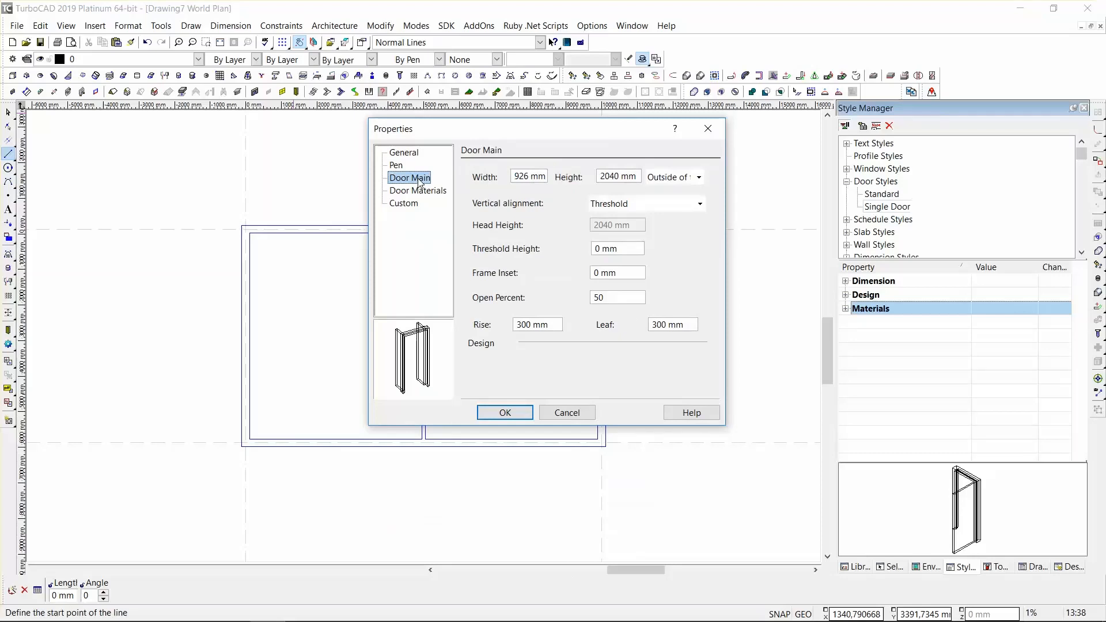
{"action": "double_click", "coordinate": [527, 175]}
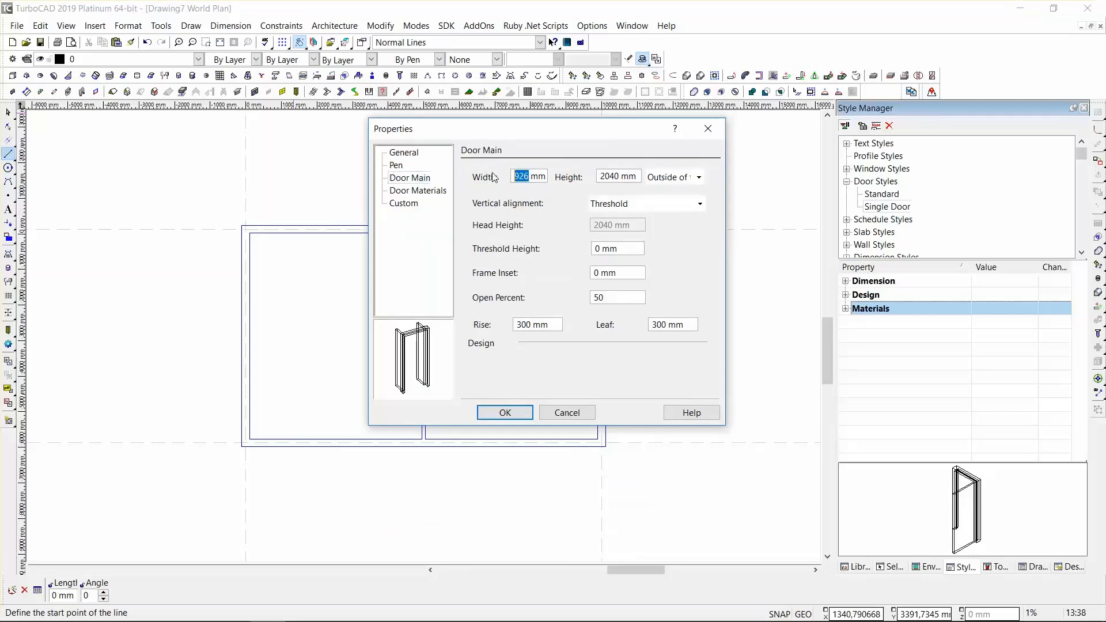
{"action": "double_click", "coordinate": [616, 176]}
{"action": "double_click", "coordinate": [599, 297]}
{"action": "left_click", "coordinate": [520, 414]}
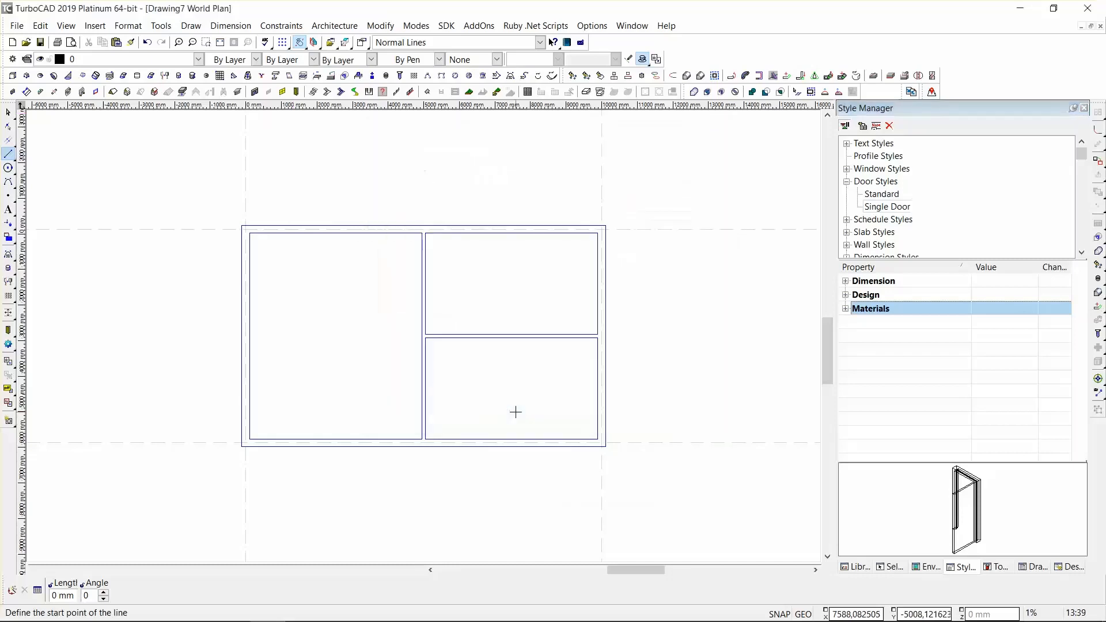
Insert a door in the vertical inner wall about 1870 mm from its upper end, flipped inside-outside to open into the upper-right room.
{"action": "left_click", "coordinate": [296, 92]}
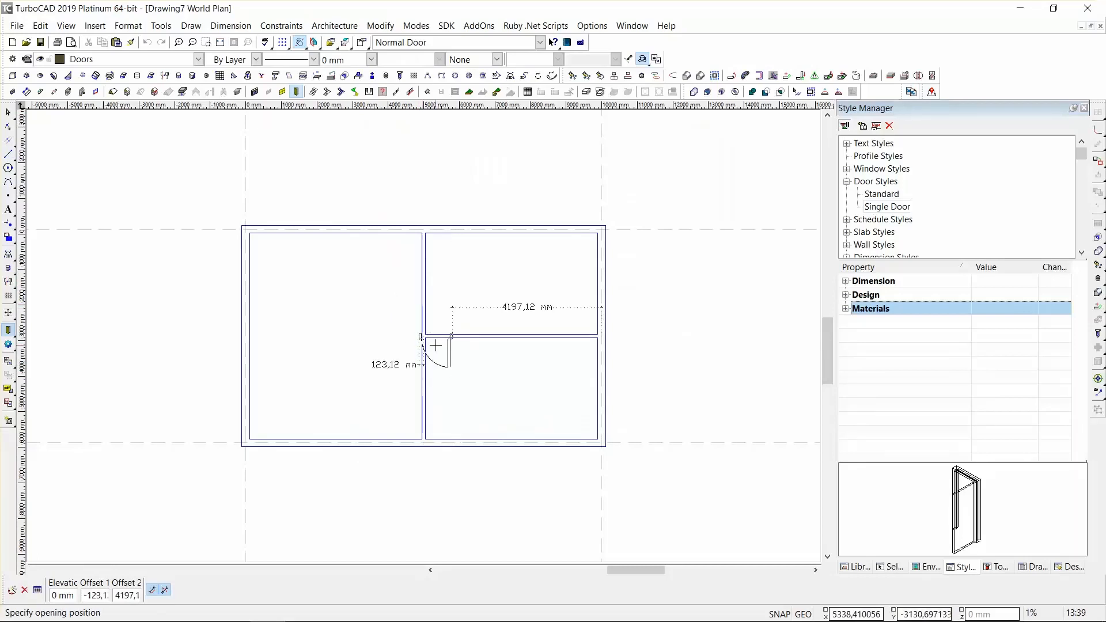
{"action": "right_click", "coordinate": [419, 309]}
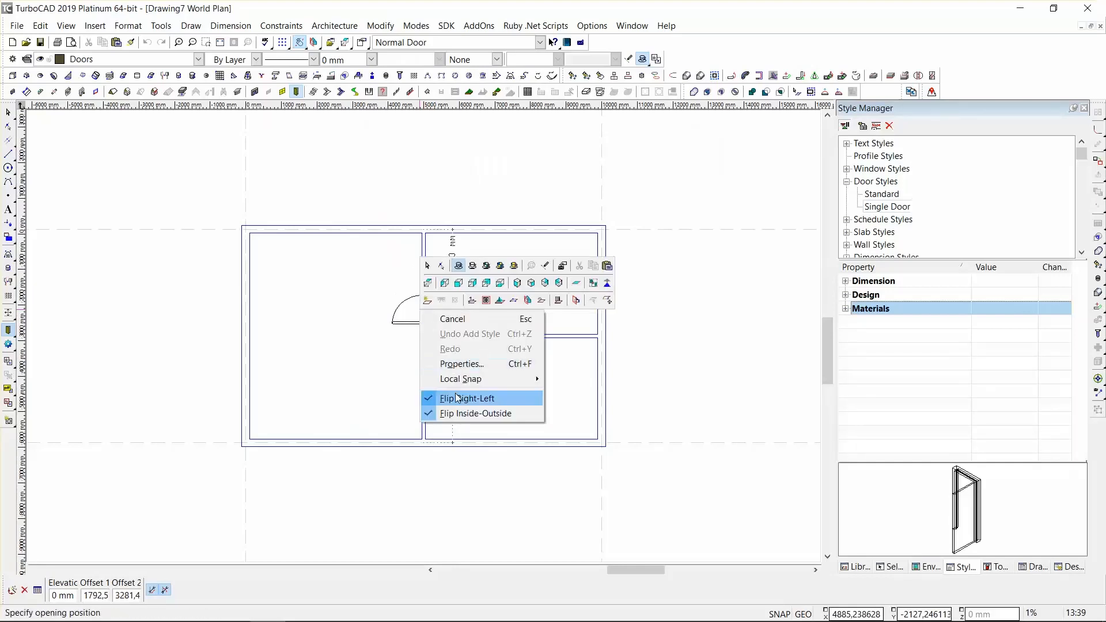
{"action": "left_click", "coordinate": [456, 411]}
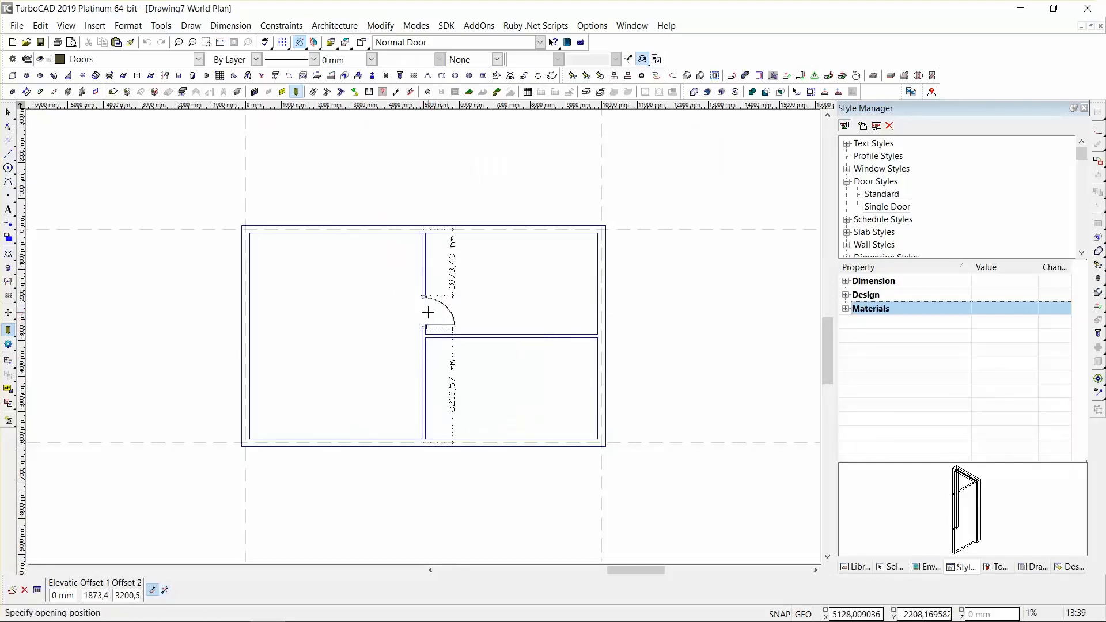
{"action": "left_click", "coordinate": [429, 315]}
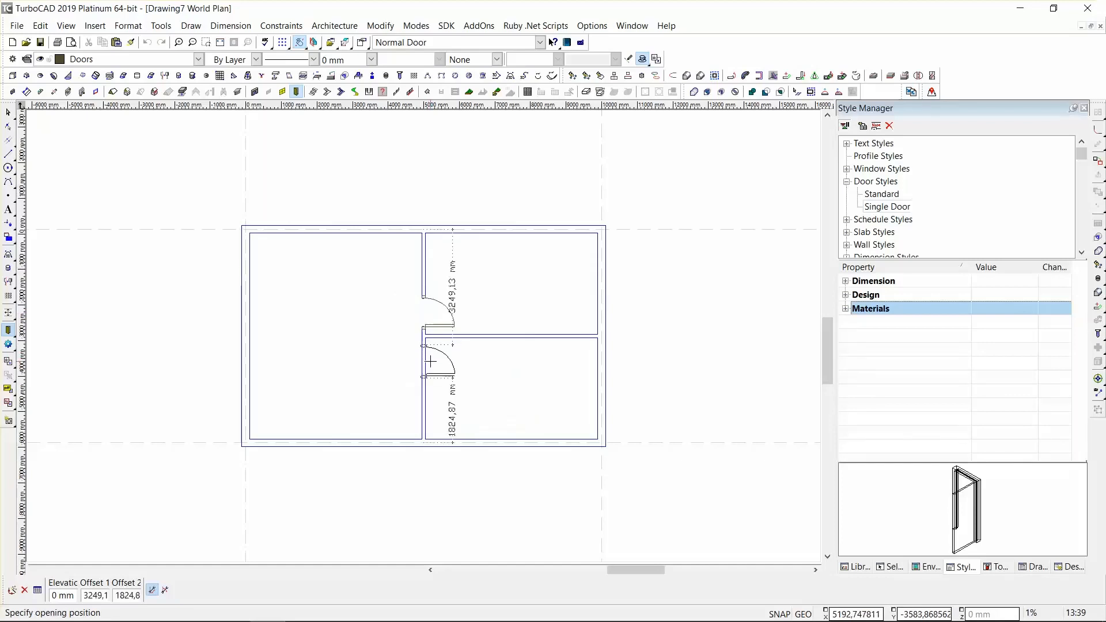
Flip the door right-left and place one door into the lower-right room and another near the upper end of the left outer wall.
{"action": "right_click", "coordinate": [431, 361]}
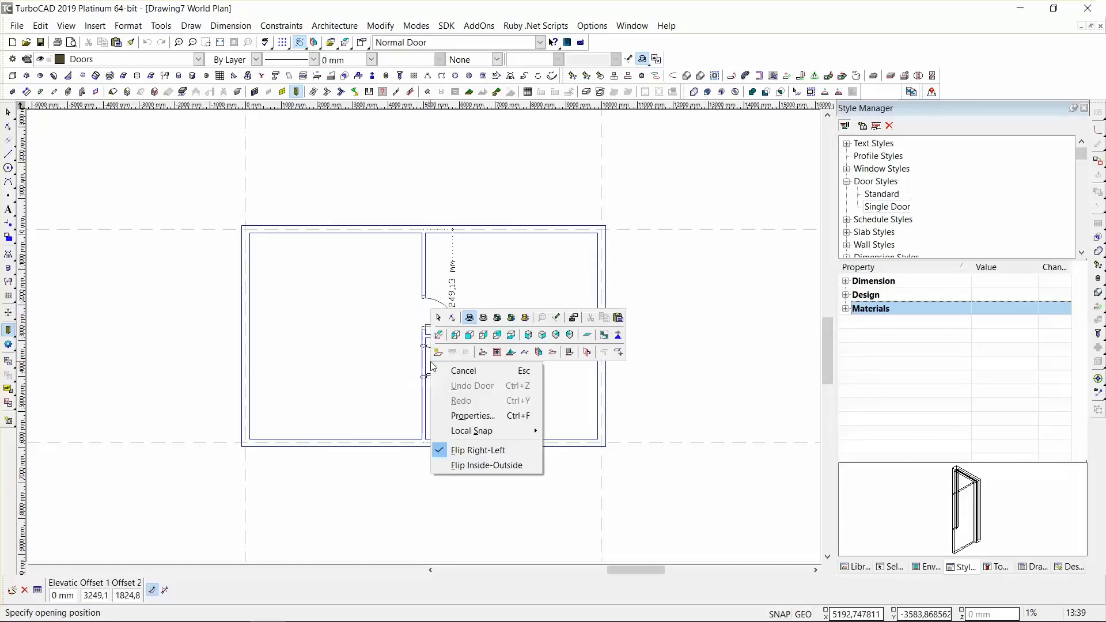
{"action": "left_click", "coordinate": [483, 453]}
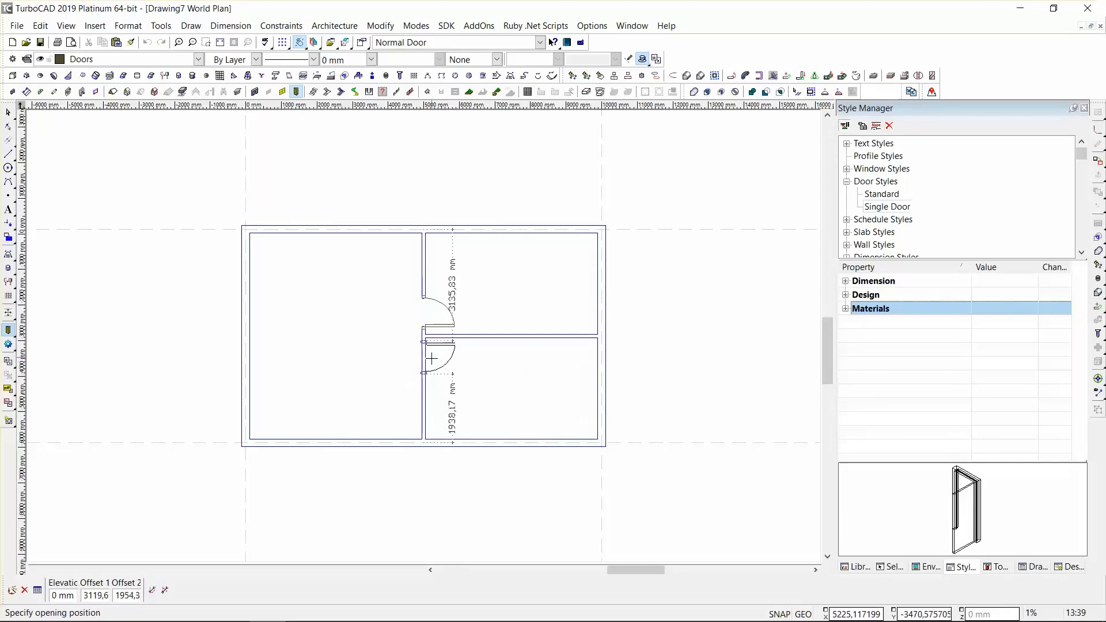
{"action": "left_click", "coordinate": [273, 253]}
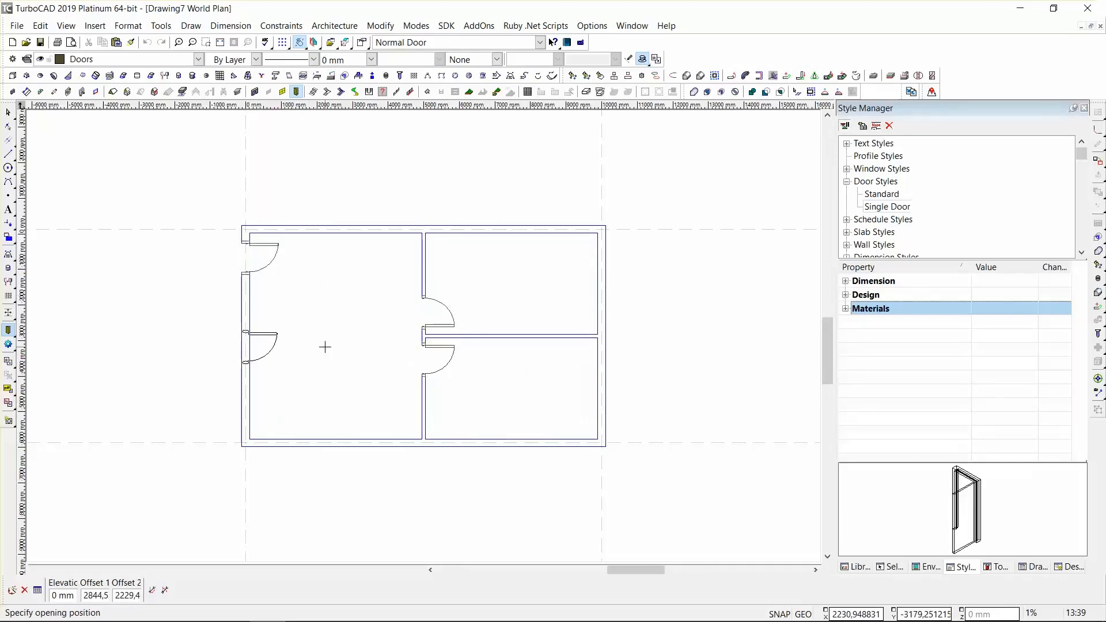
Finish placing doors, examine the walls and doors in the southeast isometric view, and return to the plan view.
{"action": "right_click", "coordinate": [323, 346]}
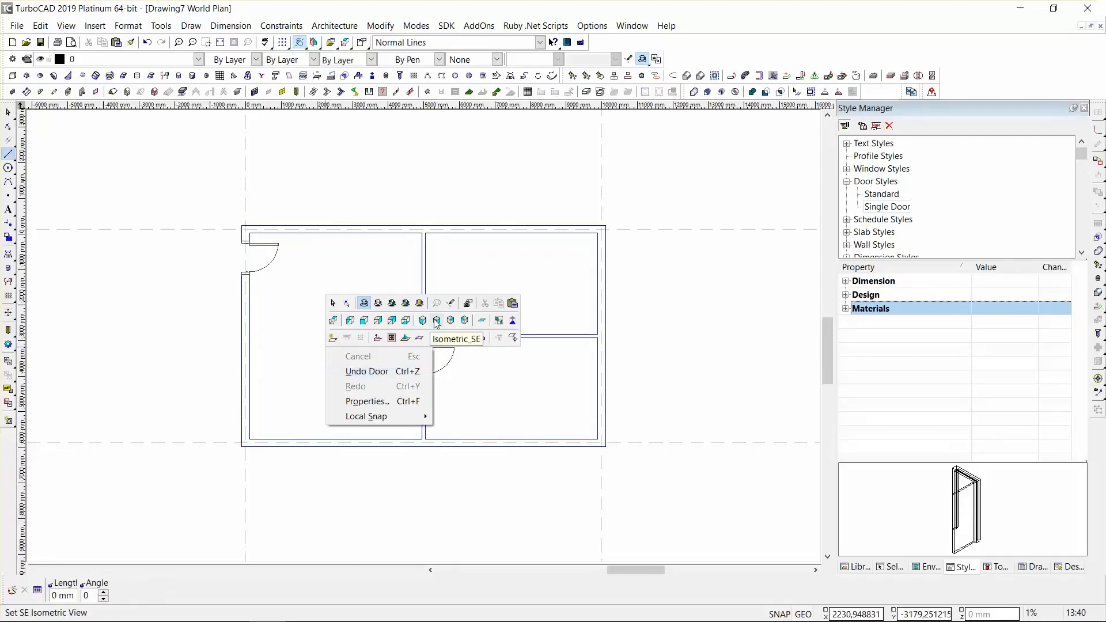
{"action": "left_click", "coordinate": [432, 320]}
{"action": "middle_click_drag", "start_coordinate": [433, 314], "coordinate": [353, 276], "text": "shift"}
{"action": "right_click", "coordinate": [442, 271]}
{"action": "left_click", "coordinate": [495, 227]}
{"action": "right_click", "coordinate": [353, 277]}
{"action": "left_click", "coordinate": [395, 228]}
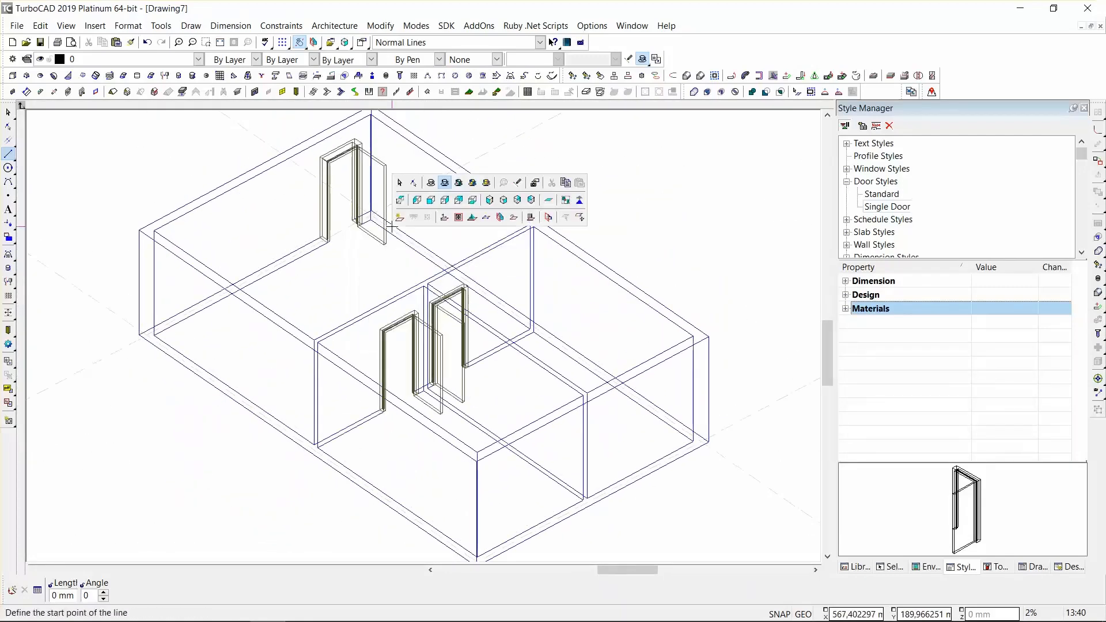
{"action": "right_click", "coordinate": [393, 229]}
{"action": "left_click", "coordinate": [399, 201]}
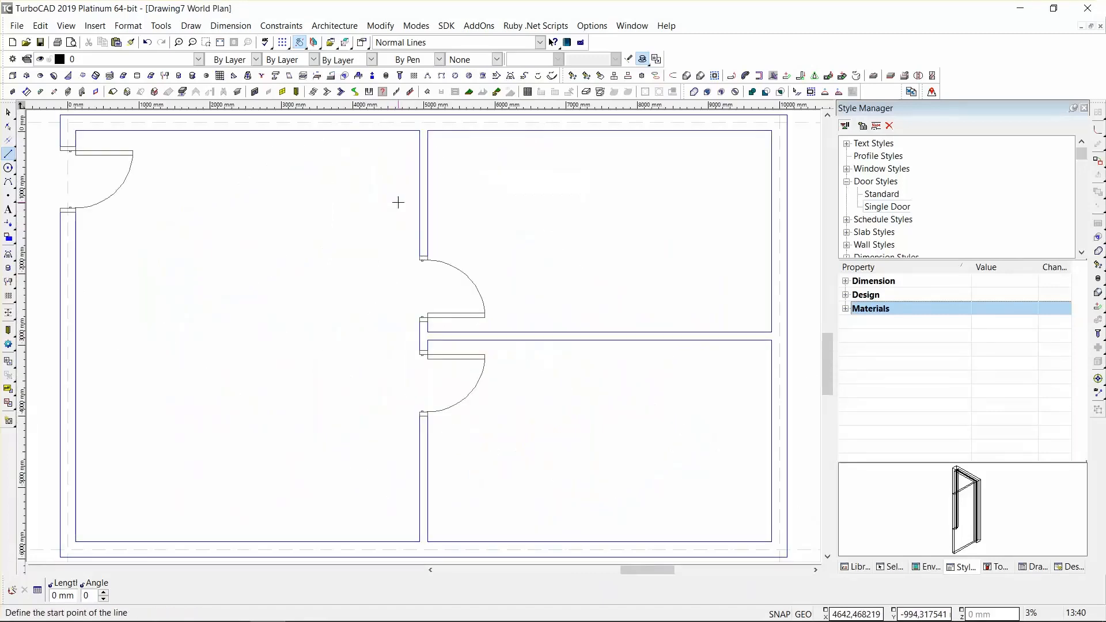
Start the Window tool and set its layer to Windows.
{"action": "left_click", "coordinate": [283, 91]}
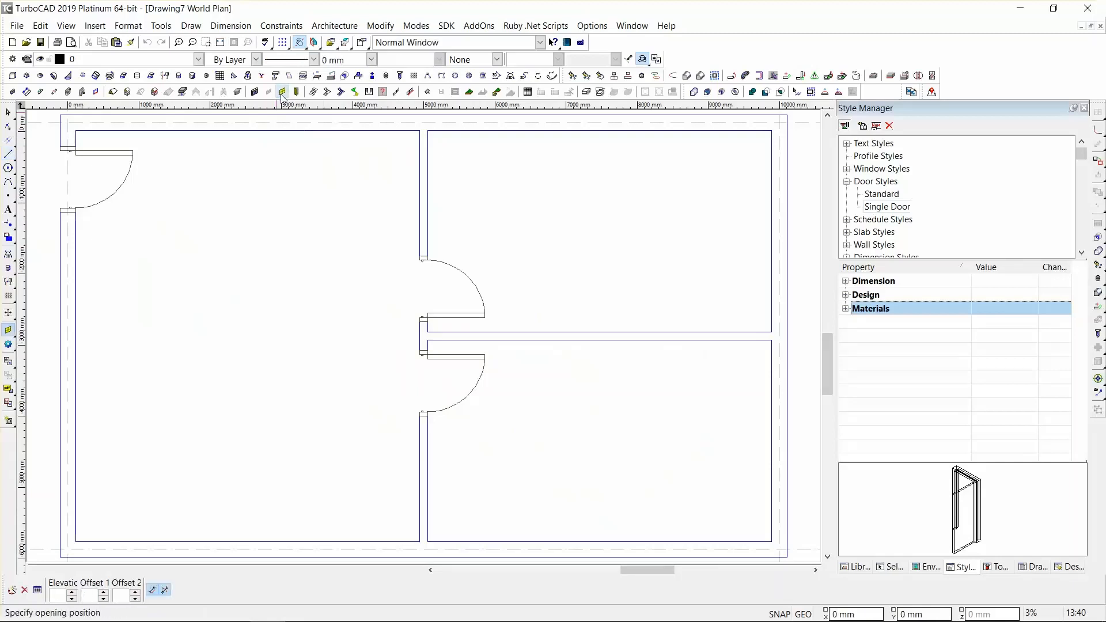
{"action": "left_click", "coordinate": [198, 59]}
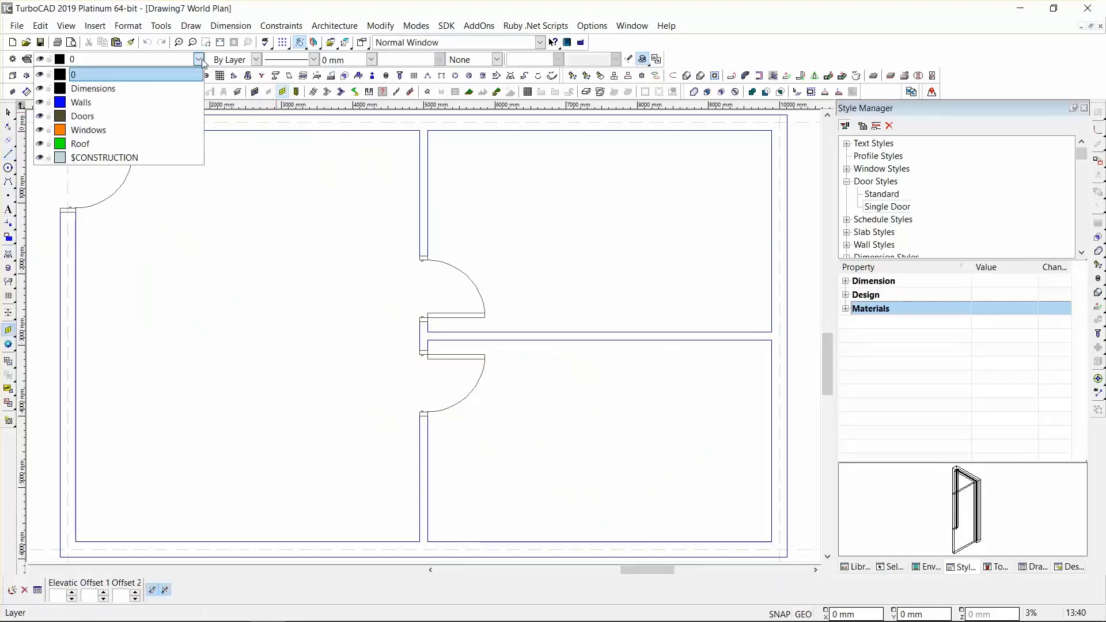
{"action": "left_click", "coordinate": [137, 129]}
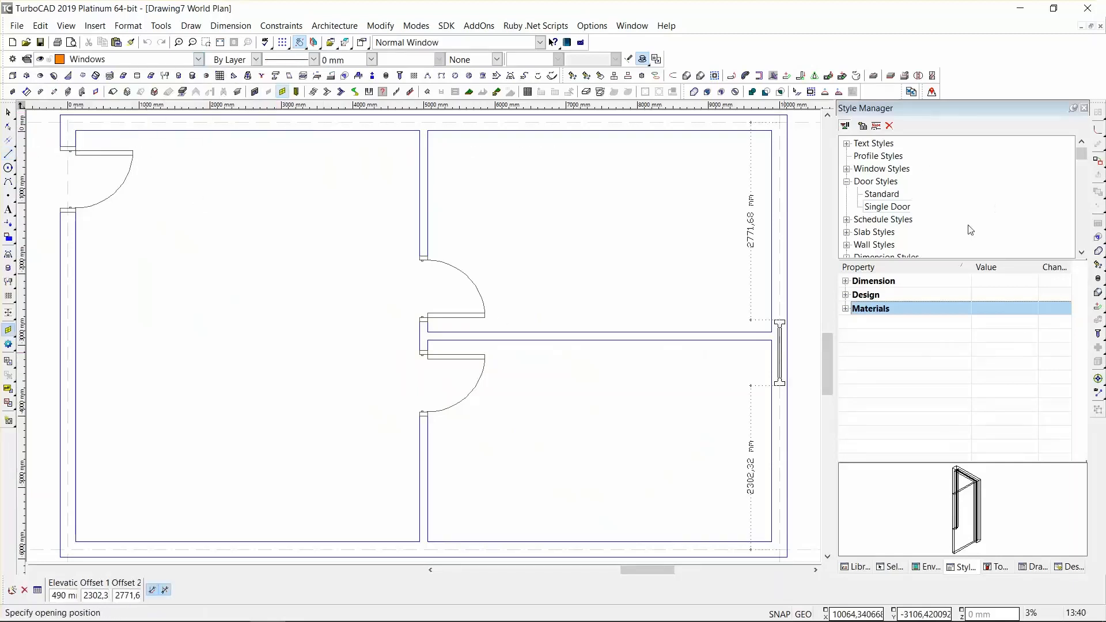
Enable automatic adjustment to the wall width in the dimension properties of the Standard window style.
{"action": "left_click", "coordinate": [845, 169]}
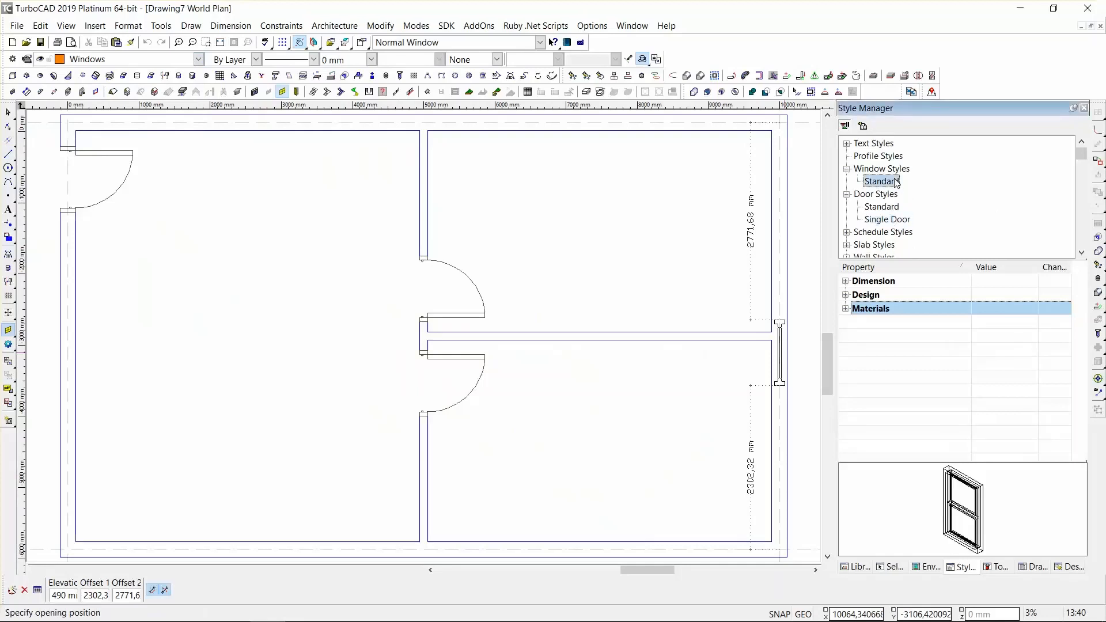
{"action": "left_click", "coordinate": [881, 181]}
{"action": "left_click", "coordinate": [863, 127]}
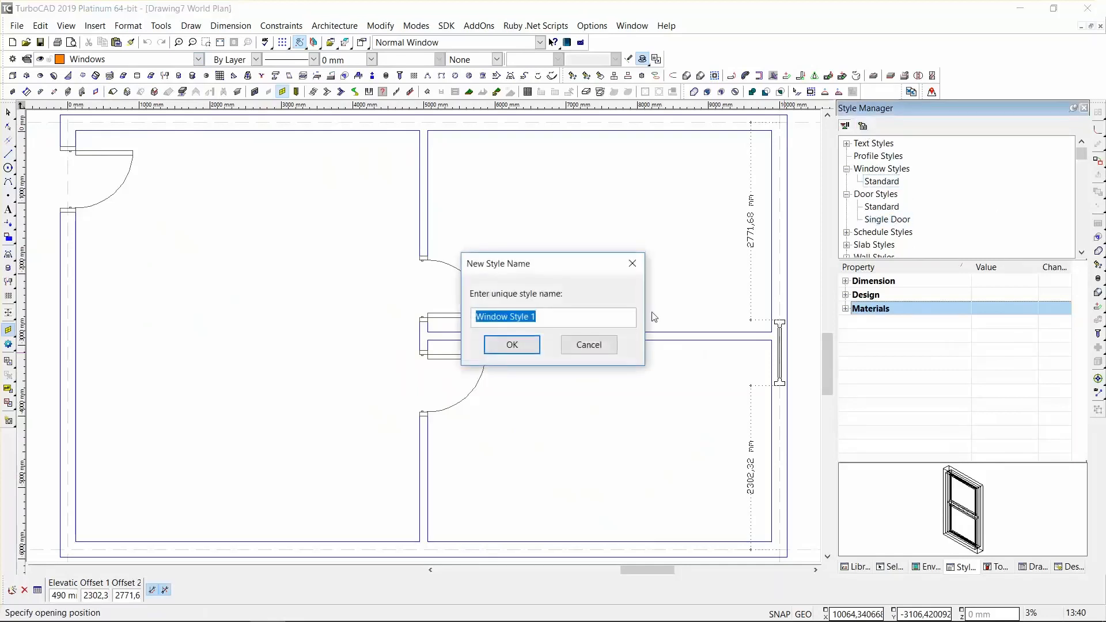
{"action": "left_click", "coordinate": [587, 343]}
{"action": "left_click", "coordinate": [889, 183]}
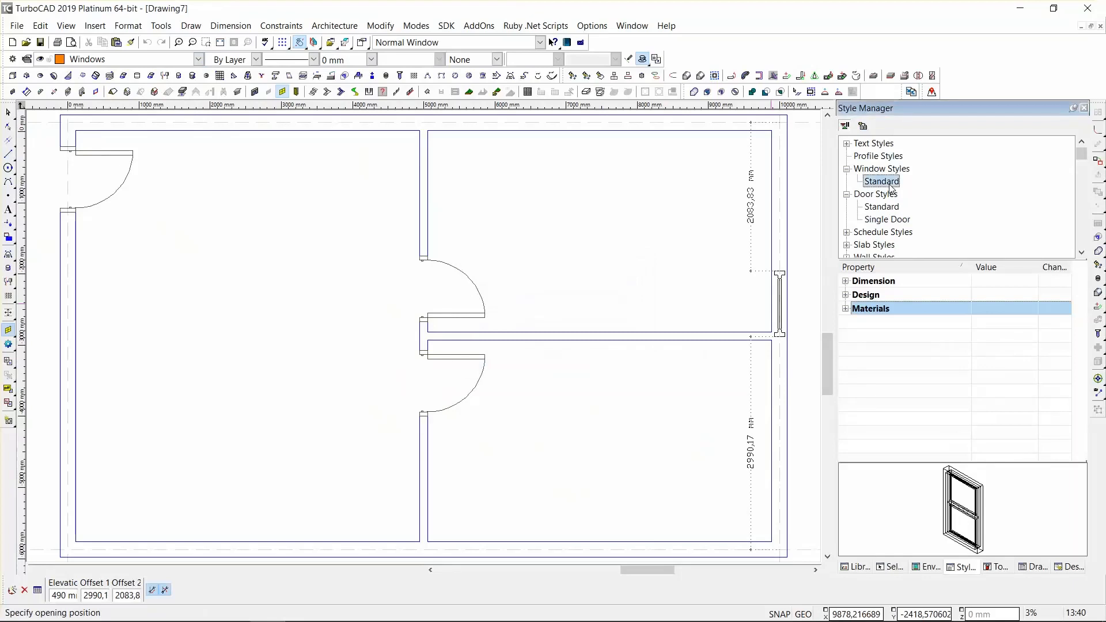
{"action": "double_click", "coordinate": [853, 285]}
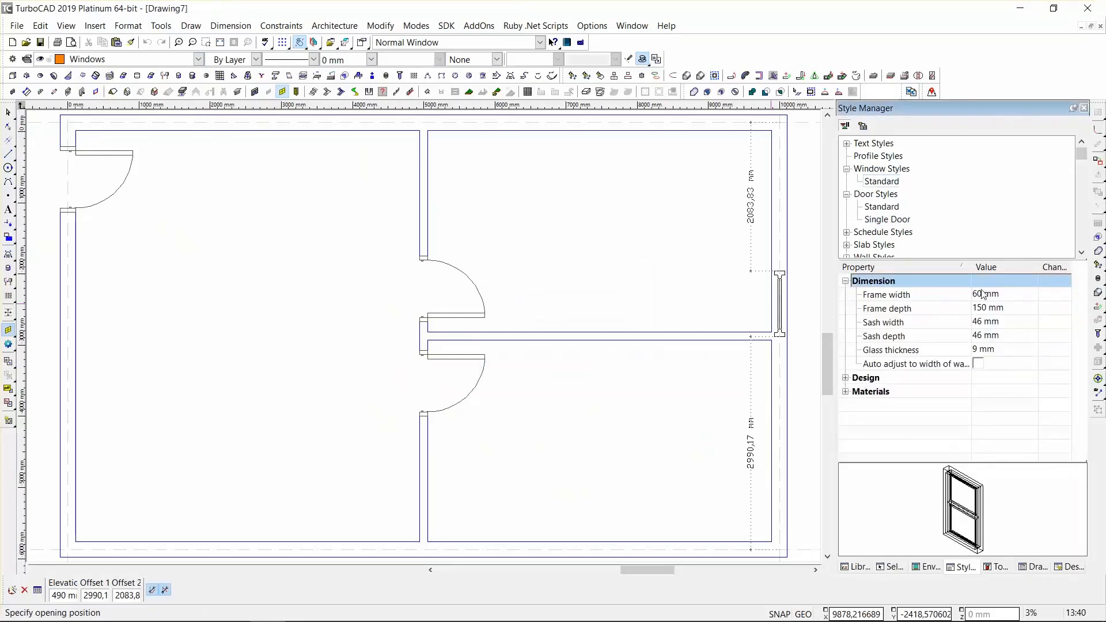
{"action": "left_click", "coordinate": [844, 281]}
{"action": "left_click", "coordinate": [845, 295]}
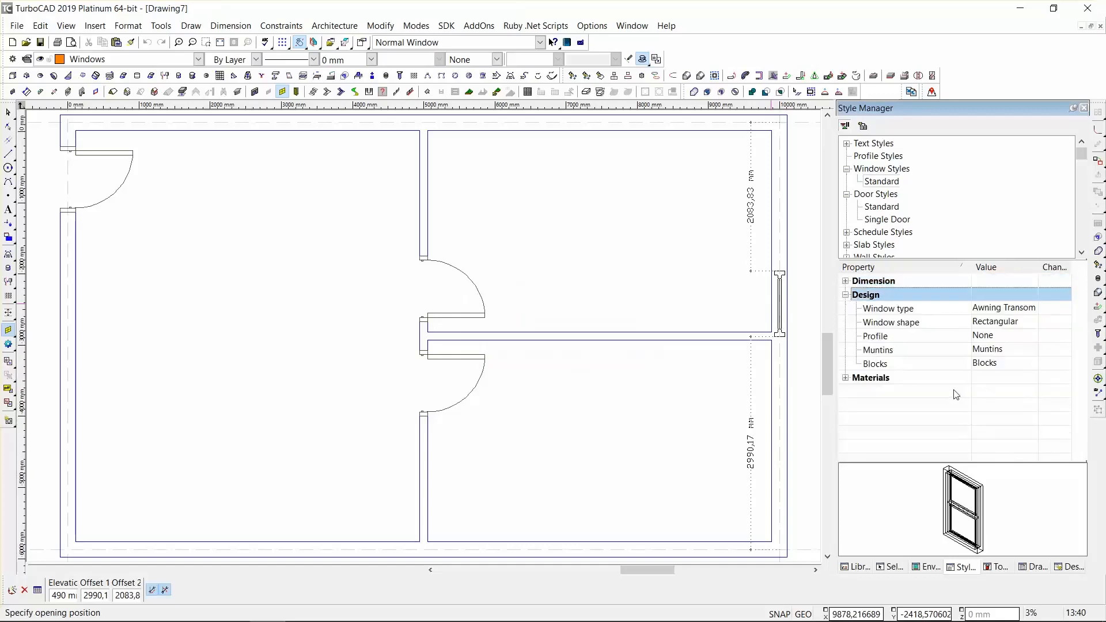
{"action": "left_click", "coordinate": [845, 282]}
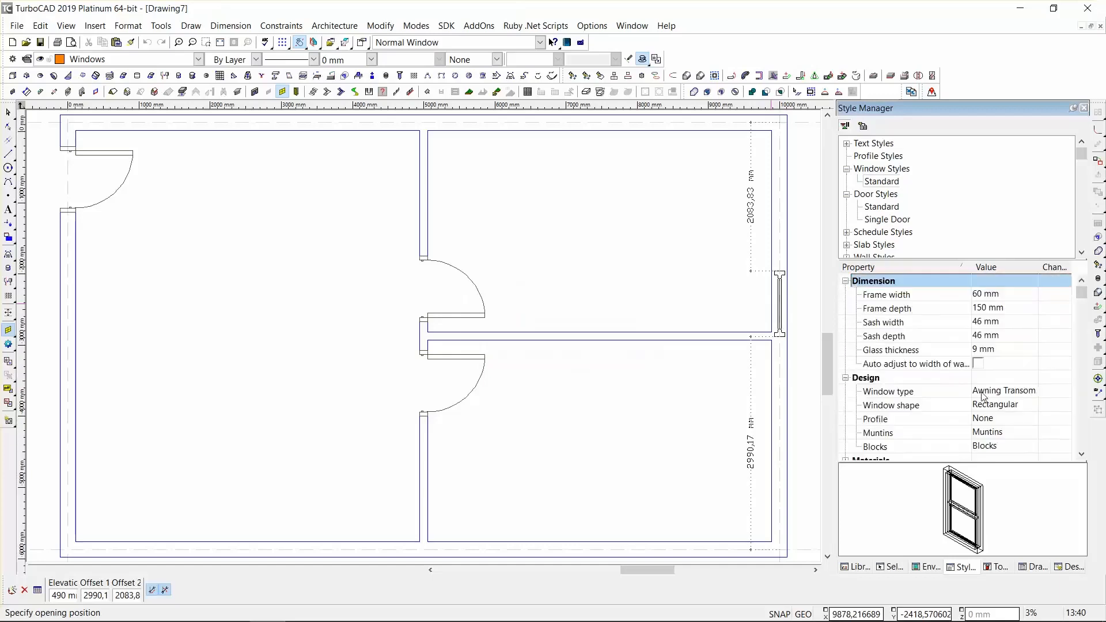
{"action": "left_click", "coordinate": [977, 364]}
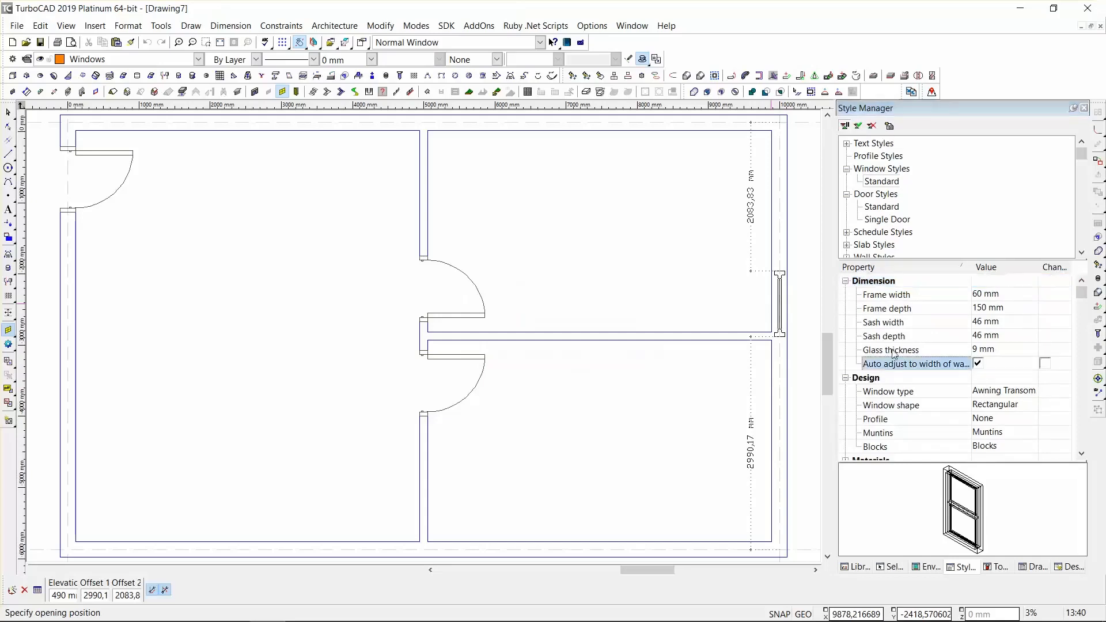
Look through the available window types and the material properties of the Standard window style without changing them.
{"action": "left_click", "coordinate": [845, 281]}
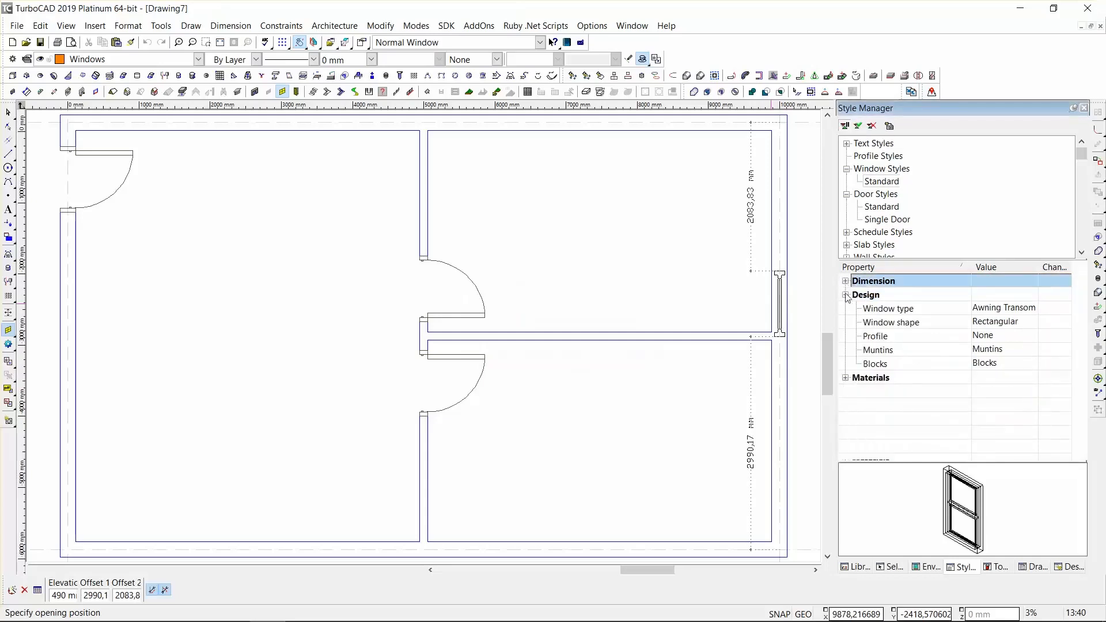
{"action": "left_click", "coordinate": [995, 309]}
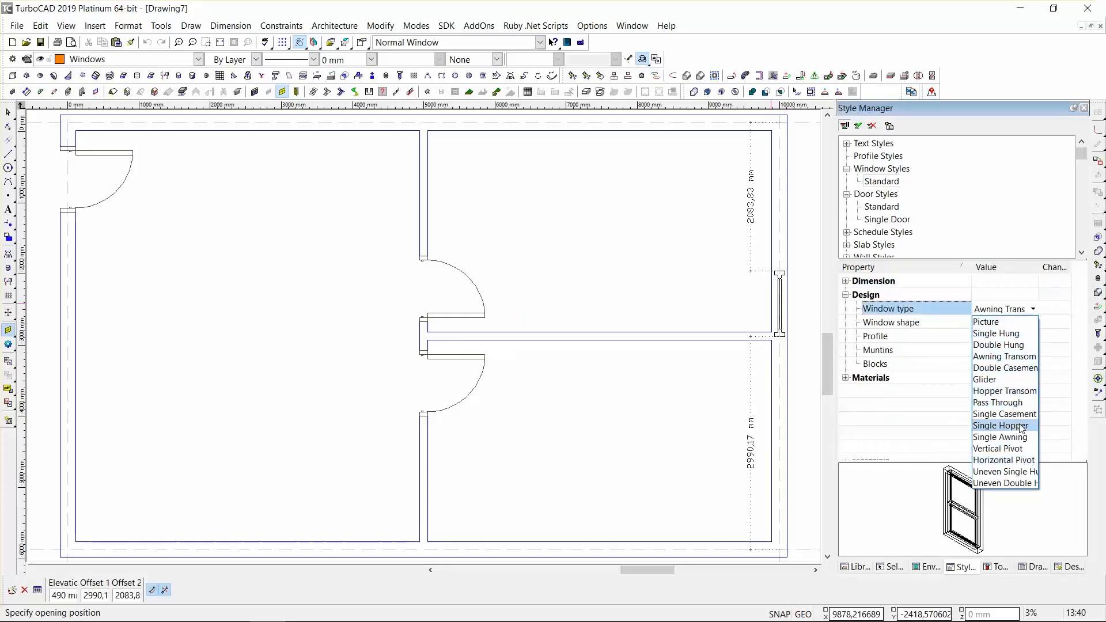
{"action": "left_click", "coordinate": [846, 295]}
{"action": "left_click", "coordinate": [846, 295]}
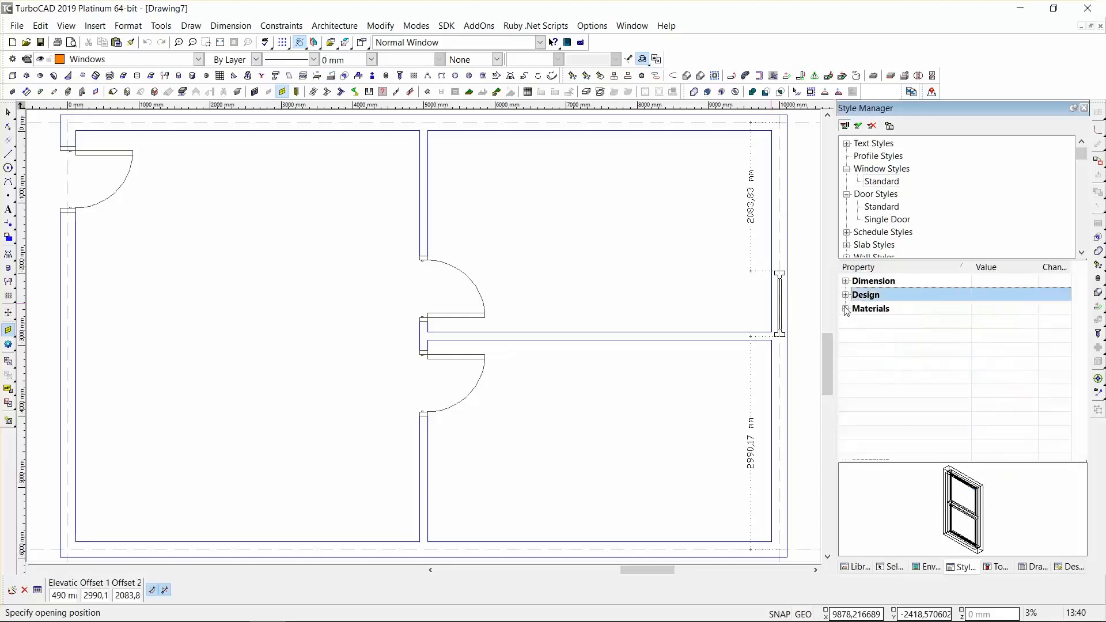
{"action": "left_click", "coordinate": [846, 309]}
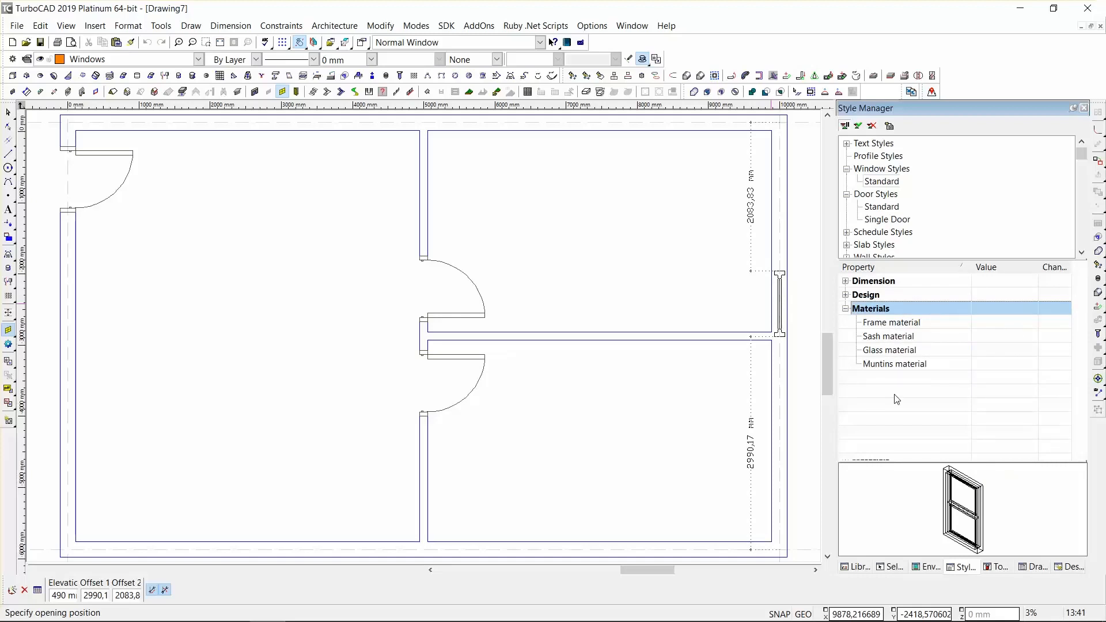
{"action": "left_click", "coordinate": [845, 308]}
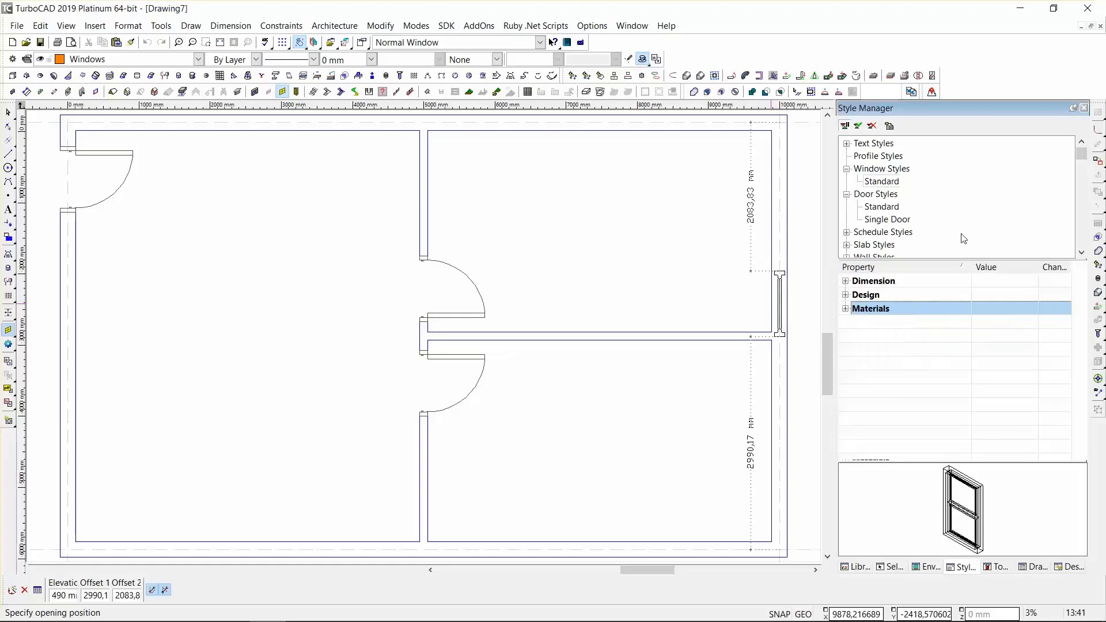
Set the width of new windows to 900 mm, keeping the size measured to the outside of the frame.
{"action": "right_click", "coordinate": [282, 94]}
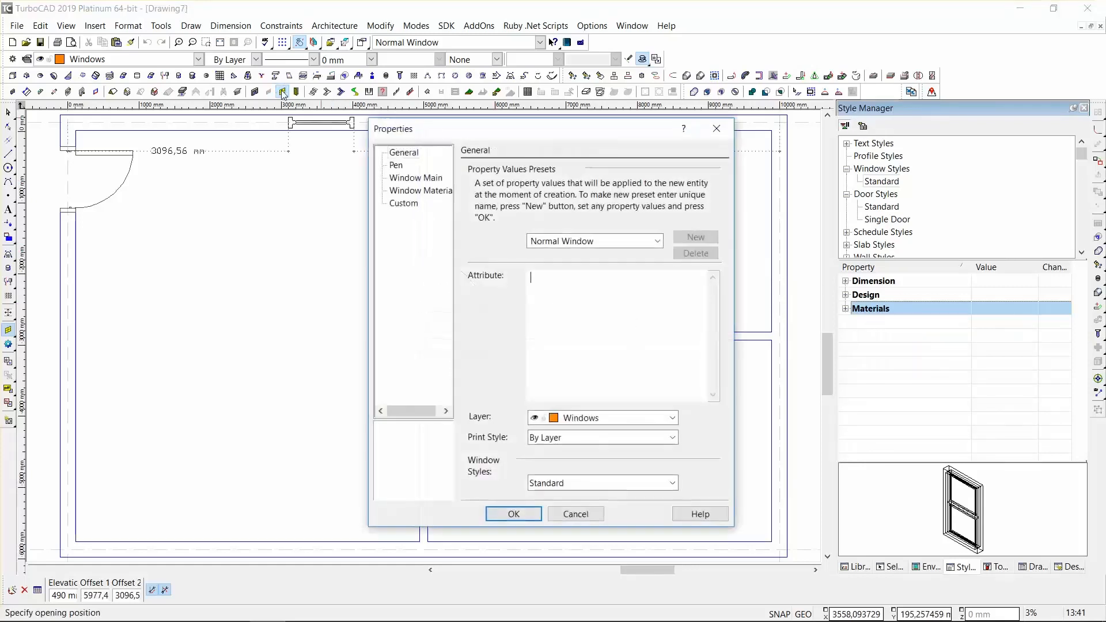
{"action": "left_click", "coordinate": [415, 180]}
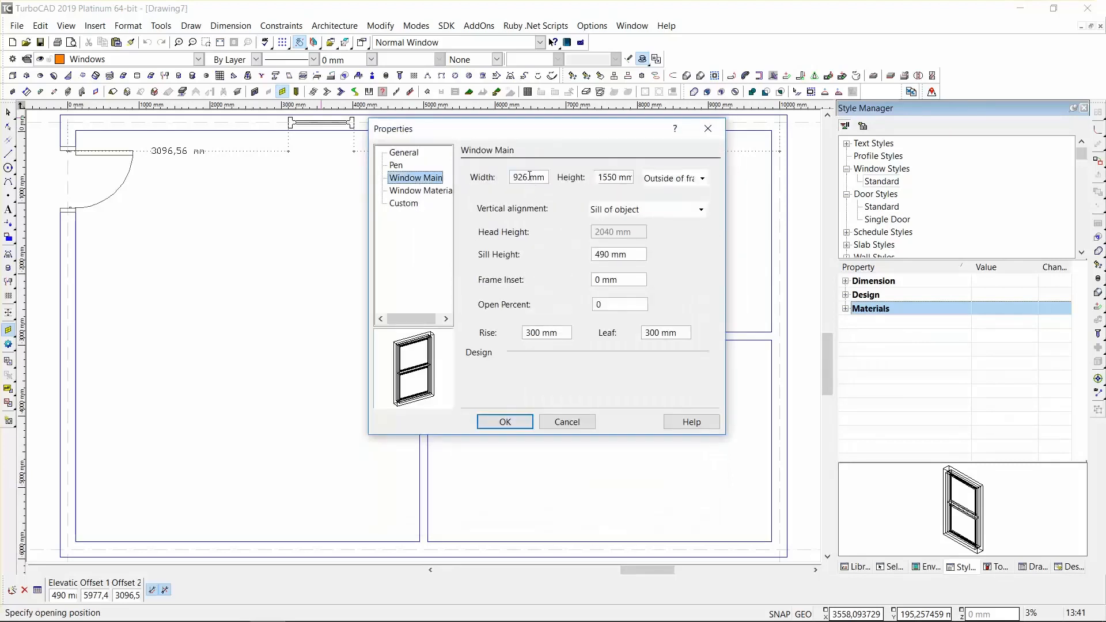
{"action": "left_click_drag", "start_coordinate": [529, 177], "coordinate": [474, 175]}
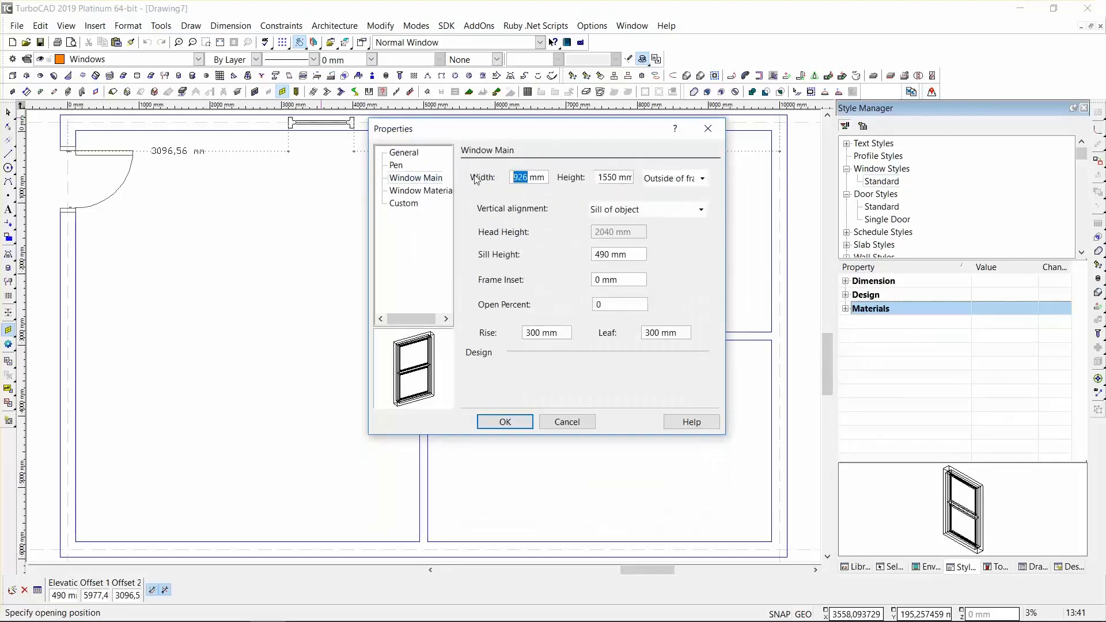
{"action": "type", "text": "900"}
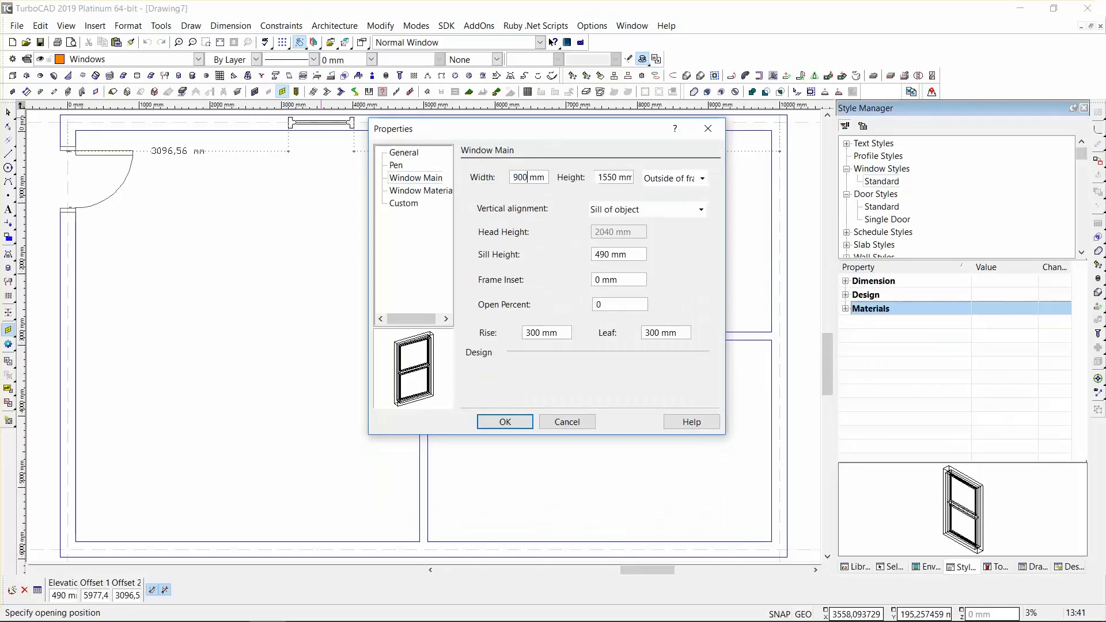
{"action": "left_click", "coordinate": [703, 180]}
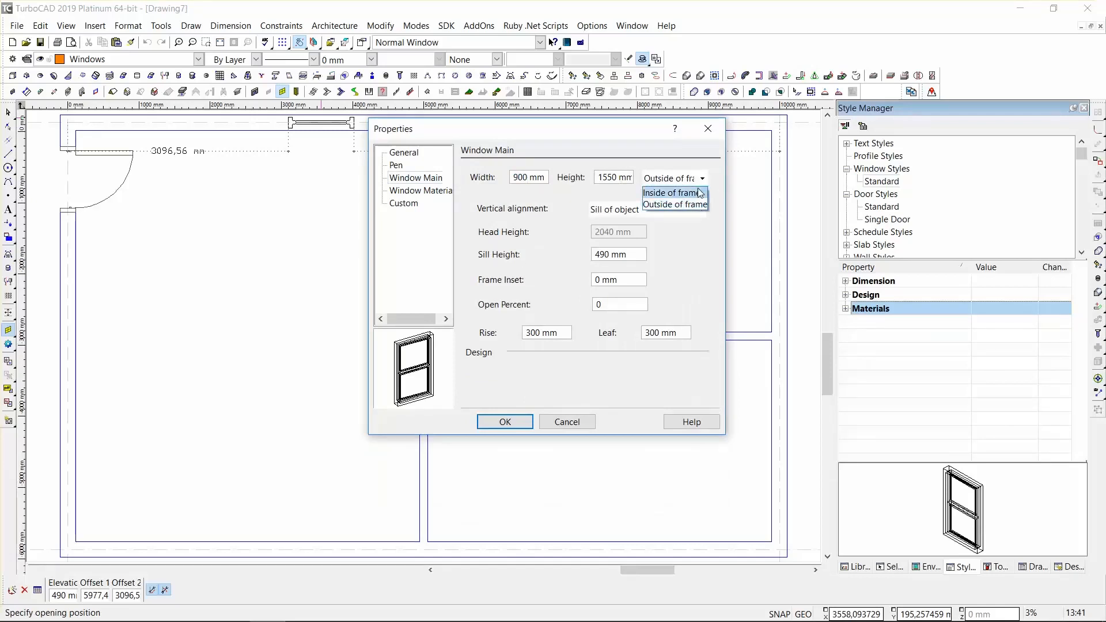
{"action": "left_click", "coordinate": [680, 249]}
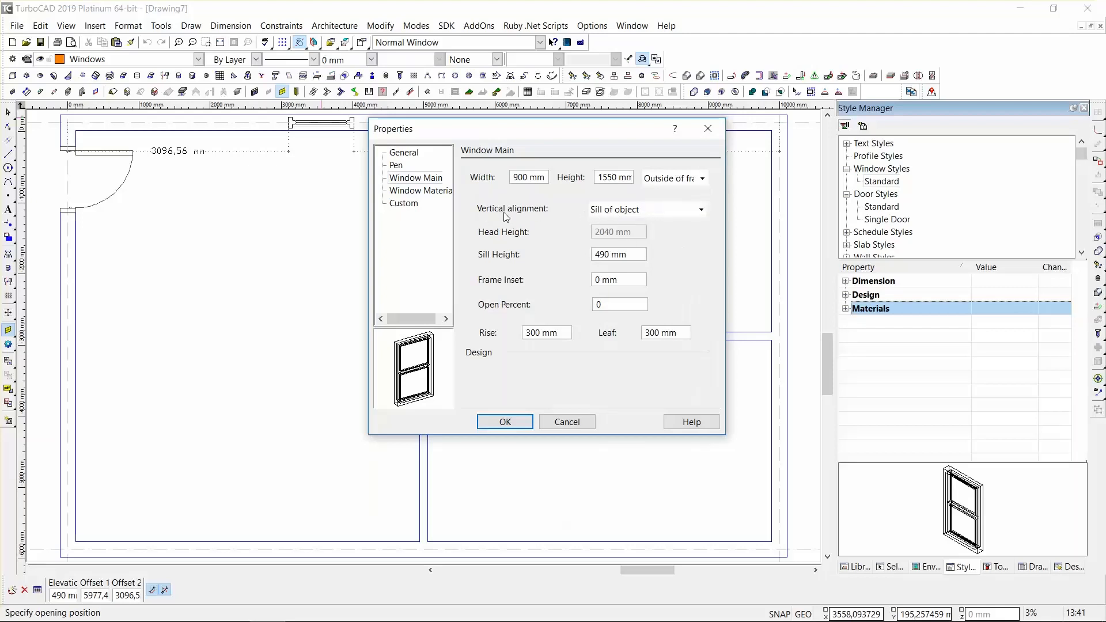
Change the vertical alignment of new windows to Head of object with a 2040 mm head height.
{"action": "left_click", "coordinate": [701, 210]}
{"action": "left_click", "coordinate": [669, 221]}
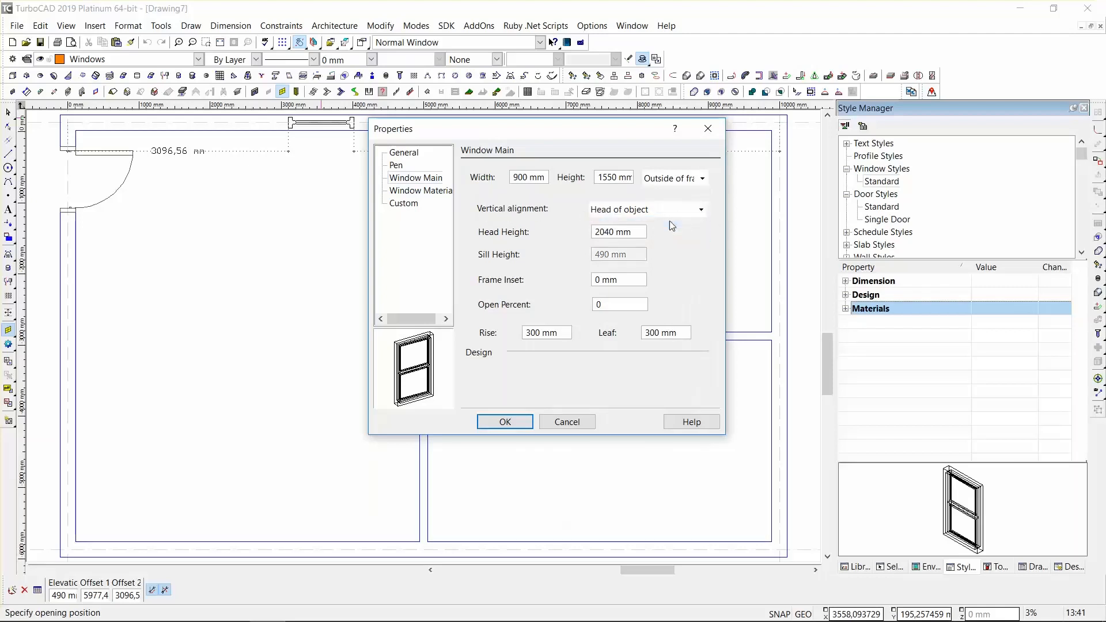
{"action": "left_click_drag", "start_coordinate": [614, 230], "coordinate": [596, 231]}
{"action": "left_click", "coordinate": [516, 422]}
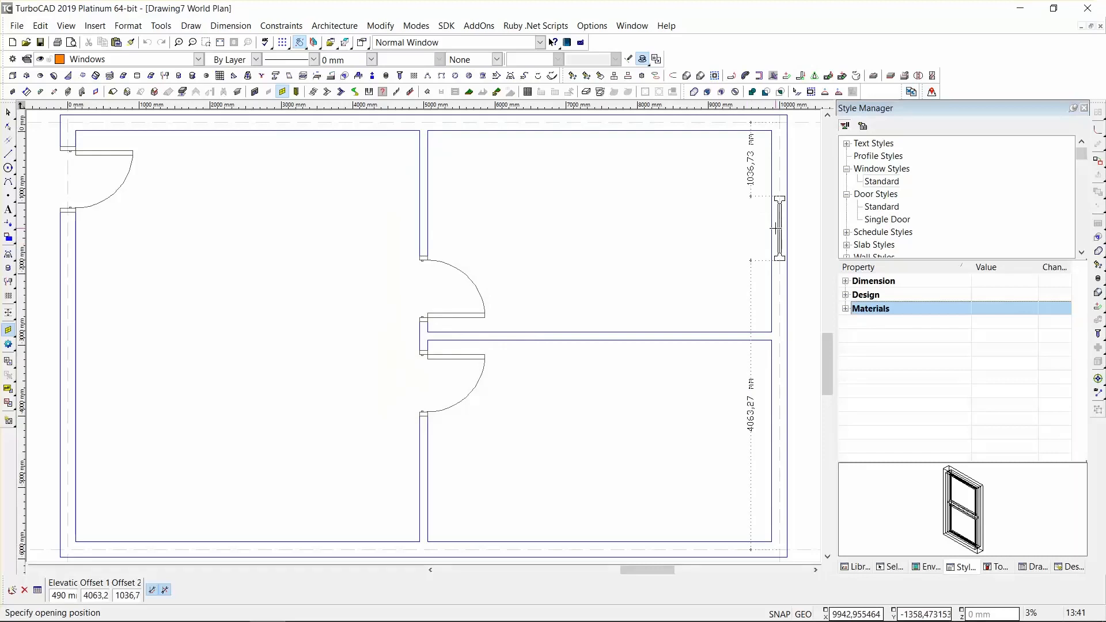
Place one 900 mm window in the upper-right room's outer side wall and two in the left outer wall below the door.
{"action": "left_click", "coordinate": [776, 229]}
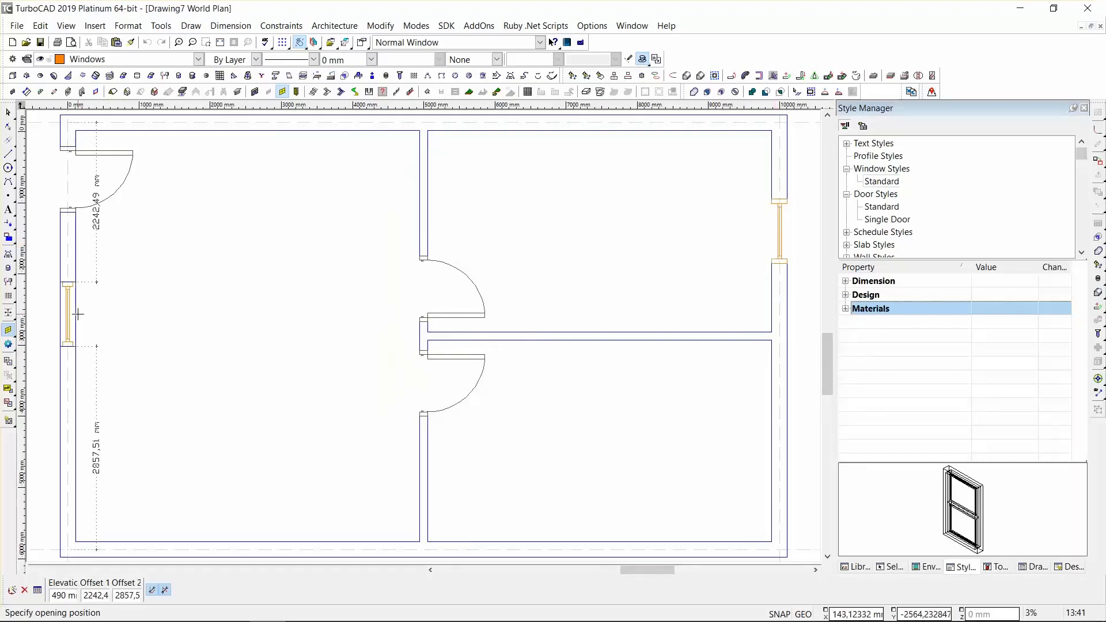
{"action": "left_click", "coordinate": [78, 314]}
{"action": "left_click", "coordinate": [74, 444]}
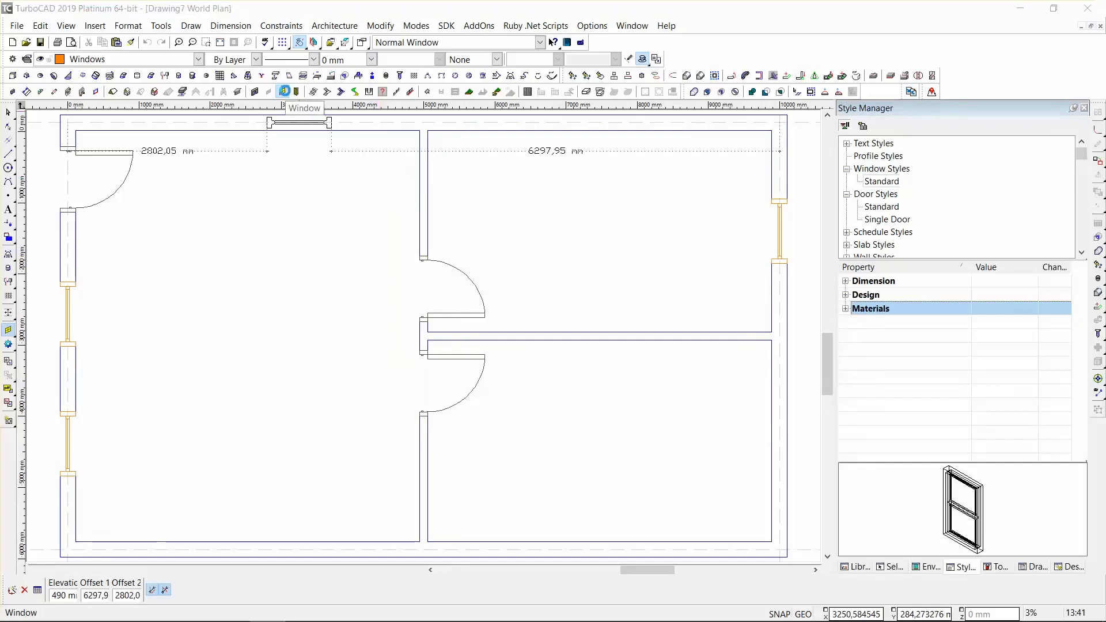
Set the width of the next windows to 2000 mm.
{"action": "double_click", "coordinate": [283, 91]}
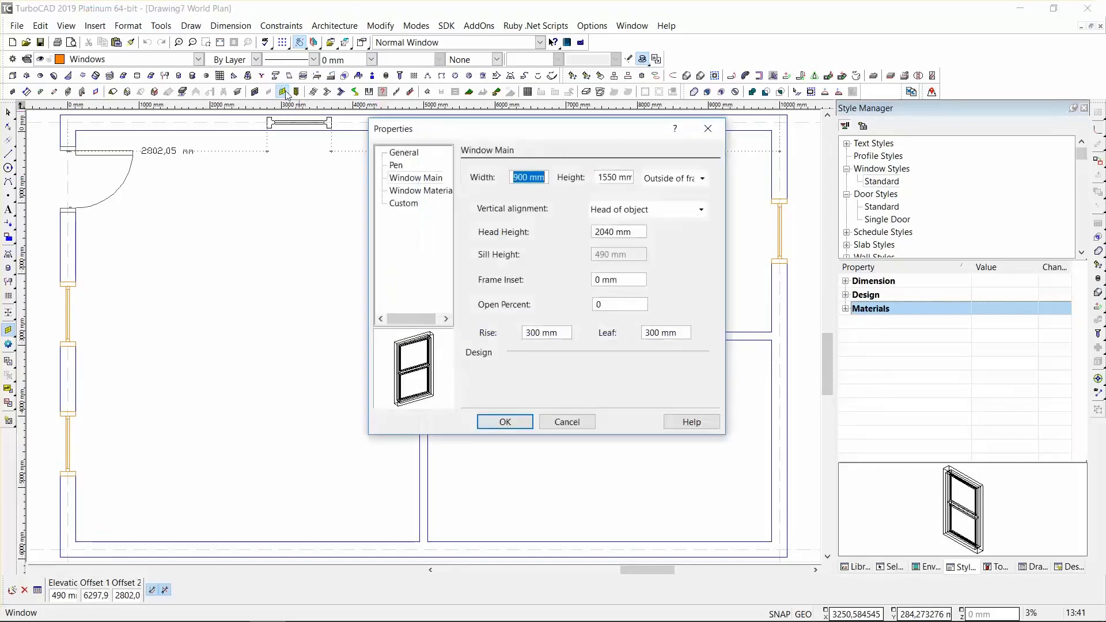
{"action": "double_click", "coordinate": [519, 177]}
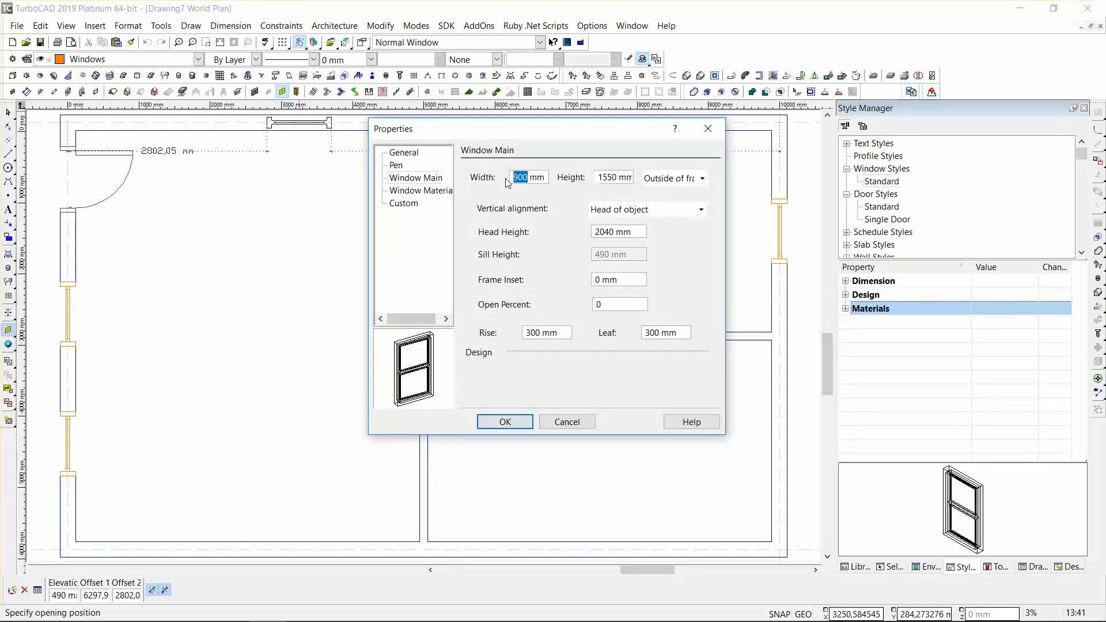
{"action": "type", "text": "200"}
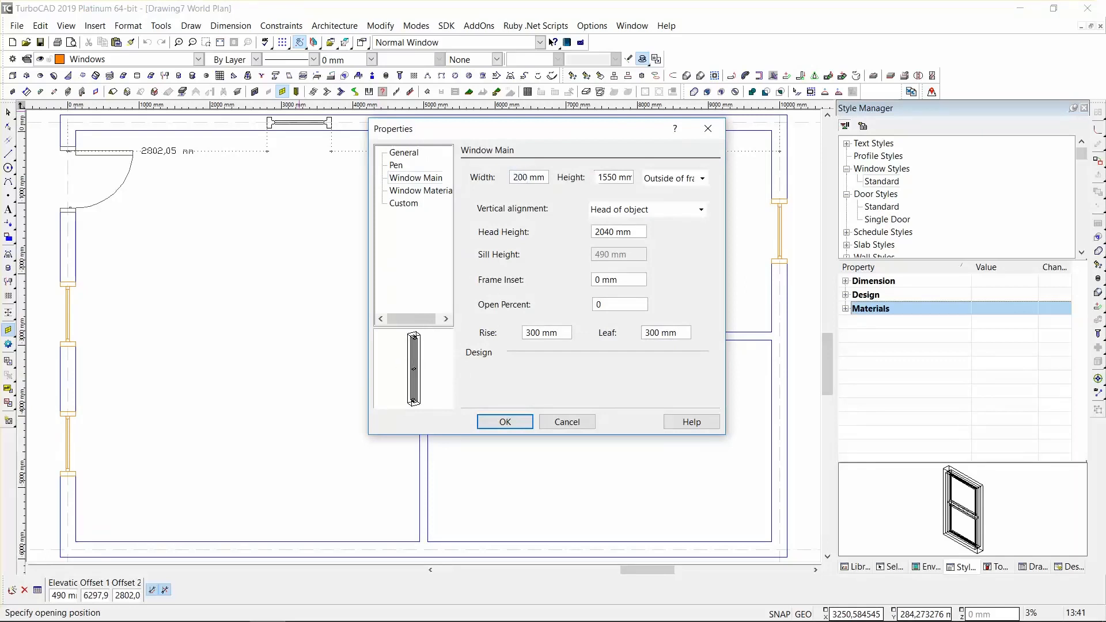
{"action": "type", "text": "0"}
{"action": "left_click", "coordinate": [503, 422]}
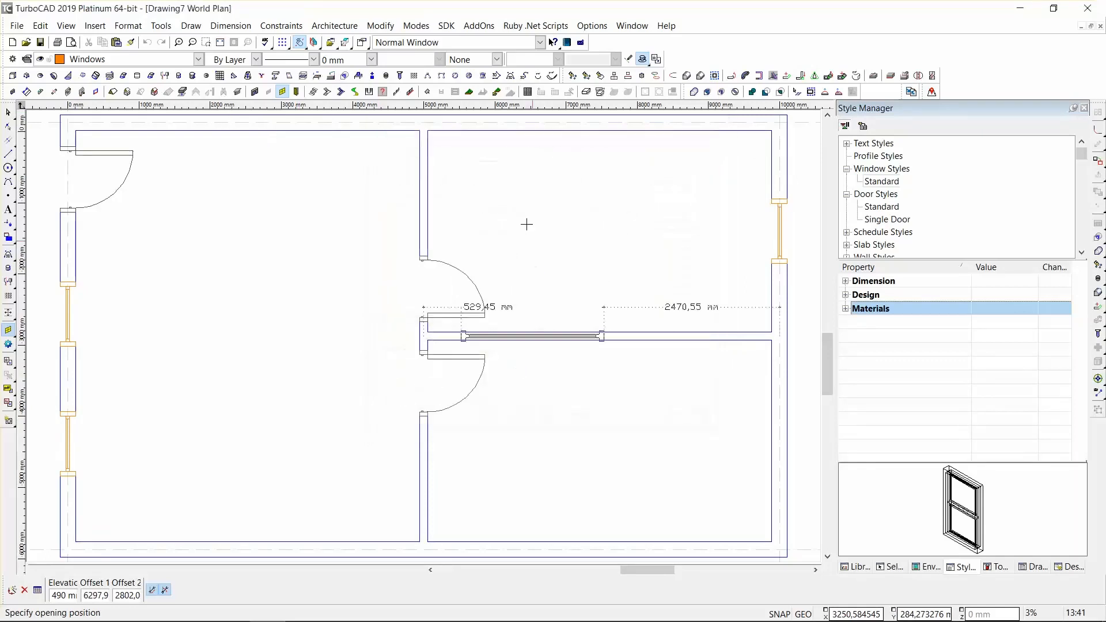
Place two 2000 mm windows in the lower outer wall, one for each lower room, and finish placing windows.
{"action": "left_click", "coordinate": [599, 549]}
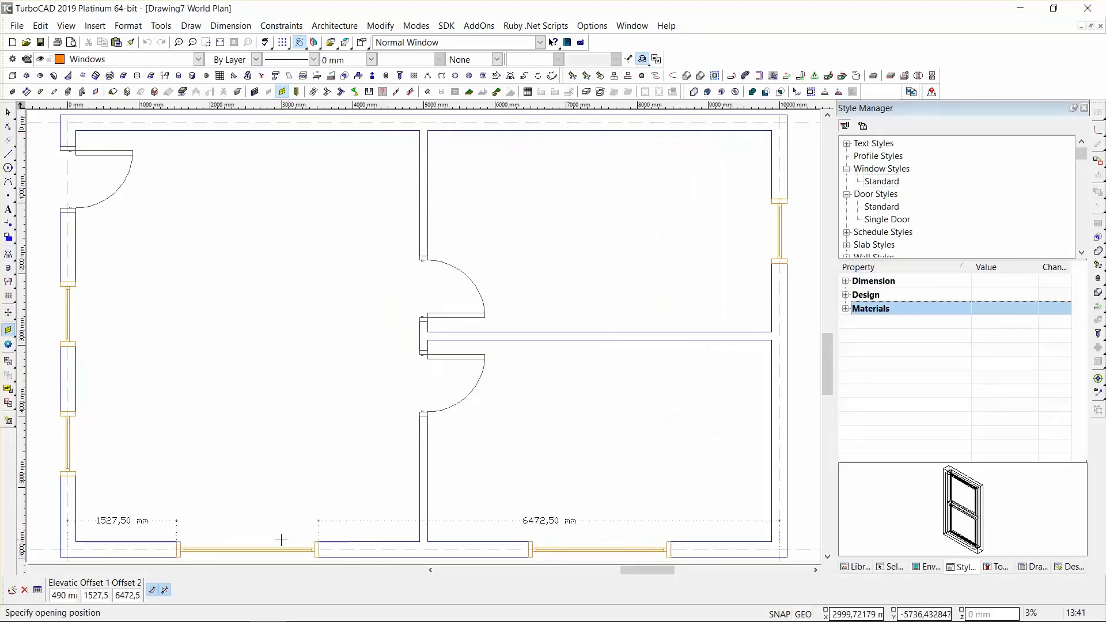
{"action": "left_click", "coordinate": [247, 549]}
{"action": "key", "text": "Escape"}
Add a roof over the house in an isometric view, generated from the four outer walls.
{"action": "right_click", "coordinate": [293, 356]}
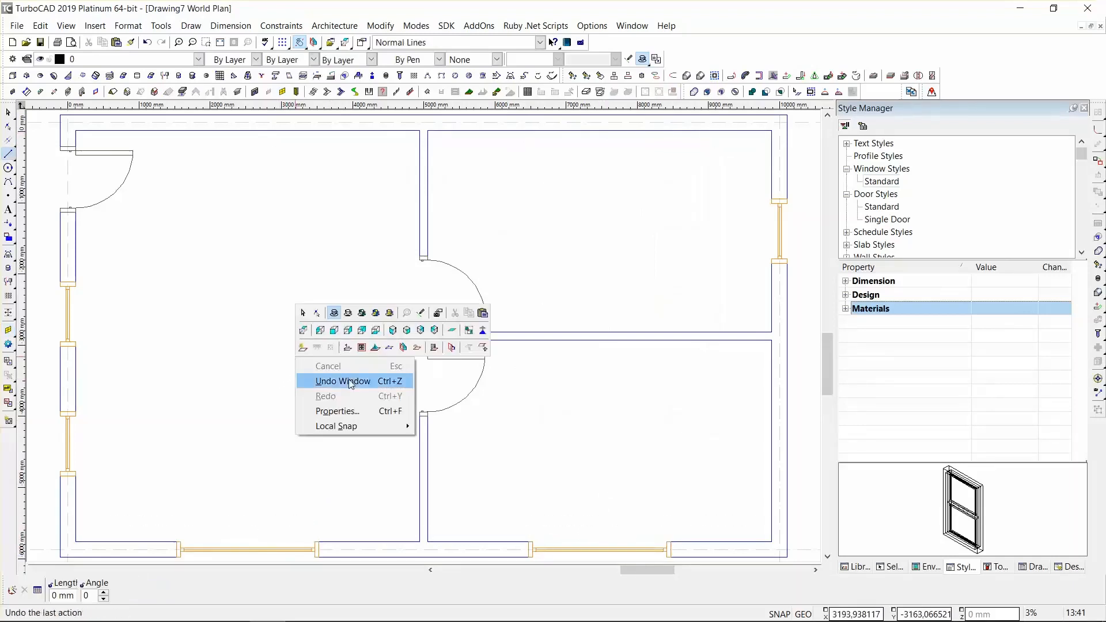
{"action": "left_click", "coordinate": [403, 328]}
{"action": "middle_click_drag", "start_coordinate": [408, 330], "coordinate": [439, 334]}
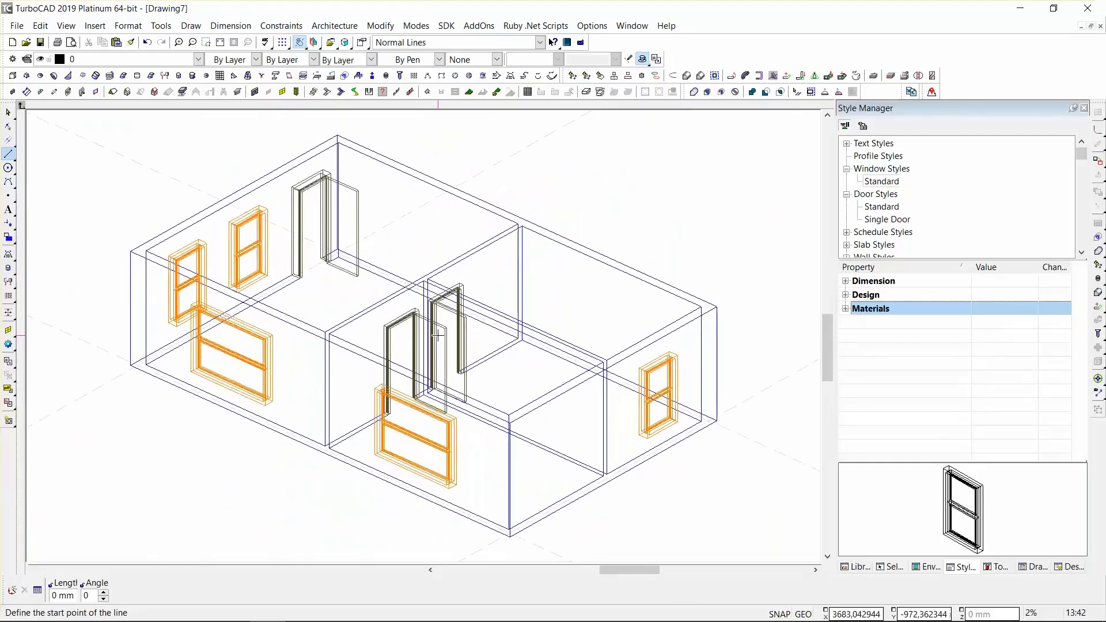
{"action": "left_click", "coordinate": [127, 94]}
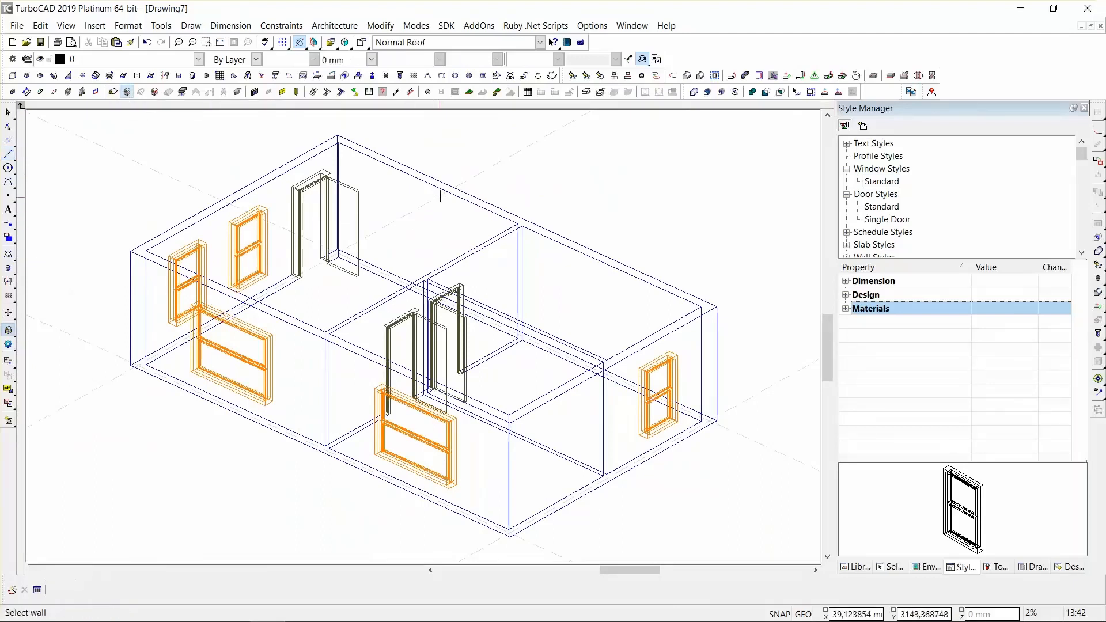
{"action": "left_click", "coordinate": [304, 157]}
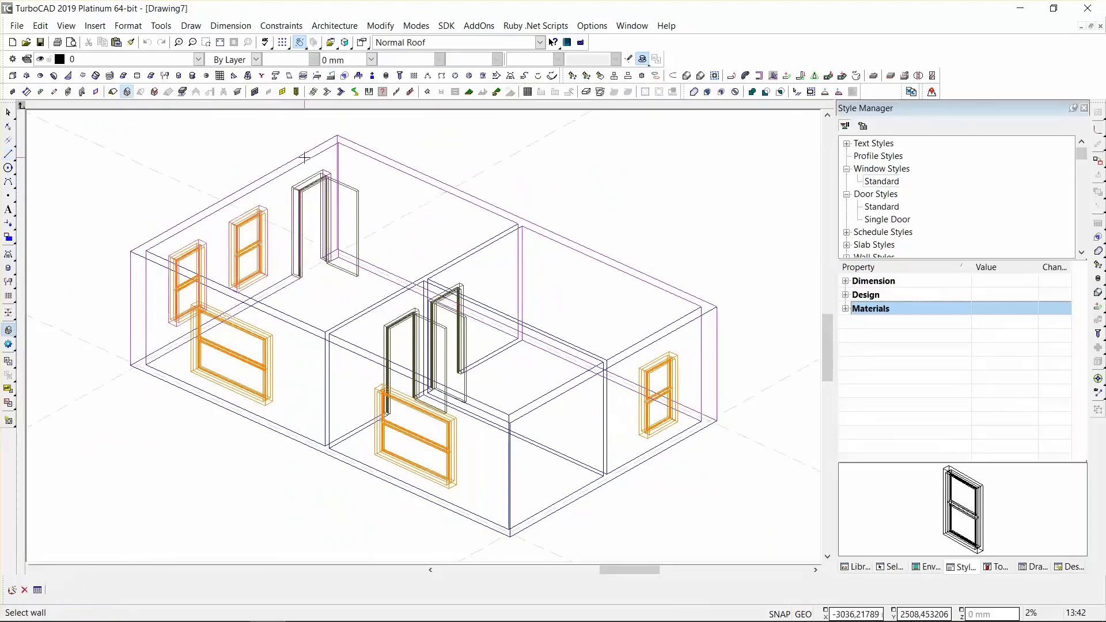
{"action": "left_click", "coordinate": [296, 324]}
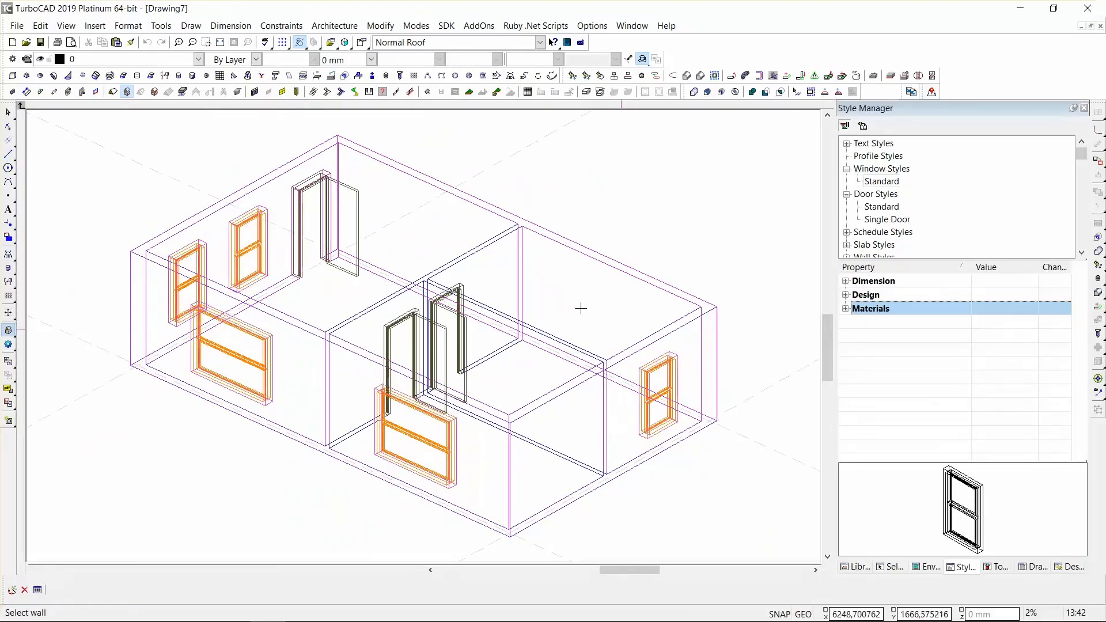
{"action": "right_click", "coordinate": [168, 278]}
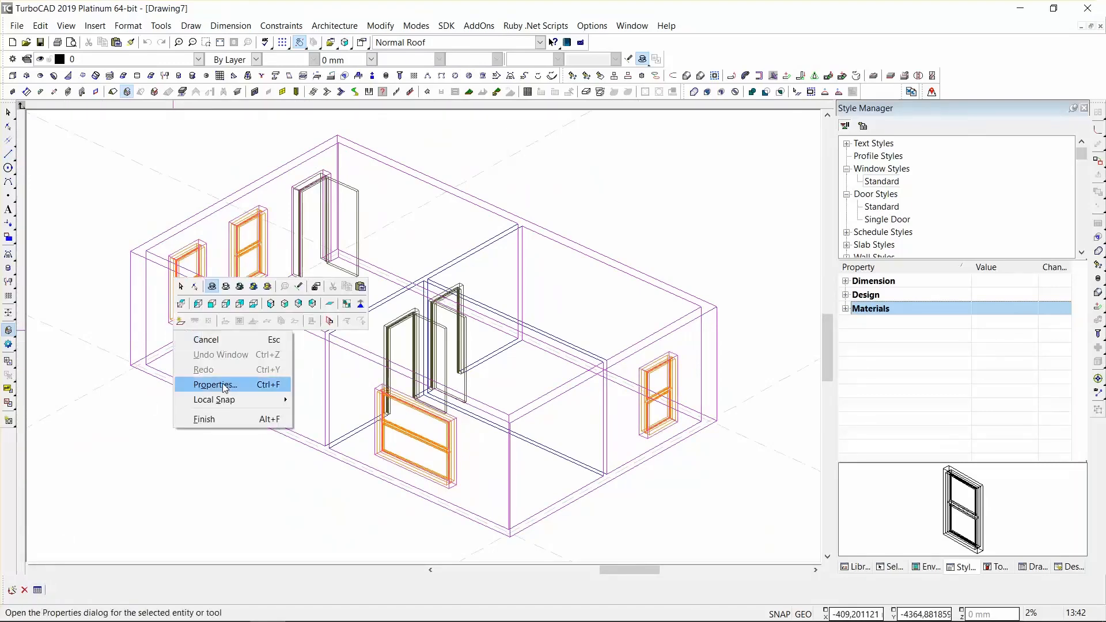
{"action": "left_click", "coordinate": [215, 417]}
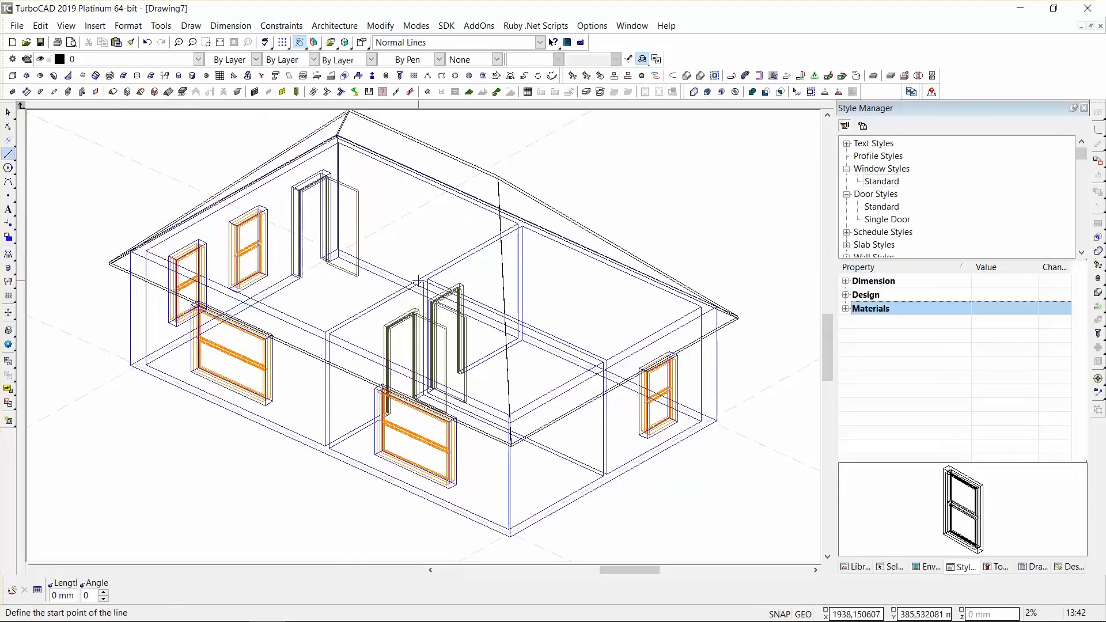
Assign the new roof to the Roof layer.
{"action": "key", "text": "space"}
{"action": "left_click", "coordinate": [464, 161]}
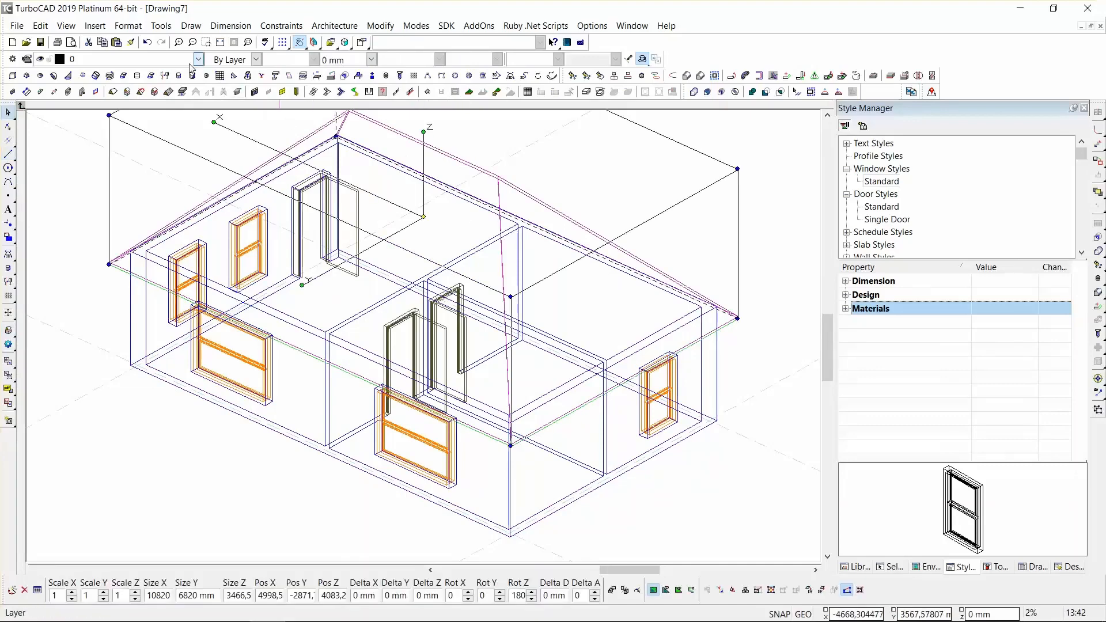
{"action": "left_click", "coordinate": [199, 60]}
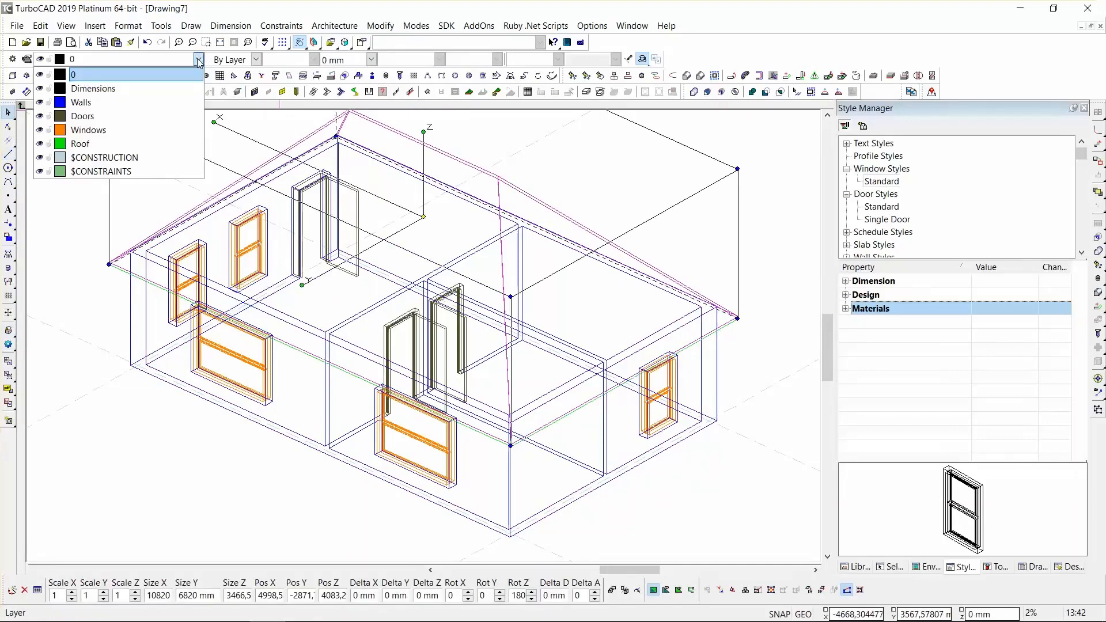
{"action": "left_click", "coordinate": [157, 144]}
{"action": "left_click", "coordinate": [112, 328]}
Examine the roofed house from several sides in hidden line display, and return to the wireframe plan view.
{"action": "middle_click_drag", "start_coordinate": [397, 322], "coordinate": [393, 280], "text": "shift"}
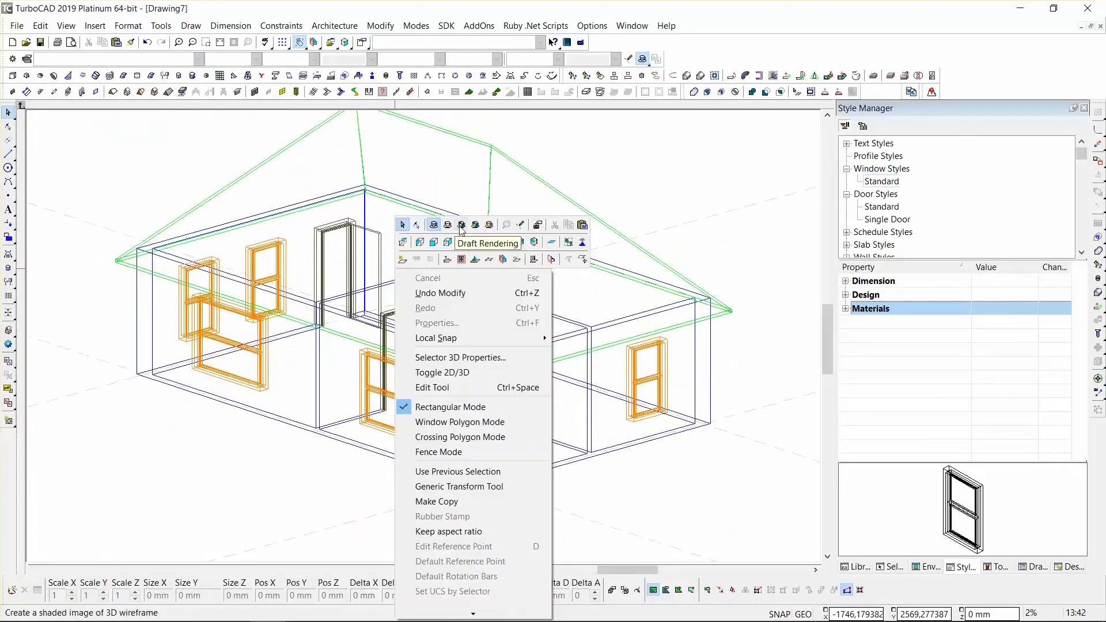
{"action": "left_click", "coordinate": [448, 225]}
{"action": "middle_click_drag", "start_coordinate": [358, 306], "coordinate": [620, 306], "text": "shift"}
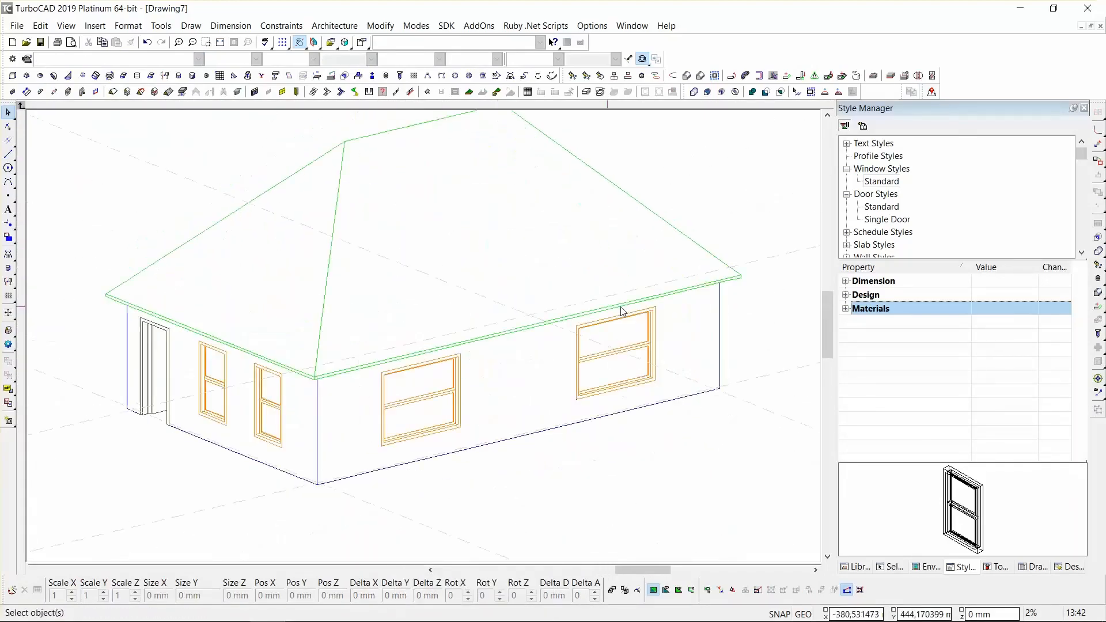
{"action": "middle_click_drag", "start_coordinate": [357, 275], "coordinate": [425, 287], "text": "shift"}
{"action": "right_click", "coordinate": [425, 287]}
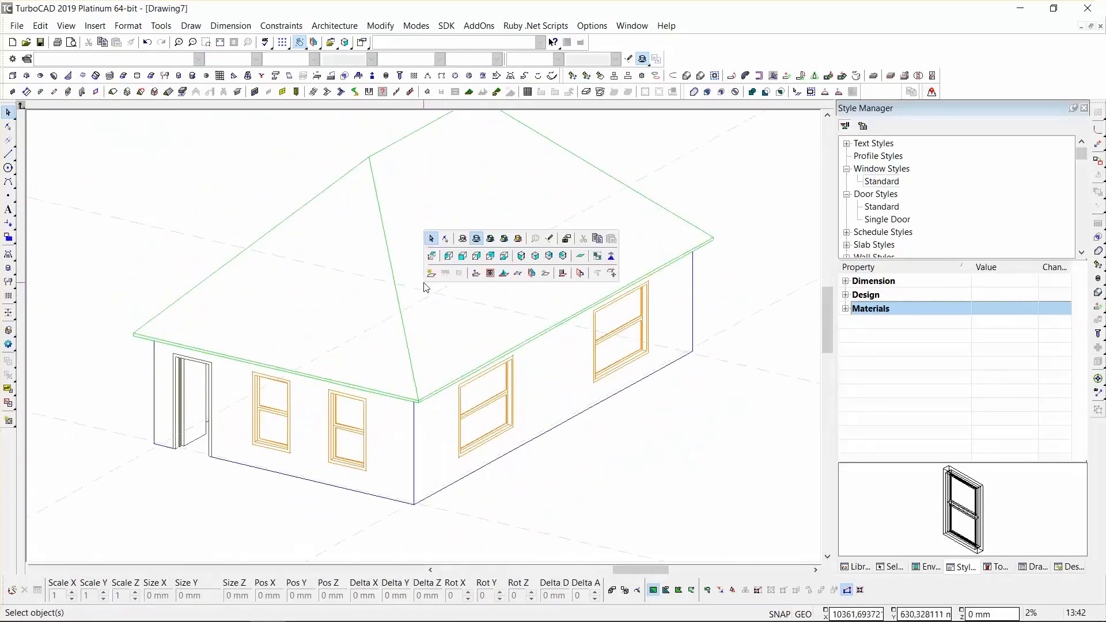
{"action": "left_click", "coordinate": [435, 254]}
{"action": "right_click", "coordinate": [430, 271]}
{"action": "left_click", "coordinate": [455, 240]}
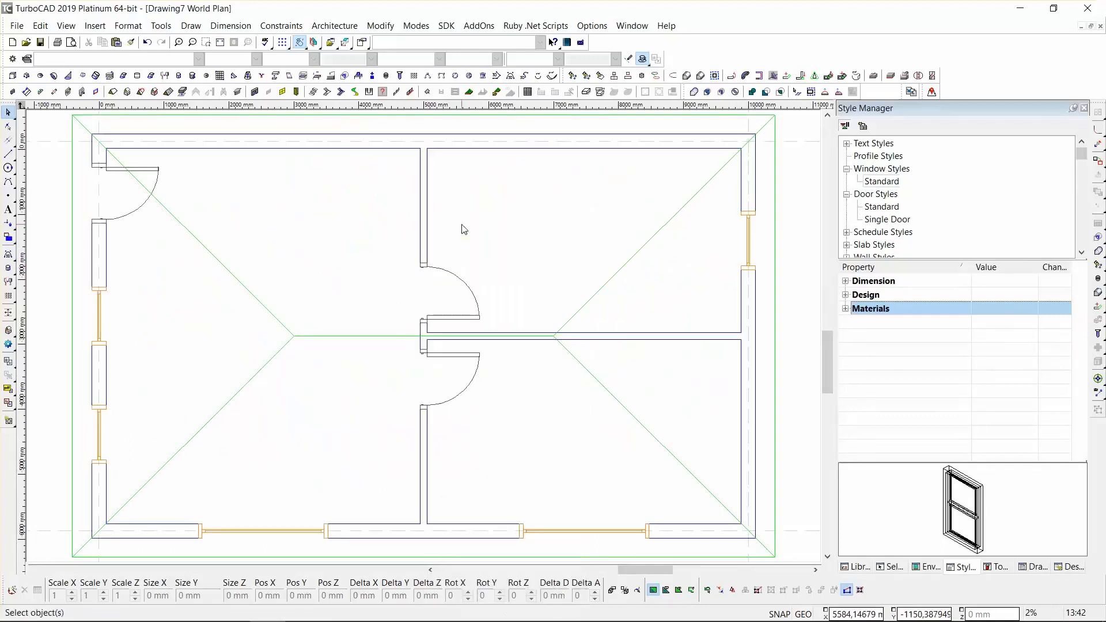
Move the right outer wall about 2648 mm outward along X to lengthen the house.
{"action": "scroll", "coordinate": [427, 340], "scroll_direction": "down", "scroll_amount": 2}
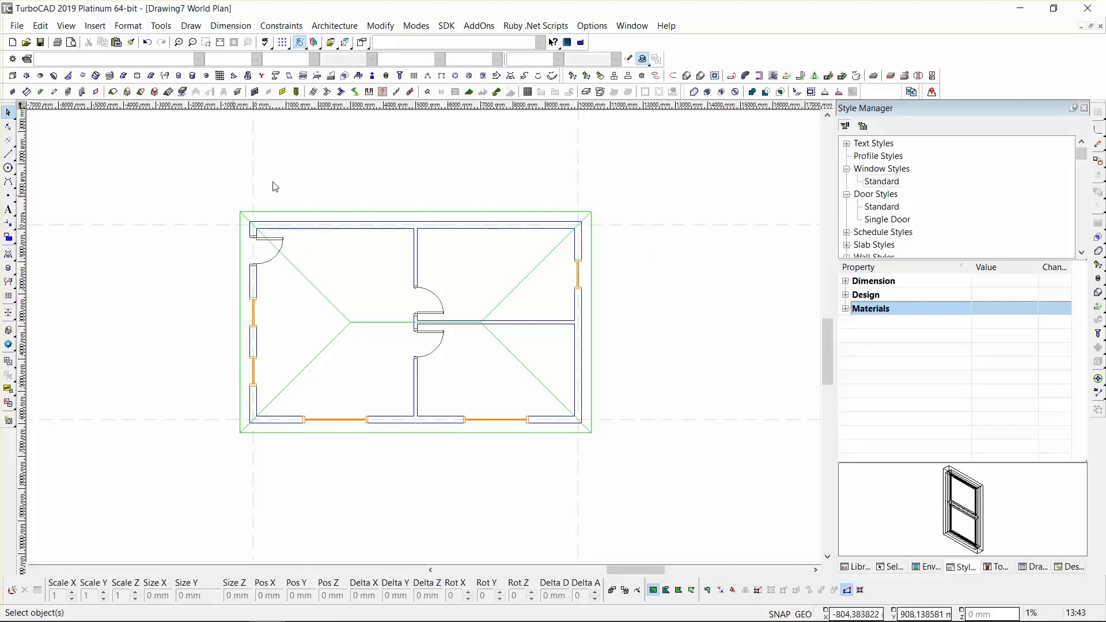
{"action": "scroll", "coordinate": [435, 380], "scroll_direction": "up", "scroll_amount": 2}
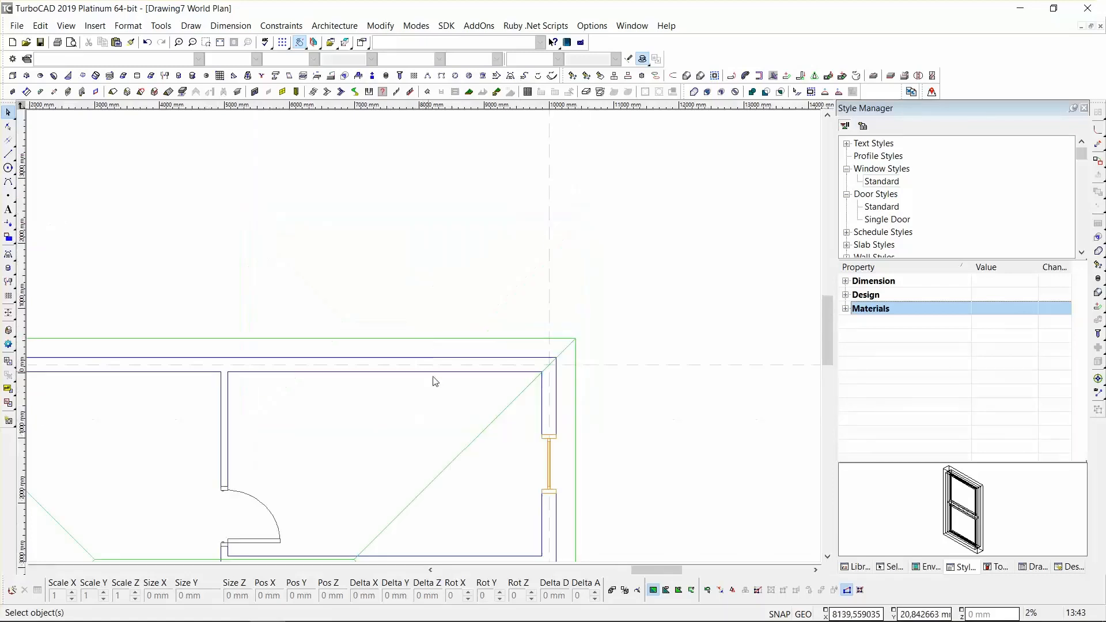
{"action": "scroll", "coordinate": [426, 341], "scroll_direction": "down", "scroll_amount": 2}
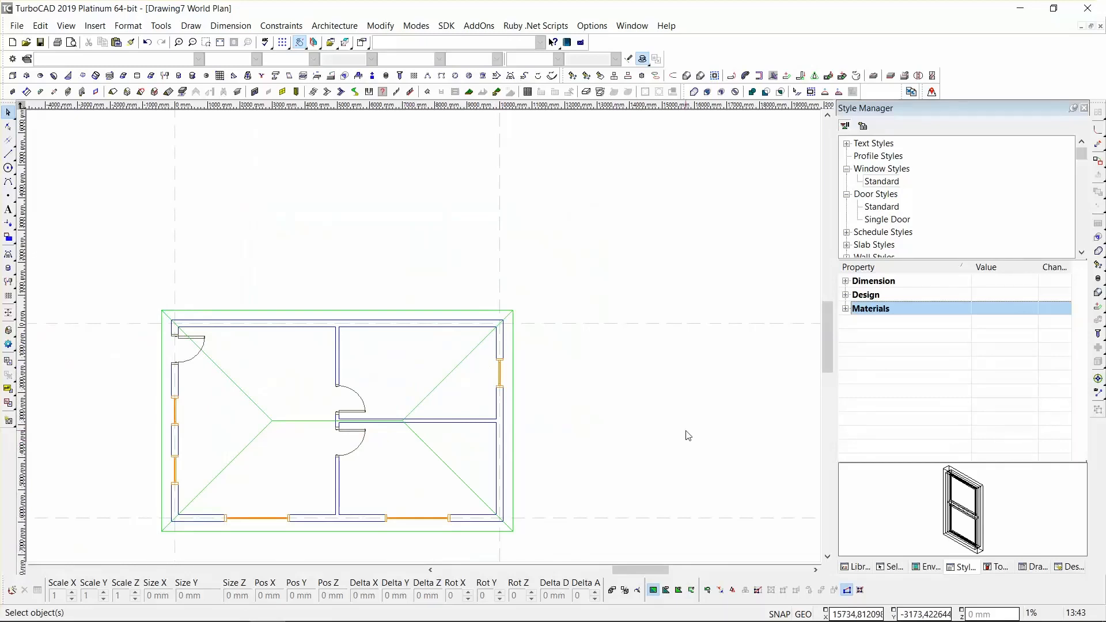
{"action": "left_click", "coordinate": [500, 420]}
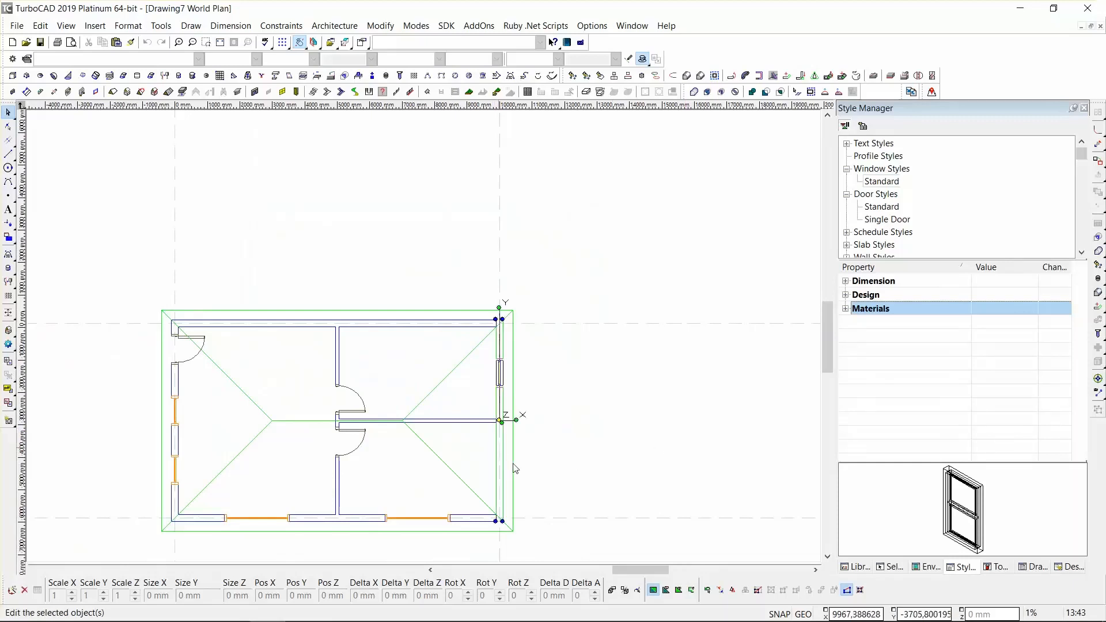
{"action": "left_click_drag", "start_coordinate": [501, 420], "coordinate": [587, 420]}
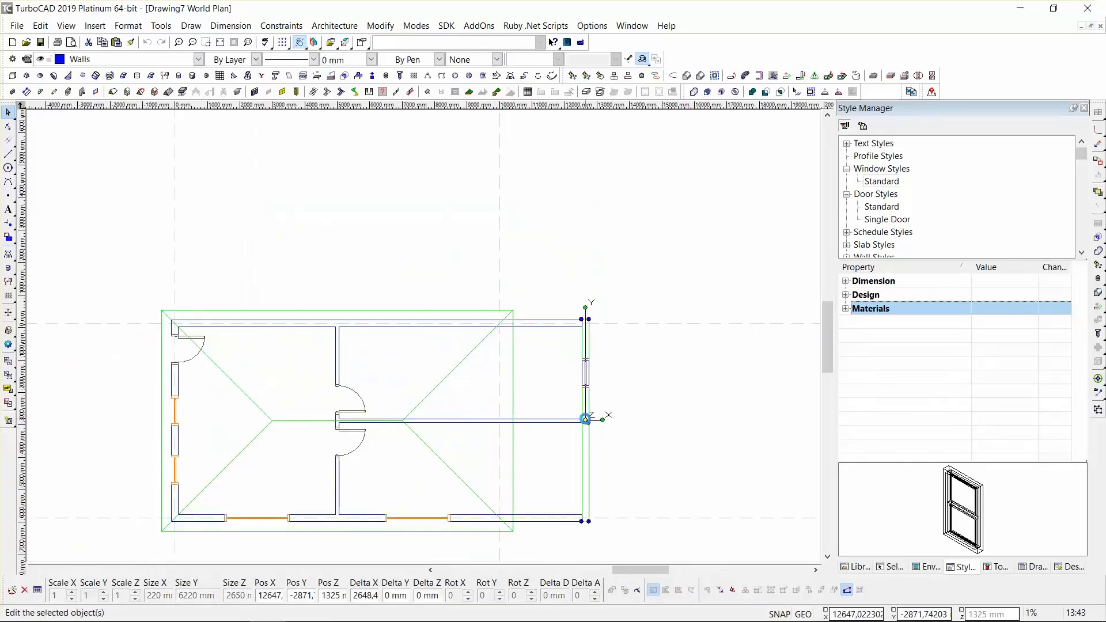
{"action": "left_click", "coordinate": [724, 427]}
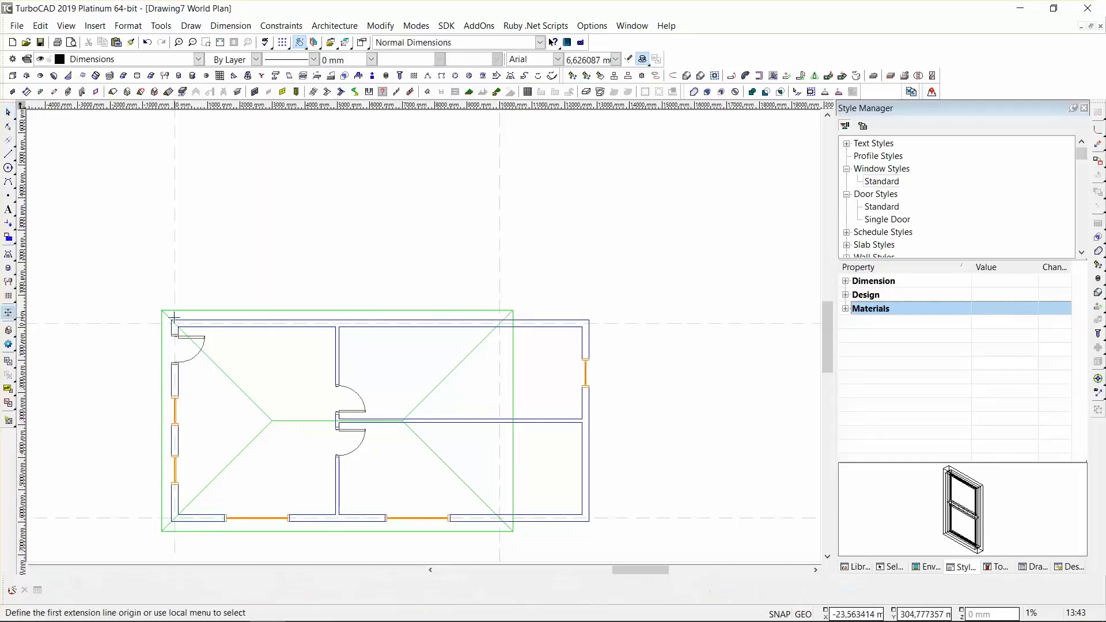
Undo the last outward move of the right outer wall.
{"action": "scroll", "coordinate": [171, 320], "scroll_direction": "up", "scroll_amount": 1}
{"action": "scroll", "coordinate": [423, 335], "scroll_direction": "down", "scroll_amount": 1}
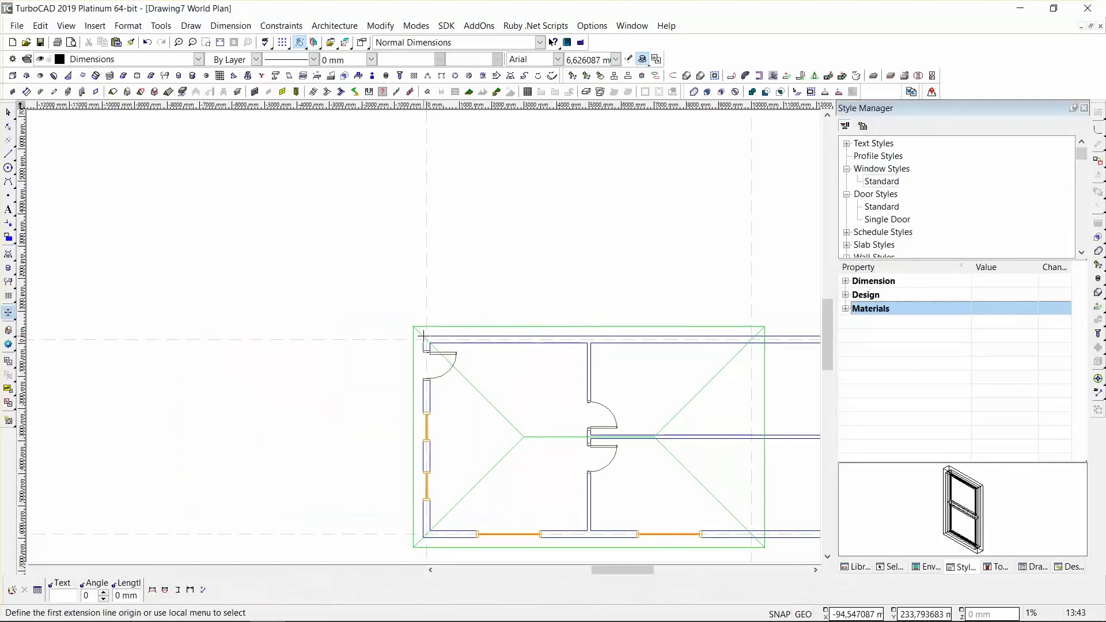
{"action": "scroll", "coordinate": [423, 335], "scroll_direction": "down", "scroll_amount": 2}
{"action": "scroll", "coordinate": [423, 336], "scroll_direction": "up", "scroll_amount": 1}
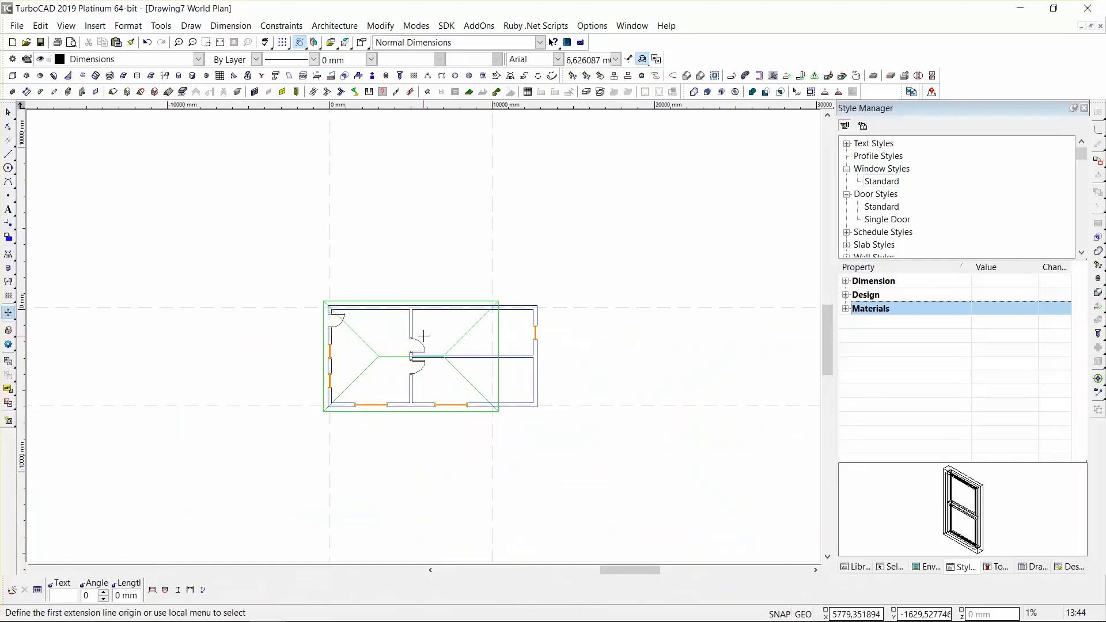
{"action": "key", "text": "ctrl+z"}
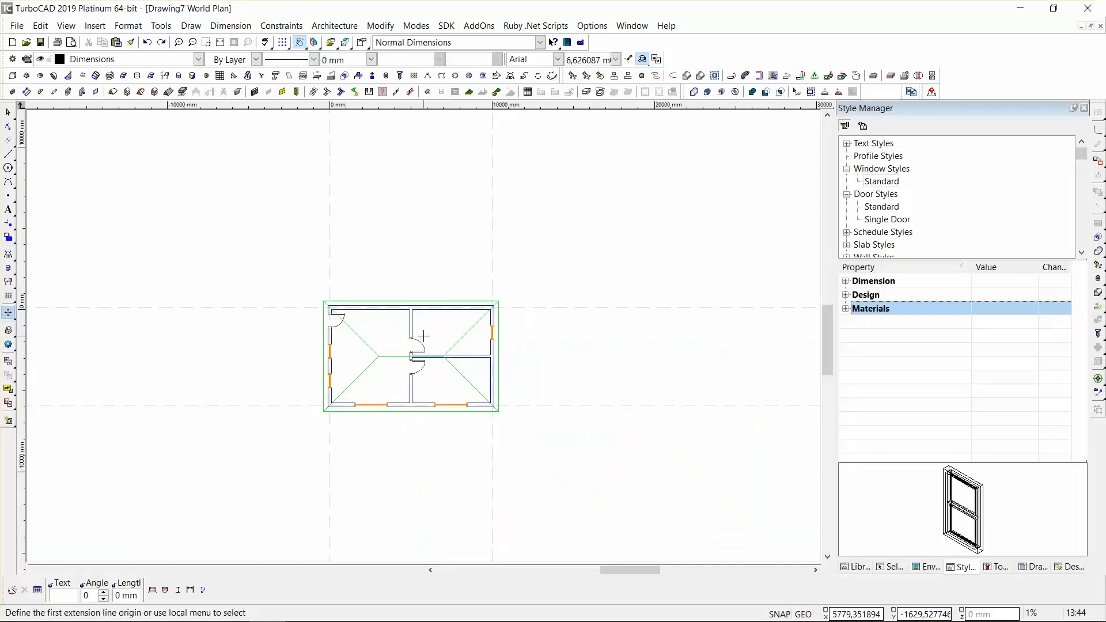
Place a vertical construction line beyond the right side of the house, at about X 19700 mm.
{"action": "left_click", "coordinate": [13, 141]}
{"action": "left_click", "coordinate": [51, 146]}
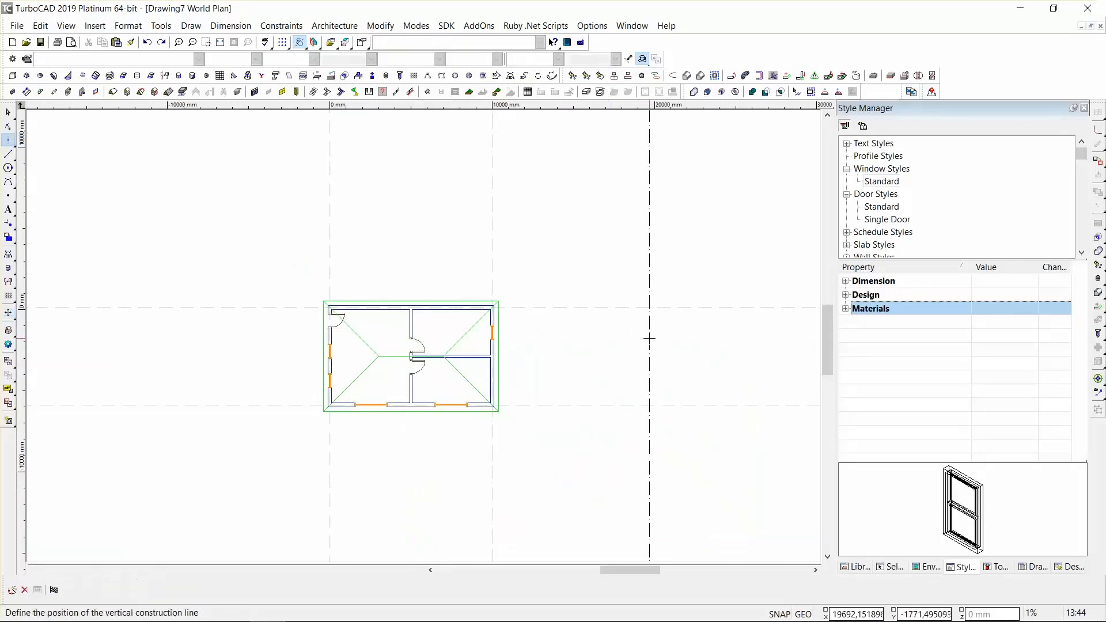
{"action": "key", "text": "space"}
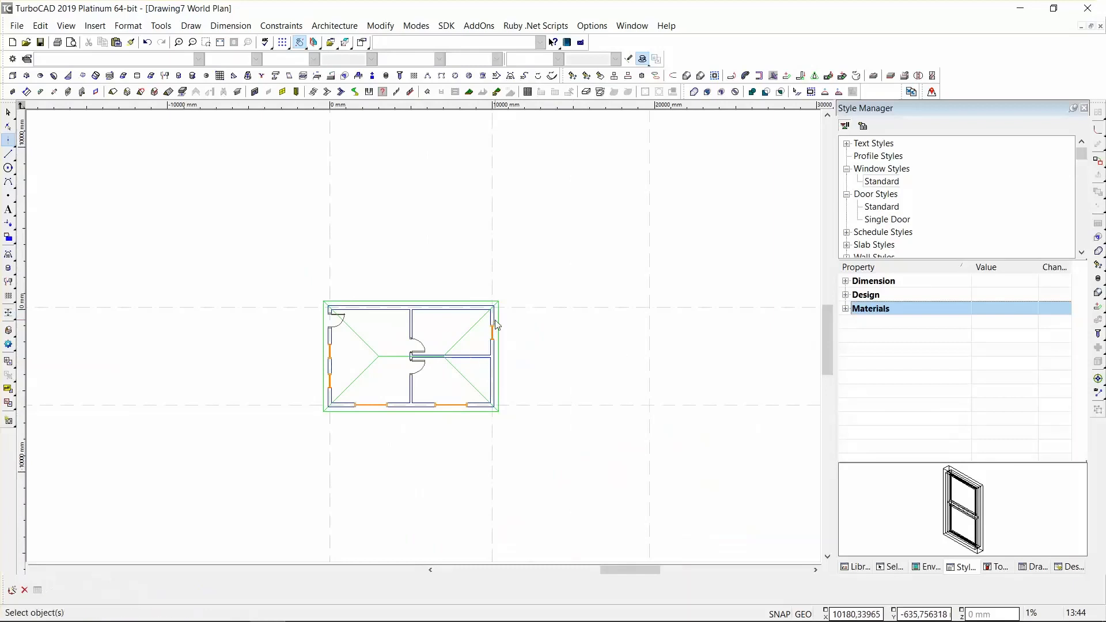
Delete the roof over the house, leaving no wall selected.
{"action": "left_click", "coordinate": [496, 320]}
{"action": "left_click", "coordinate": [533, 374]}
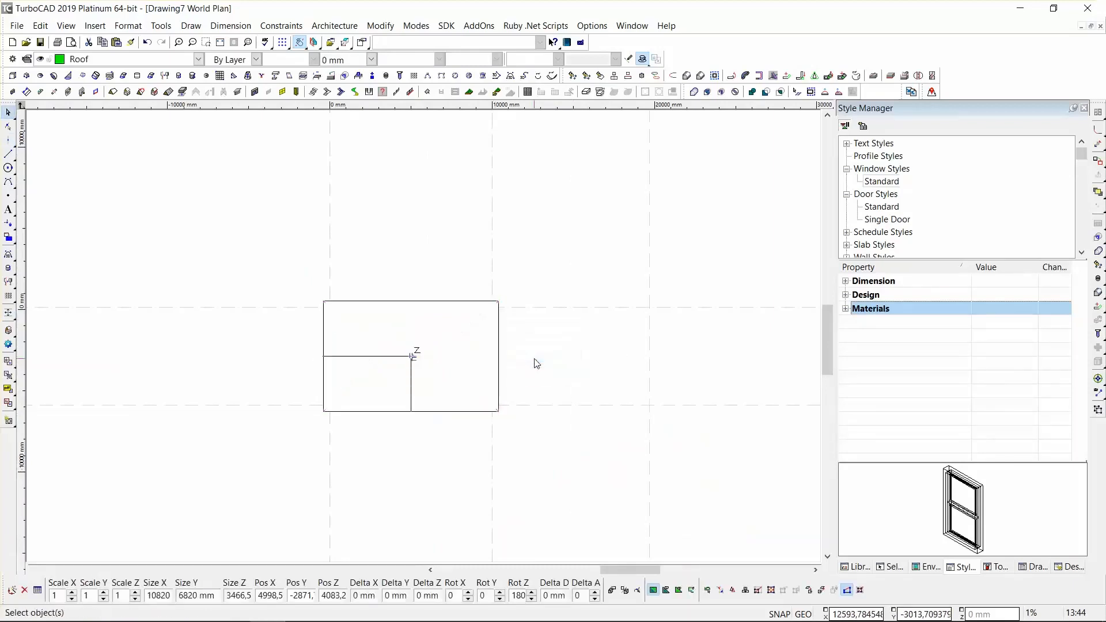
{"action": "left_click", "coordinate": [493, 369]}
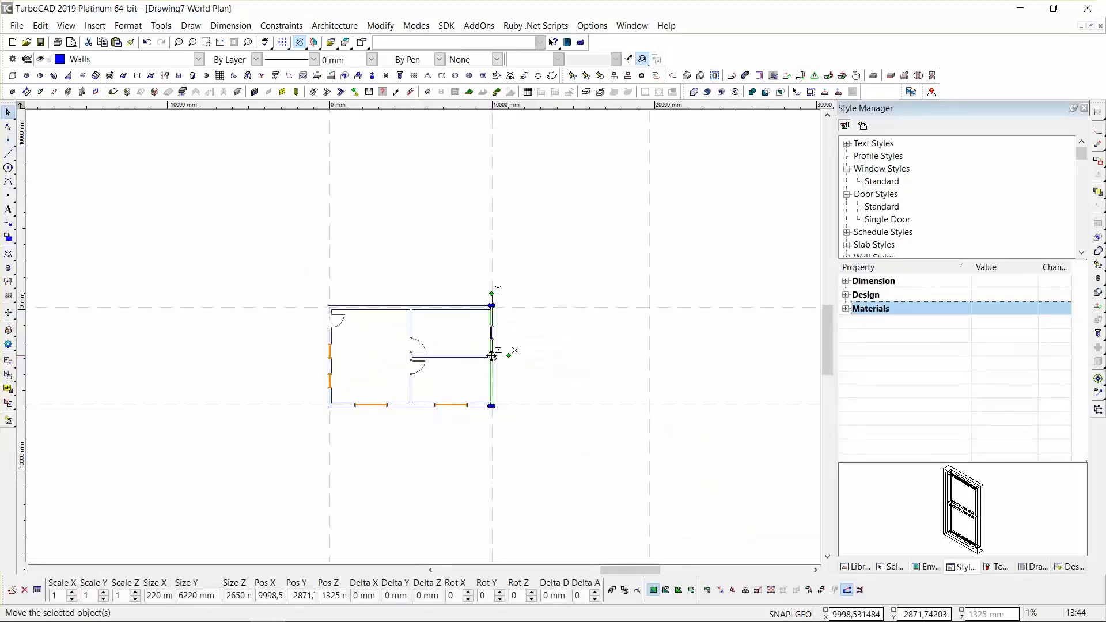
{"action": "key", "text": "Escape"}
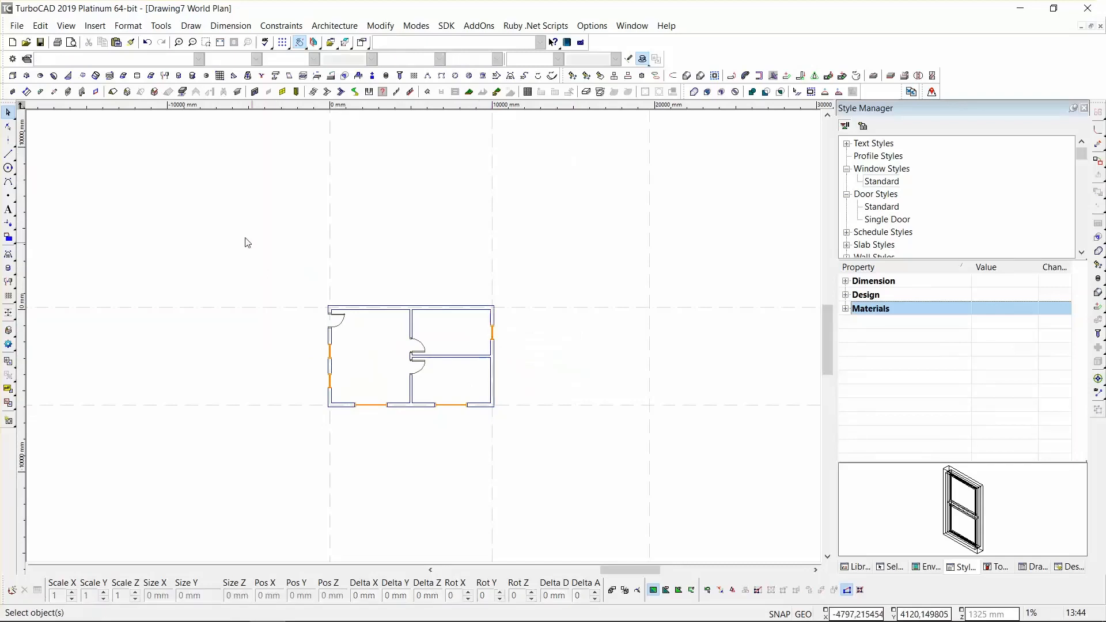
Add a perpendicular bisector construction line between the outer vertical construction line's intersections with the upper and lower horizontal construction lines.
{"action": "left_click", "coordinate": [9, 141]}
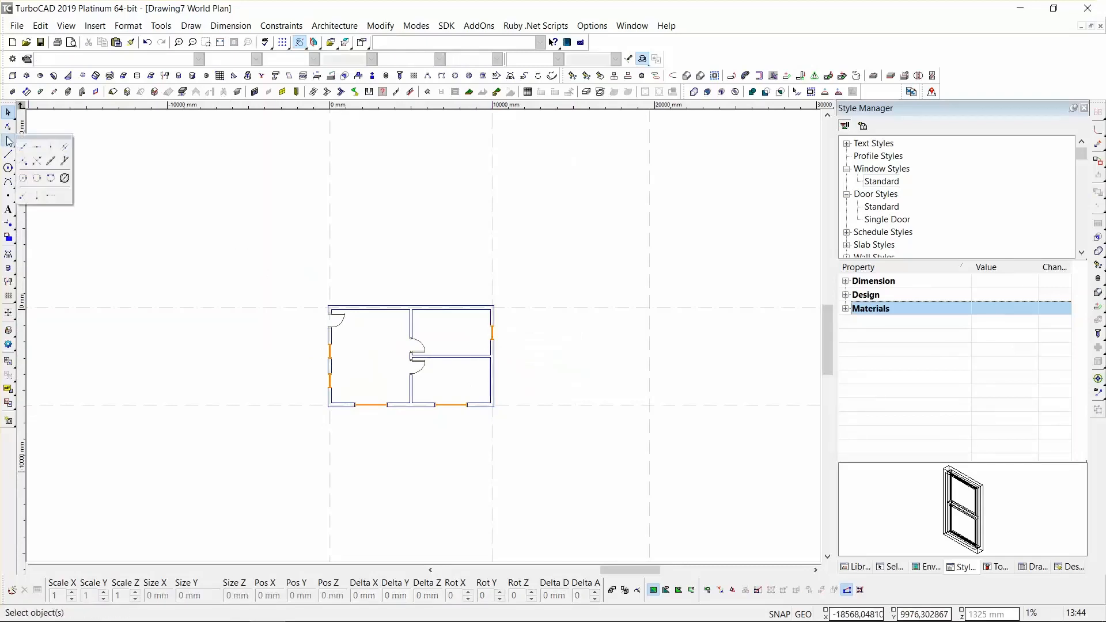
{"action": "left_click", "coordinate": [36, 165]}
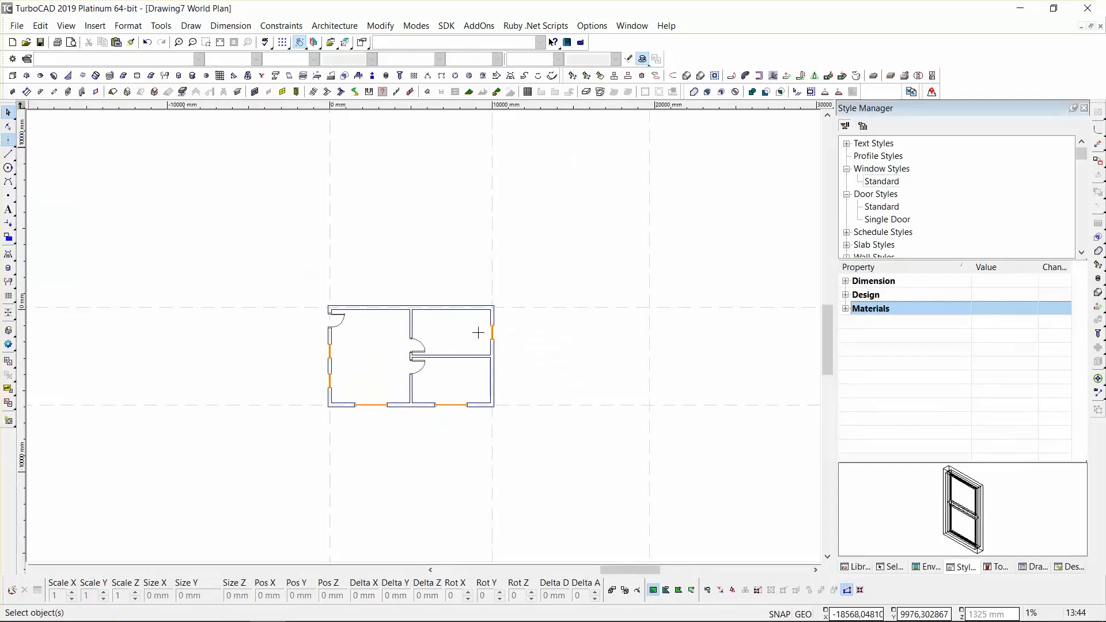
{"action": "left_click", "coordinate": [649, 307]}
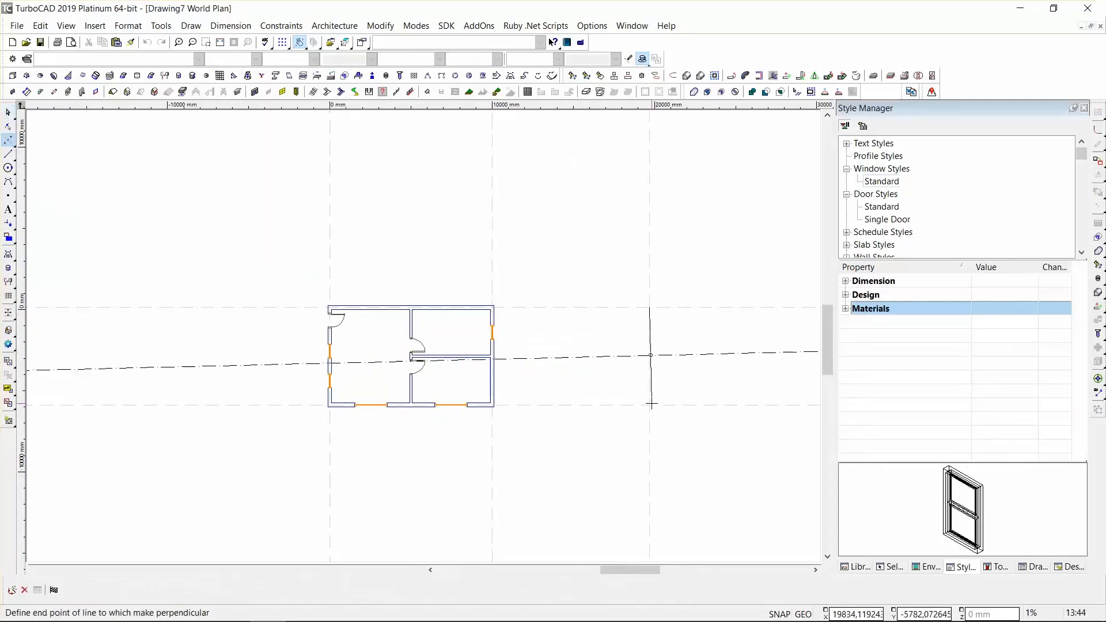
{"action": "left_click", "coordinate": [649, 405]}
{"action": "key", "text": "Escape"}
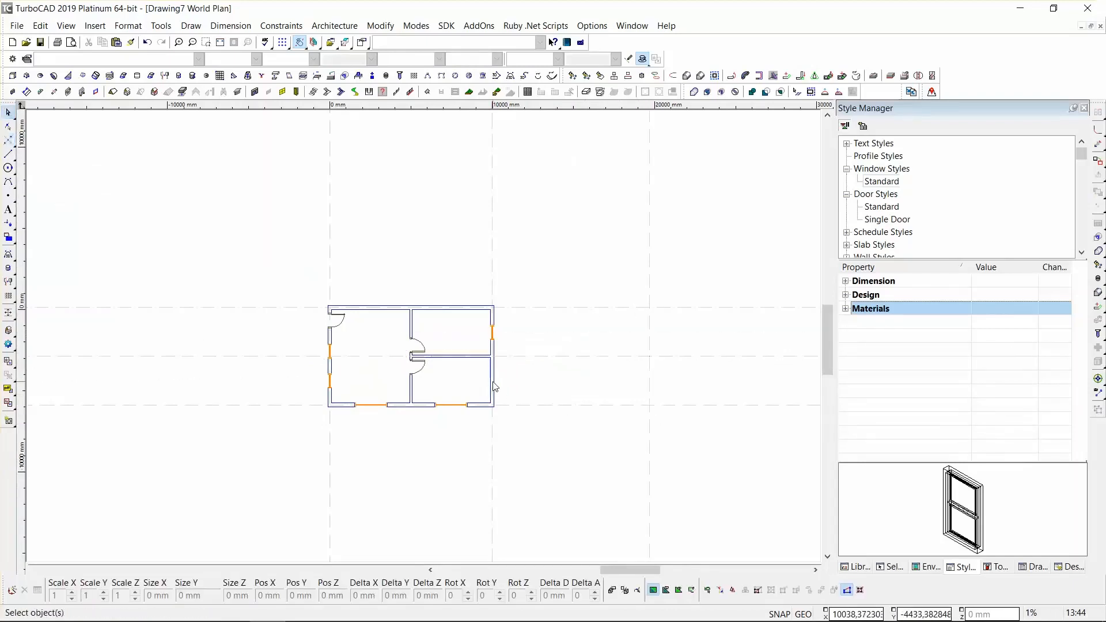
Try to move the right outer wall onto the outer vertical construction line, and undo the move.
{"action": "left_click", "coordinate": [493, 382]}
{"action": "left_click", "coordinate": [492, 356]}
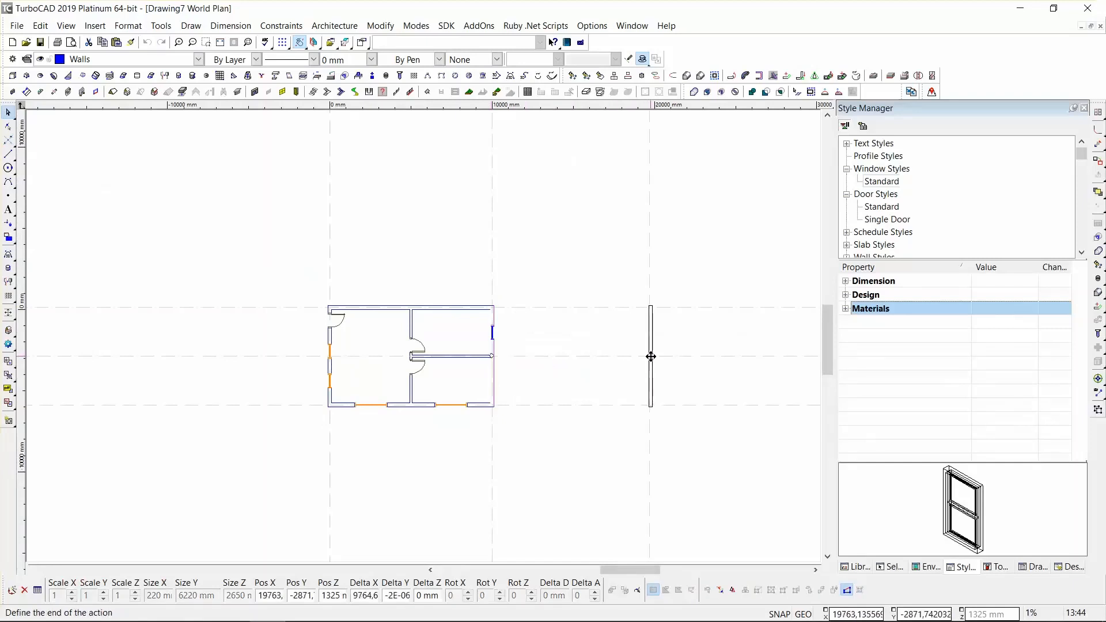
{"action": "left_click", "coordinate": [650, 364]}
{"action": "left_click", "coordinate": [678, 371]}
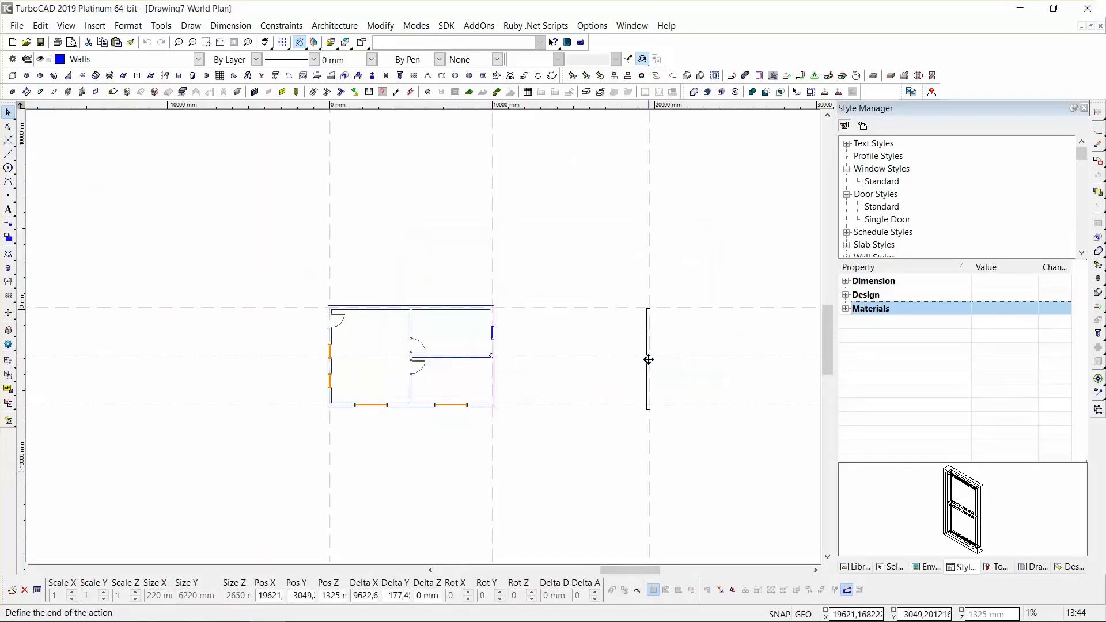
{"action": "left_click", "coordinate": [650, 357]}
{"action": "left_click", "coordinate": [722, 252]}
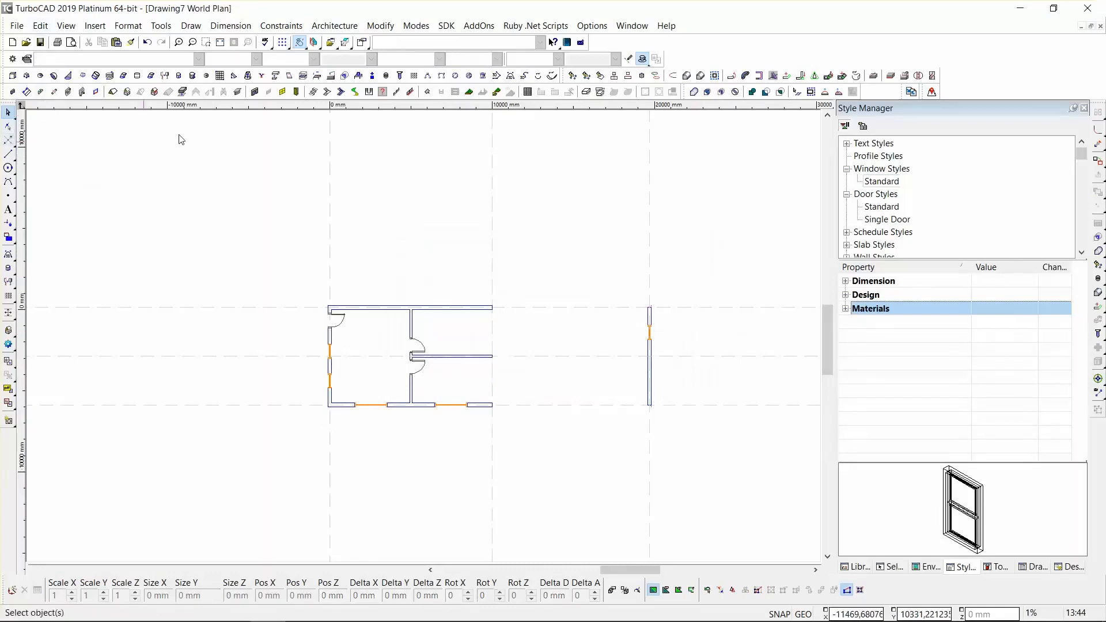
{"action": "left_click", "coordinate": [147, 42]}
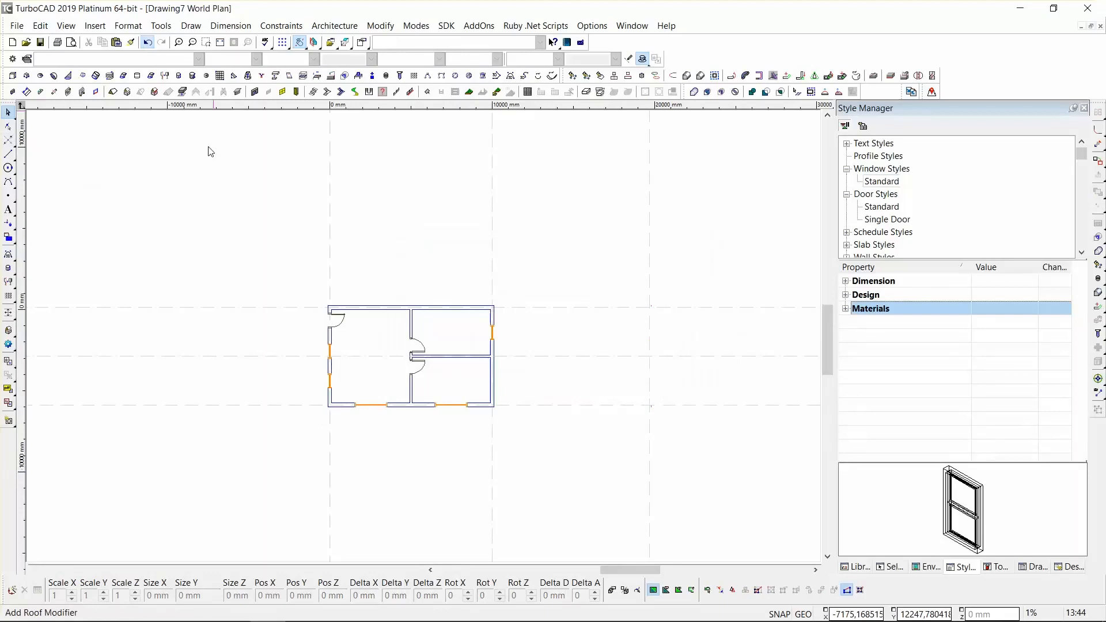
Try the wall move to the outer construction line again with the right wall and its window selected, and undo it.
{"action": "left_click", "coordinate": [493, 347]}
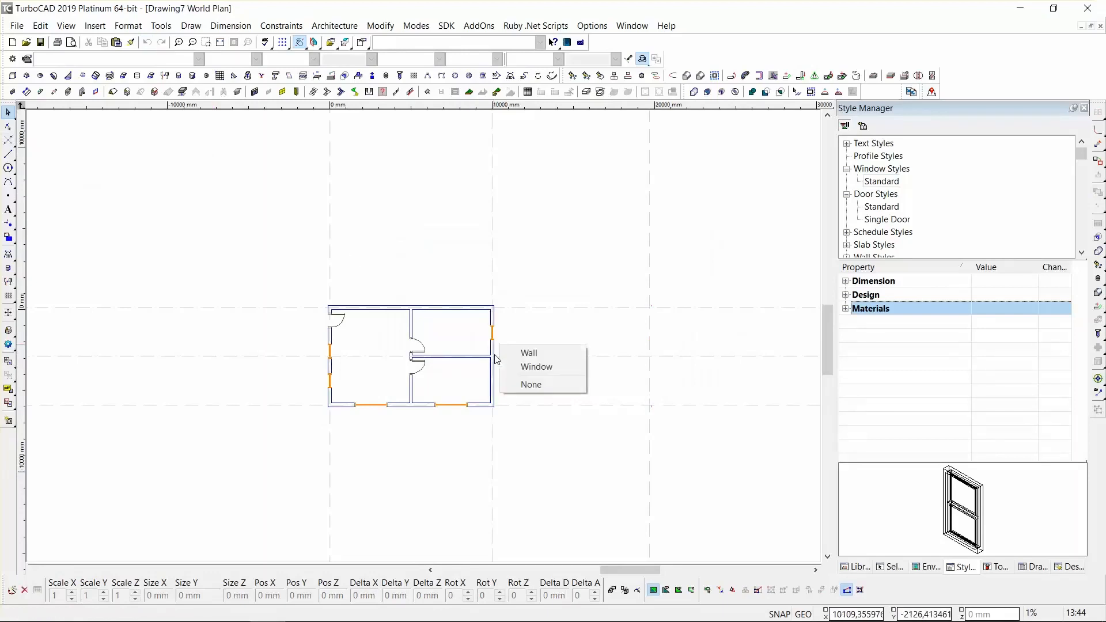
{"action": "left_click", "coordinate": [540, 354]}
{"action": "left_click_drag", "start_coordinate": [462, 271], "coordinate": [534, 447]}
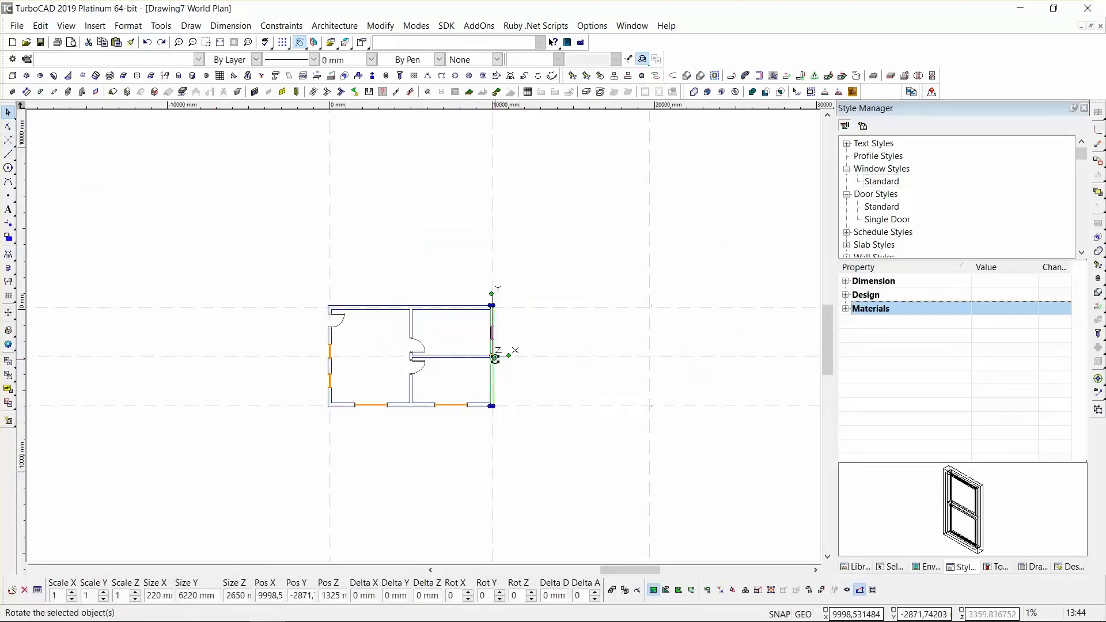
{"action": "left_click_drag", "start_coordinate": [494, 358], "coordinate": [651, 359]}
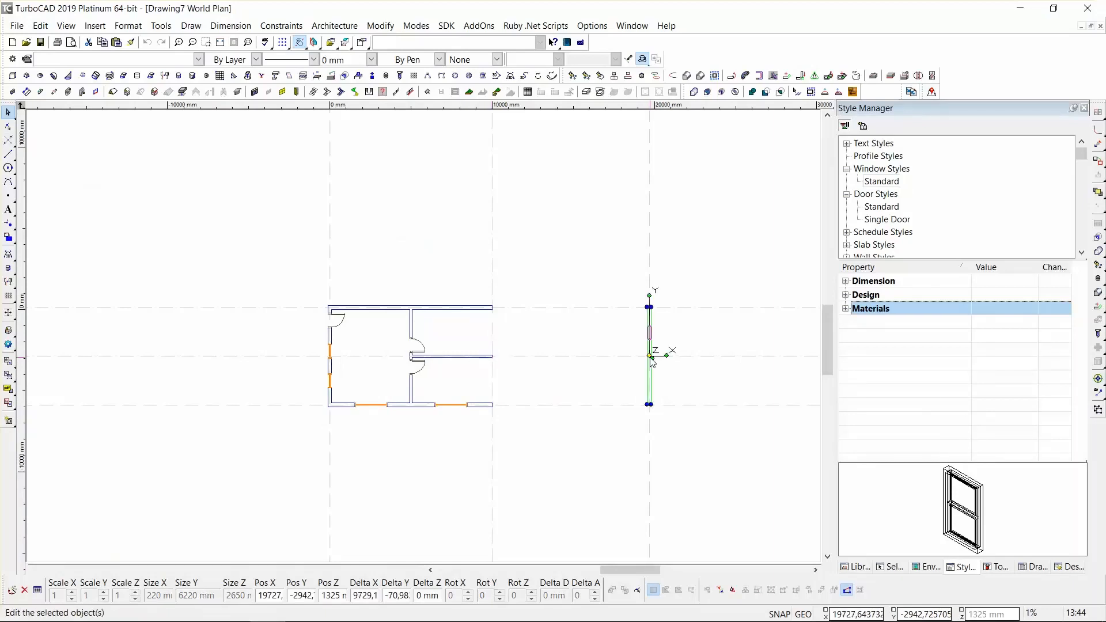
{"action": "key", "text": "ctrl+z"}
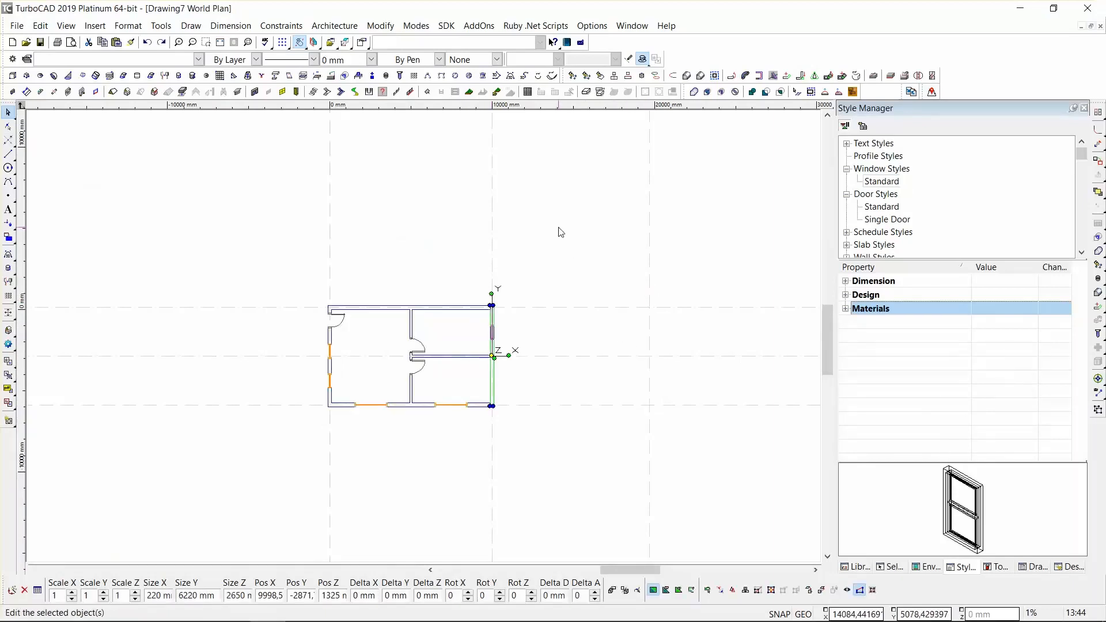
Move the right outer wall about 4689 mm outward along X to lengthen the house.
{"action": "left_click", "coordinate": [559, 228]}
{"action": "left_click", "coordinate": [494, 370]}
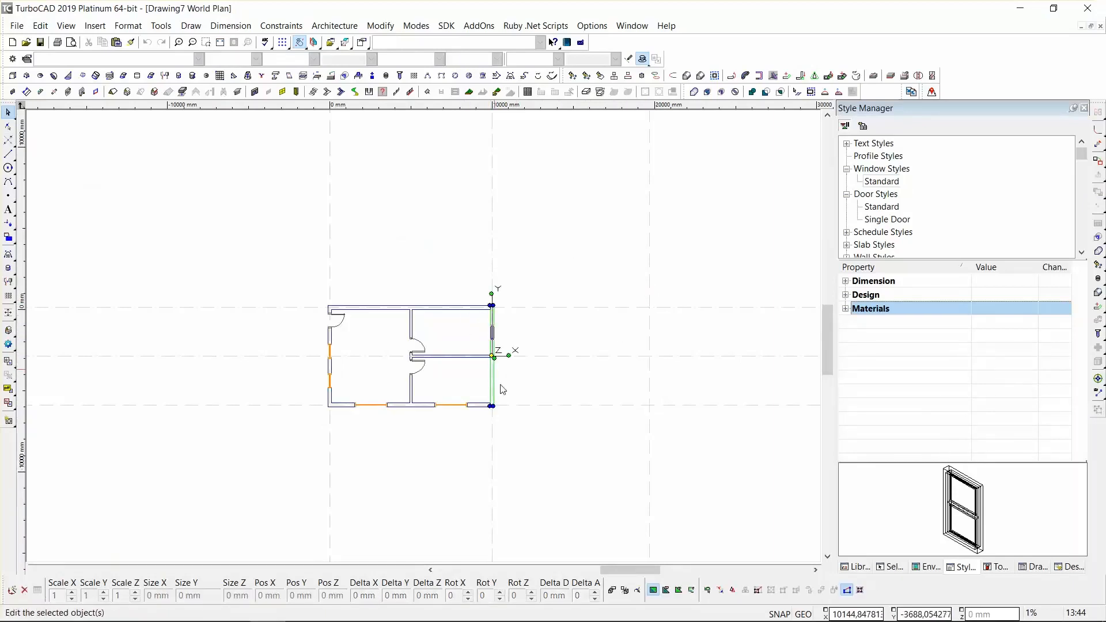
{"action": "left_click_drag", "start_coordinate": [494, 357], "coordinate": [570, 358]}
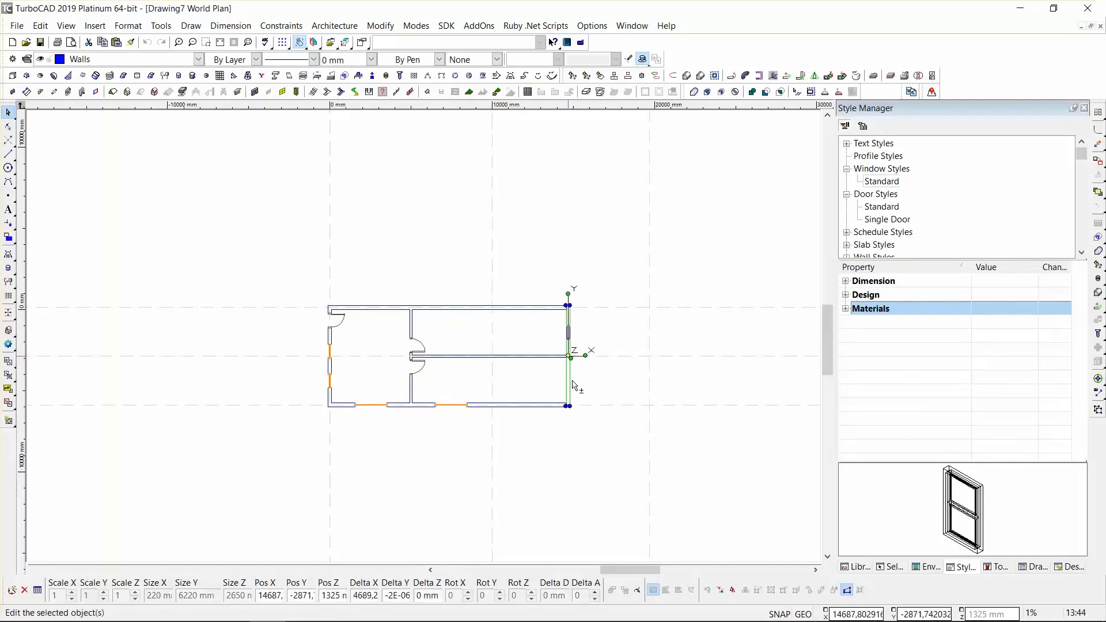
{"action": "left_click", "coordinate": [584, 435]}
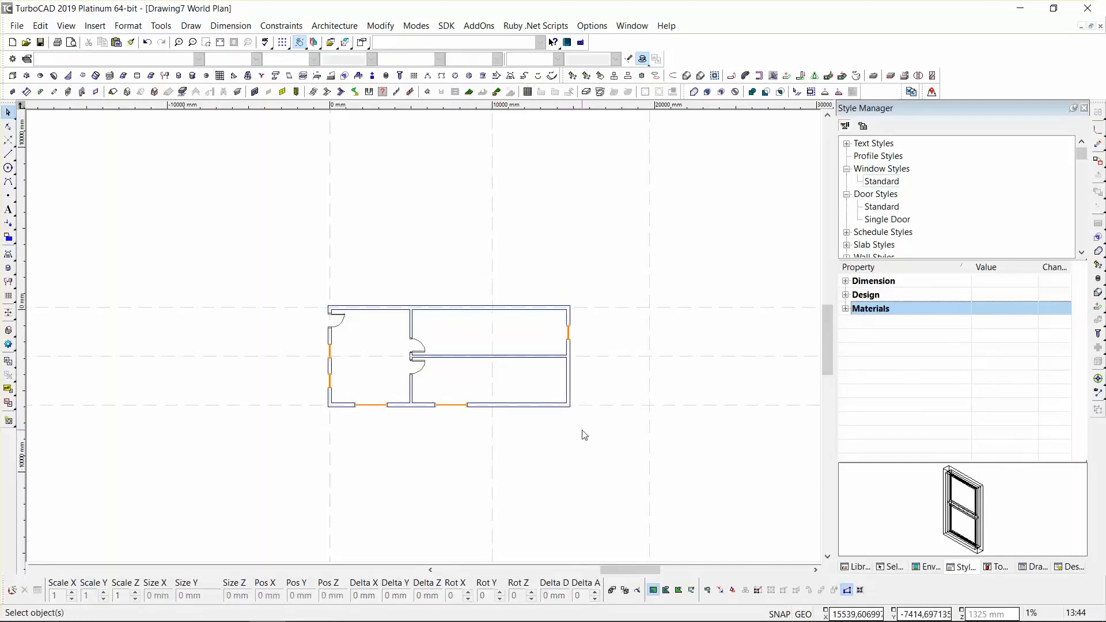
Examine the lengthened house and its right wall in a 3D view, and return to the plan view.
{"action": "middle_click_drag", "start_coordinate": [582, 434], "coordinate": [593, 348]}
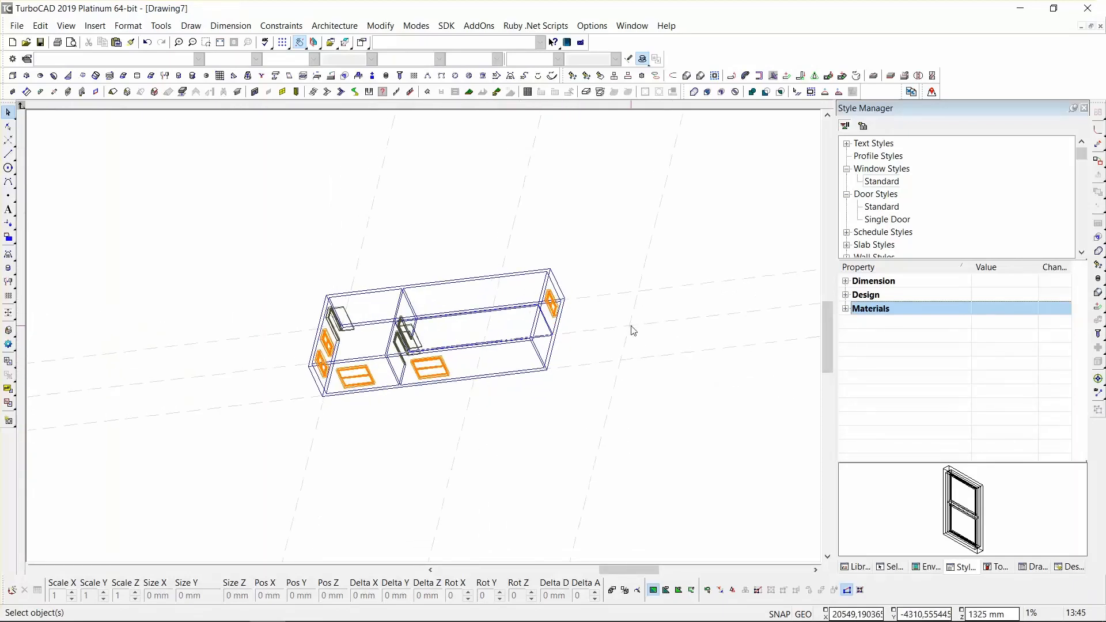
{"action": "left_click", "coordinate": [551, 304]}
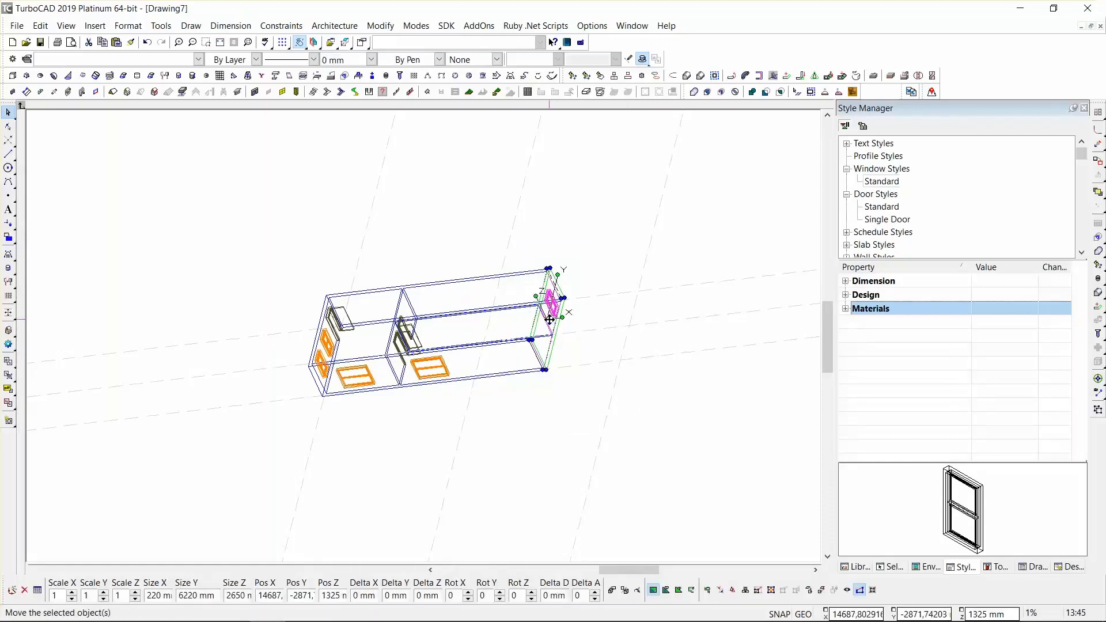
{"action": "right_click", "coordinate": [441, 205]}
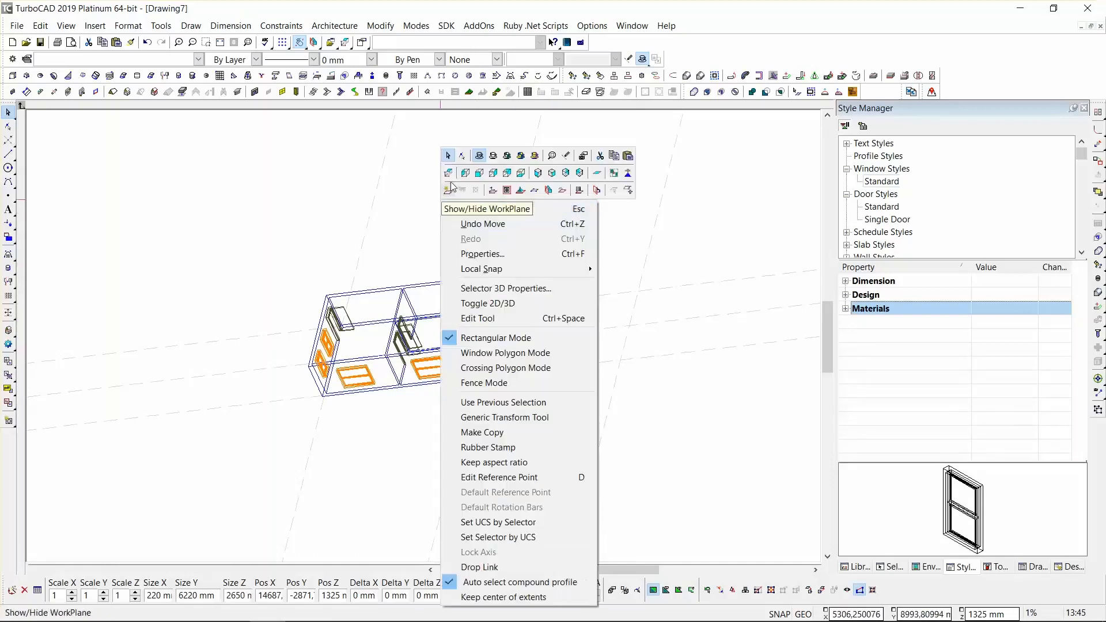
{"action": "left_click", "coordinate": [464, 205]}
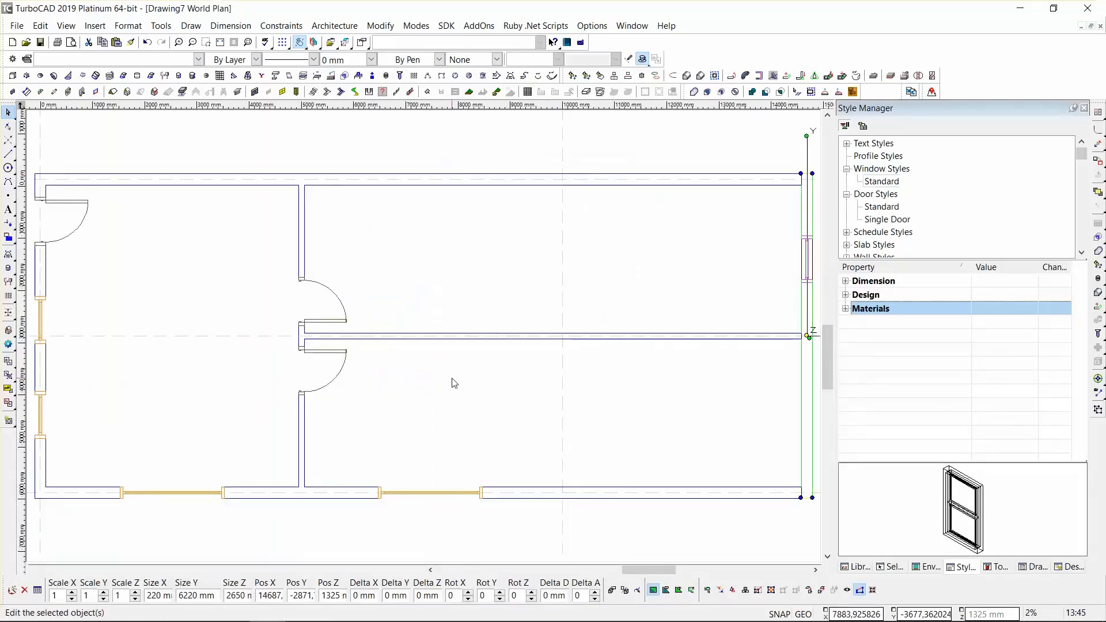
{"action": "scroll", "coordinate": [452, 379], "scroll_direction": "down", "scroll_amount": 1}
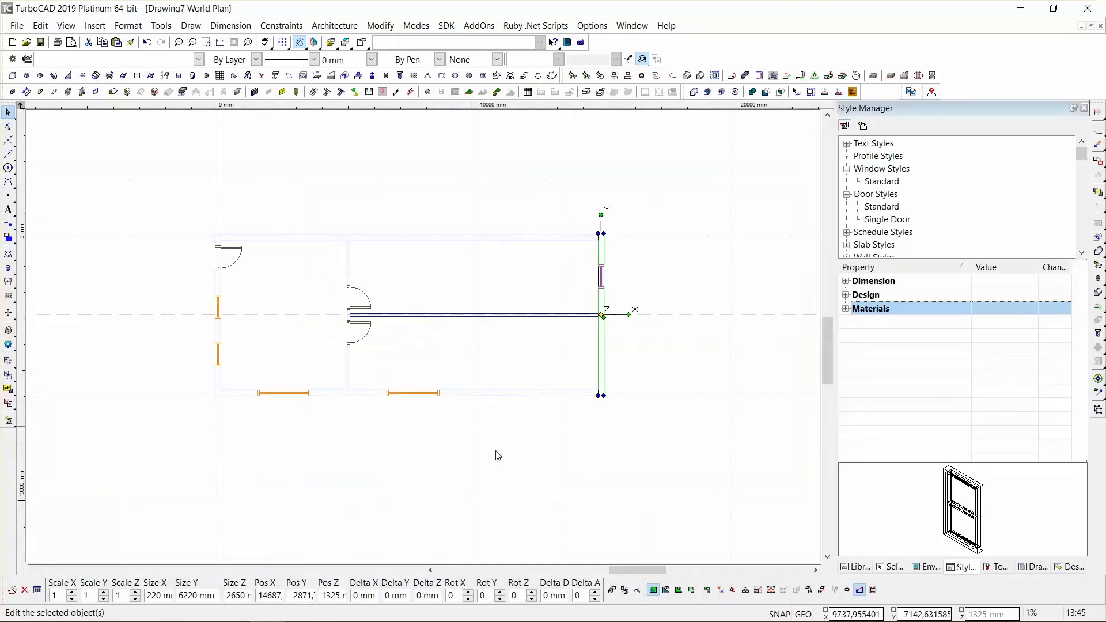
{"action": "left_click", "coordinate": [520, 459]}
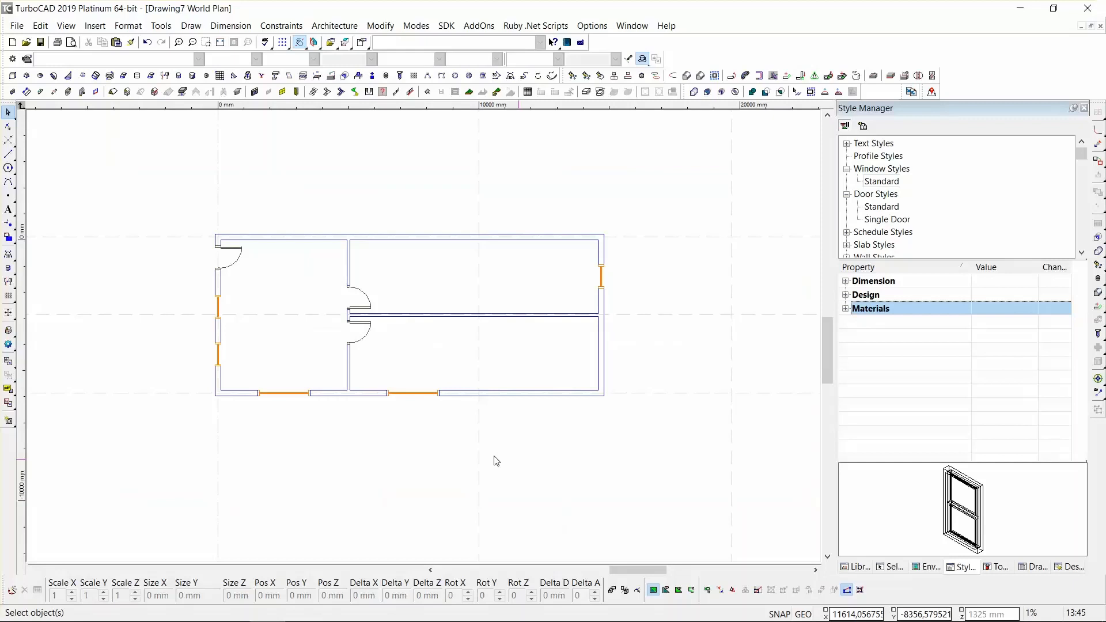
Try to dimension the distance from the right wall window's upper edge to the room's upper right inner corner.
{"action": "left_click", "coordinate": [11, 318]}
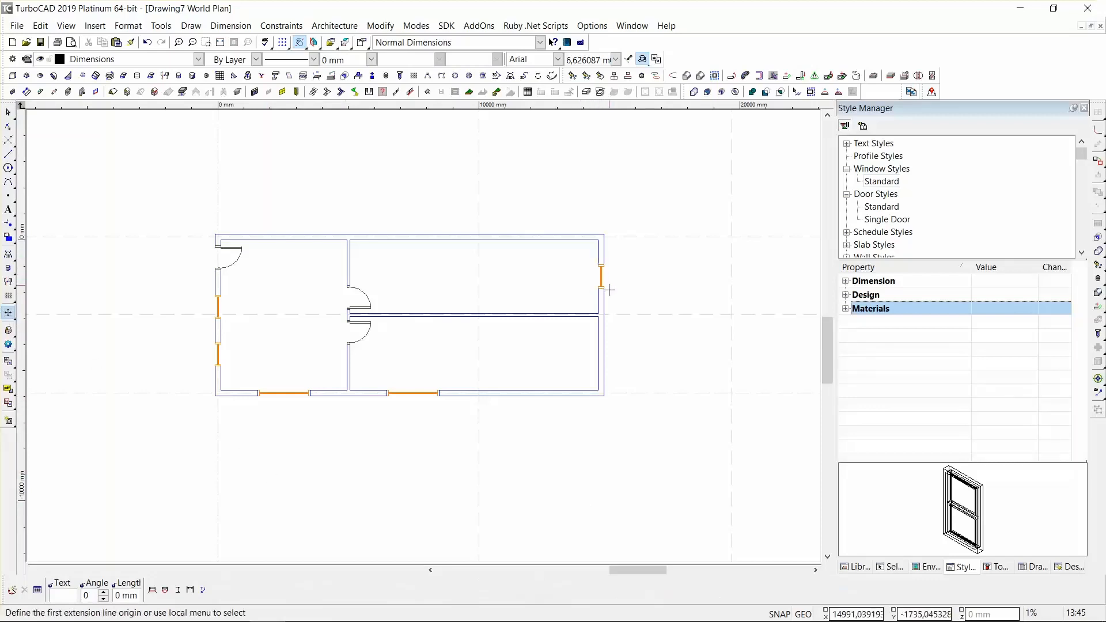
{"action": "scroll", "coordinate": [604, 288], "scroll_direction": "up", "scroll_amount": 3}
{"action": "left_click", "coordinate": [431, 345]}
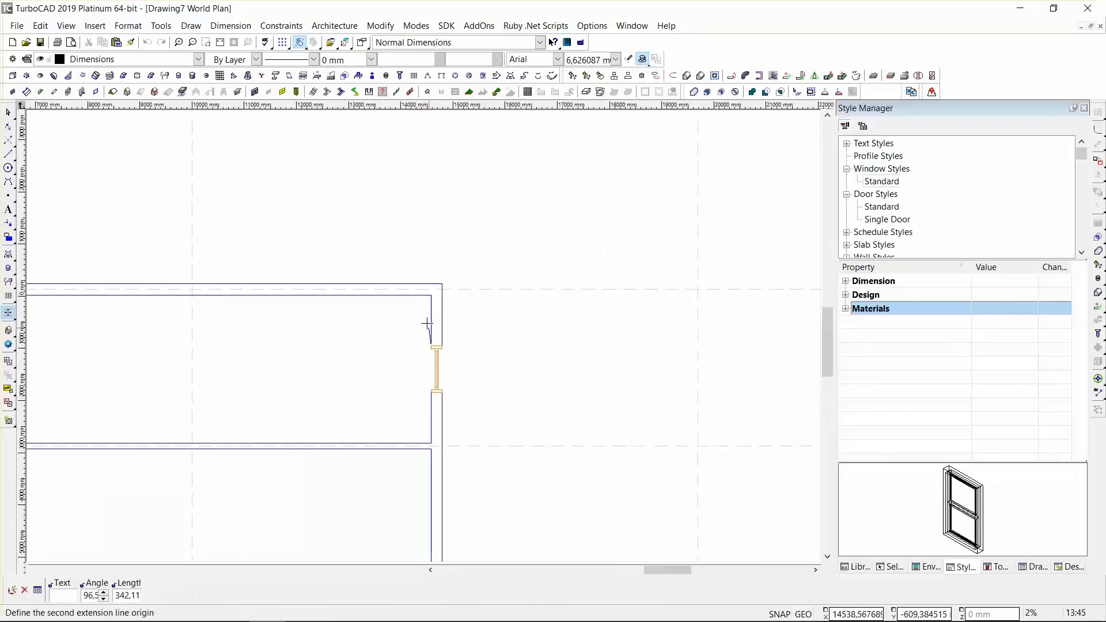
{"action": "left_click", "coordinate": [430, 296]}
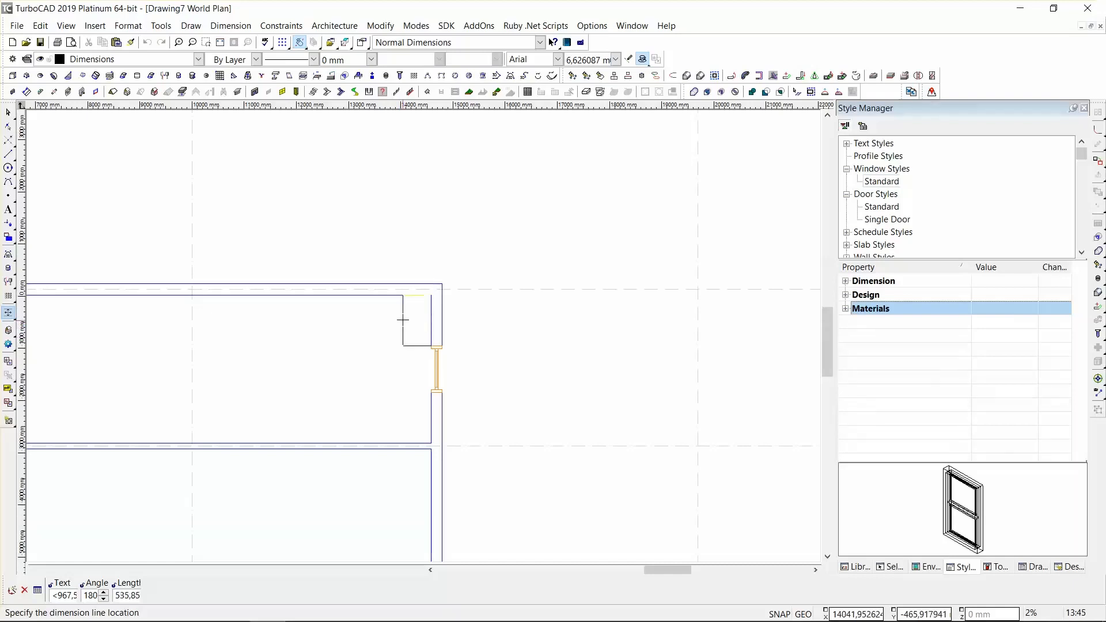
{"action": "scroll", "coordinate": [402, 330], "scroll_direction": "up", "scroll_amount": 10}
{"action": "scroll", "coordinate": [423, 340], "scroll_direction": "down", "scroll_amount": 10}
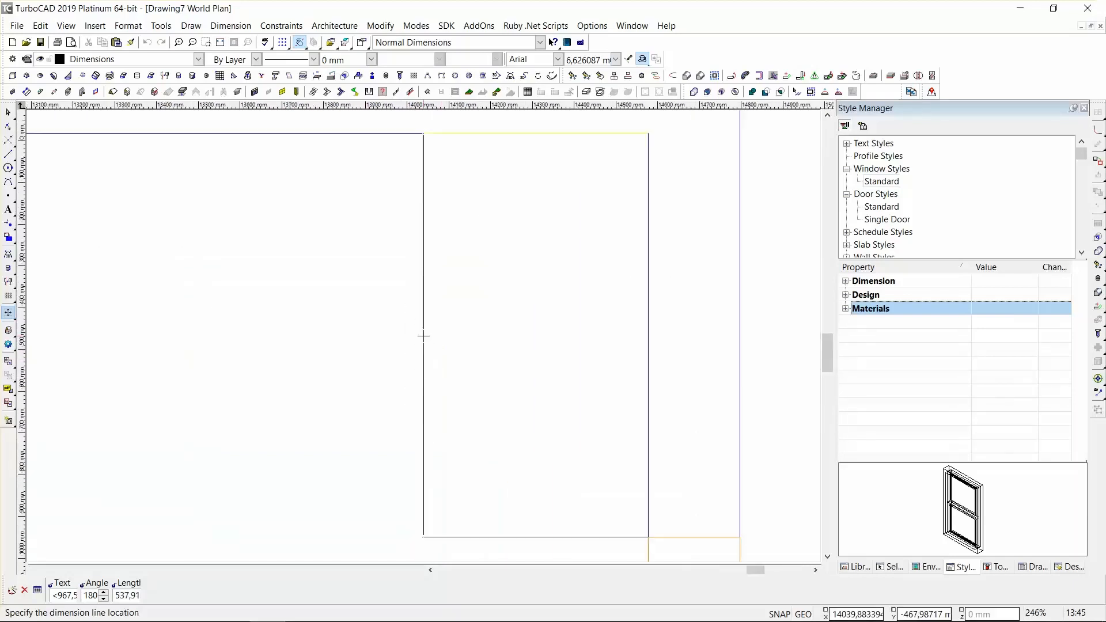
{"action": "key", "text": "Escape"}
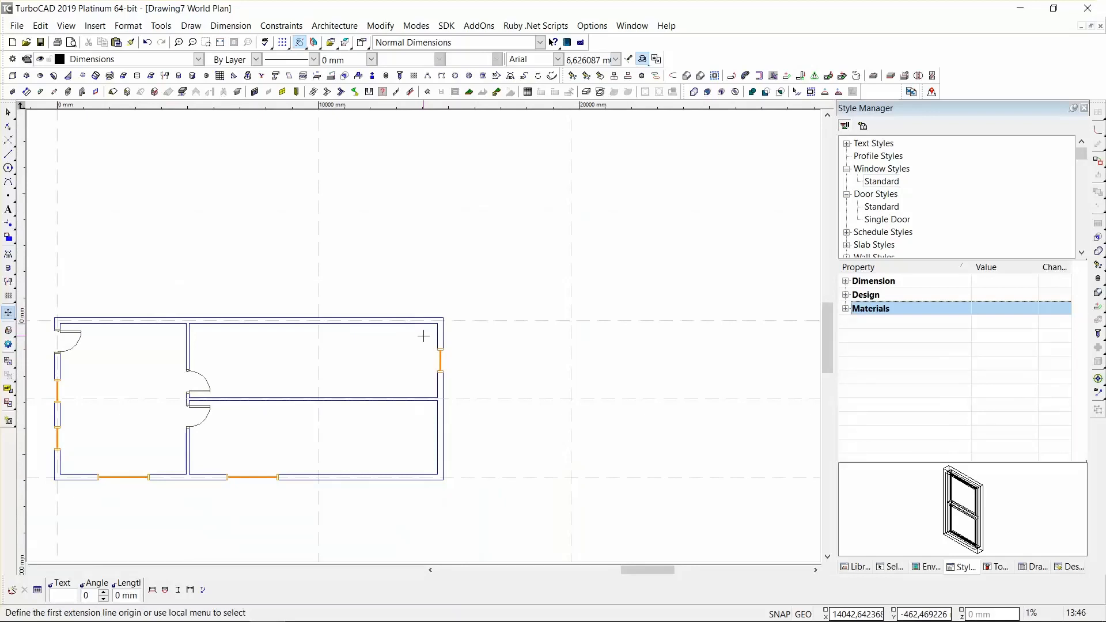
{"action": "scroll", "coordinate": [423, 336], "scroll_direction": "down", "scroll_amount": 1}
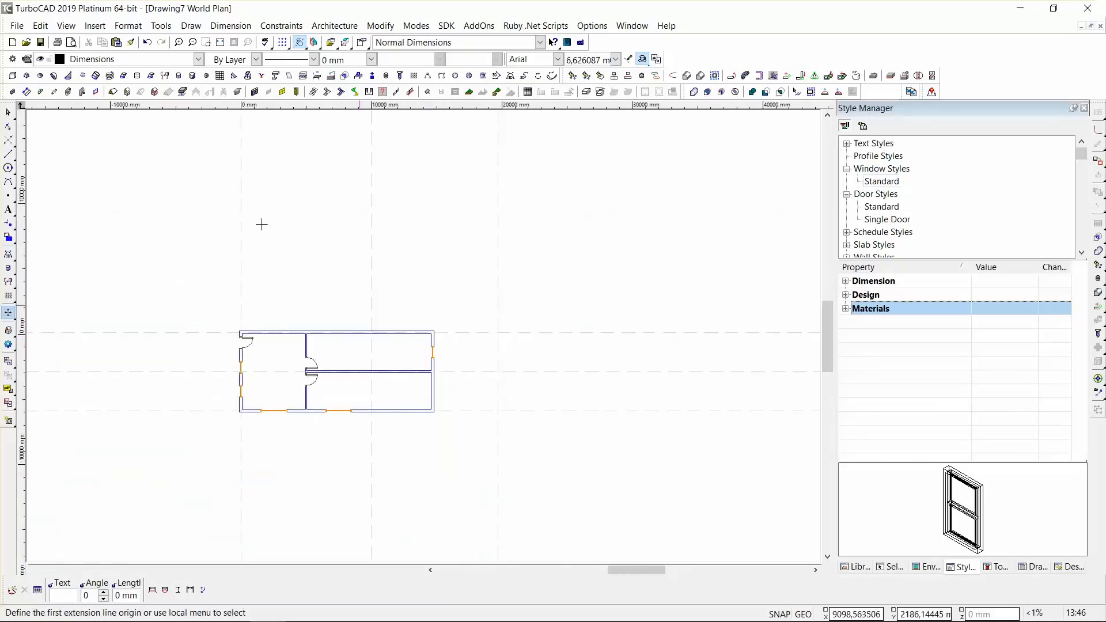
{"action": "left_click", "coordinate": [66, 26]}
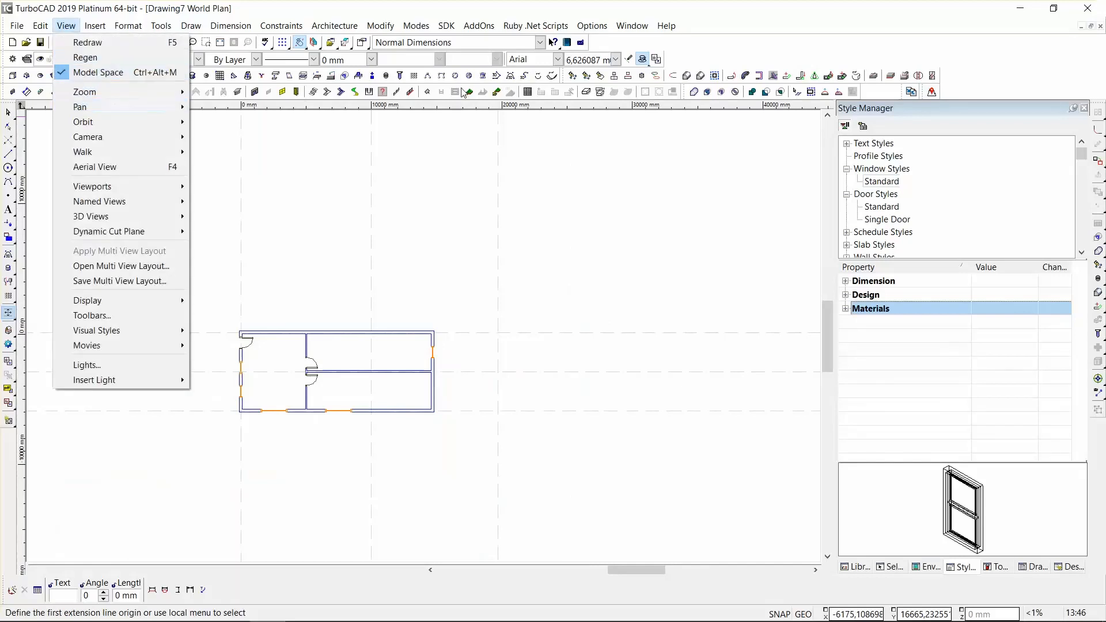
{"action": "left_click", "coordinate": [644, 60]}
{"action": "left_click", "coordinate": [643, 59]}
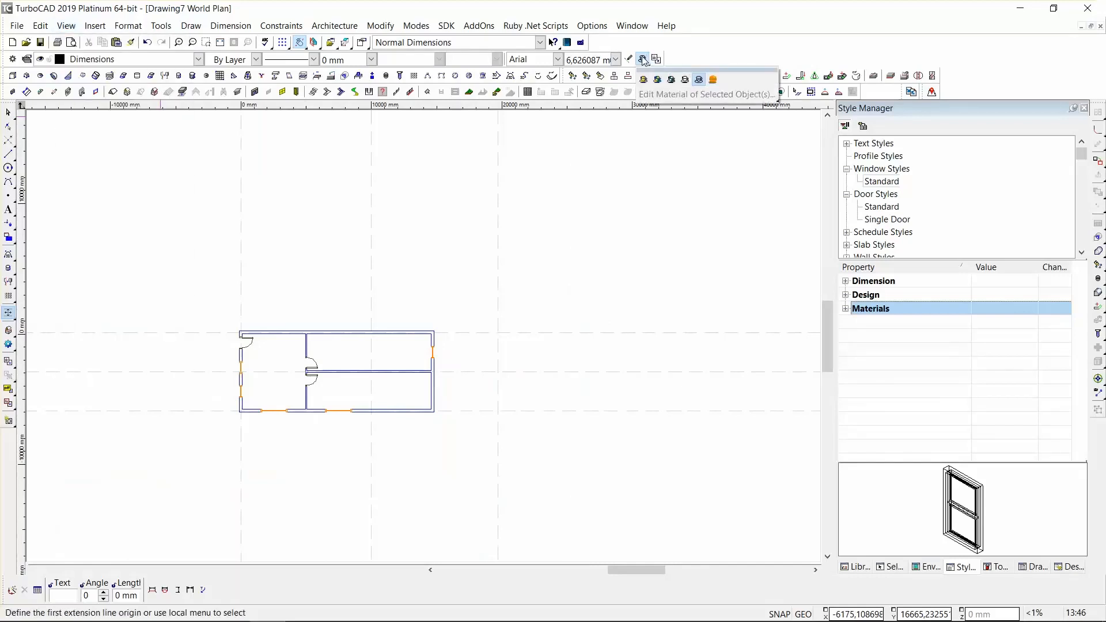
{"action": "left_click", "coordinate": [610, 137]}
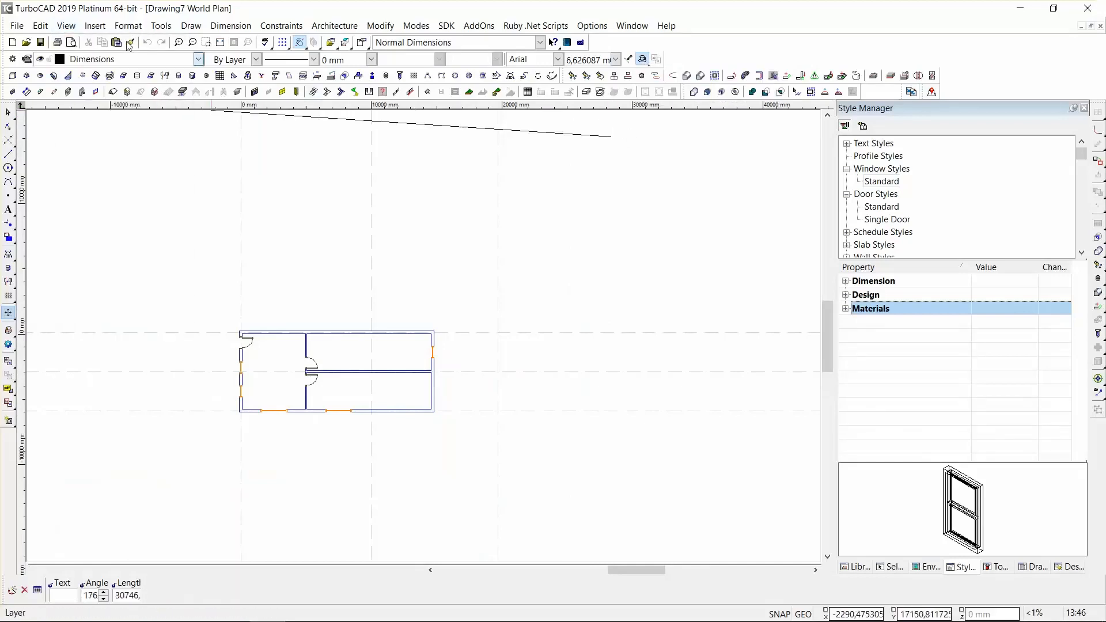
Create a named view called Plan framing the whole floor plan.
{"action": "left_click", "coordinate": [66, 26]}
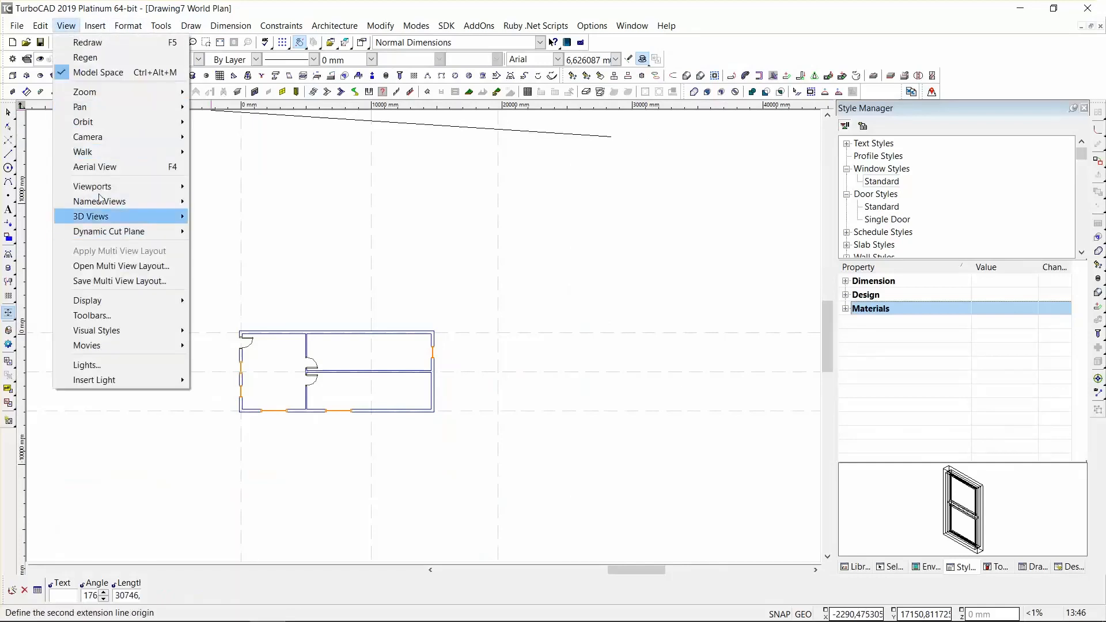
{"action": "mouse_move", "coordinate": [145, 203]}
{"action": "left_click", "coordinate": [238, 217]}
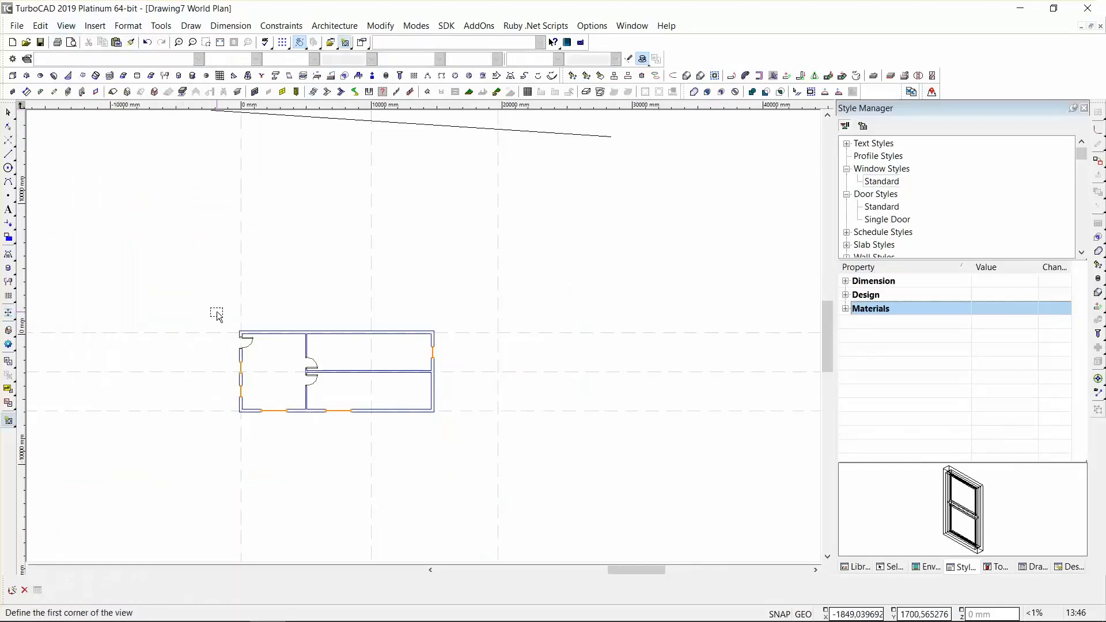
{"action": "left_click", "coordinate": [216, 311]}
{"action": "left_click", "coordinate": [471, 453]}
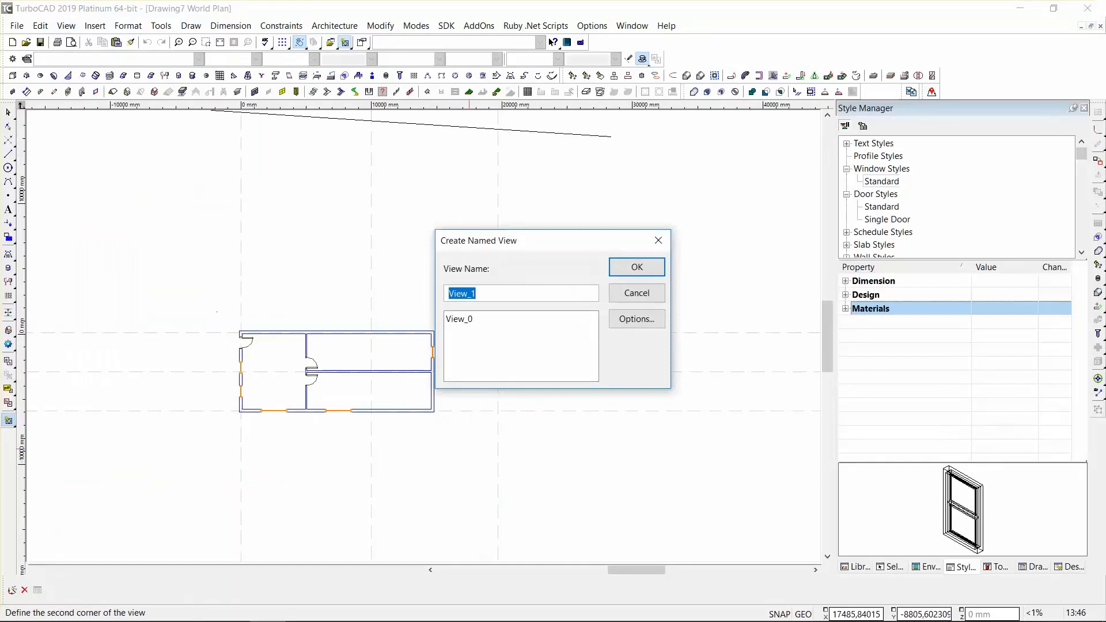
{"action": "type", "text": "Plan"}
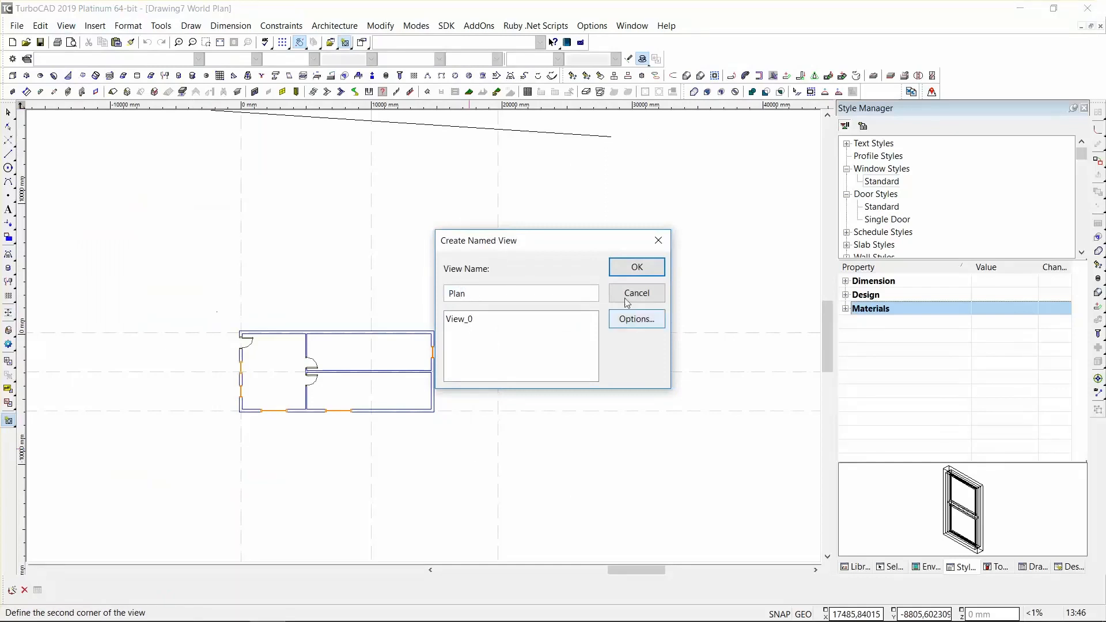
{"action": "left_click", "coordinate": [637, 268]}
Switch the model to the Front elevation view, showing the full length of the house.
{"action": "right_click", "coordinate": [359, 357]}
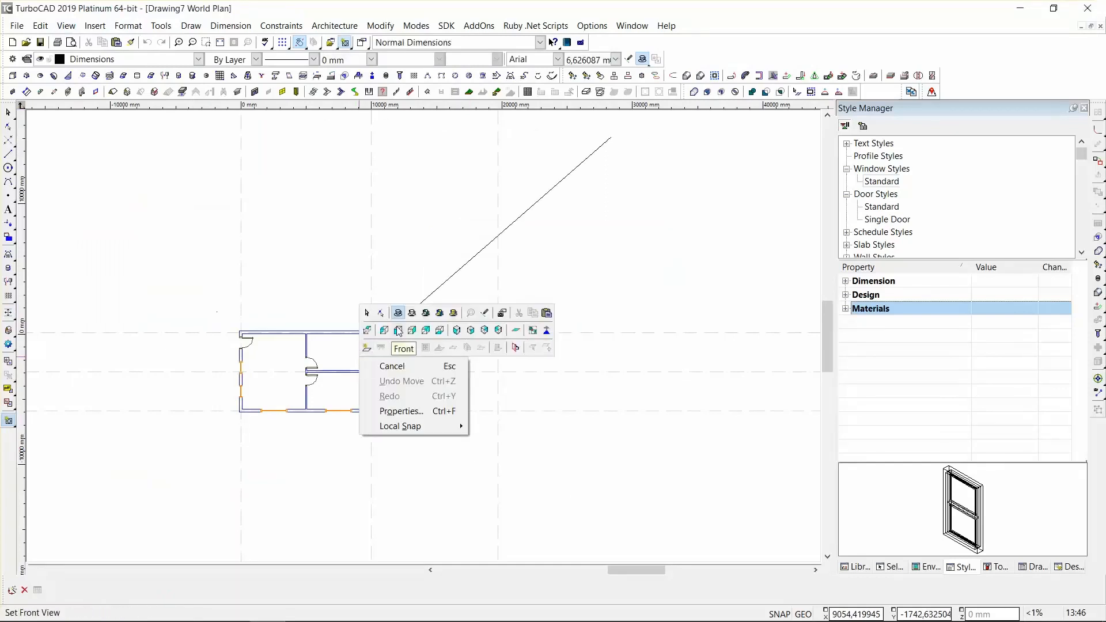
{"action": "left_click", "coordinate": [367, 331]}
{"action": "right_click", "coordinate": [391, 305]}
{"action": "left_click", "coordinate": [443, 280]}
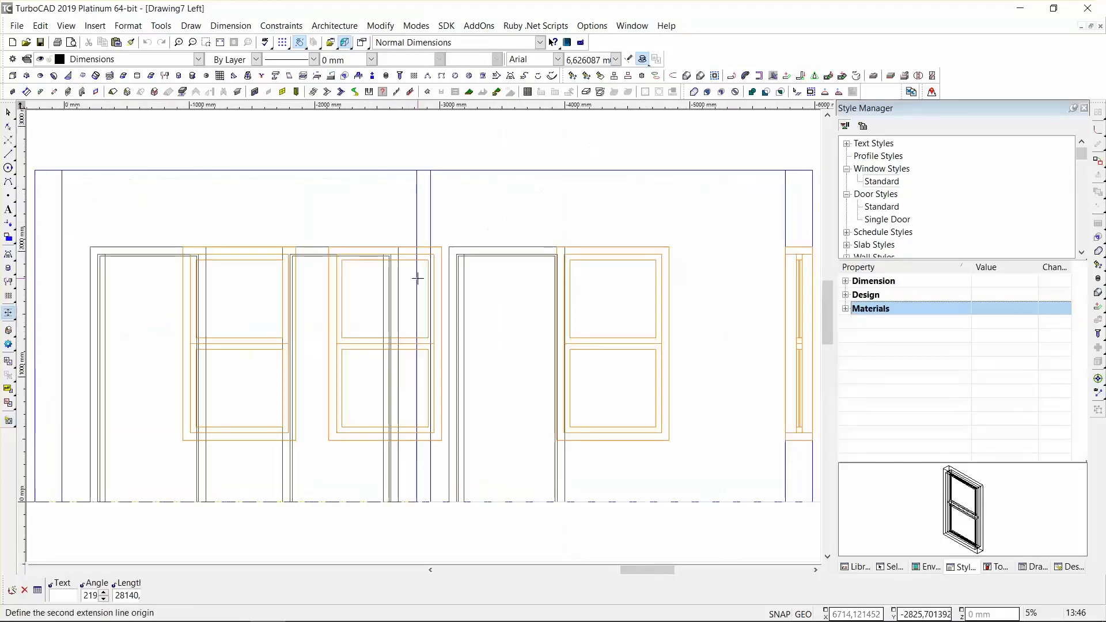
{"action": "right_click", "coordinate": [428, 331]}
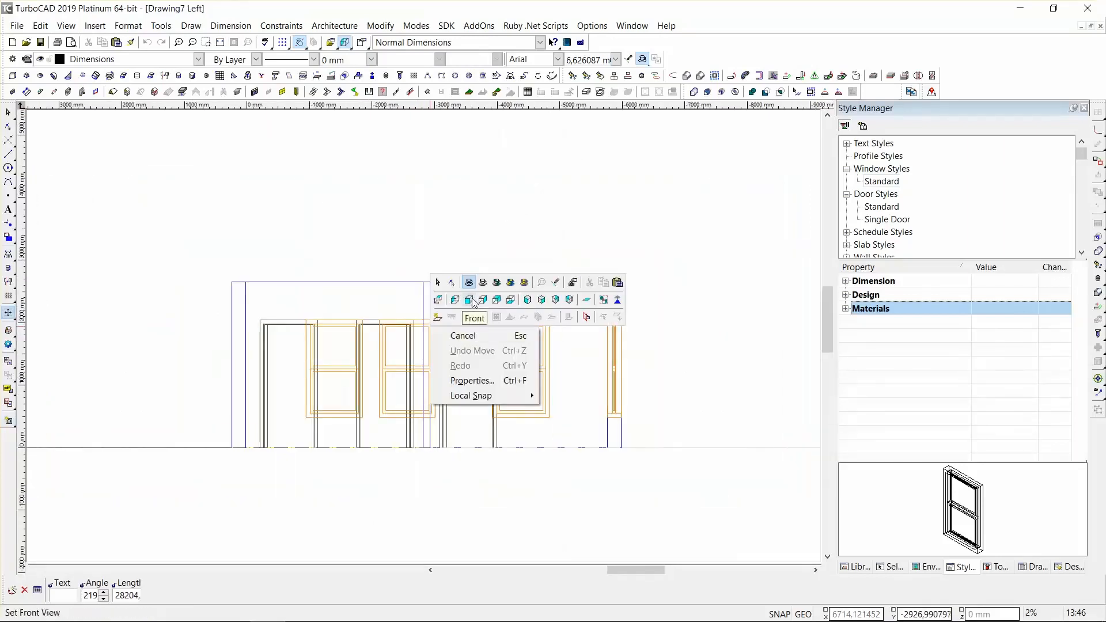
{"action": "left_click", "coordinate": [473, 304]}
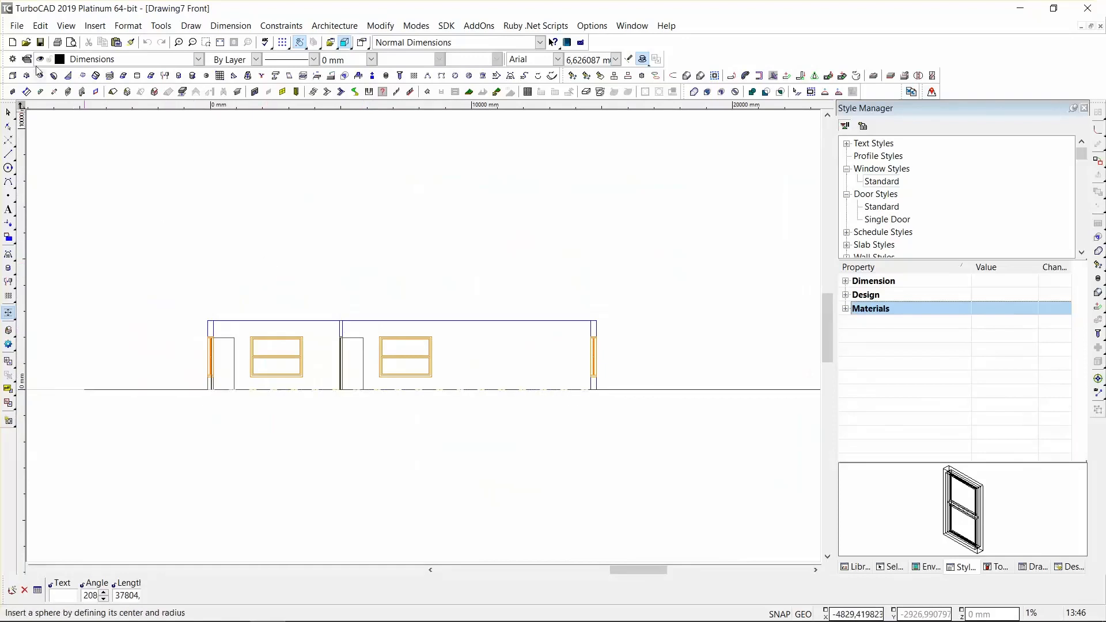
Create a named view called Front framing the house's front elevation.
{"action": "left_click", "coordinate": [66, 25]}
{"action": "mouse_move", "coordinate": [143, 203]}
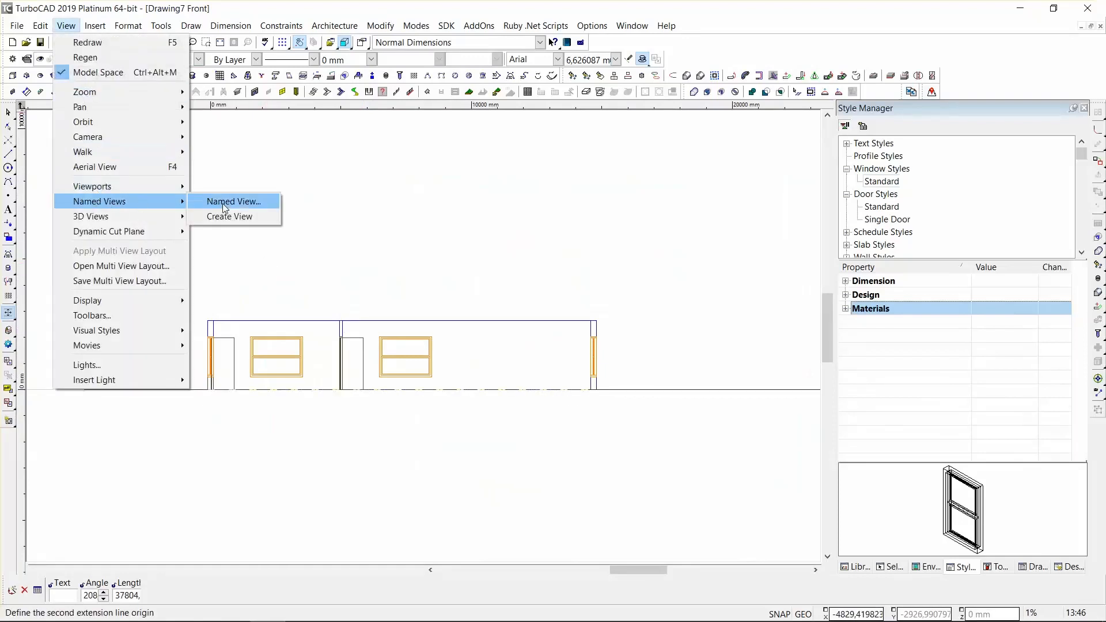
{"action": "left_click", "coordinate": [229, 215]}
{"action": "left_click", "coordinate": [201, 287]}
{"action": "left_click", "coordinate": [614, 423]}
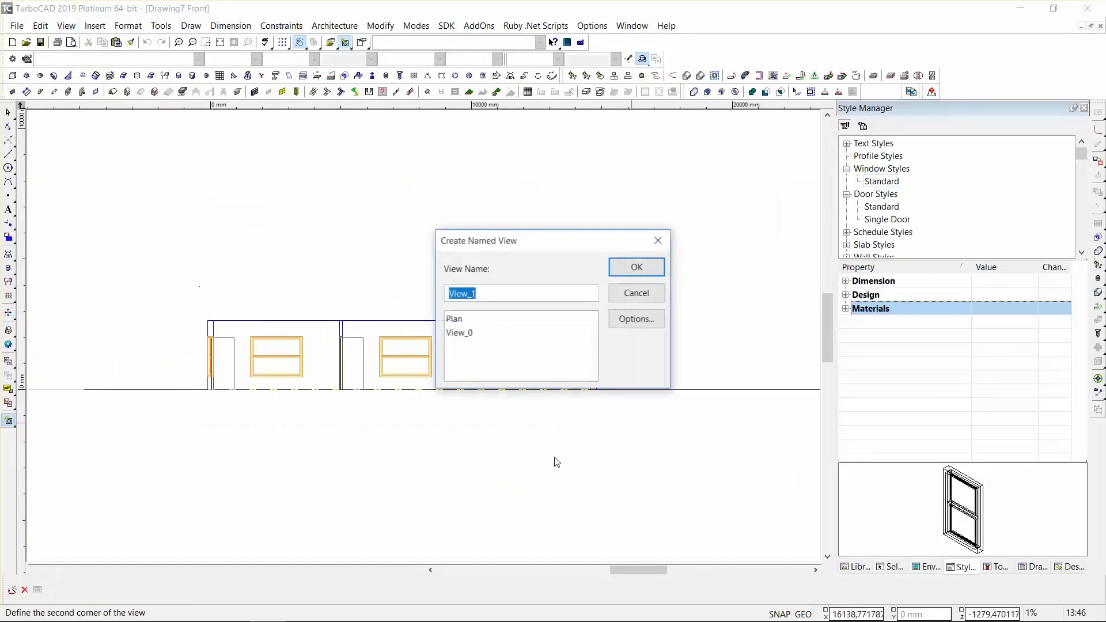
{"action": "type", "text": "Front"}
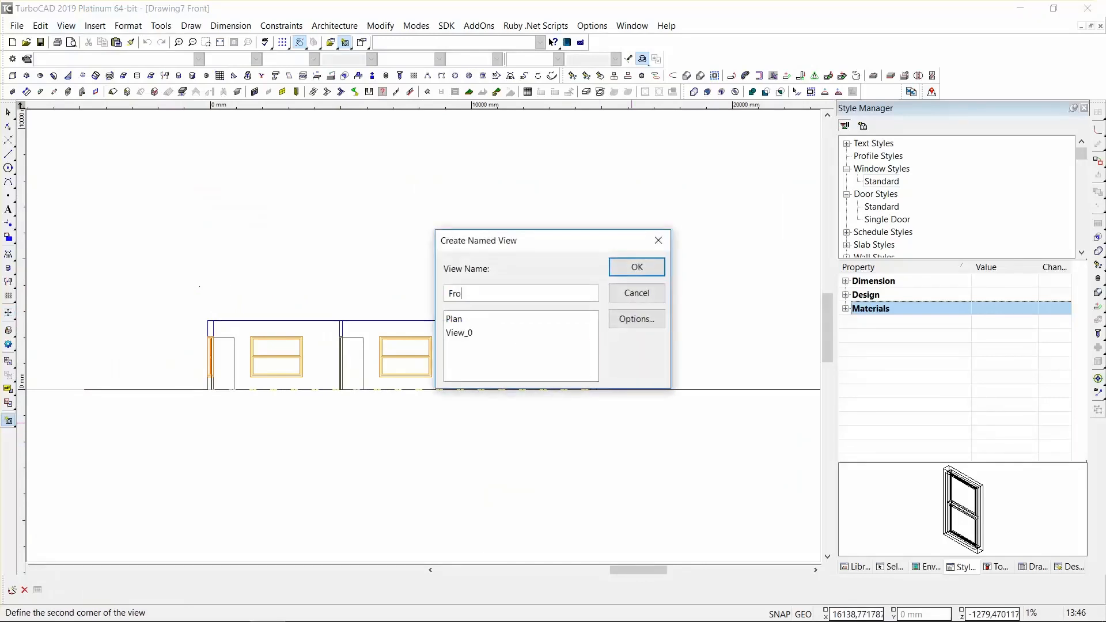
{"action": "left_click", "coordinate": [654, 264]}
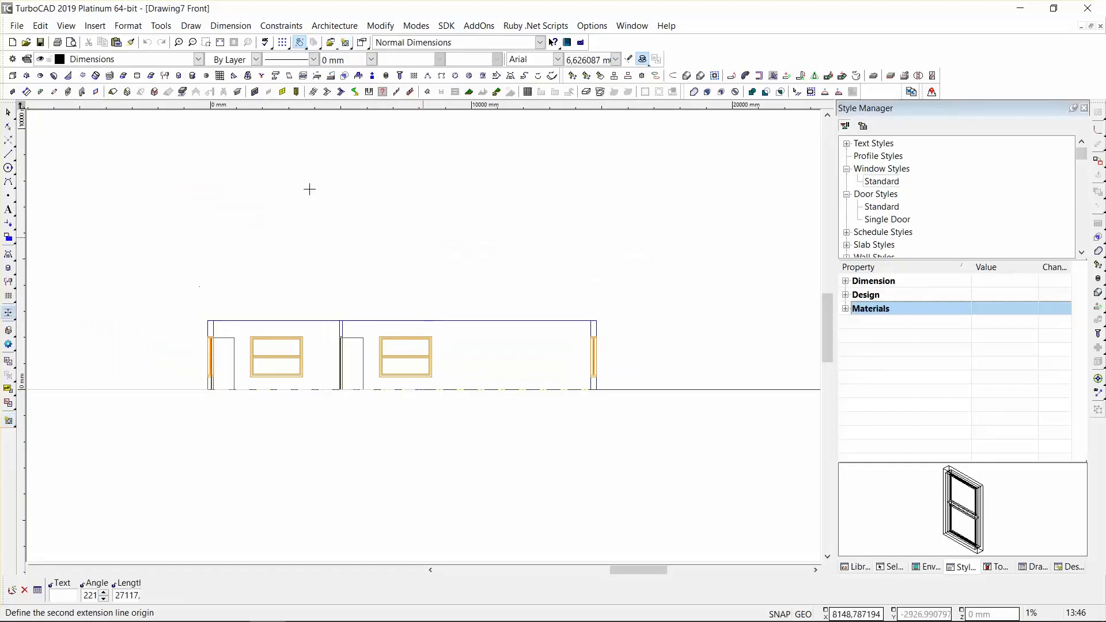
Switch from model space to the Layout 1 sheet with its title block in view.
{"action": "left_click", "coordinate": [65, 561]}
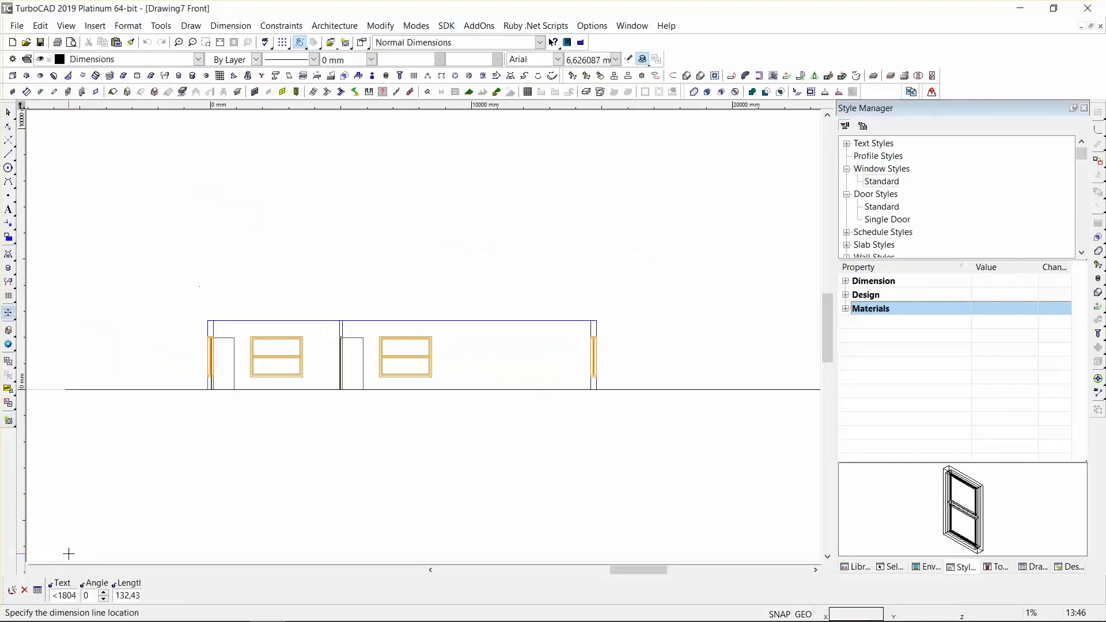
{"action": "left_click", "coordinate": [65, 560]}
{"action": "left_click", "coordinate": [39, 562]}
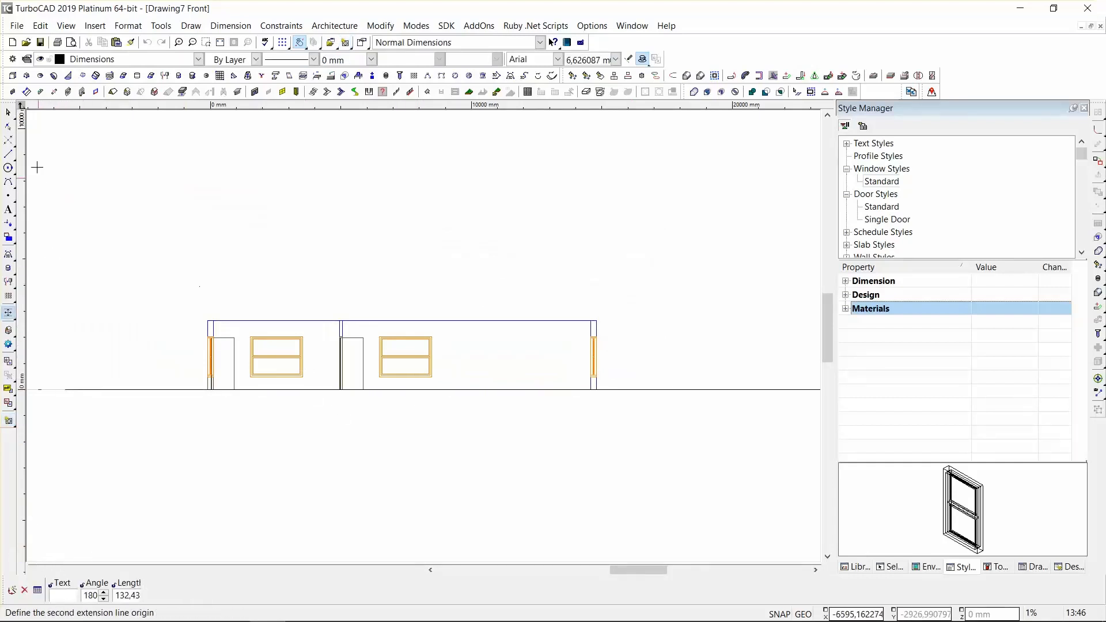
{"action": "left_click", "coordinate": [22, 105]}
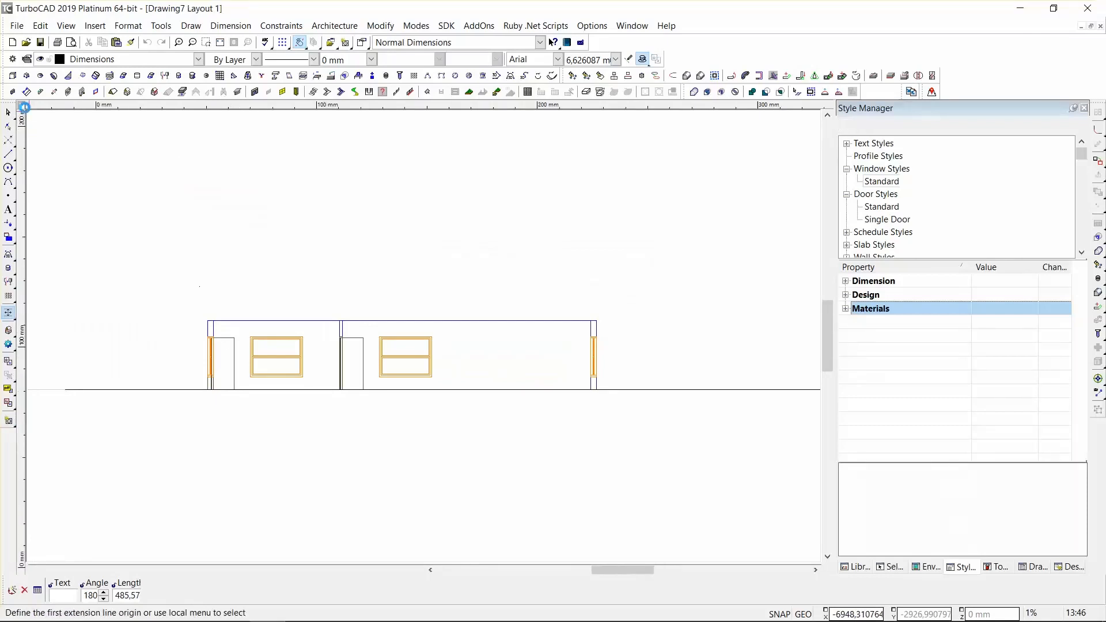
{"action": "scroll", "coordinate": [426, 350], "scroll_direction": "up", "scroll_amount": 1}
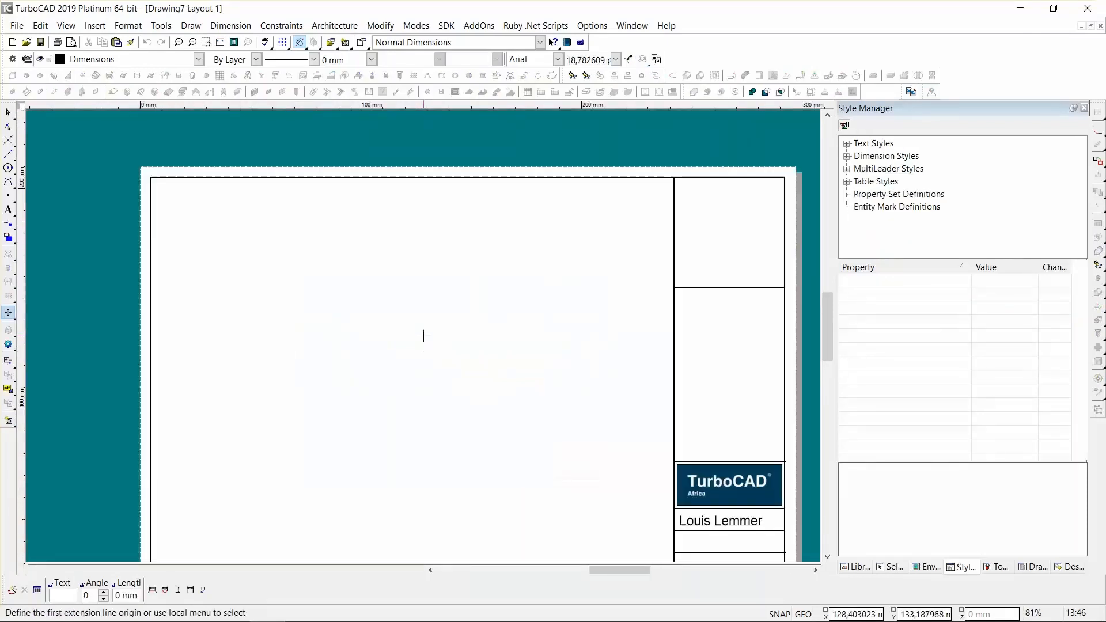
{"action": "scroll", "coordinate": [423, 336], "scroll_direction": "down", "scroll_amount": 1}
{"action": "scroll", "coordinate": [445, 367], "scroll_direction": "up", "scroll_amount": 1}
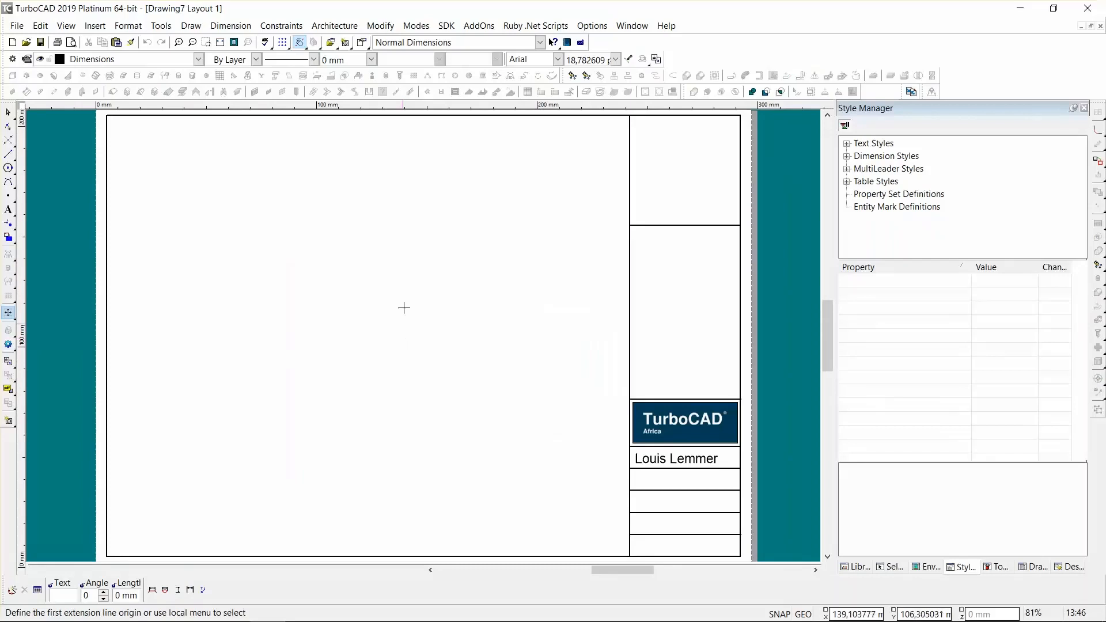
Insert a viewport about 189 by 87 mm in the upper part of the sheet, showing the named view Front.
{"action": "left_click", "coordinate": [67, 26]}
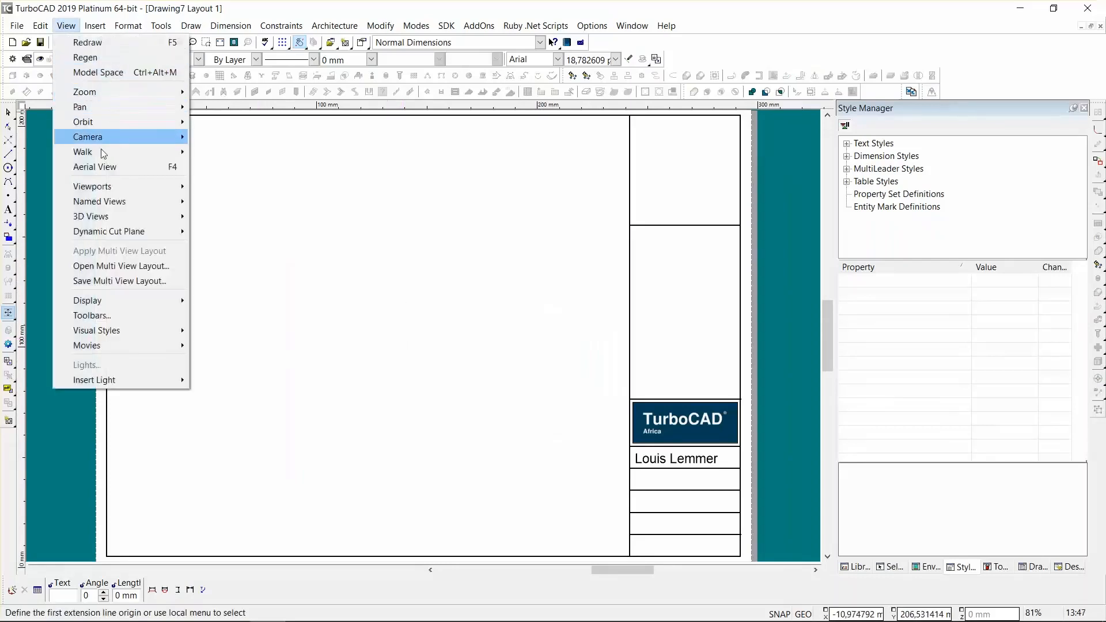
{"action": "mouse_move", "coordinate": [92, 186]}
{"action": "left_click", "coordinate": [225, 186]}
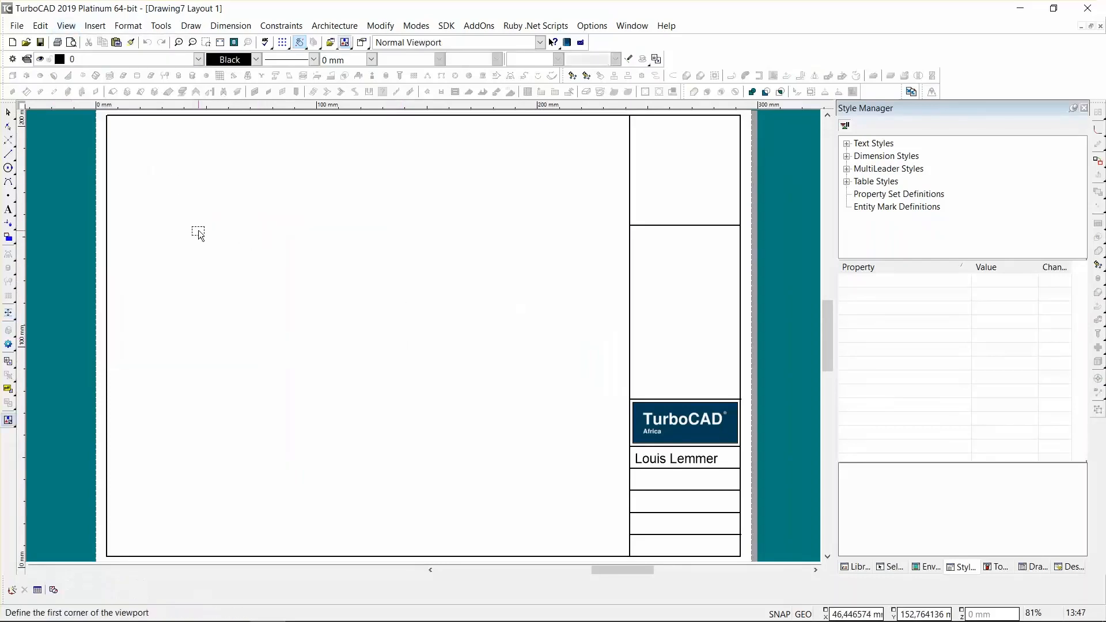
{"action": "left_click", "coordinate": [117, 123]}
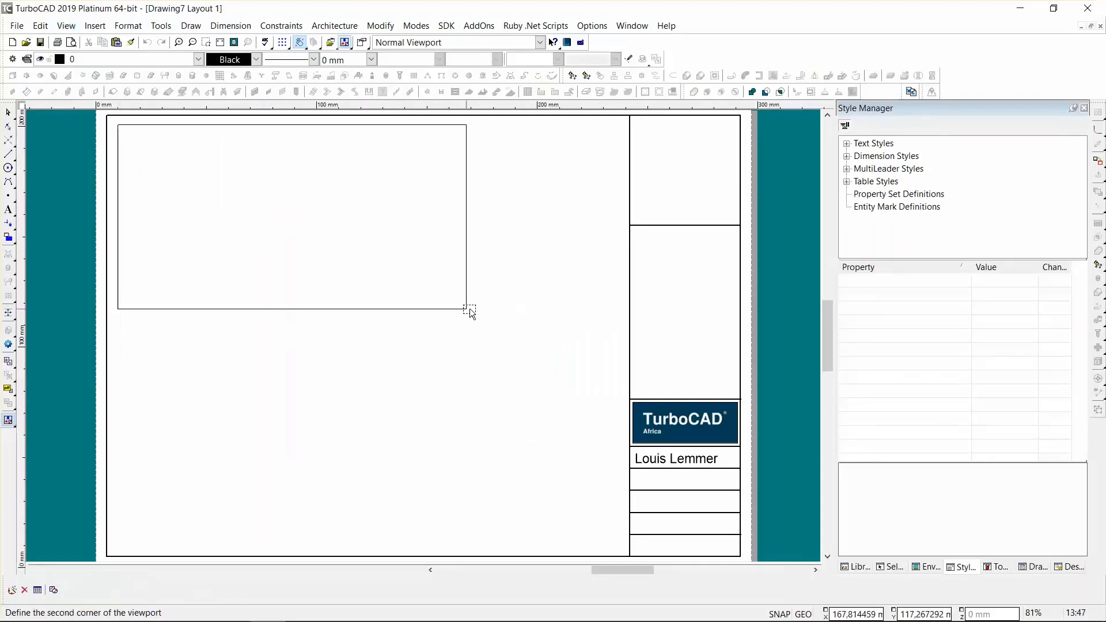
{"action": "left_click", "coordinate": [535, 315]}
{"action": "left_click", "coordinate": [451, 289]}
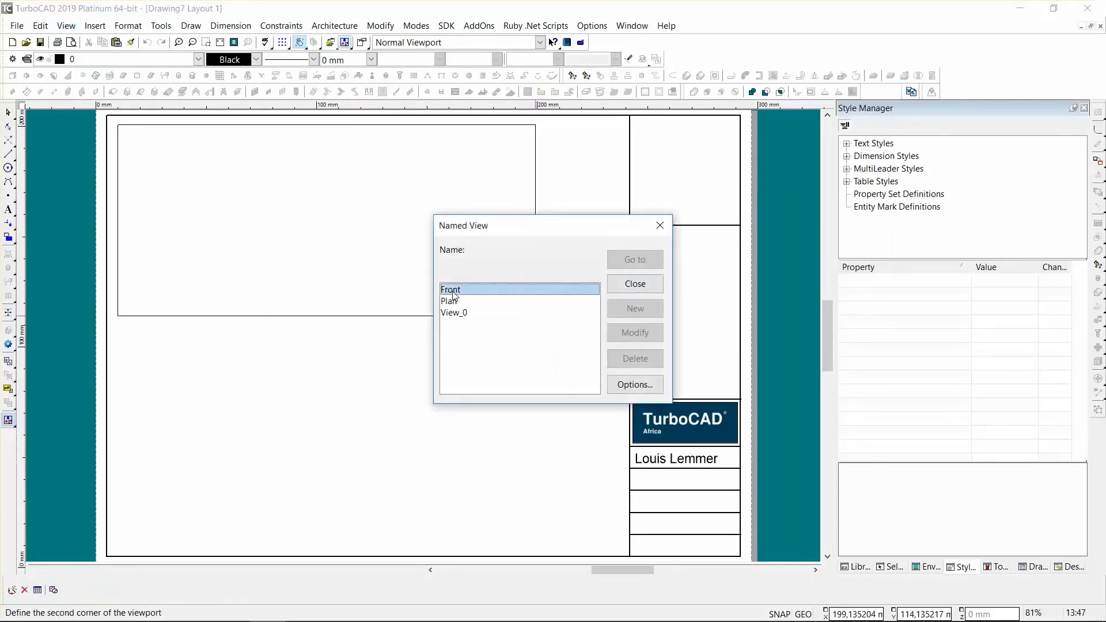
{"action": "left_click", "coordinate": [635, 259]}
{"action": "left_click", "coordinate": [635, 283]}
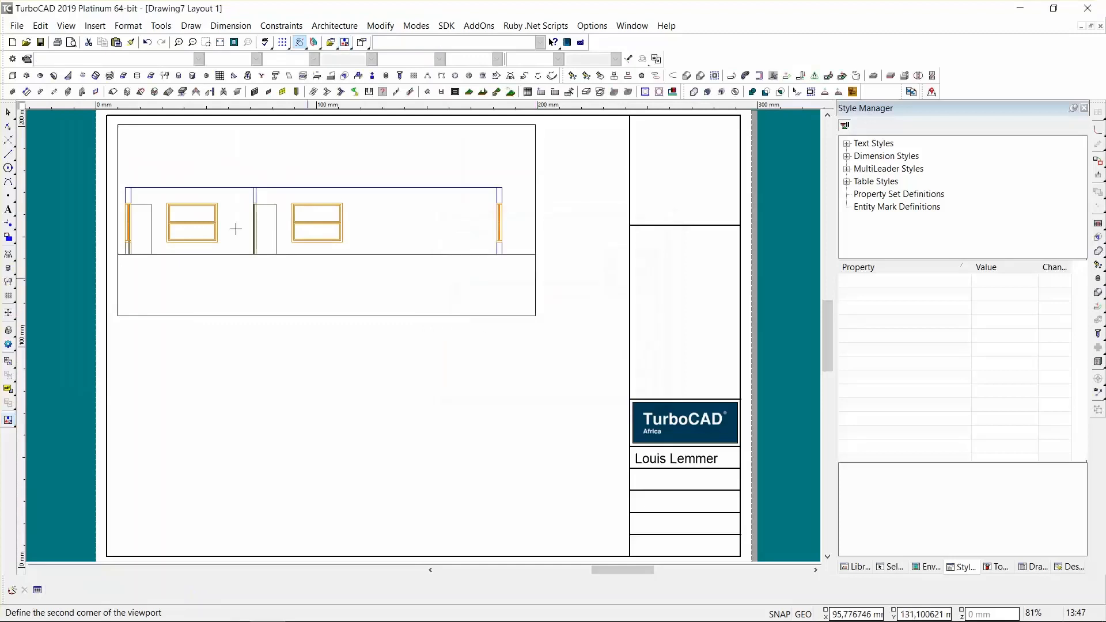
Insert a second viewport about 193 by 96 mm below the front elevation, showing the named view Plan.
{"action": "left_click", "coordinate": [66, 25]}
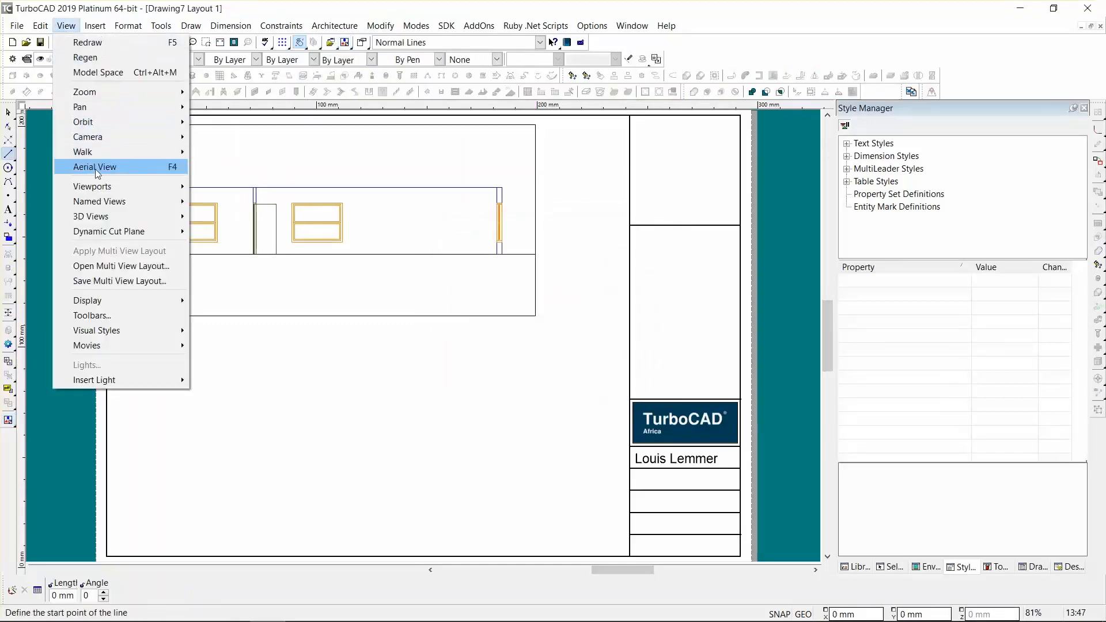
{"action": "left_click", "coordinate": [230, 186]}
{"action": "left_click", "coordinate": [126, 327]}
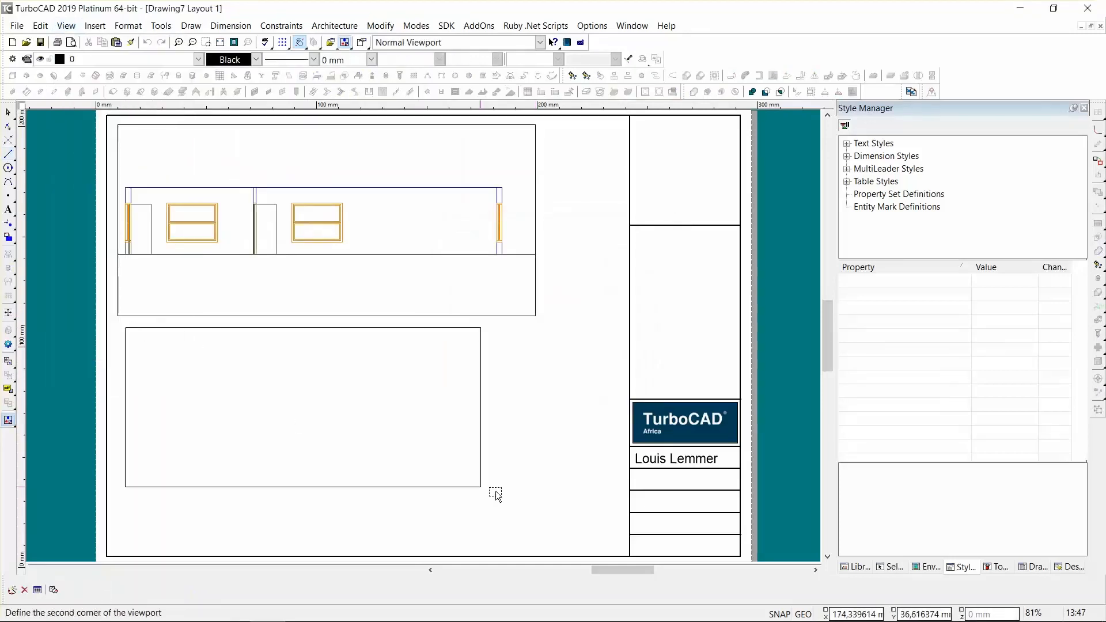
{"action": "left_click", "coordinate": [552, 537]}
{"action": "left_click", "coordinate": [451, 301]}
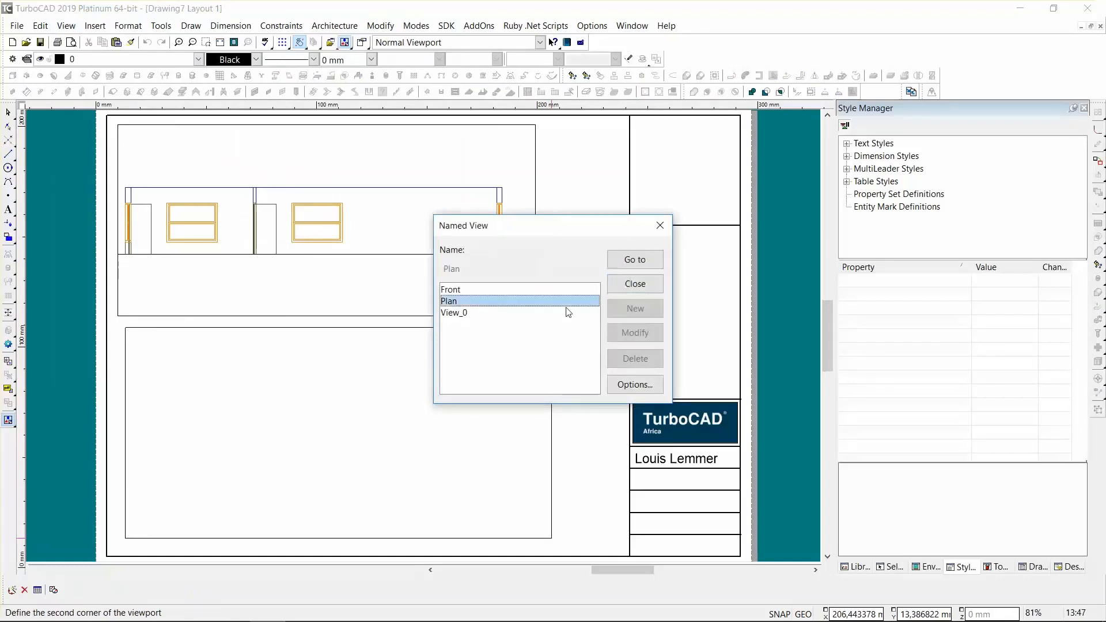
{"action": "left_click", "coordinate": [634, 259]}
{"action": "left_click", "coordinate": [635, 284]}
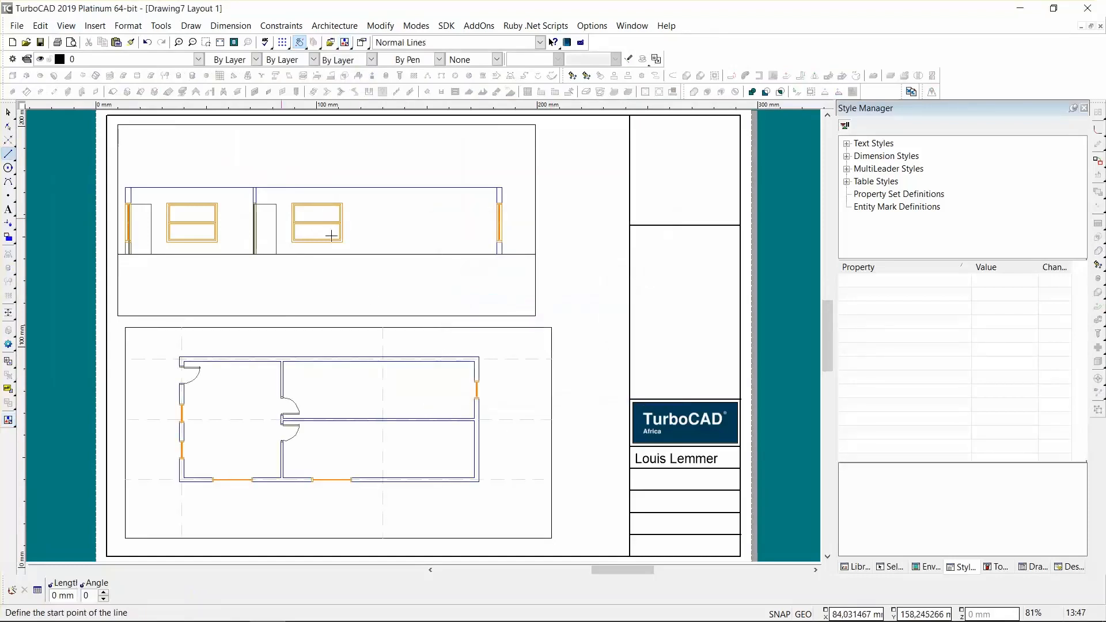
{"action": "key", "text": "Escape"}
Set the front elevation viewport's rendering to Hidden Line instead of Wireframe.
{"action": "left_click", "coordinate": [289, 179]}
{"action": "right_click", "coordinate": [286, 165]}
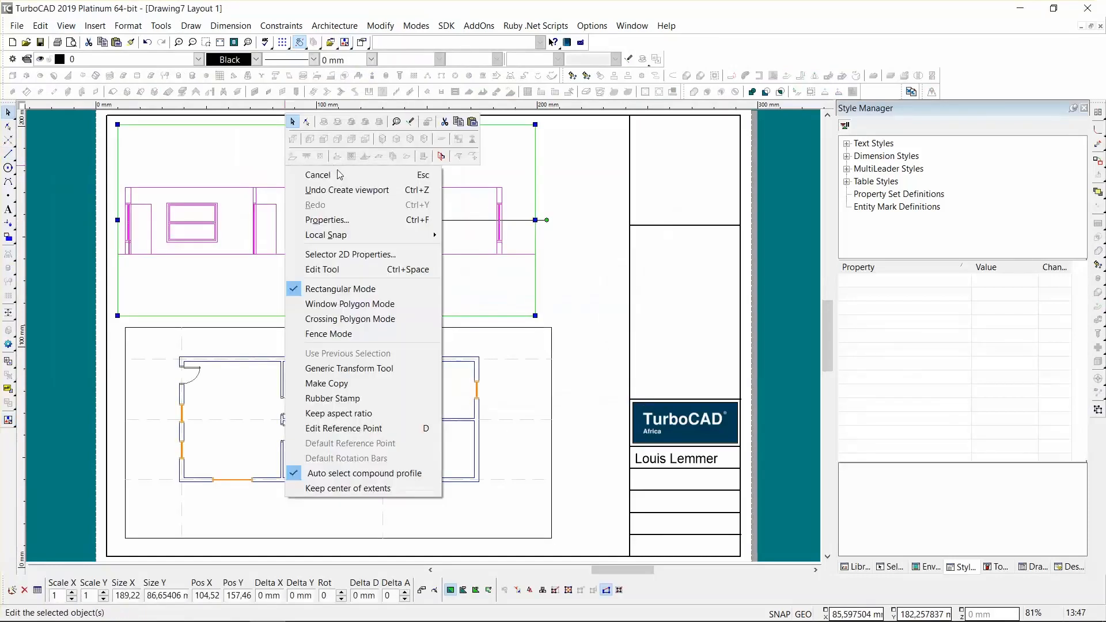
{"action": "left_click", "coordinate": [340, 218]}
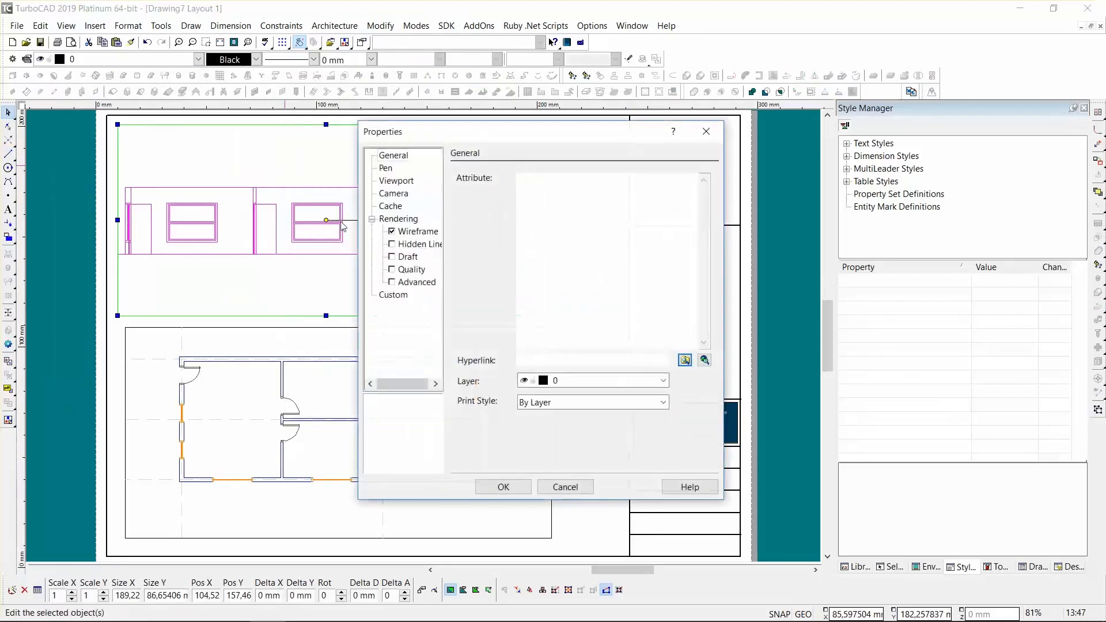
{"action": "left_click", "coordinate": [392, 245]}
{"action": "left_click", "coordinate": [524, 488]}
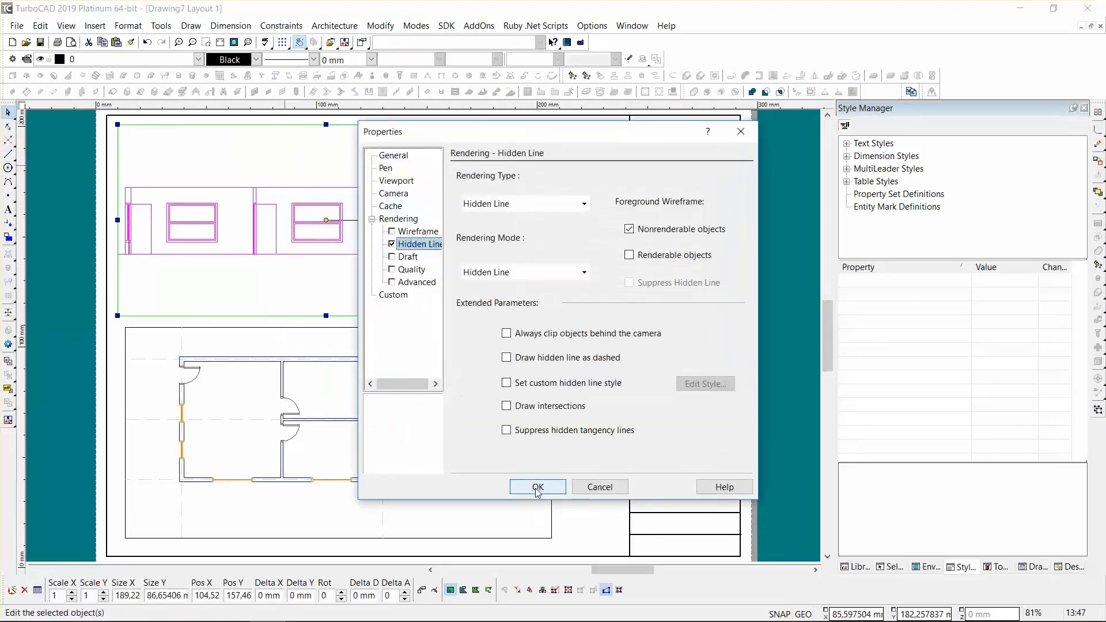
{"action": "left_click", "coordinate": [756, 255]}
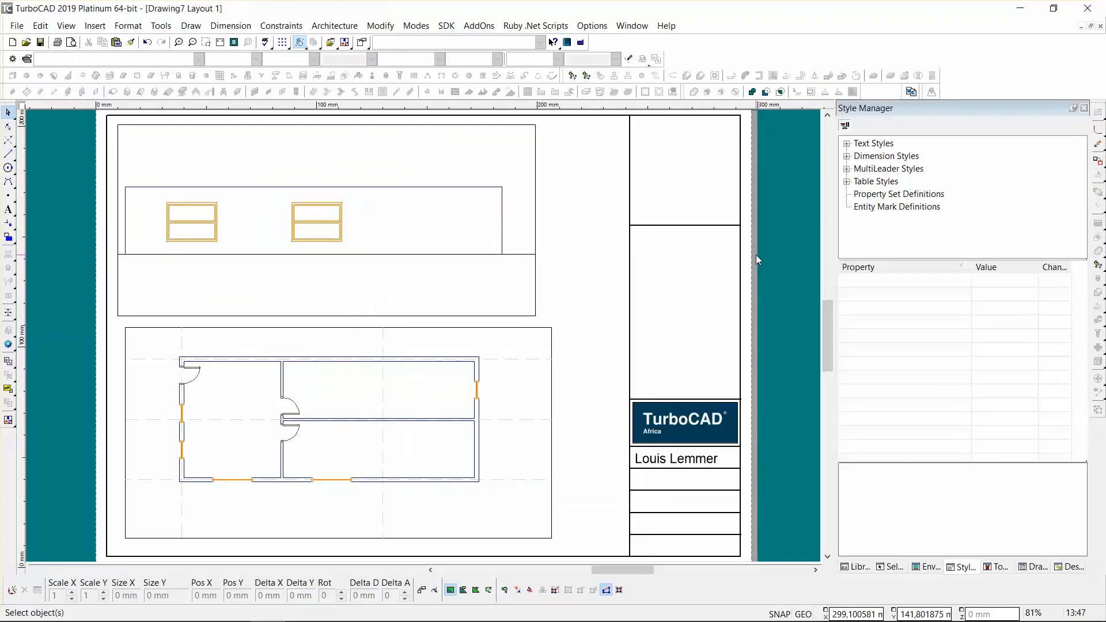
Select the floor plan viewport and open its editing options.
{"action": "scroll", "coordinate": [361, 434], "scroll_direction": "up", "scroll_amount": 1}
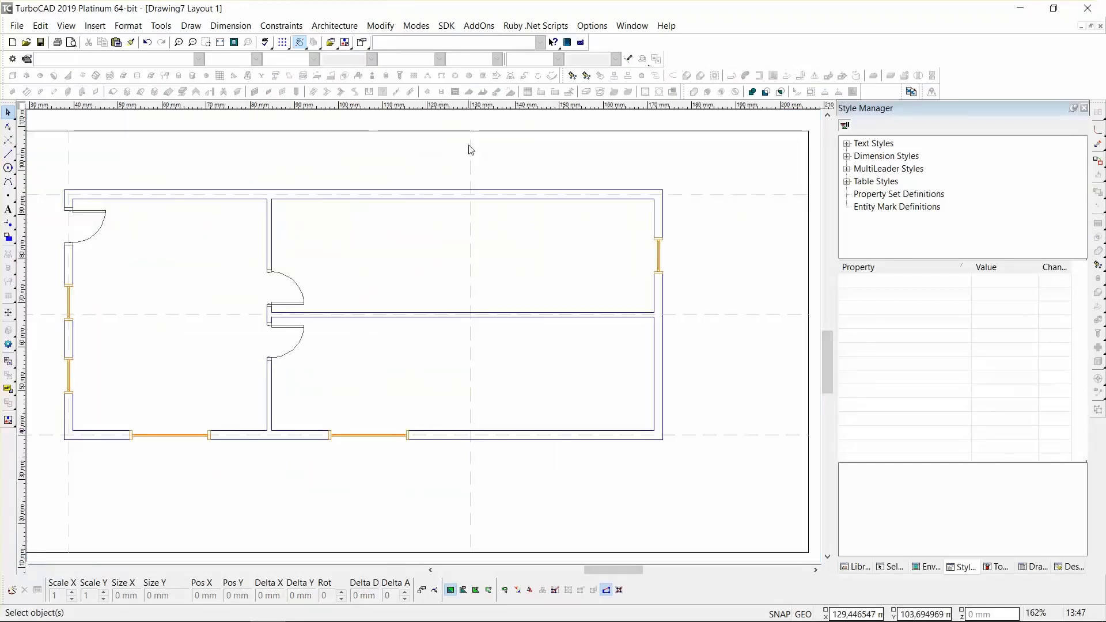
{"action": "left_click", "coordinate": [457, 192]}
{"action": "right_click", "coordinate": [458, 194]}
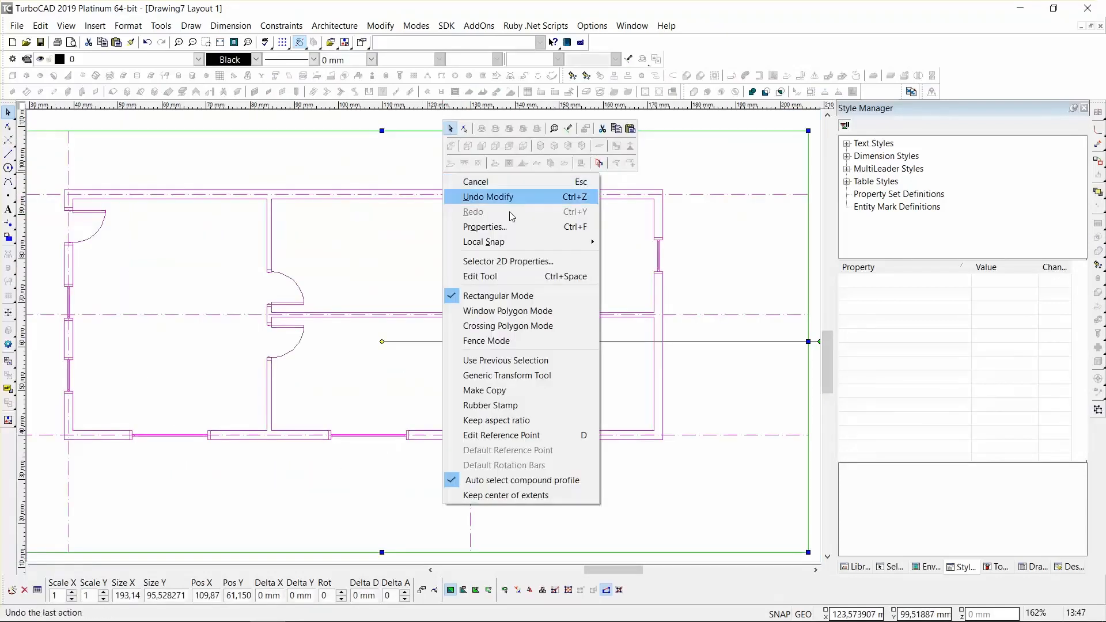
Hide the $CONSTRUCTION layer in the Plan viewport's properties and deselect the viewport.
{"action": "left_click", "coordinate": [505, 228]}
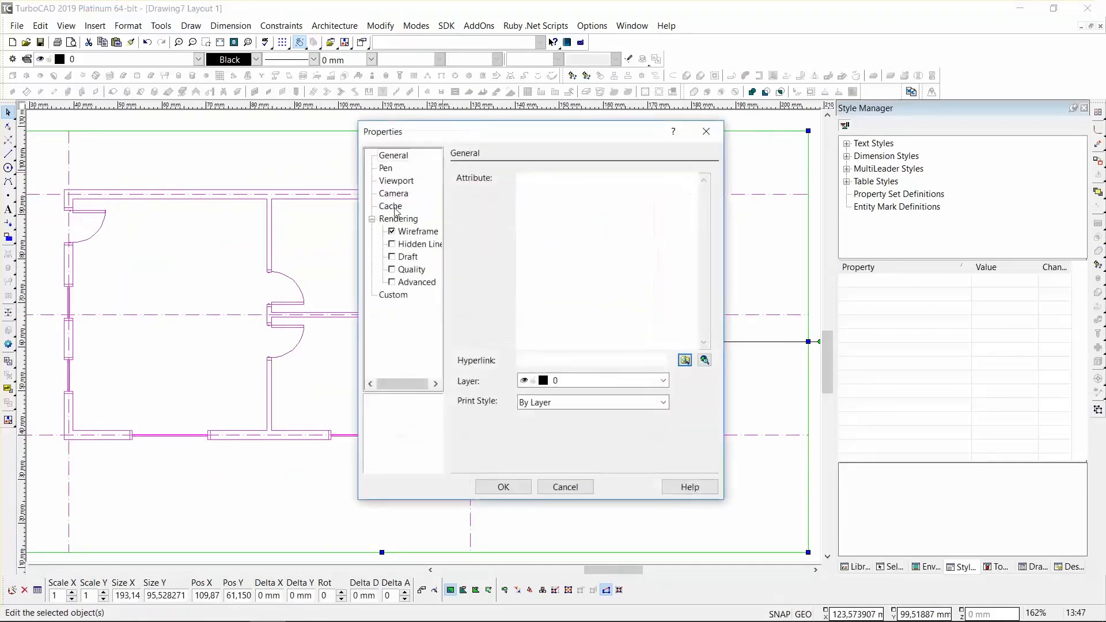
{"action": "left_click", "coordinate": [390, 181]}
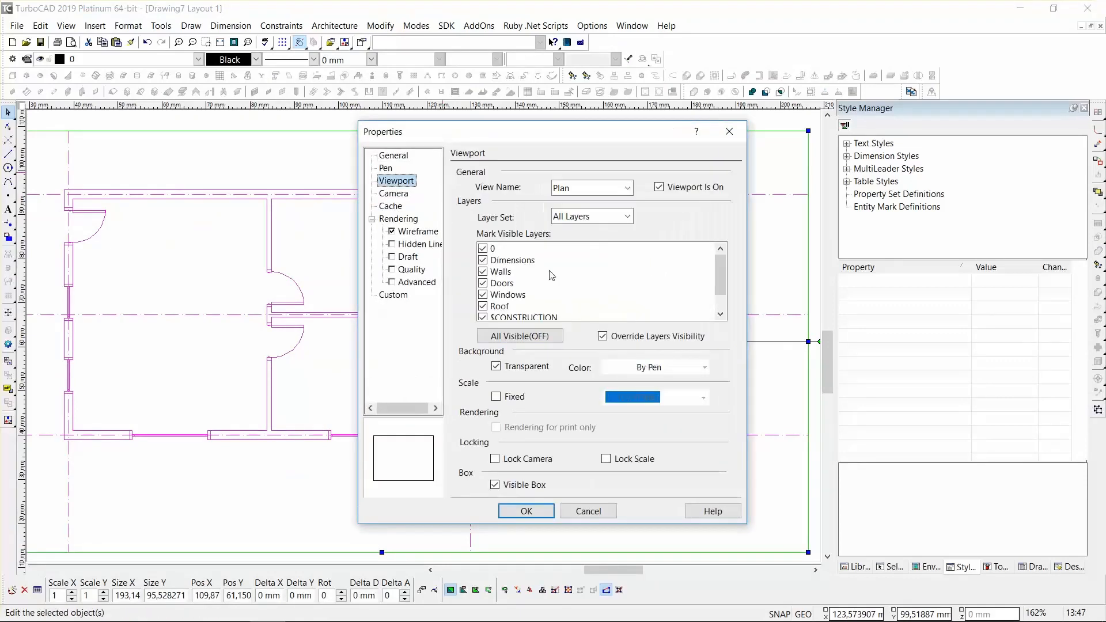
{"action": "left_click", "coordinate": [483, 317]}
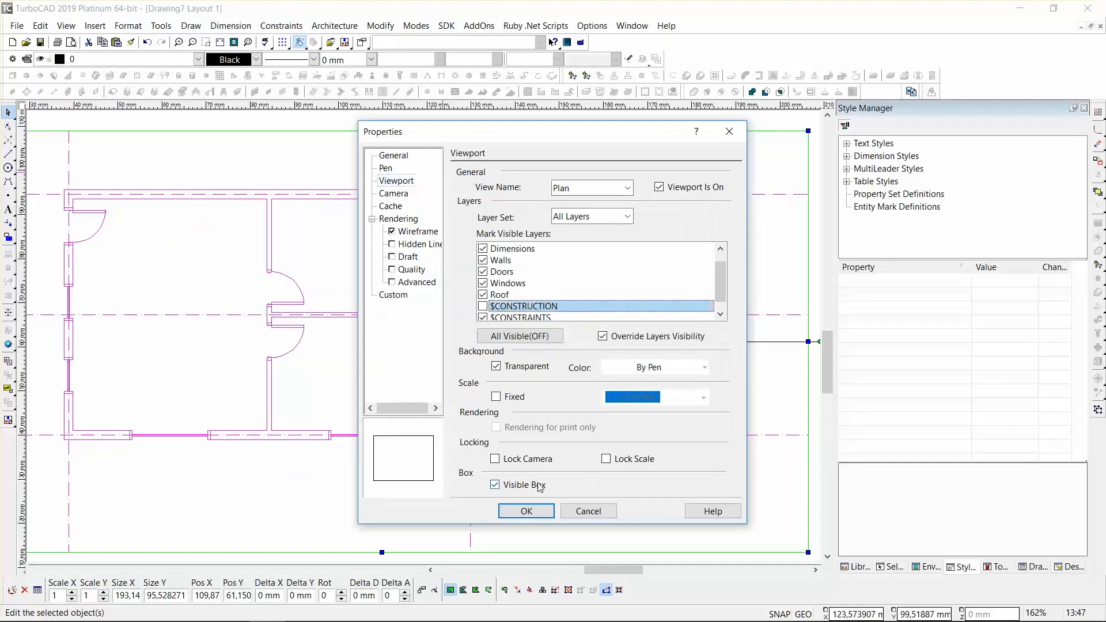
{"action": "left_click", "coordinate": [537, 511]}
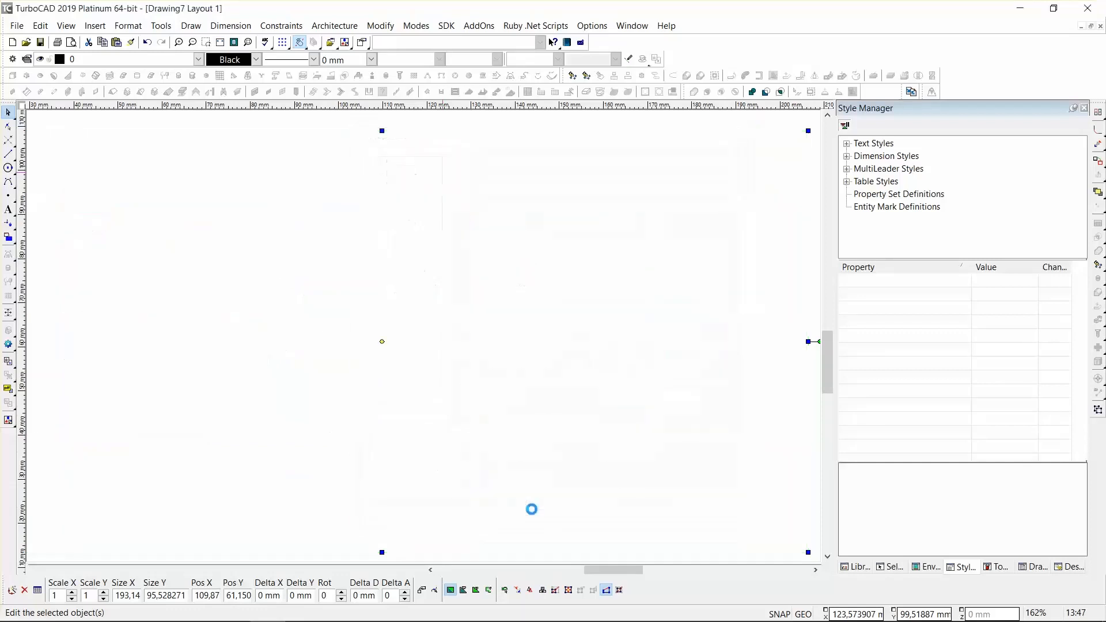
{"action": "scroll", "coordinate": [494, 334], "scroll_direction": "down", "scroll_amount": 2}
{"action": "left_click", "coordinate": [632, 306]}
{"action": "scroll", "coordinate": [356, 273], "scroll_direction": "up", "scroll_amount": 1}
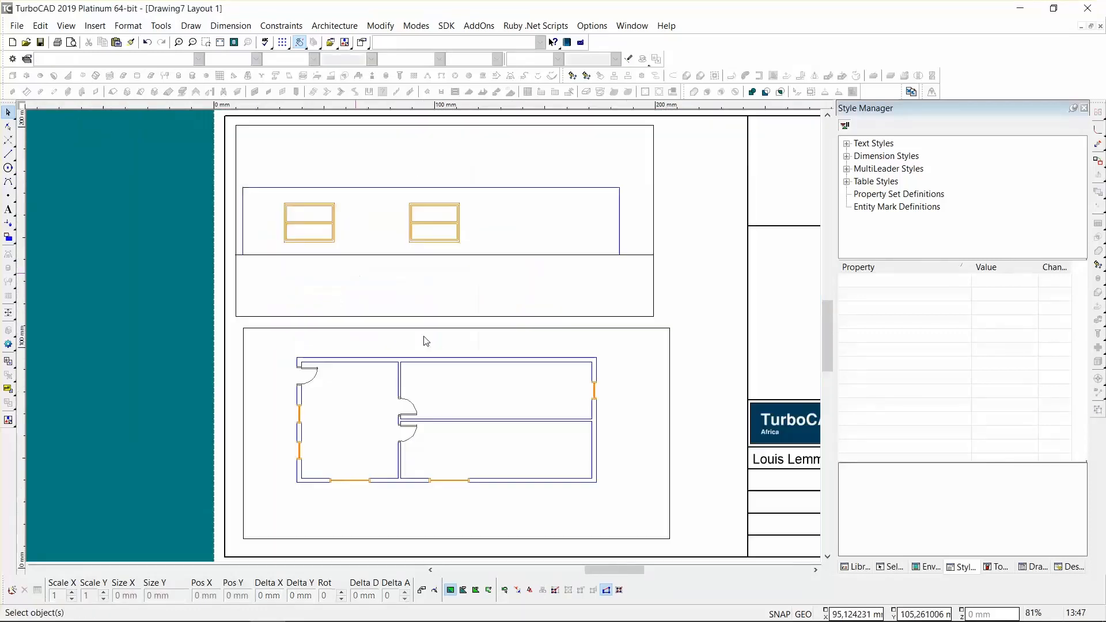
Dimension the plan's lower wall from the inner left corner to the first window's near edge, placing the dimension below the wall.
{"action": "left_click", "coordinate": [8, 313]}
{"action": "scroll", "coordinate": [318, 486], "scroll_direction": "up", "scroll_amount": 2}
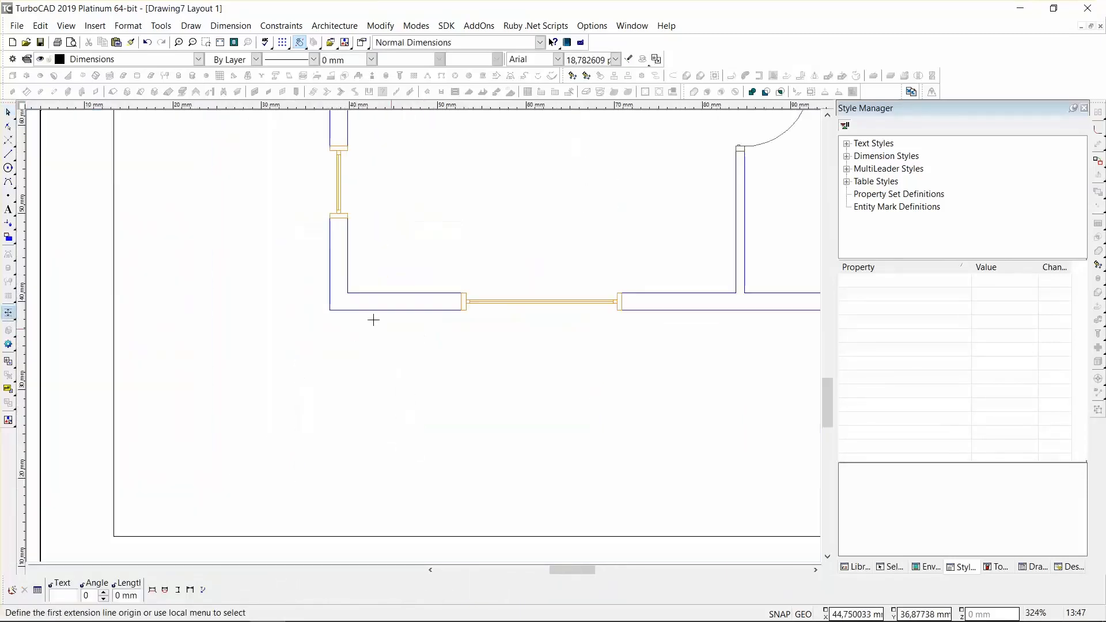
{"action": "left_click", "coordinate": [357, 293]}
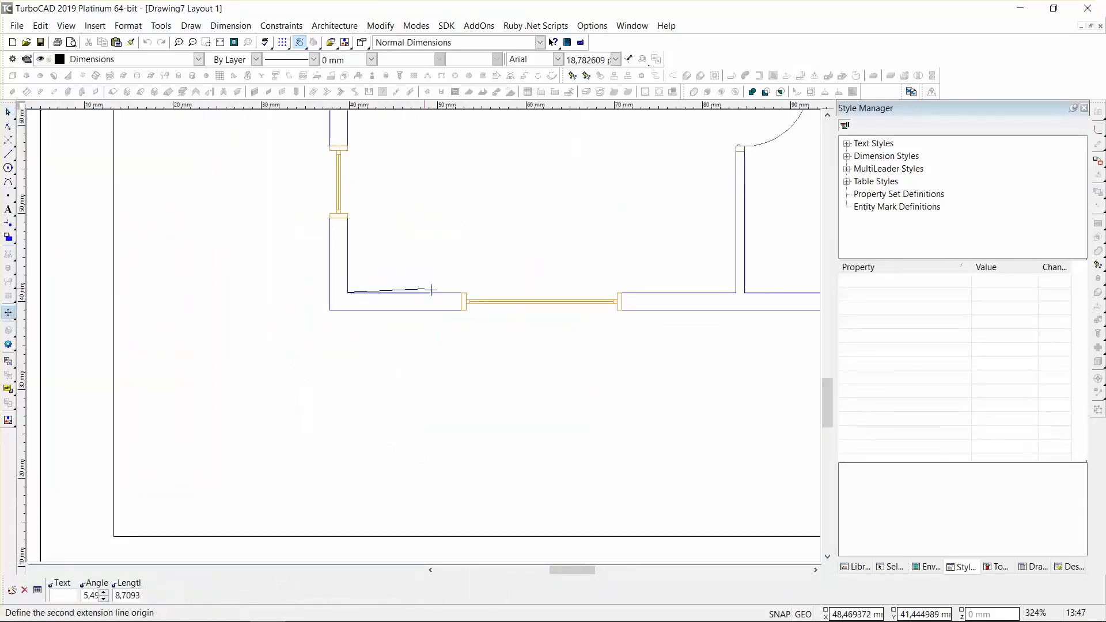
{"action": "left_click", "coordinate": [465, 294]}
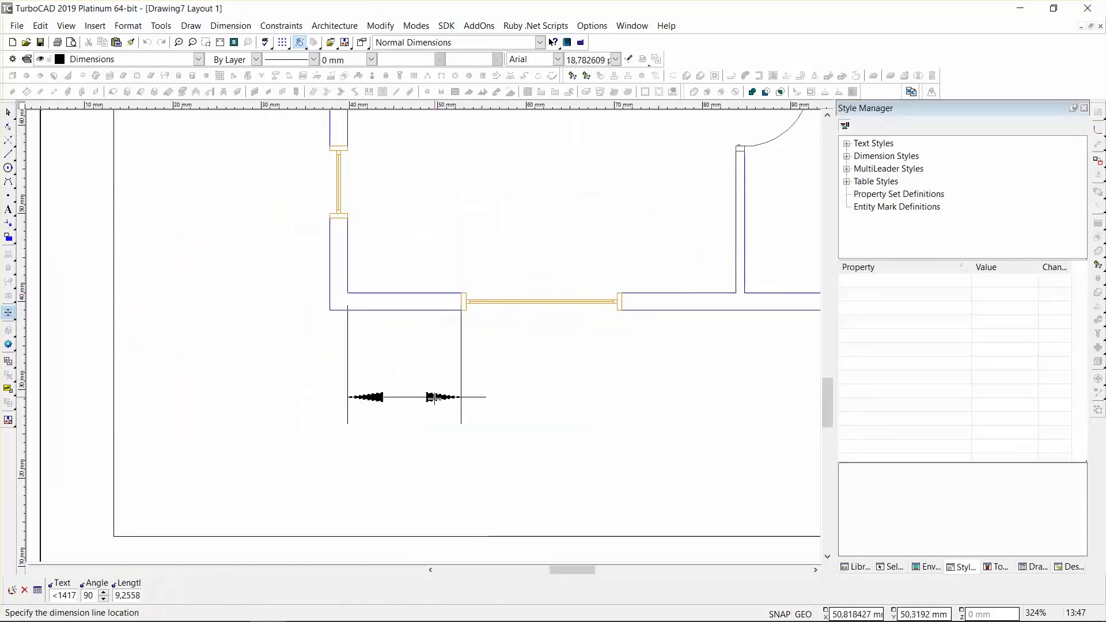
{"action": "left_click", "coordinate": [357, 395]}
{"action": "scroll", "coordinate": [426, 336], "scroll_direction": "down", "scroll_amount": 1}
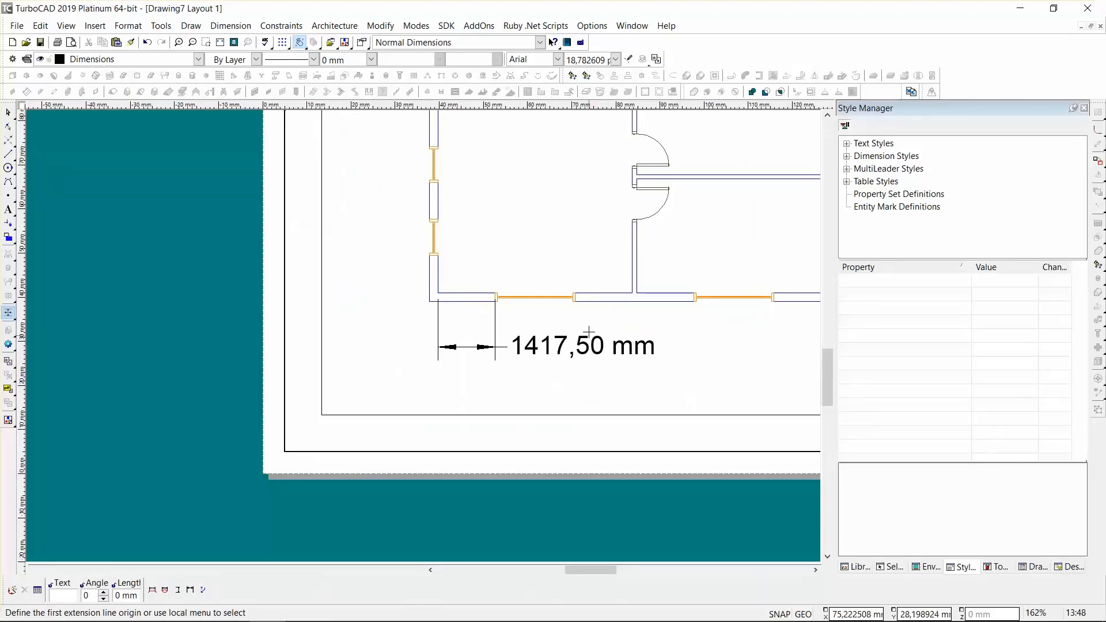
Dimension the height from the wall base to the underside of the second window in the elevation viewport, placing it beside the window.
{"action": "scroll", "coordinate": [598, 285], "scroll_direction": "down", "scroll_amount": 2}
{"action": "scroll", "coordinate": [435, 227], "scroll_direction": "up", "scroll_amount": 2}
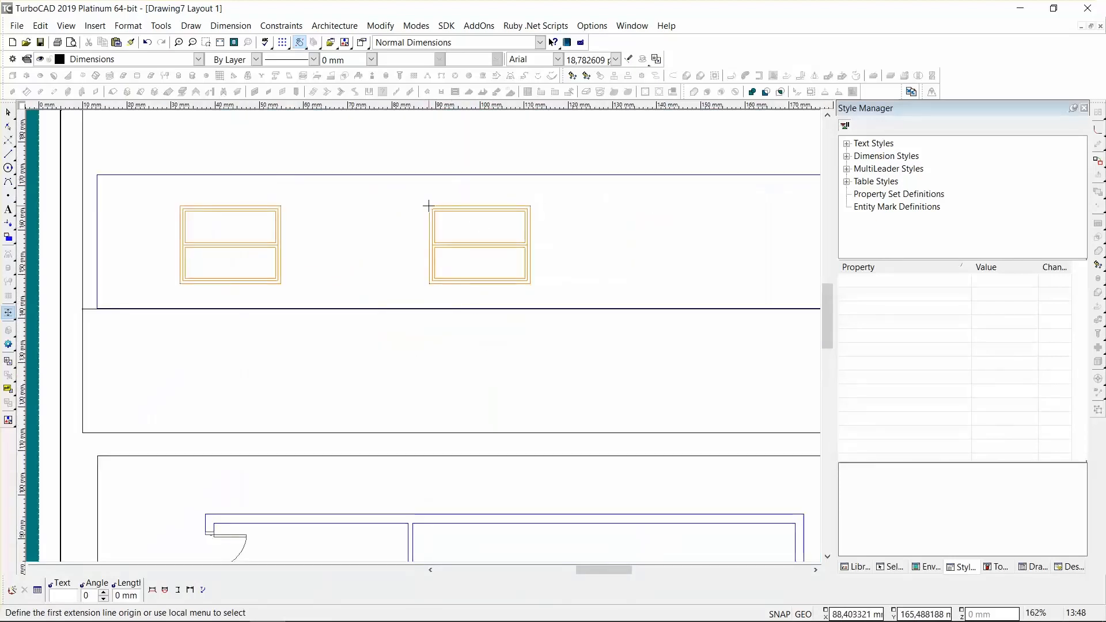
{"action": "scroll", "coordinate": [428, 208], "scroll_direction": "down", "scroll_amount": 1}
{"action": "scroll", "coordinate": [422, 371], "scroll_direction": "up", "scroll_amount": 2}
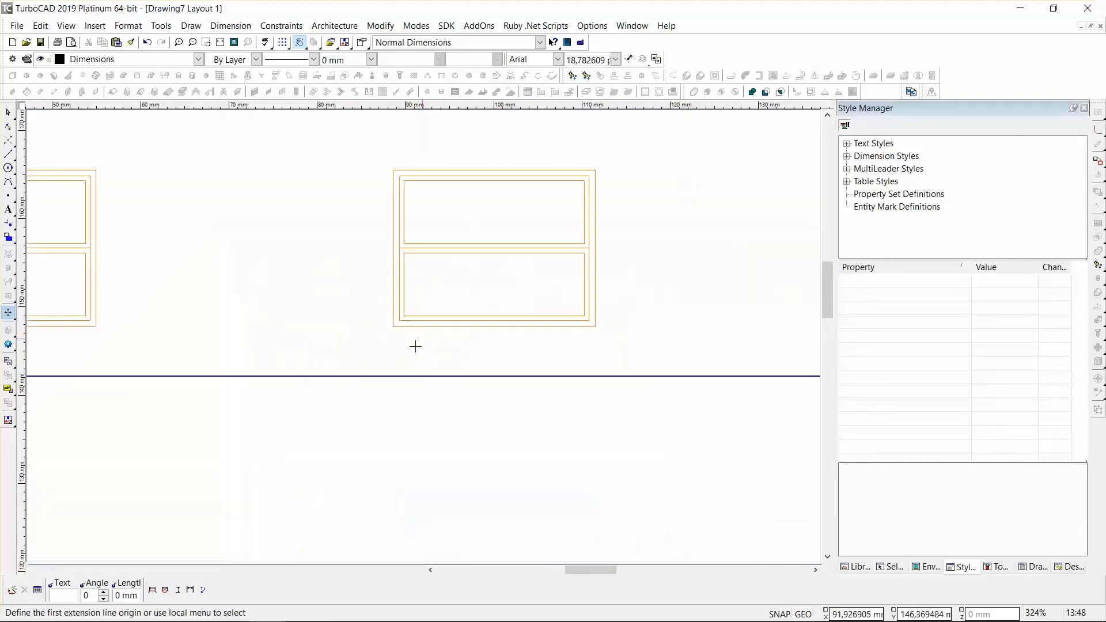
{"action": "left_click", "coordinate": [390, 375]}
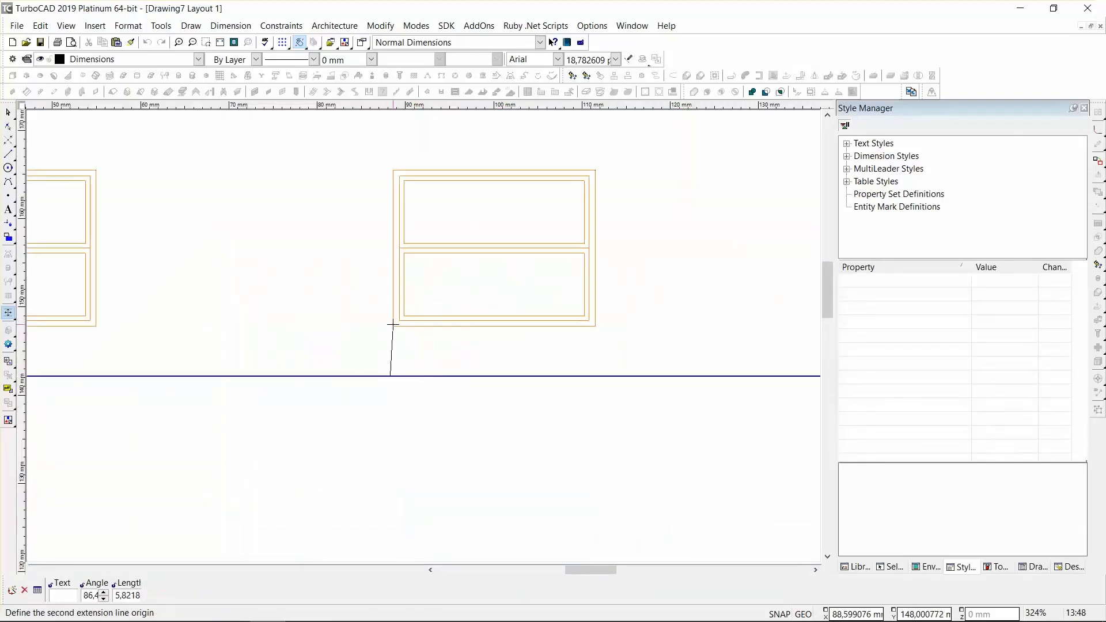
{"action": "left_click", "coordinate": [392, 324]}
{"action": "scroll", "coordinate": [624, 338], "scroll_direction": "down", "scroll_amount": 1}
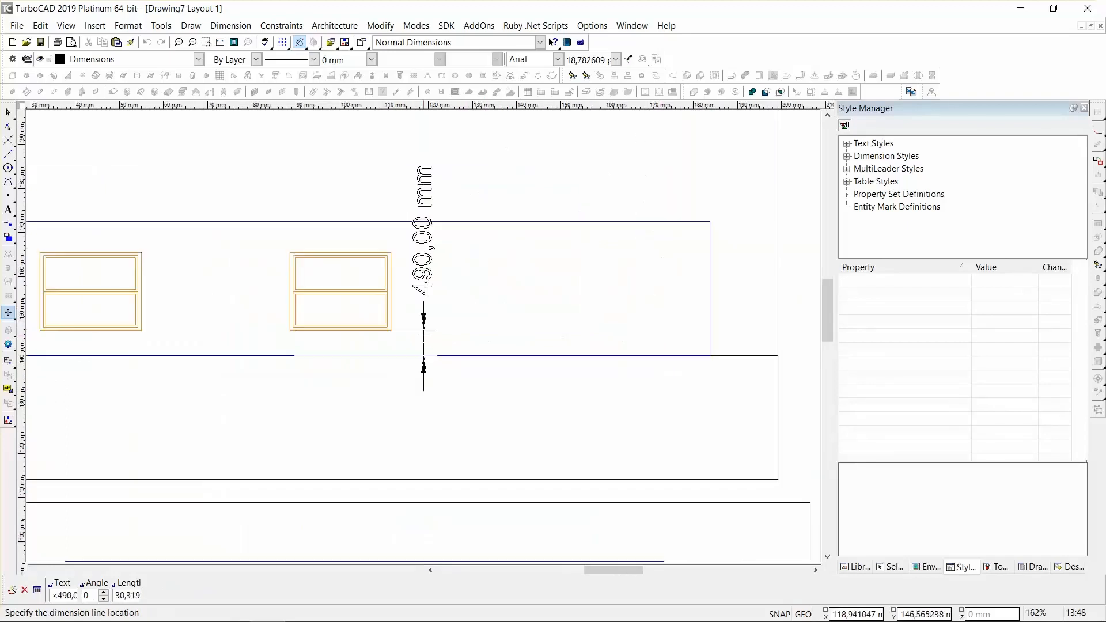
{"action": "left_click", "coordinate": [443, 192]}
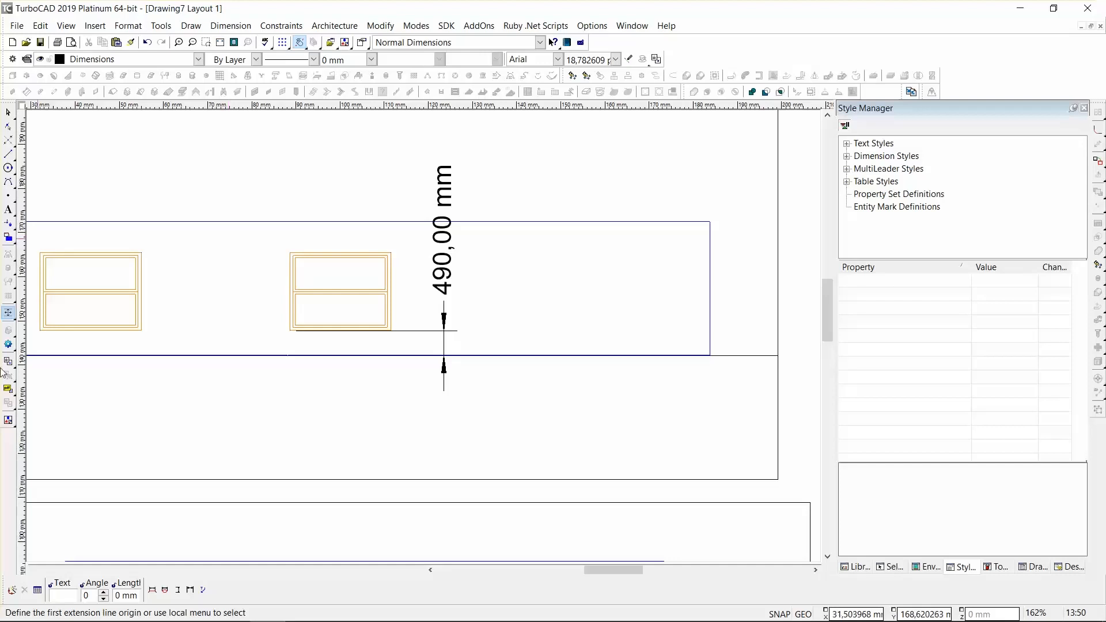
Return from the layout to model space and show the house in the south-east isometric view.
{"action": "scroll", "coordinate": [220, 430], "scroll_direction": "down", "scroll_amount": 3}
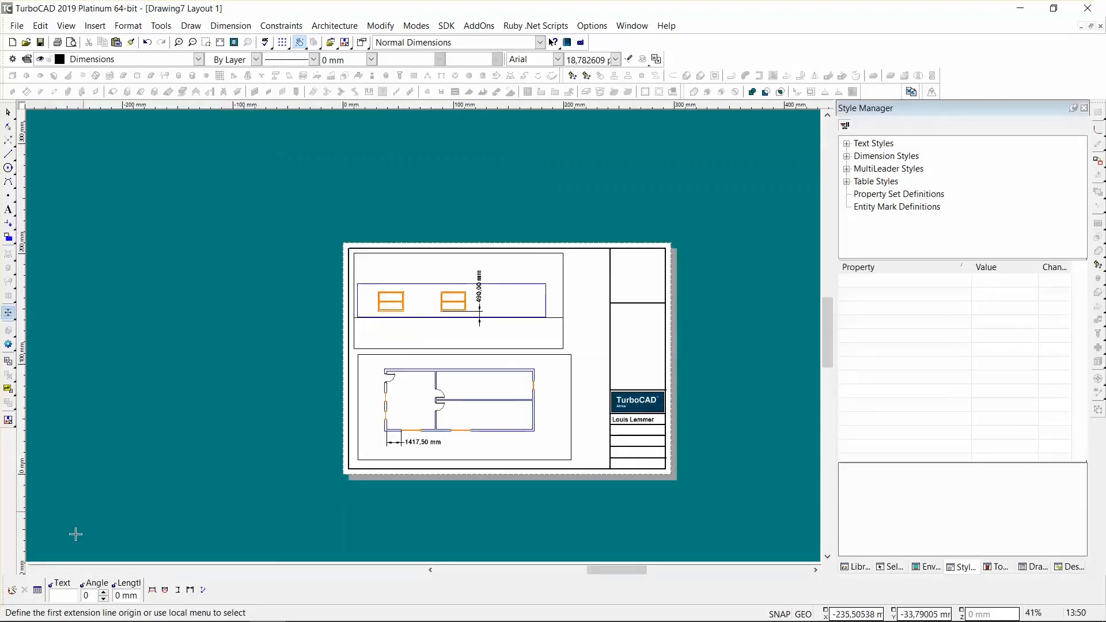
{"action": "left_click", "coordinate": [21, 104]}
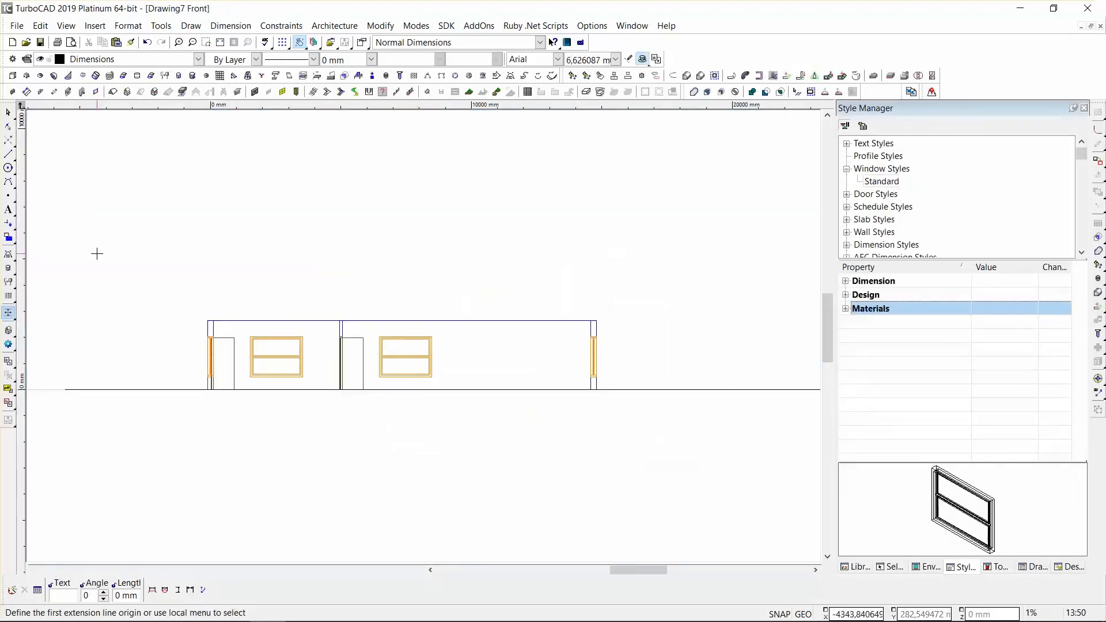
{"action": "right_click", "coordinate": [406, 266]}
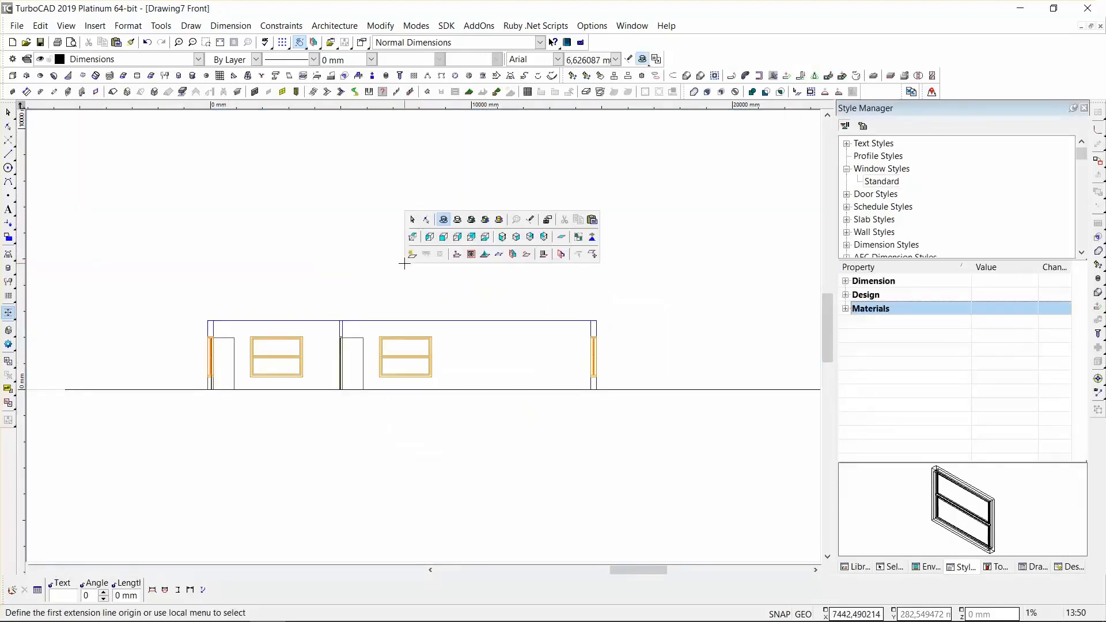
{"action": "left_click", "coordinate": [520, 247]}
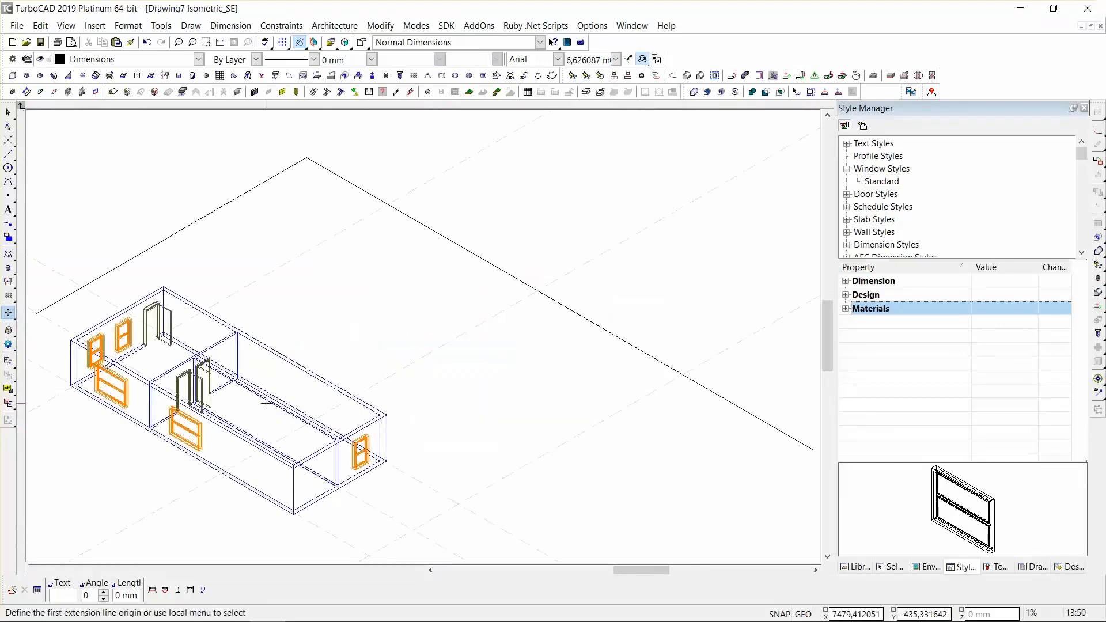
{"action": "scroll", "coordinate": [426, 333], "scroll_direction": "up", "scroll_amount": 2}
{"action": "scroll", "coordinate": [423, 336], "scroll_direction": "down", "scroll_amount": 2}
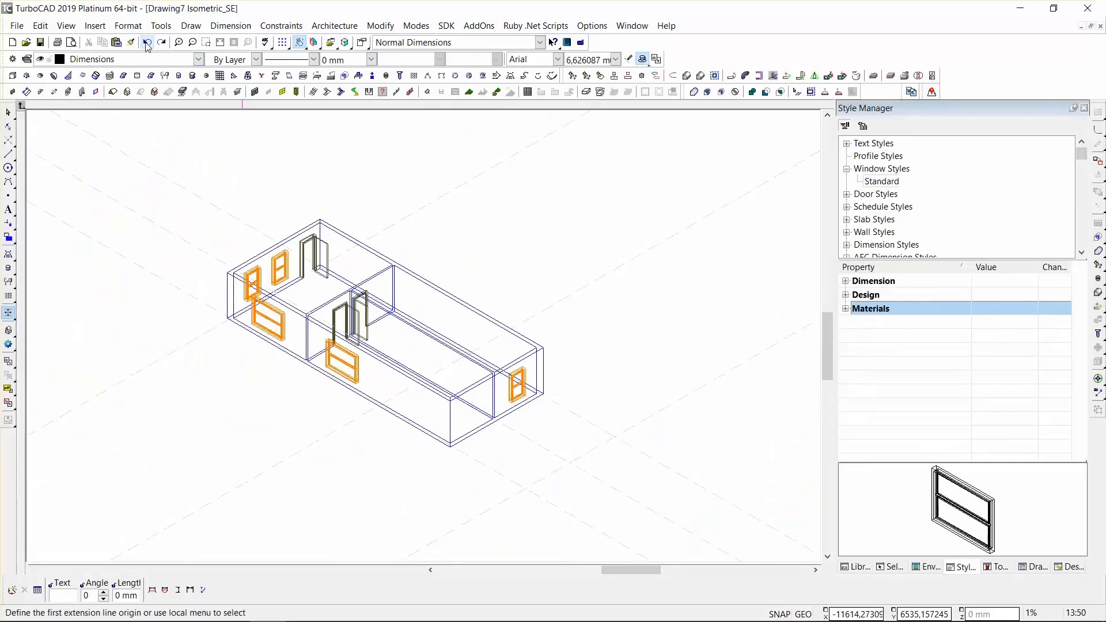
{"action": "scroll", "coordinate": [294, 314], "scroll_direction": "up", "scroll_amount": 1}
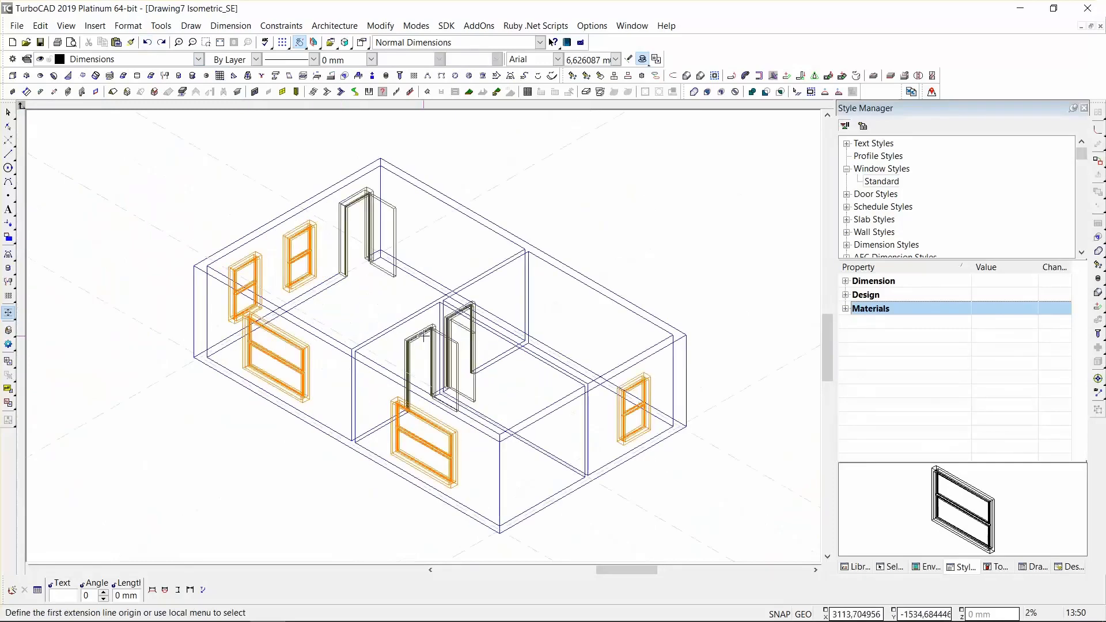
Start a new roof and align the workplane by facet to the top face of the rear long wall.
{"action": "left_click", "coordinate": [113, 92]}
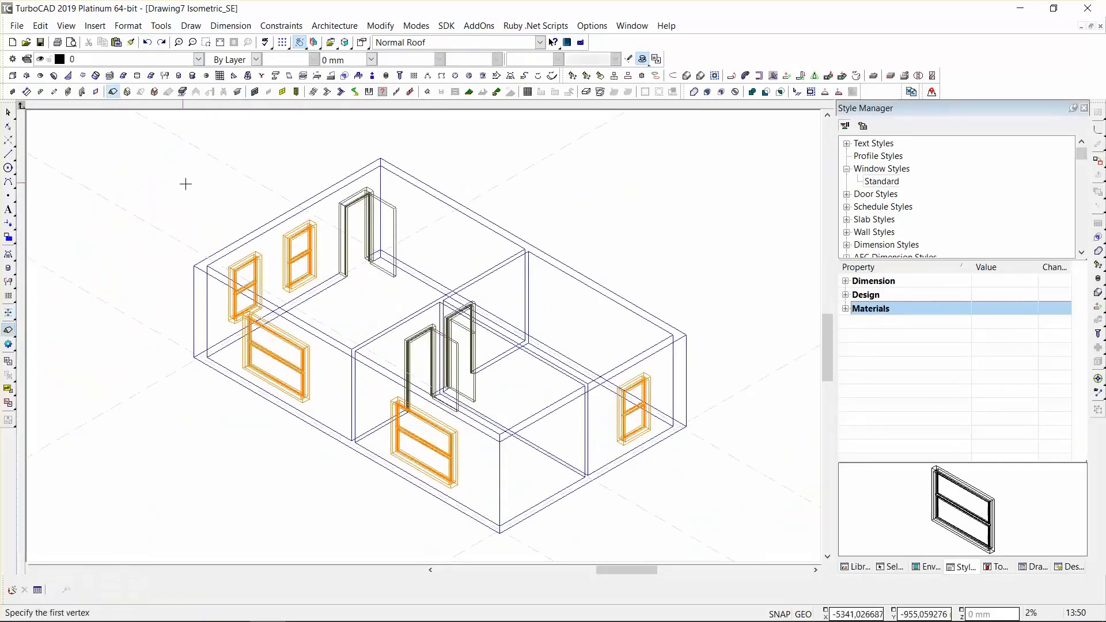
{"action": "right_click", "coordinate": [186, 184]}
{"action": "left_click", "coordinate": [290, 174]}
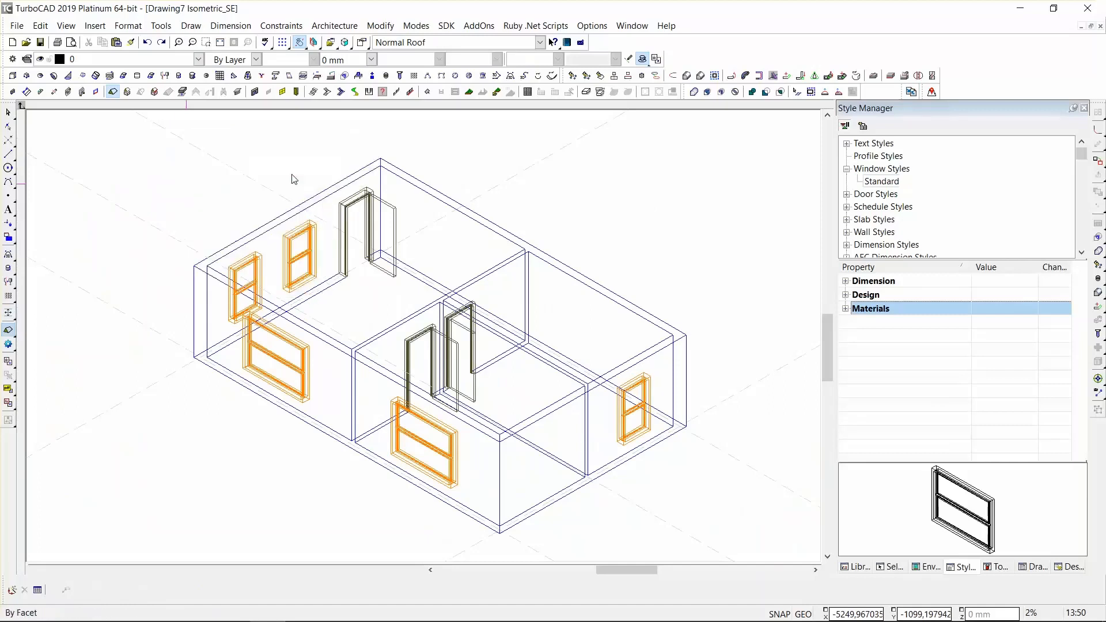
{"action": "left_click", "coordinate": [394, 171]}
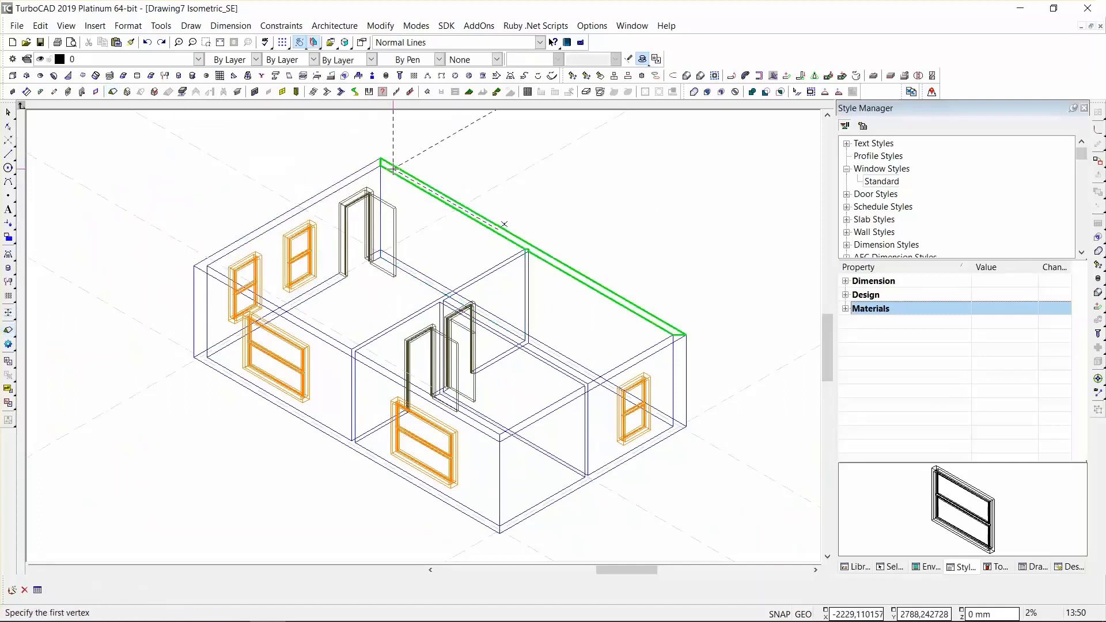
Trace the roof through the house's four outer top wall corners, assign it to the Roof layer and finish it.
{"action": "left_click", "coordinate": [193, 266]}
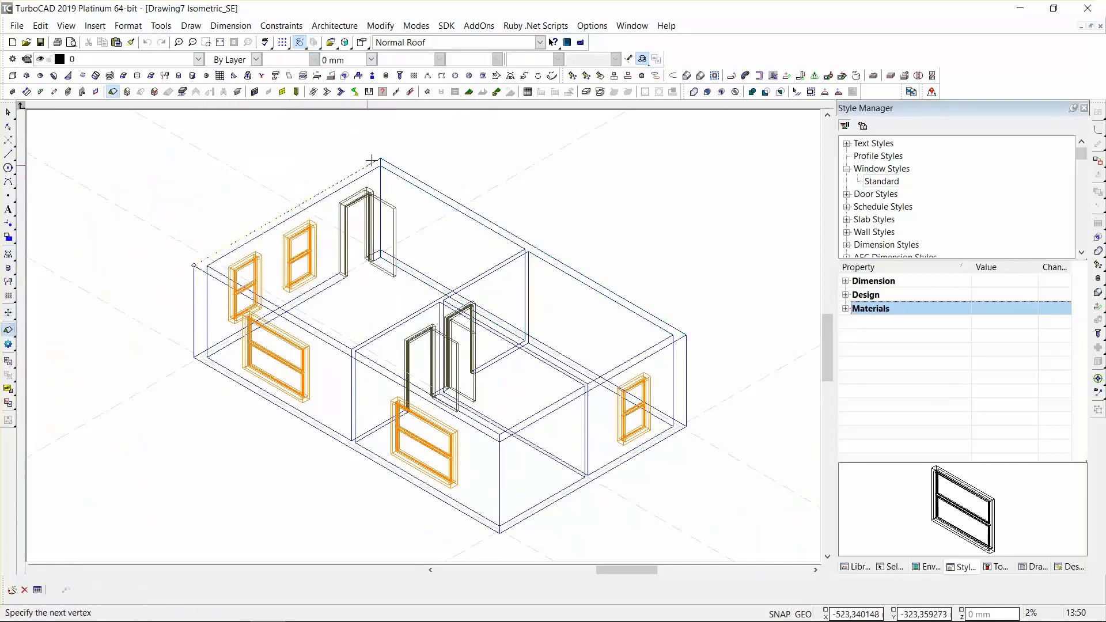
{"action": "left_click", "coordinate": [685, 335]}
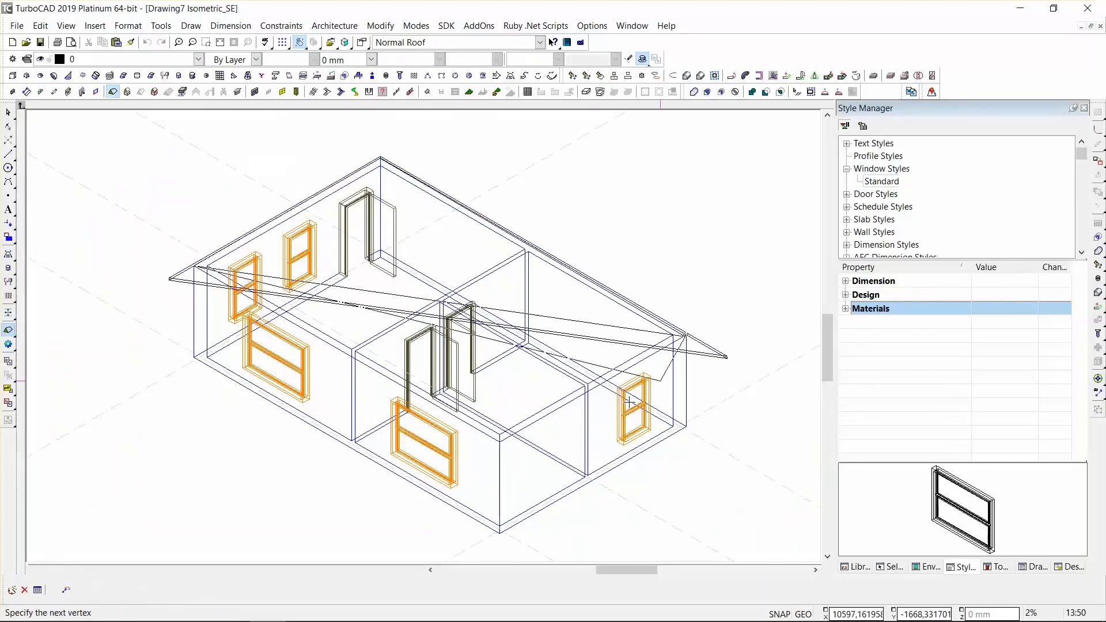
{"action": "left_click", "coordinate": [503, 444]}
{"action": "left_click", "coordinate": [198, 58]}
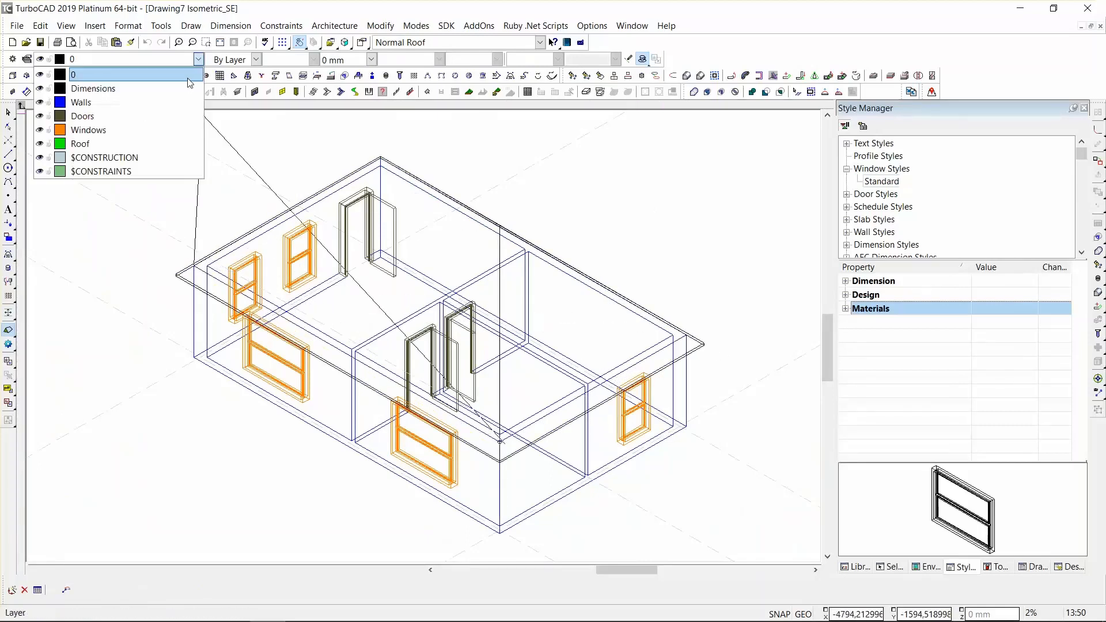
{"action": "left_click", "coordinate": [140, 143]}
{"action": "right_click", "coordinate": [333, 177]}
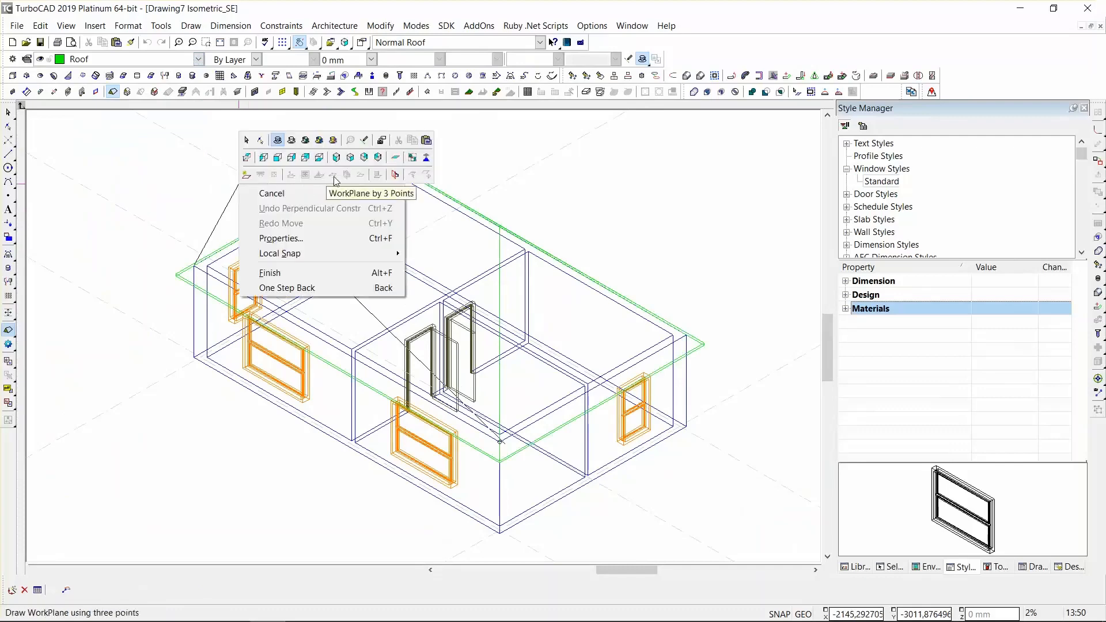
{"action": "left_click", "coordinate": [294, 274]}
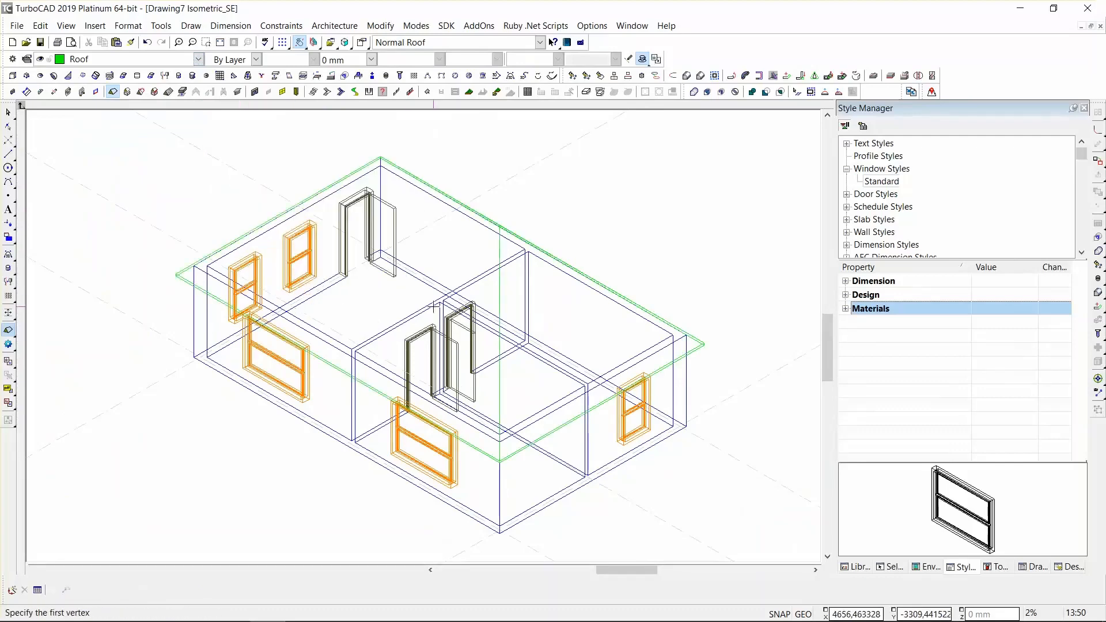
Edit the slope angle of the roof's two short end facets to make them vertical, forming gable ends.
{"action": "scroll", "coordinate": [419, 292], "scroll_direction": "down", "scroll_amount": 3}
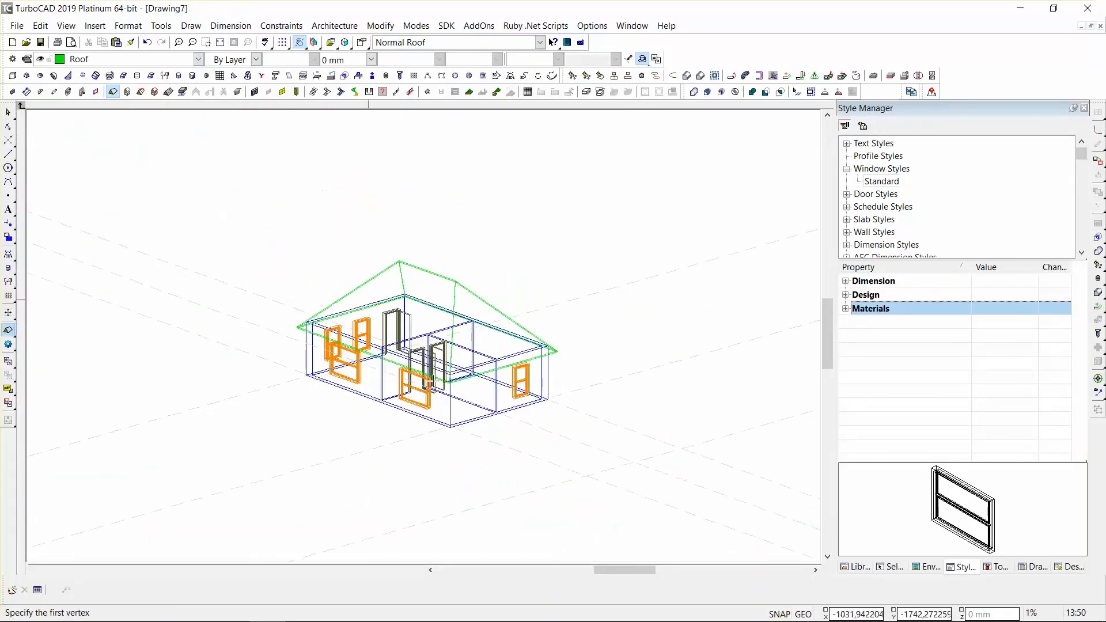
{"action": "scroll", "coordinate": [423, 335], "scroll_direction": "up", "scroll_amount": 2}
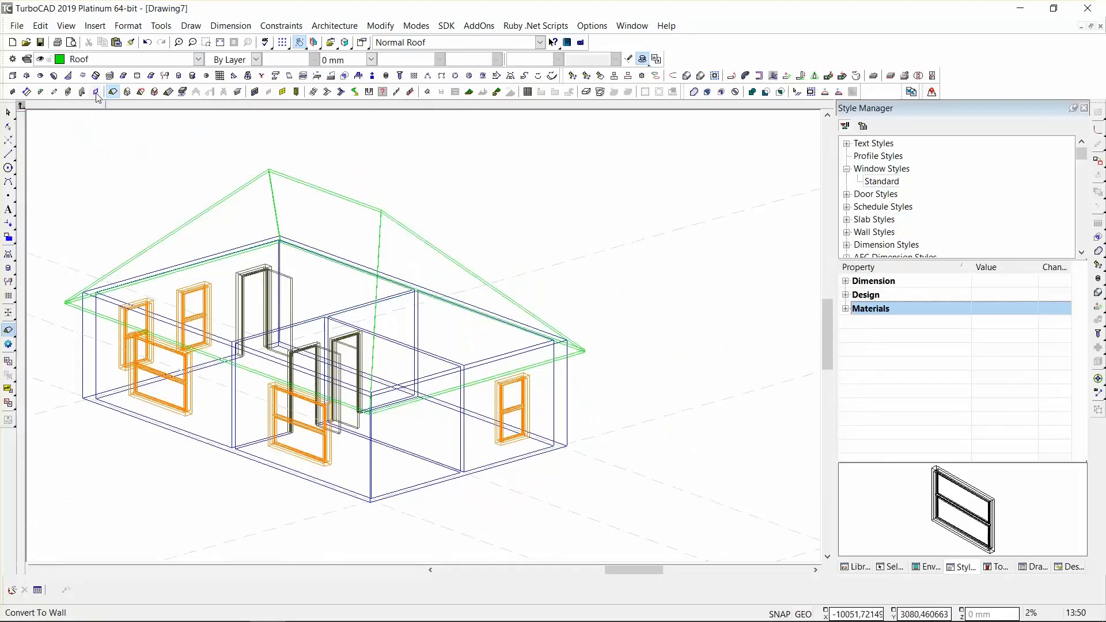
{"action": "left_click", "coordinate": [140, 92]}
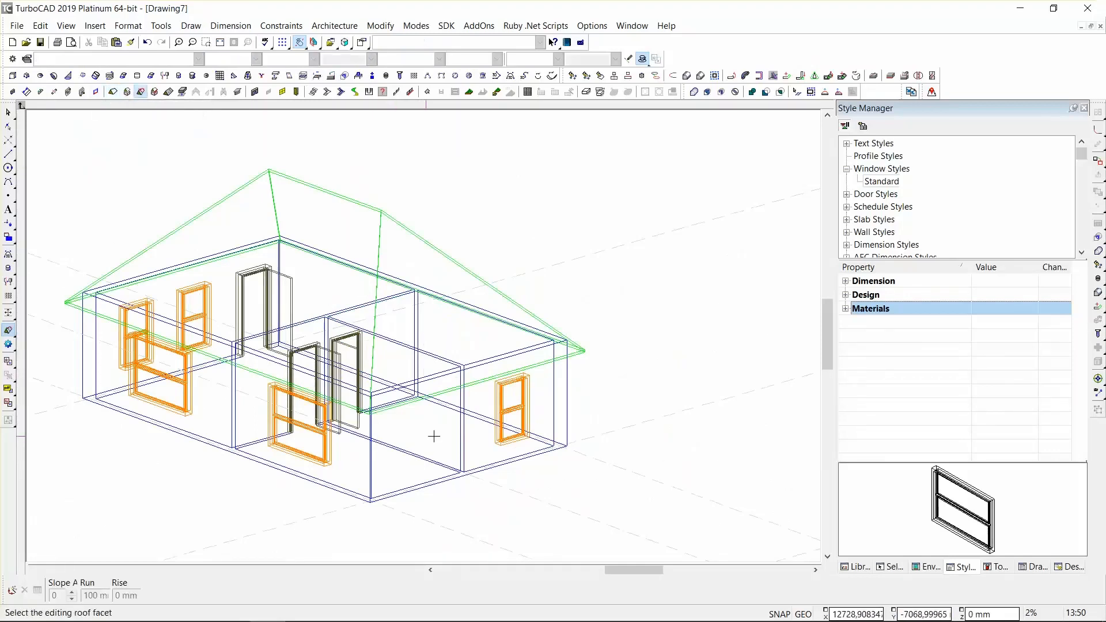
{"action": "left_click", "coordinate": [452, 386]}
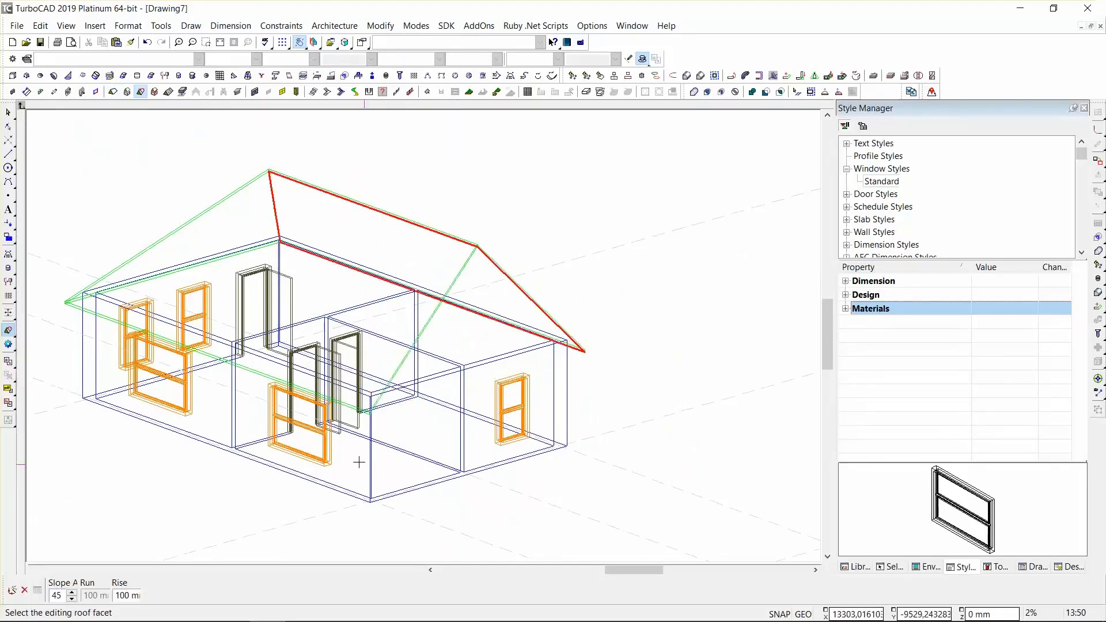
{"action": "left_click", "coordinate": [190, 263]}
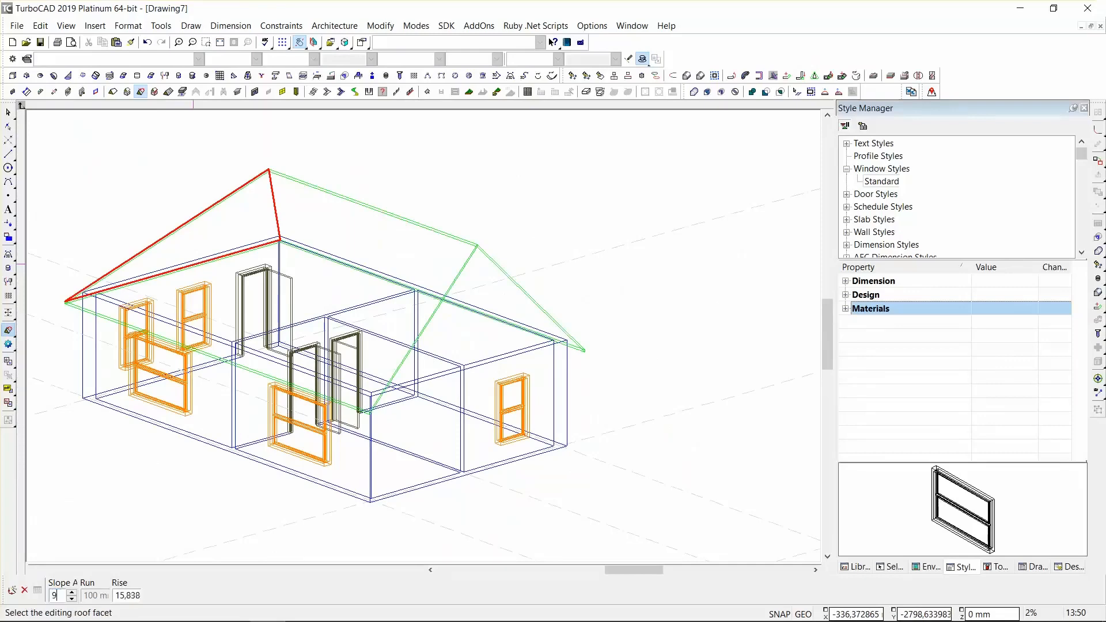
View the gable-roofed house shaded from the current isometric angle and return it to wireframe.
{"action": "right_click", "coordinate": [283, 280]}
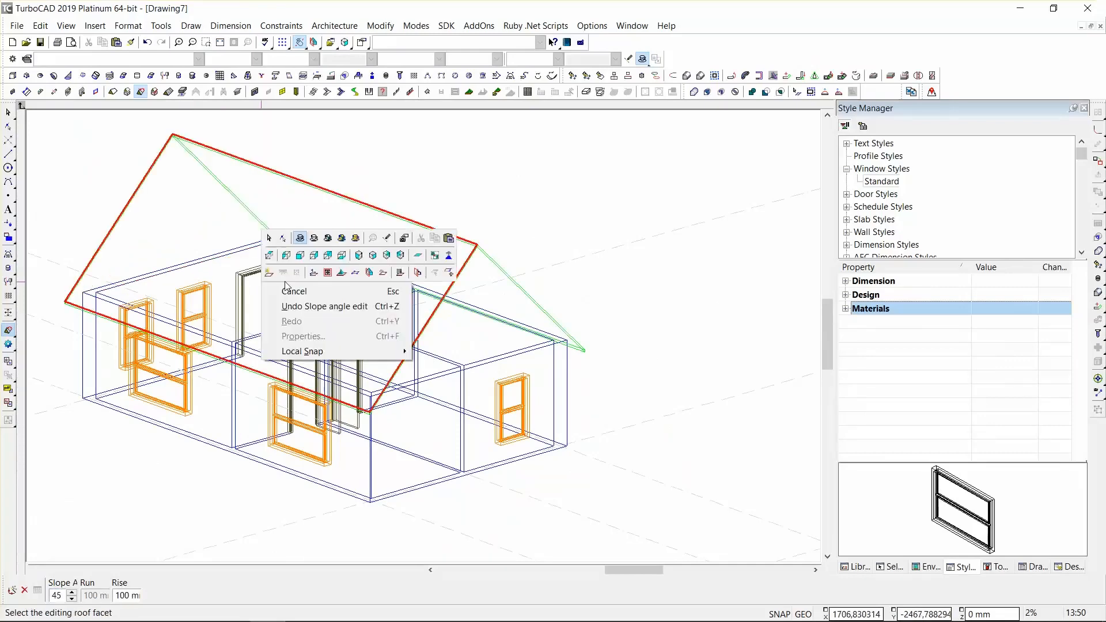
{"action": "left_click", "coordinate": [329, 235]}
{"action": "mouse_move", "coordinate": [466, 280]}
{"action": "middle_mouse_down", "text": "shift"}
{"action": "mouse_move", "coordinate": [382, 257]}
{"action": "mouse_move", "coordinate": [356, 234]}
{"action": "mouse_move", "coordinate": [478, 268]}
{"action": "middle_mouse_up", "text": "shift"}
{"action": "right_click", "coordinate": [478, 268]}
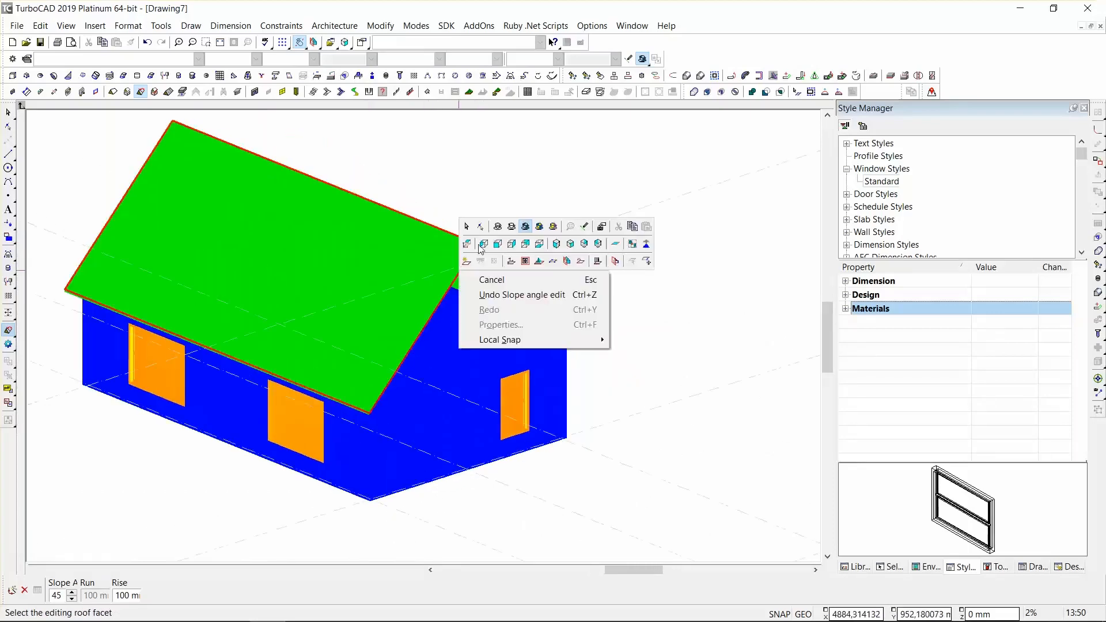
{"action": "left_click", "coordinate": [497, 225]}
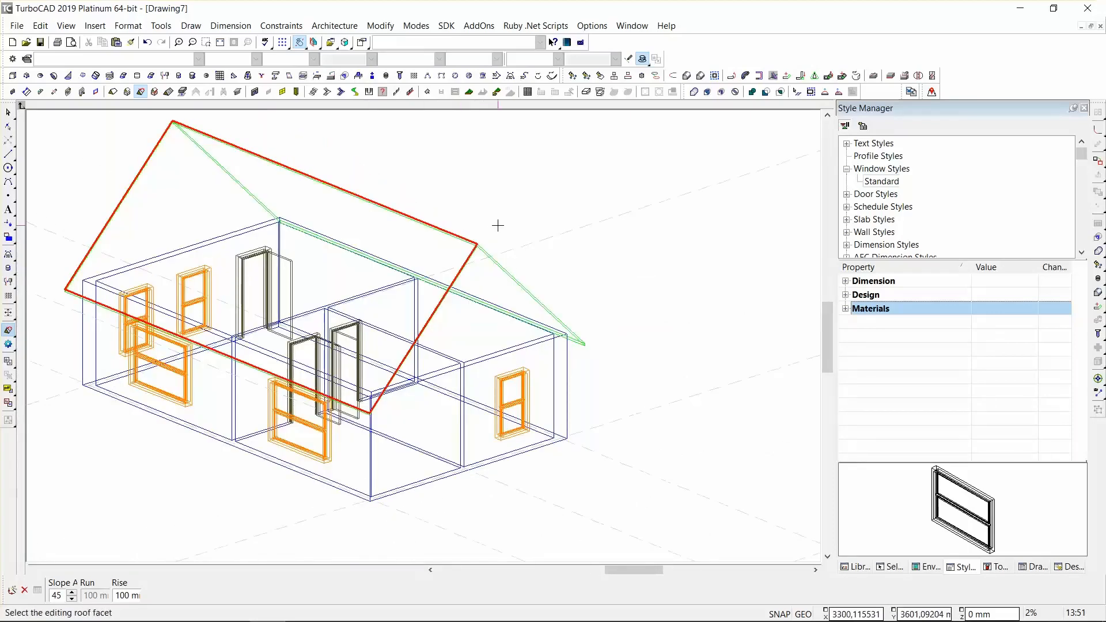
Extend the house's two short end walls up to the roof to close the gables.
{"action": "left_click", "coordinate": [155, 92]}
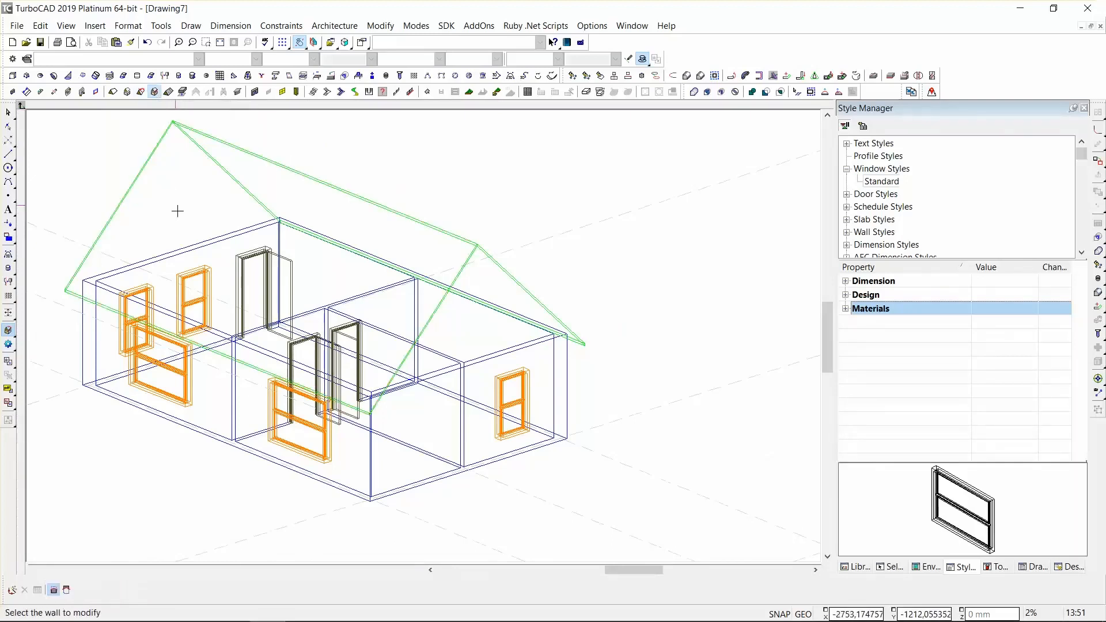
{"action": "left_click", "coordinate": [198, 251]}
{"action": "left_click", "coordinate": [151, 154]}
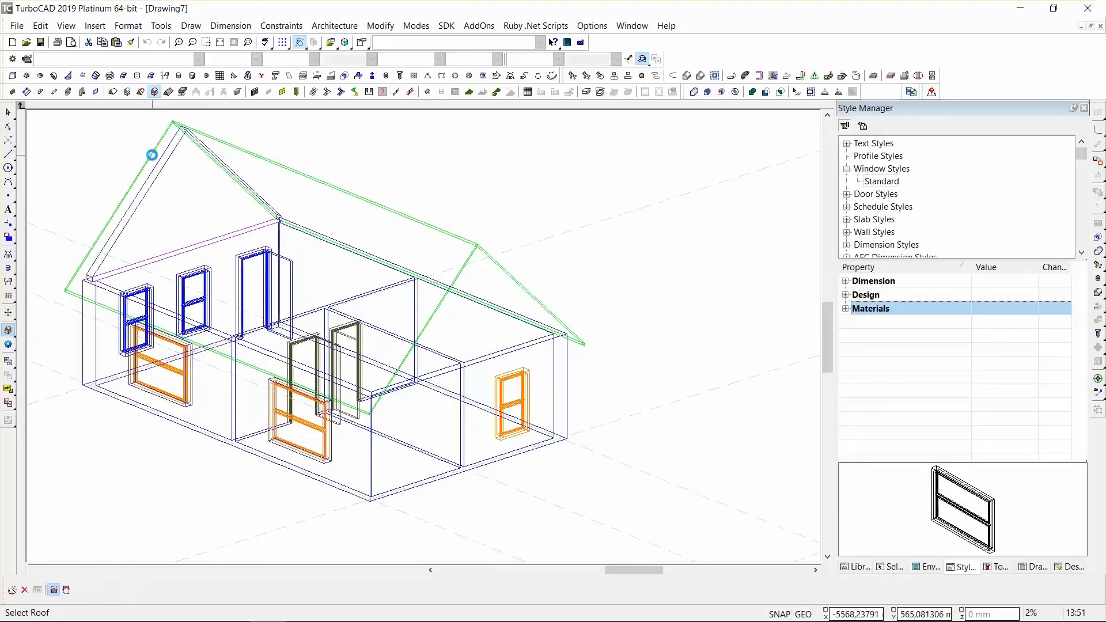
{"action": "left_click", "coordinate": [494, 358]}
{"action": "left_click", "coordinate": [511, 279]}
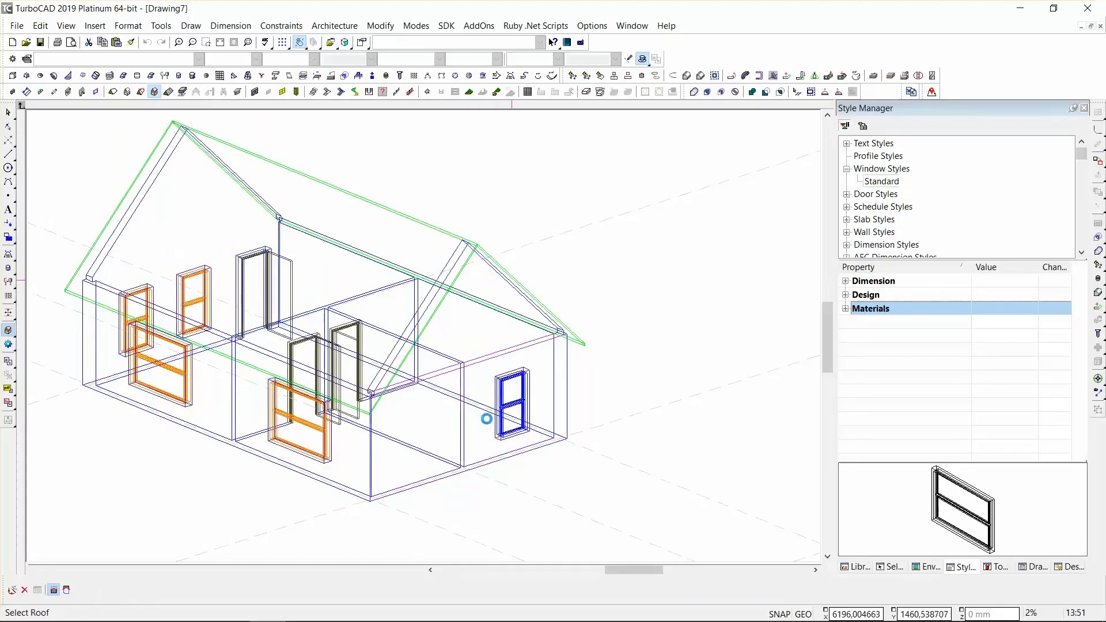
Extend the two interior partition walls up to the underside of the same roof.
{"action": "left_click", "coordinate": [368, 307]}
{"action": "left_click", "coordinate": [370, 200]}
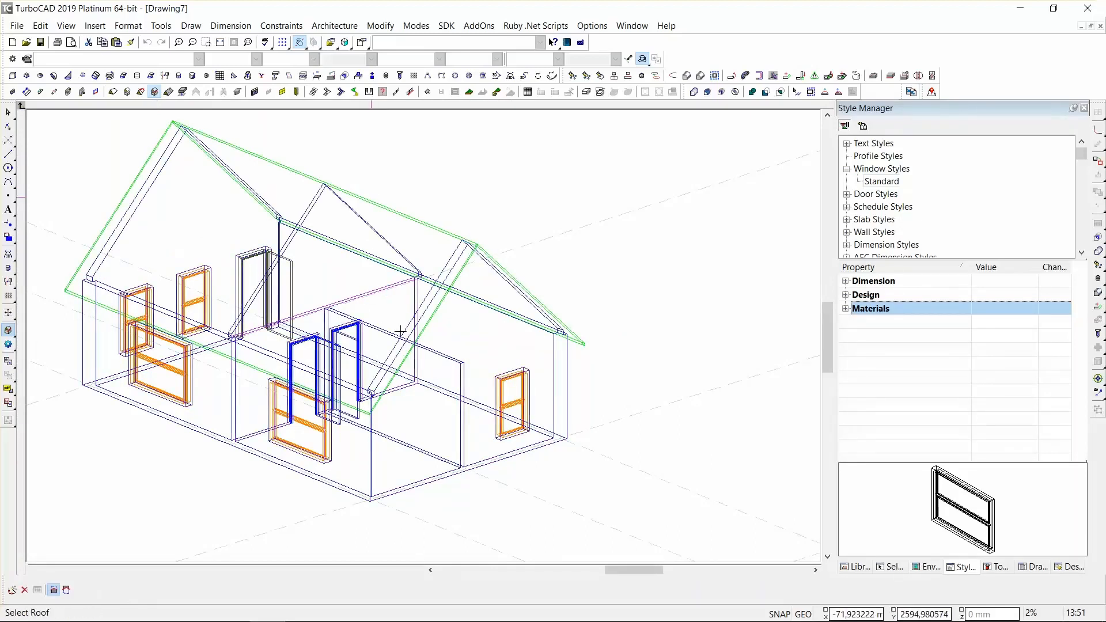
{"action": "left_click", "coordinate": [437, 357]}
{"action": "left_click", "coordinate": [427, 227]}
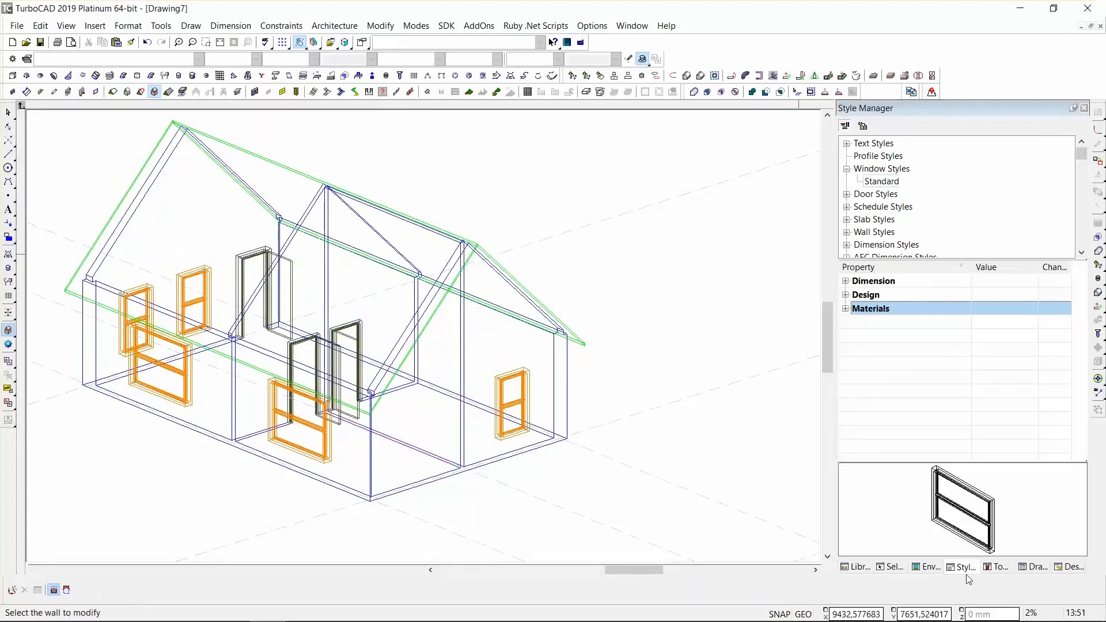
Hide the Roof layer and shade the model to check the extended walls.
{"action": "left_click", "coordinate": [1068, 567]}
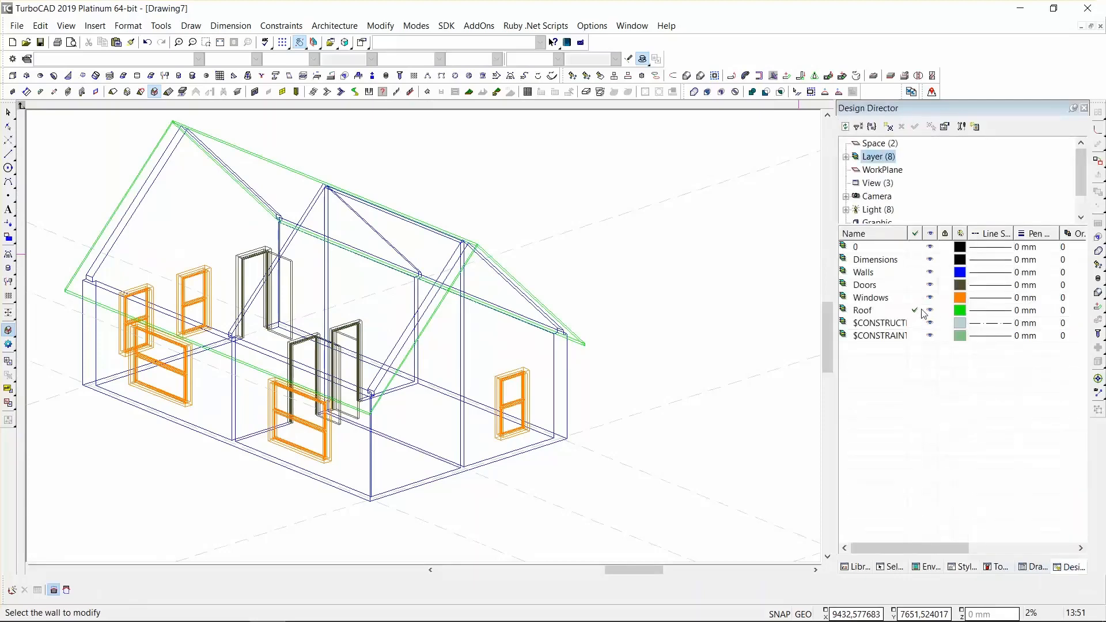
{"action": "left_click", "coordinate": [929, 309]}
{"action": "right_click", "coordinate": [236, 228]}
{"action": "left_click", "coordinate": [294, 184]}
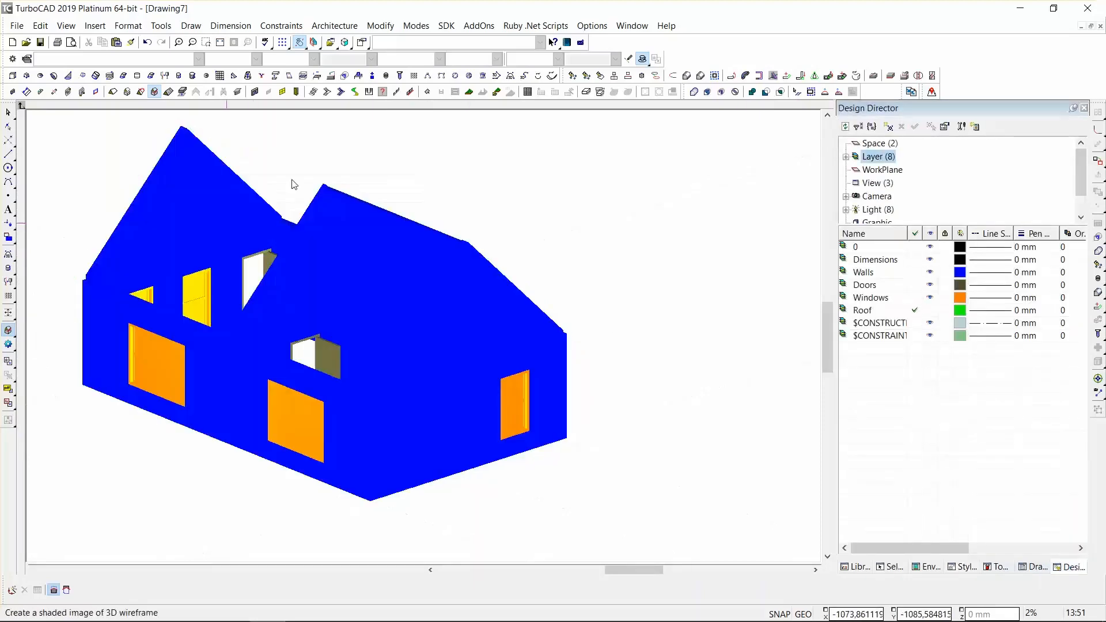
Show the house in hidden-line mode and inspect the gable and partition walls from several sides.
{"action": "right_click", "coordinate": [372, 264]}
{"action": "left_click", "coordinate": [431, 235]}
{"action": "middle_click_drag", "start_coordinate": [426, 249], "coordinate": [288, 332]}
{"action": "scroll", "coordinate": [518, 299], "scroll_direction": "down", "scroll_amount": 4}
{"action": "middle_click_drag", "start_coordinate": [512, 302], "coordinate": [257, 358]}
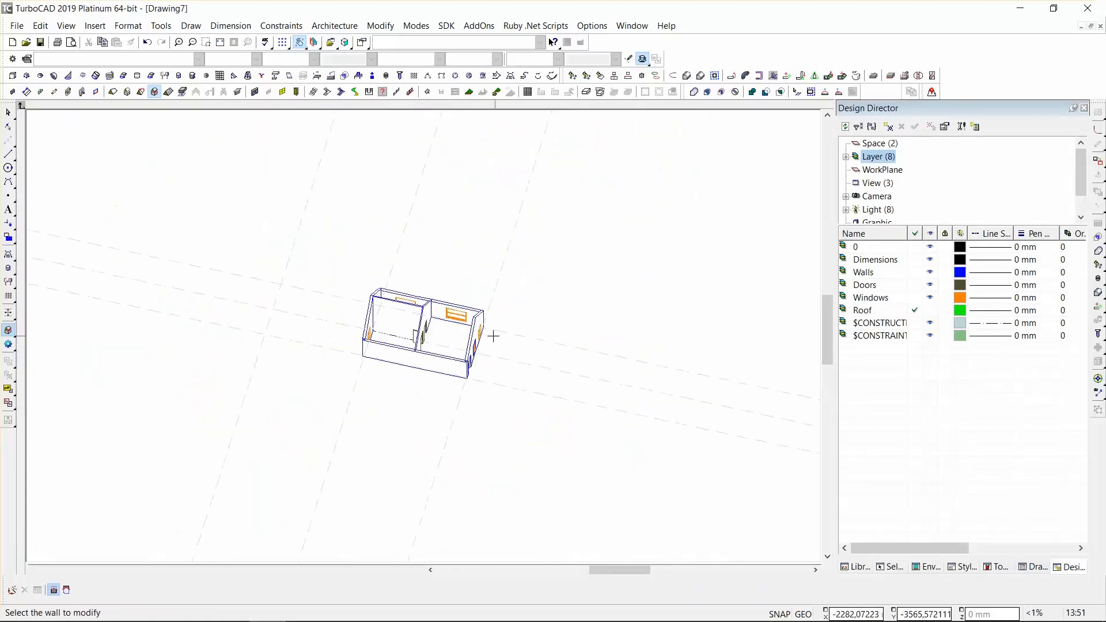
{"action": "scroll", "coordinate": [493, 336], "scroll_direction": "up", "scroll_amount": 5}
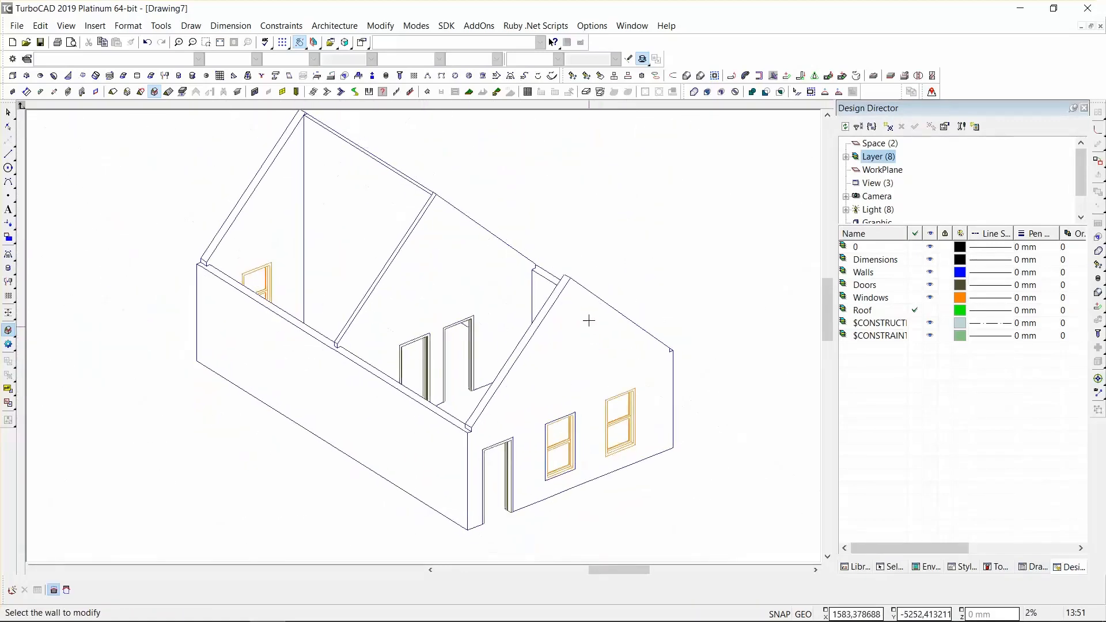
{"action": "middle_click_drag", "start_coordinate": [589, 321], "coordinate": [703, 306]}
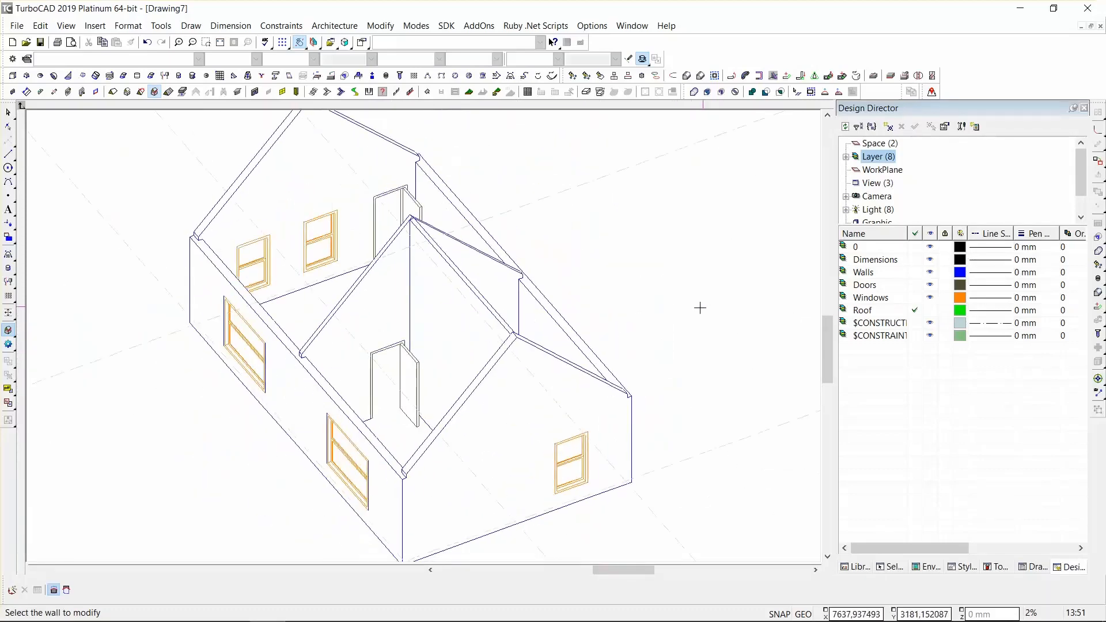
Return the model to wireframe and make the Roof layer visible again.
{"action": "right_click", "coordinate": [437, 313]}
{"action": "left_click", "coordinate": [461, 275]}
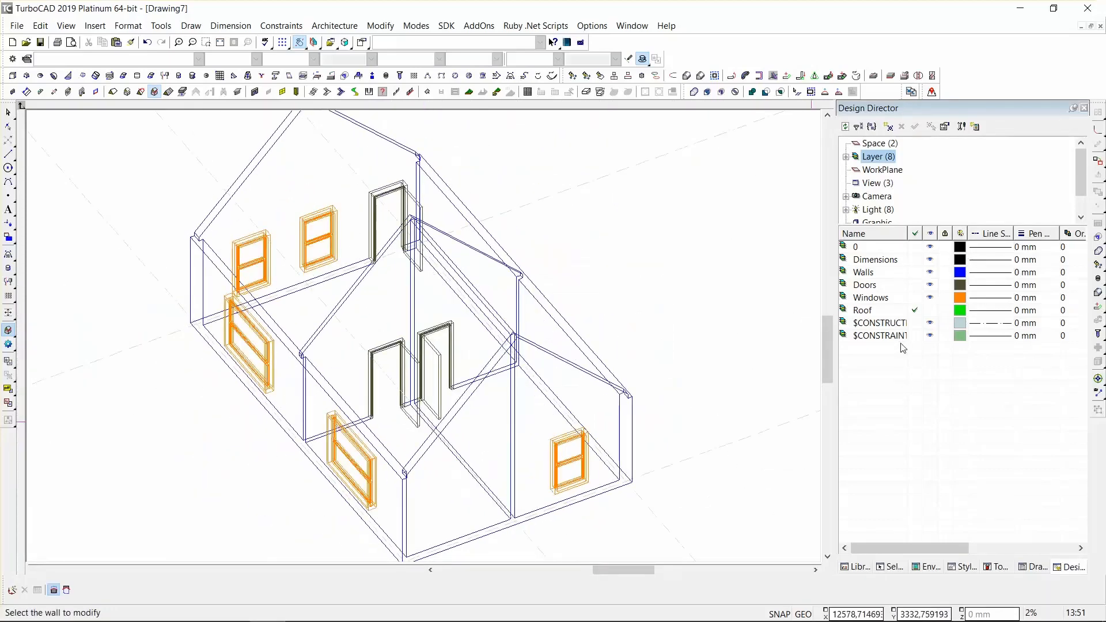
{"action": "left_click", "coordinate": [929, 310]}
{"action": "scroll", "coordinate": [447, 320], "scroll_direction": "down", "scroll_amount": 2}
{"action": "middle_click_drag", "start_coordinate": [447, 320], "coordinate": [326, 294]}
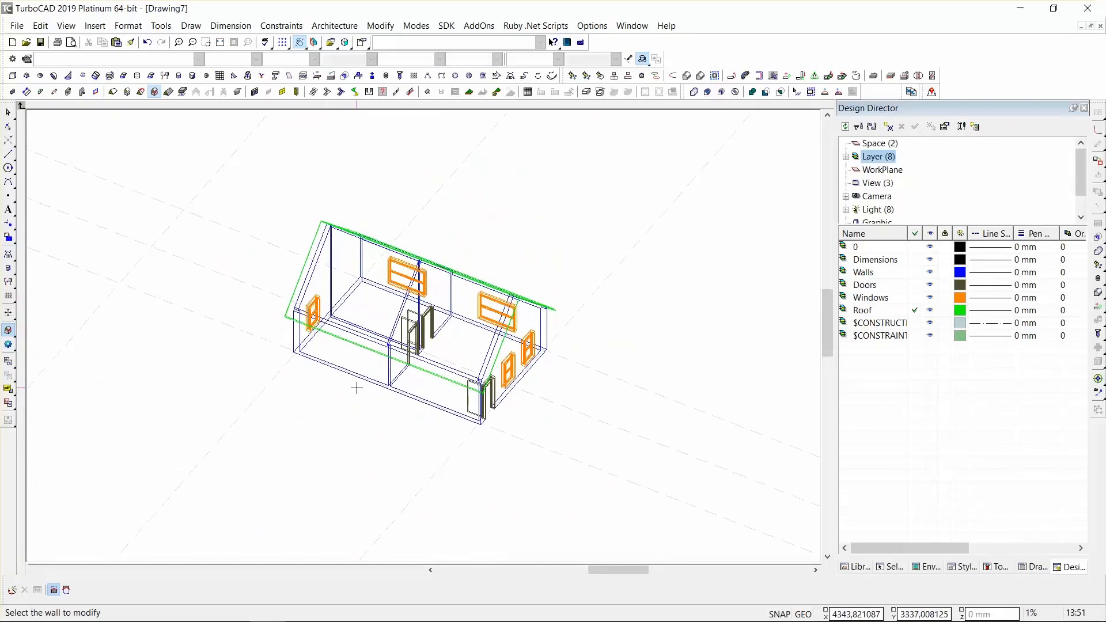
Delete all the walls, doors, windows and roof of the house and switch to the world plan view.
{"action": "key", "text": "ctrl+a"}
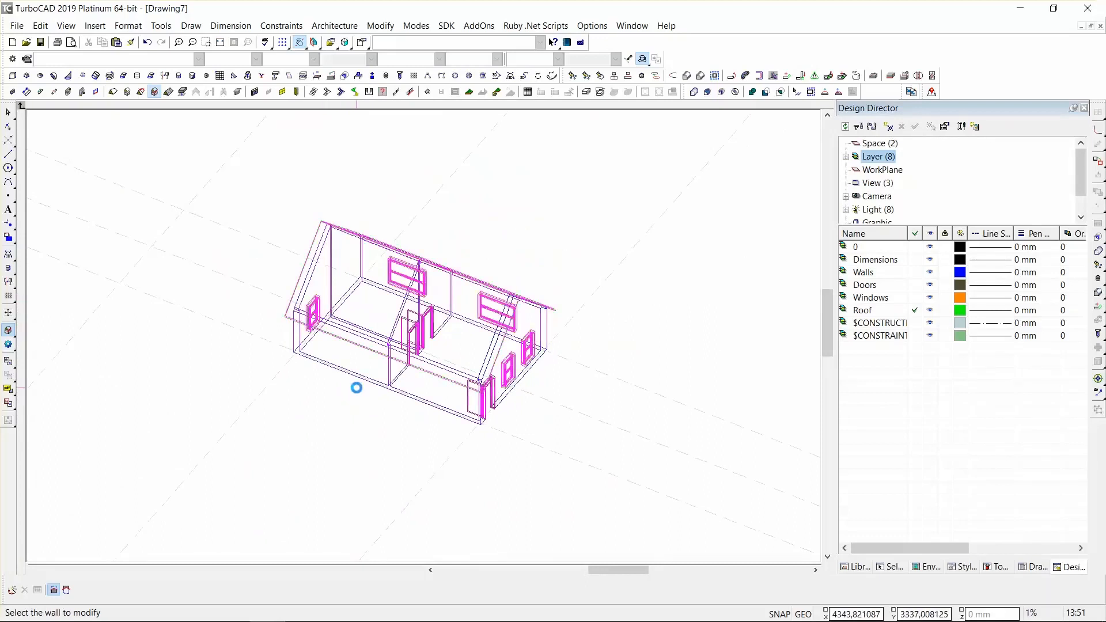
{"action": "key", "text": "Delete"}
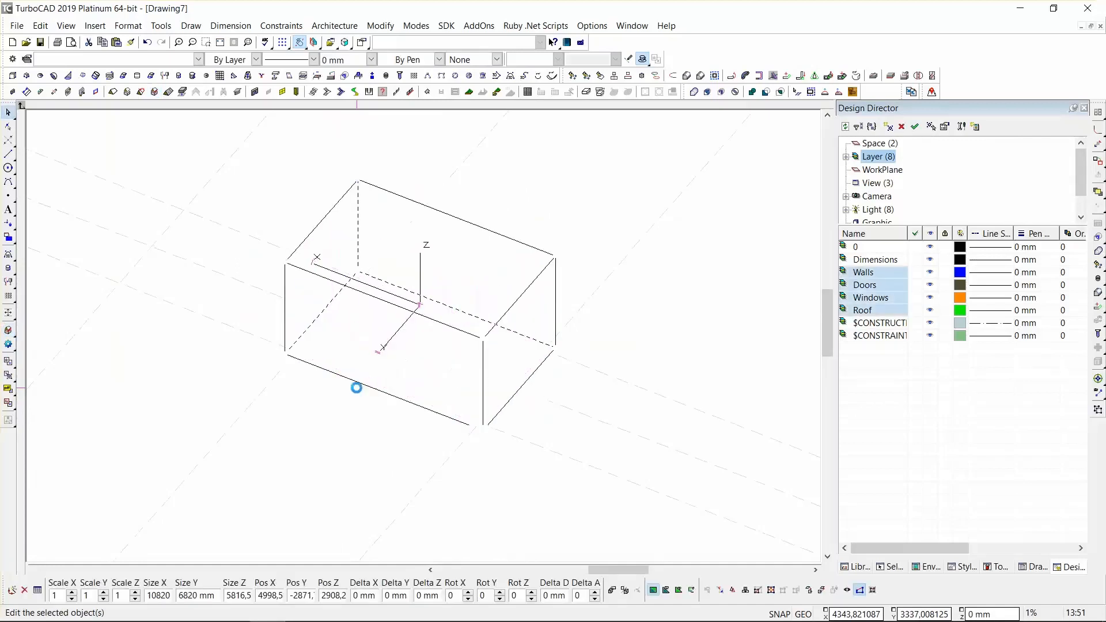
{"action": "right_click", "coordinate": [346, 260]}
{"action": "left_click", "coordinate": [353, 283]}
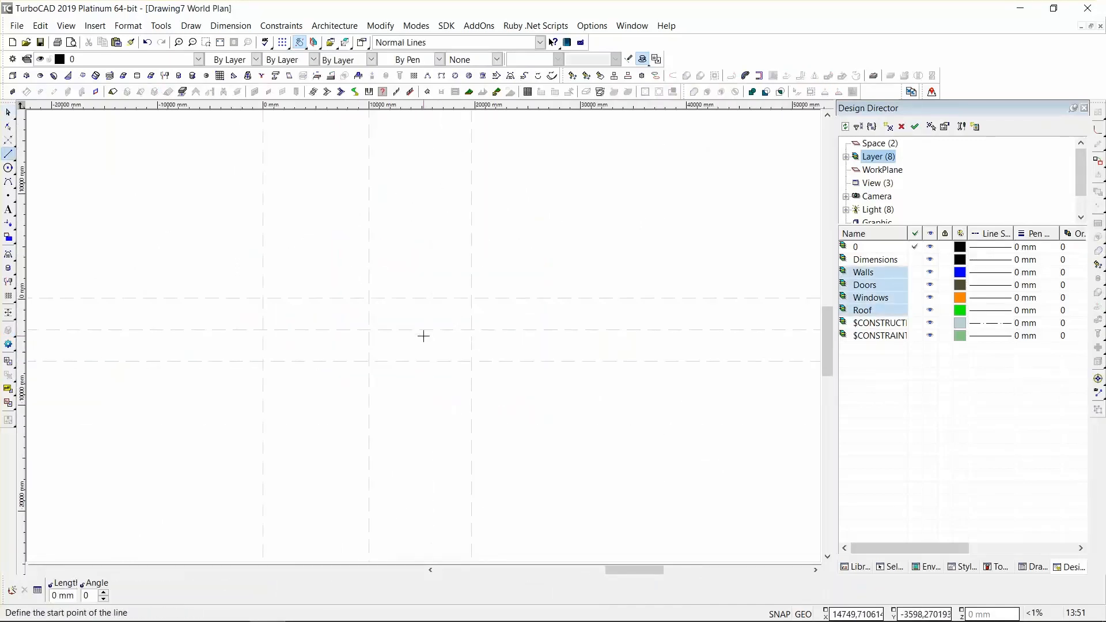
Add a parallel construction line 10 m above the uppermost horizontal construction line.
{"action": "left_click", "coordinate": [10, 143]}
{"action": "left_click", "coordinate": [50, 161]}
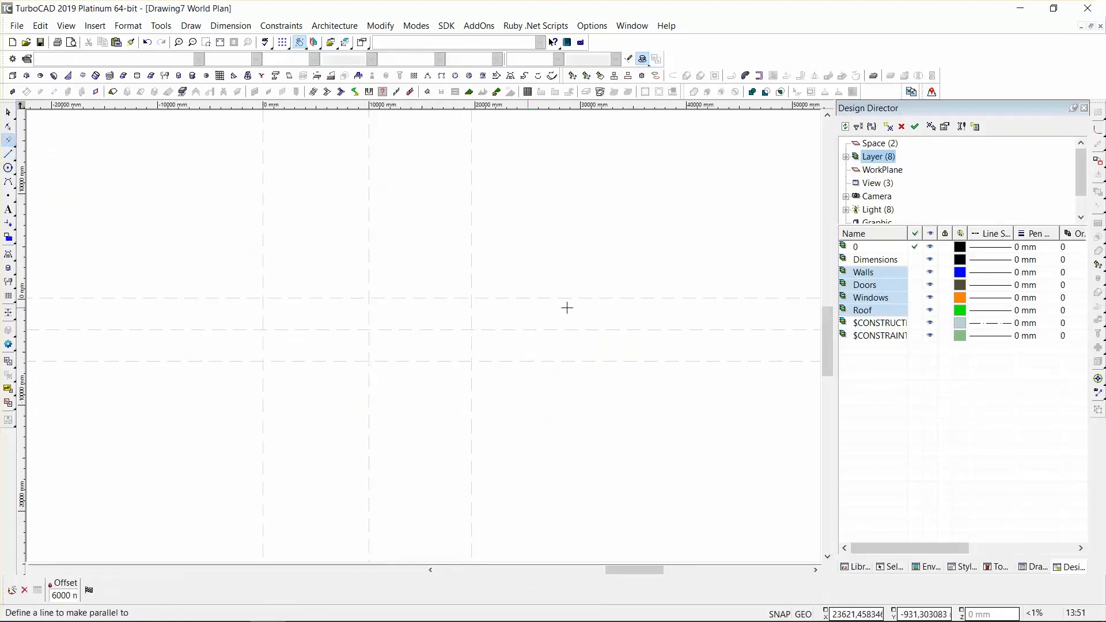
{"action": "key", "text": "Tab"}
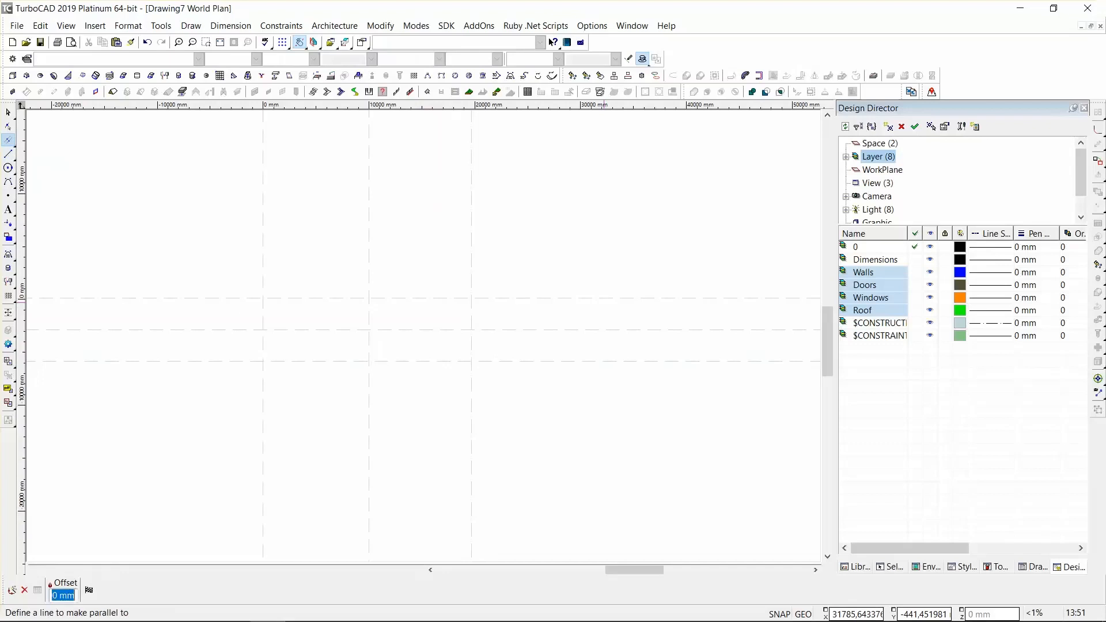
{"action": "type", "text": "10m"}
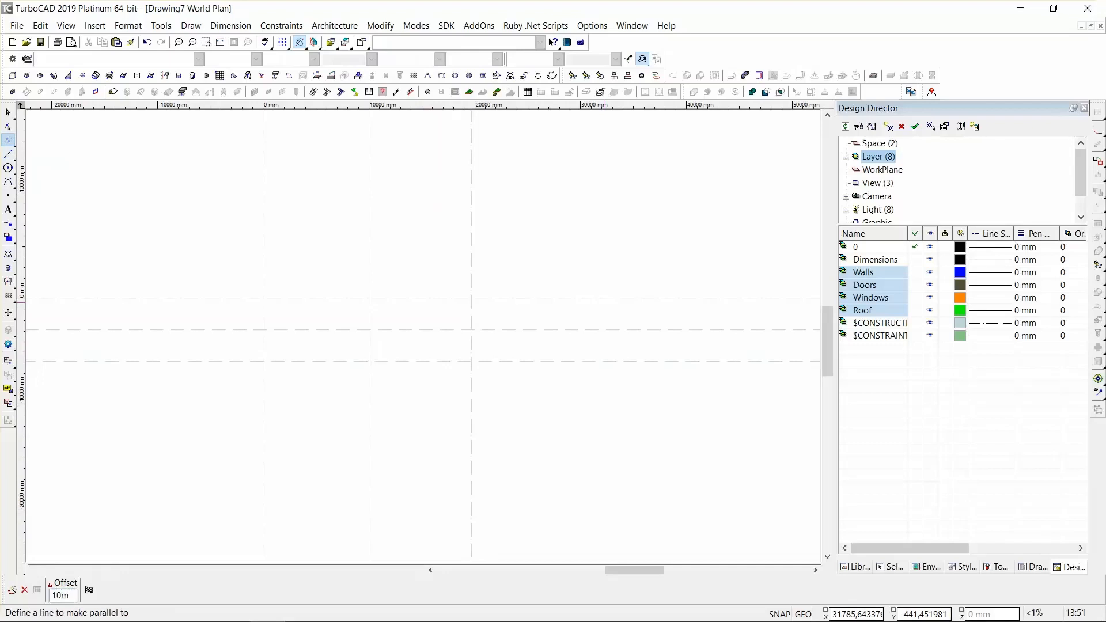
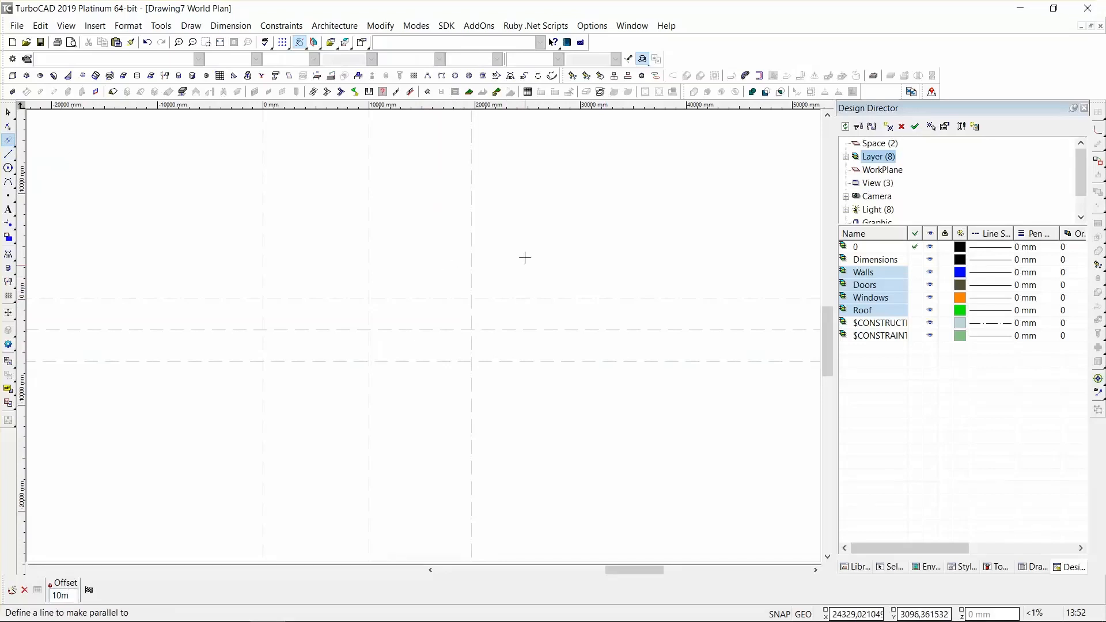
{"action": "left_click", "coordinate": [534, 297]}
{"action": "left_click", "coordinate": [530, 242]}
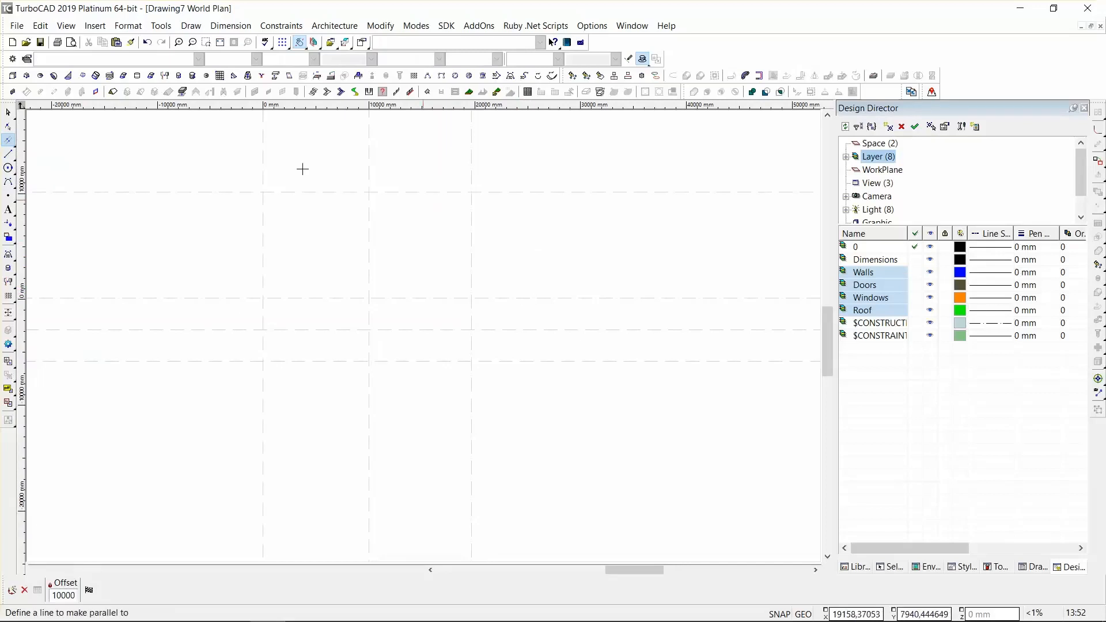
Draw a closed L-shaped outline of 150 mm thick walls through the construction line intersections.
{"action": "left_click", "coordinate": [11, 91]}
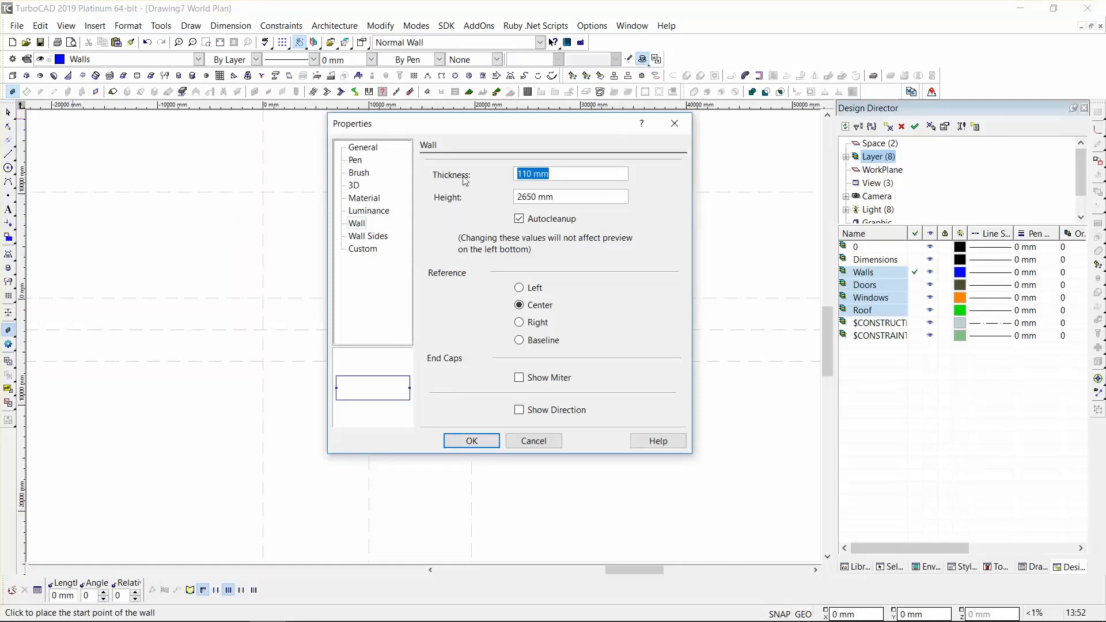
{"action": "type", "text": "150"}
{"action": "left_click", "coordinate": [471, 441]}
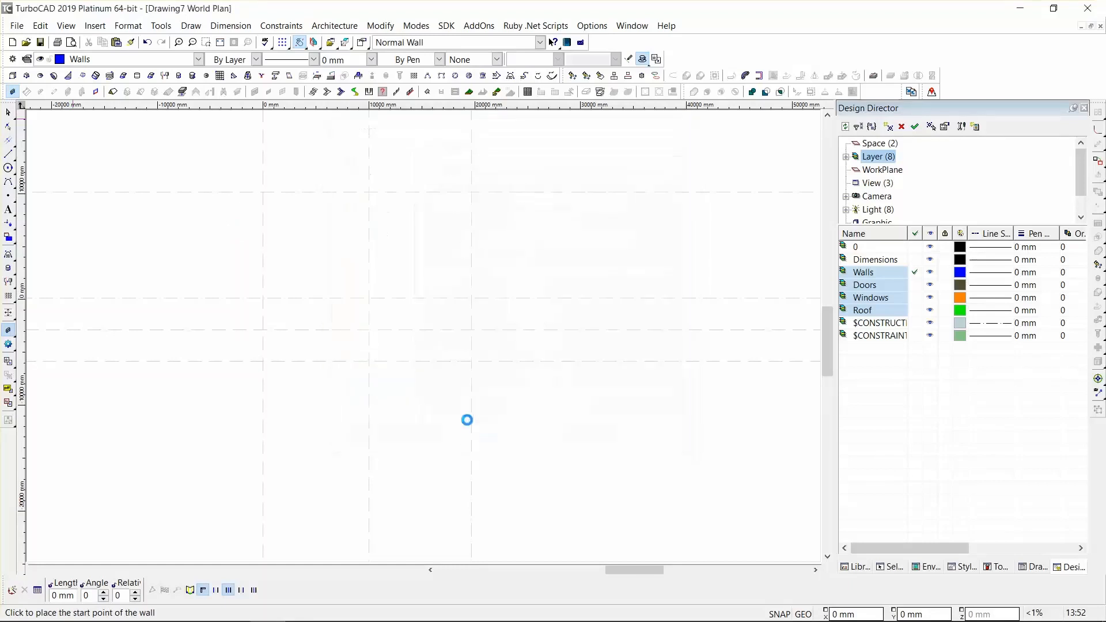
{"action": "left_click", "coordinate": [262, 190]}
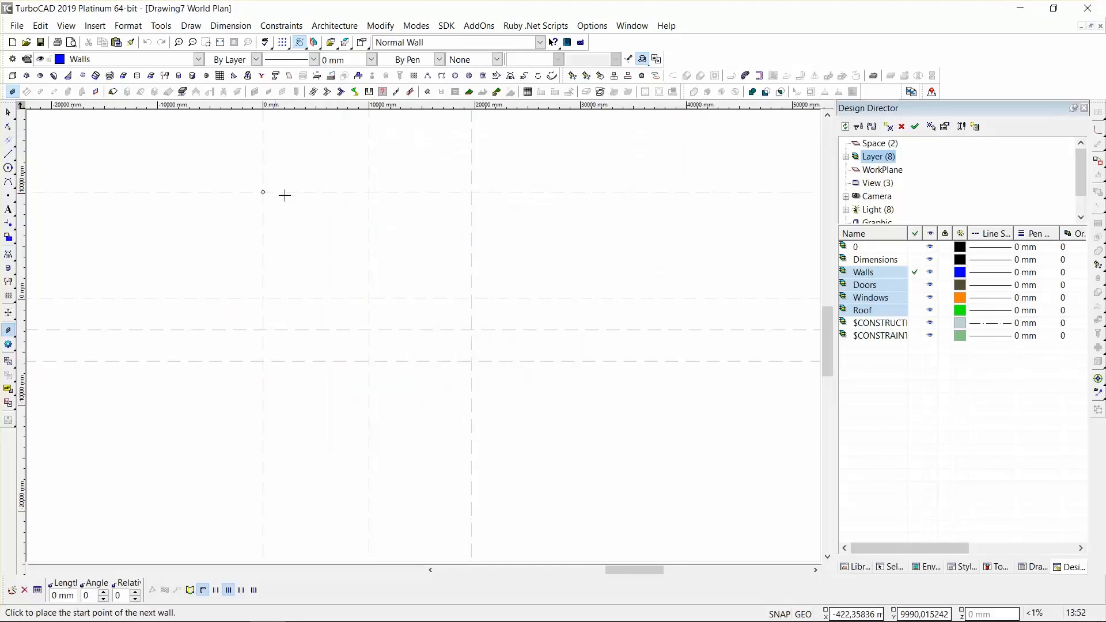
{"action": "left_click", "coordinate": [369, 192]}
{"action": "left_click", "coordinate": [369, 299]}
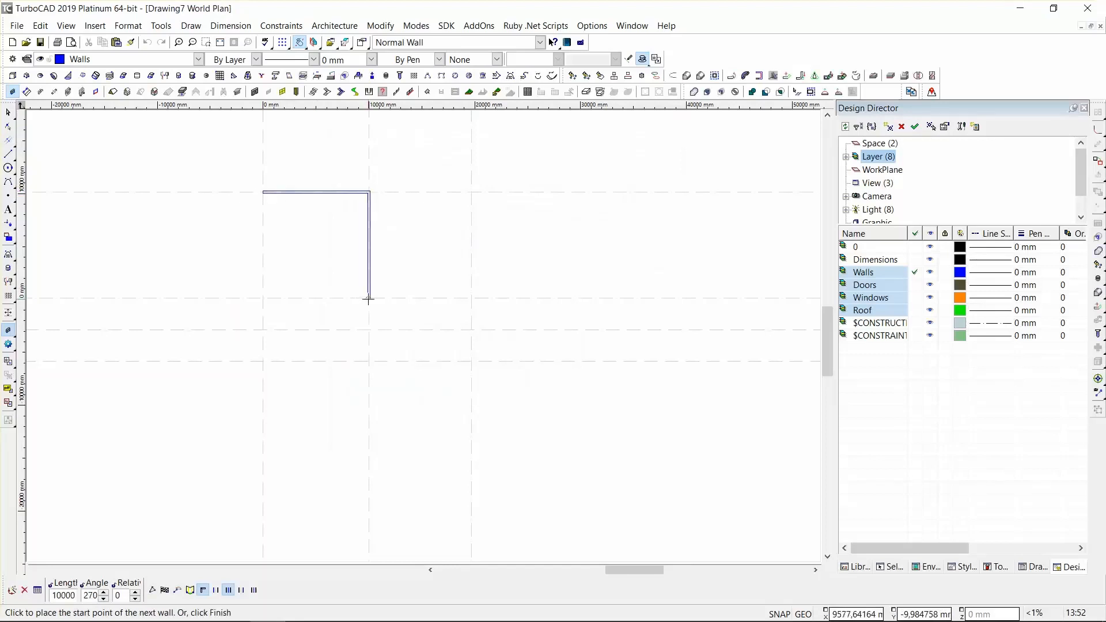
{"action": "left_click", "coordinate": [471, 299]}
{"action": "left_click", "coordinate": [471, 361]}
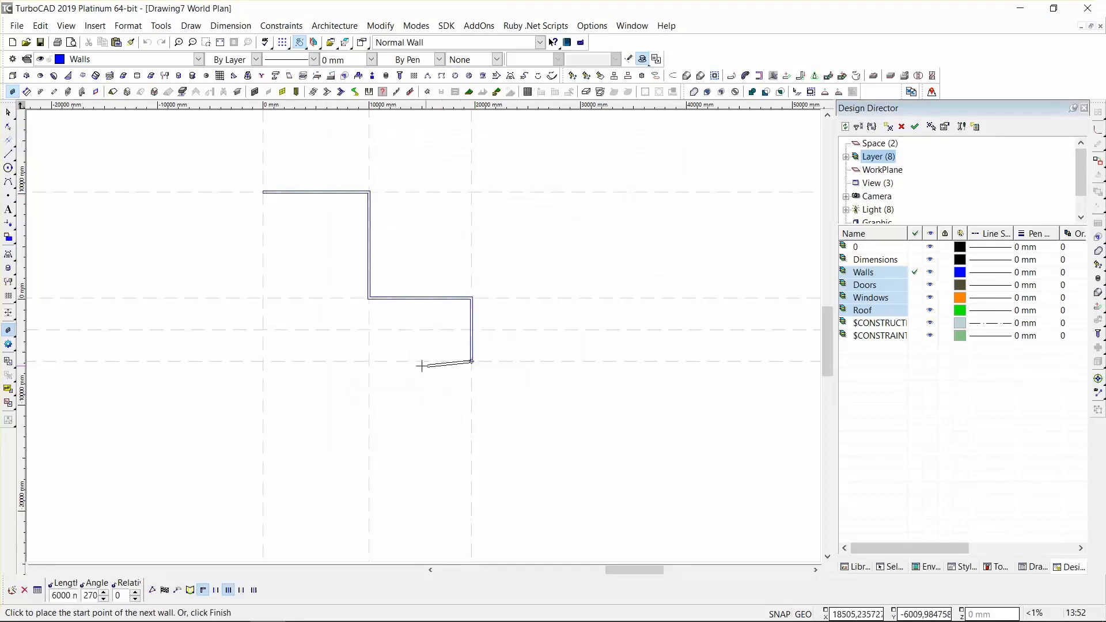
{"action": "left_click", "coordinate": [368, 362]}
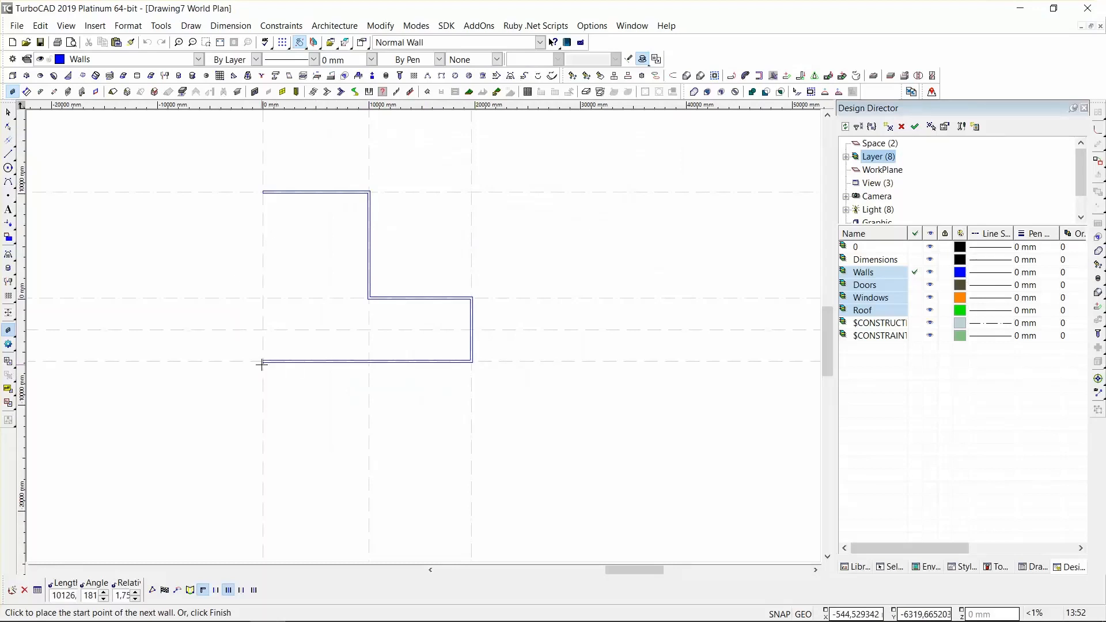
{"action": "right_click", "coordinate": [225, 238]}
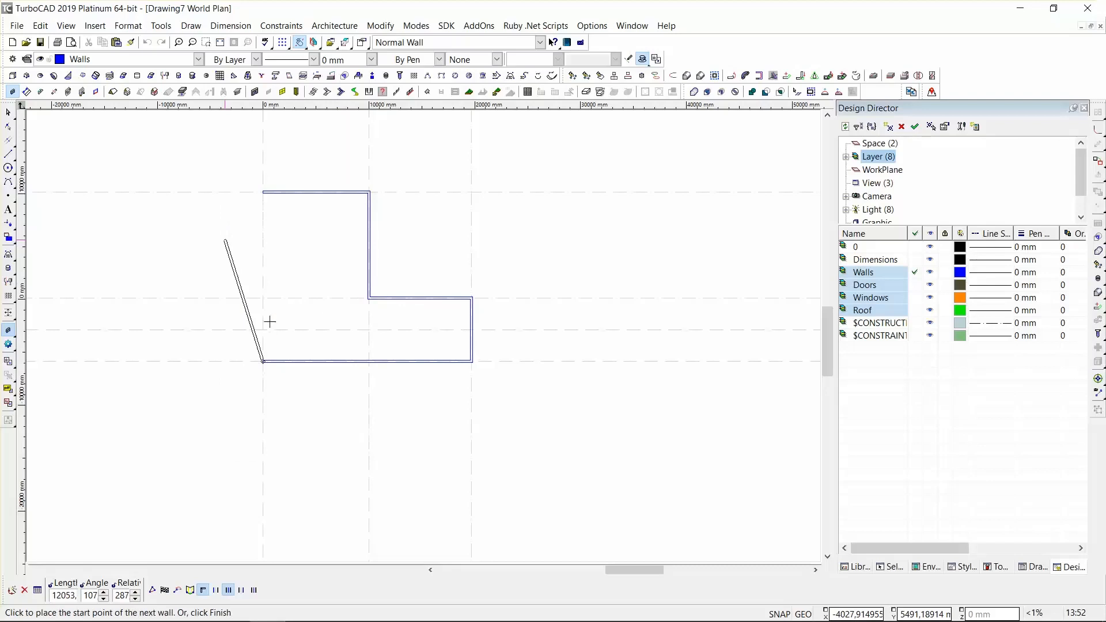
{"action": "left_click", "coordinate": [305, 219]}
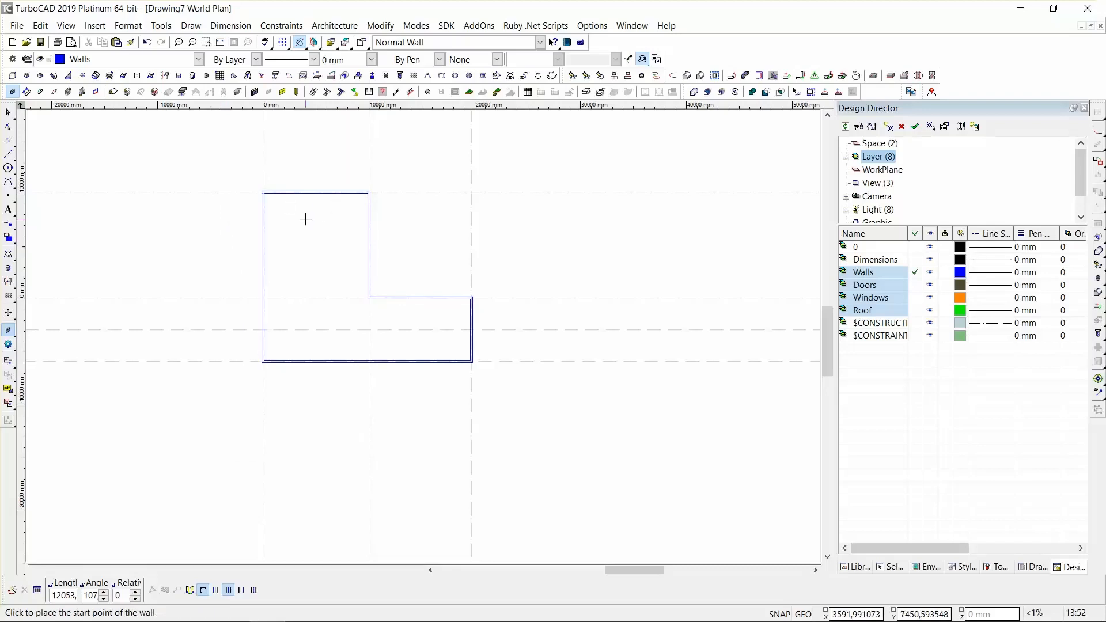
In the south-east isometric view, start a roof and align the workplane by facet to the long west wall's top face.
{"action": "right_click", "coordinate": [289, 289]}
{"action": "left_click", "coordinate": [399, 264]}
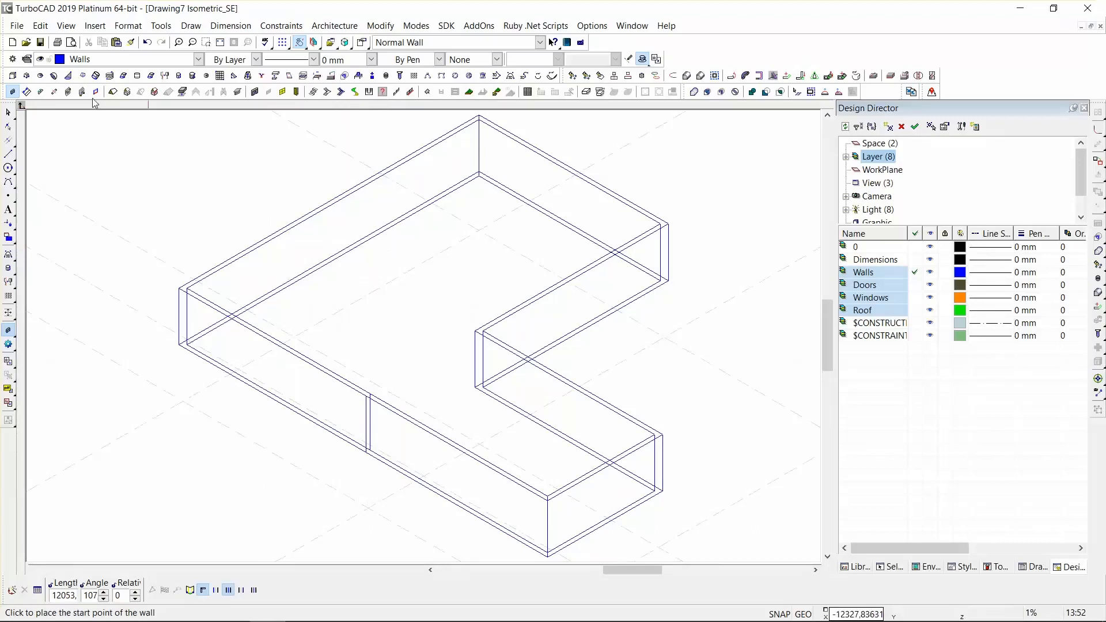
{"action": "left_click", "coordinate": [113, 92]}
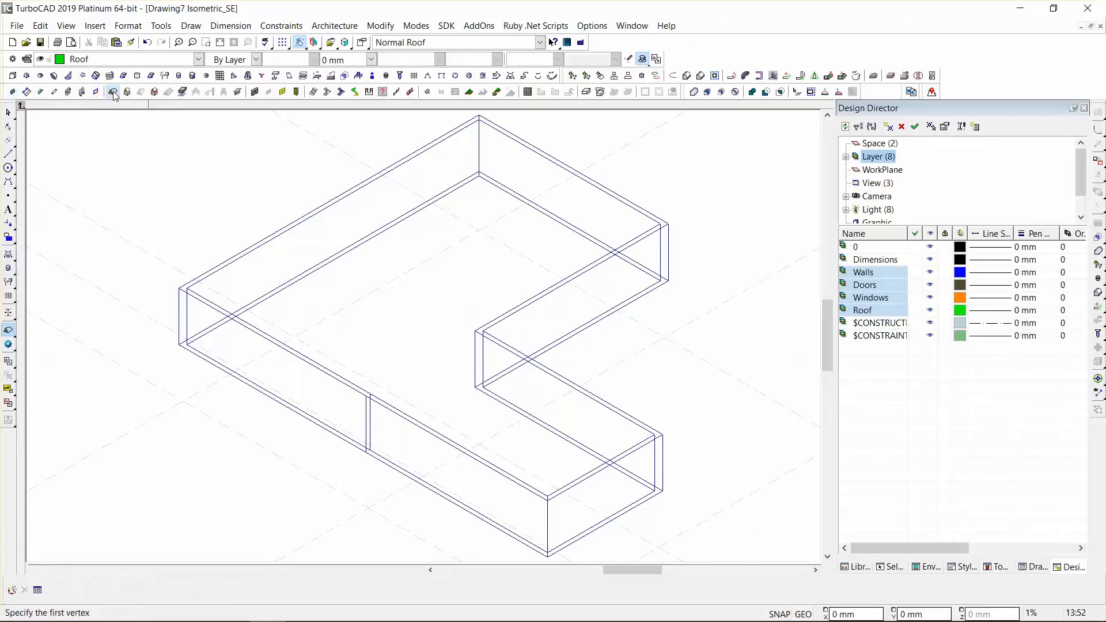
{"action": "right_click", "coordinate": [176, 164]}
{"action": "left_click", "coordinate": [298, 175]}
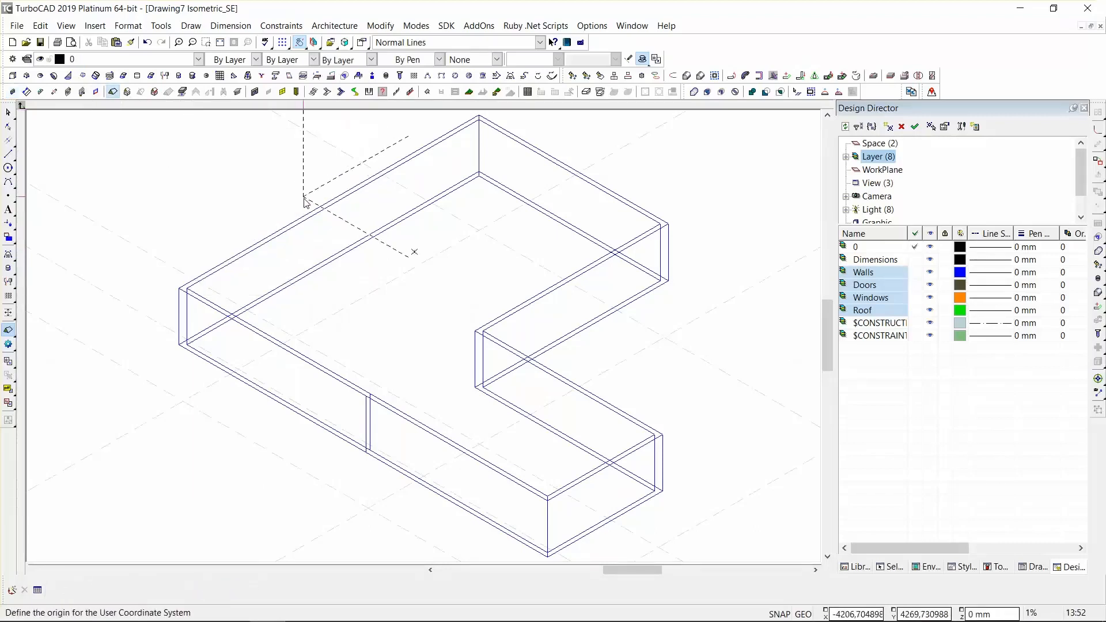
{"action": "left_click", "coordinate": [266, 251]}
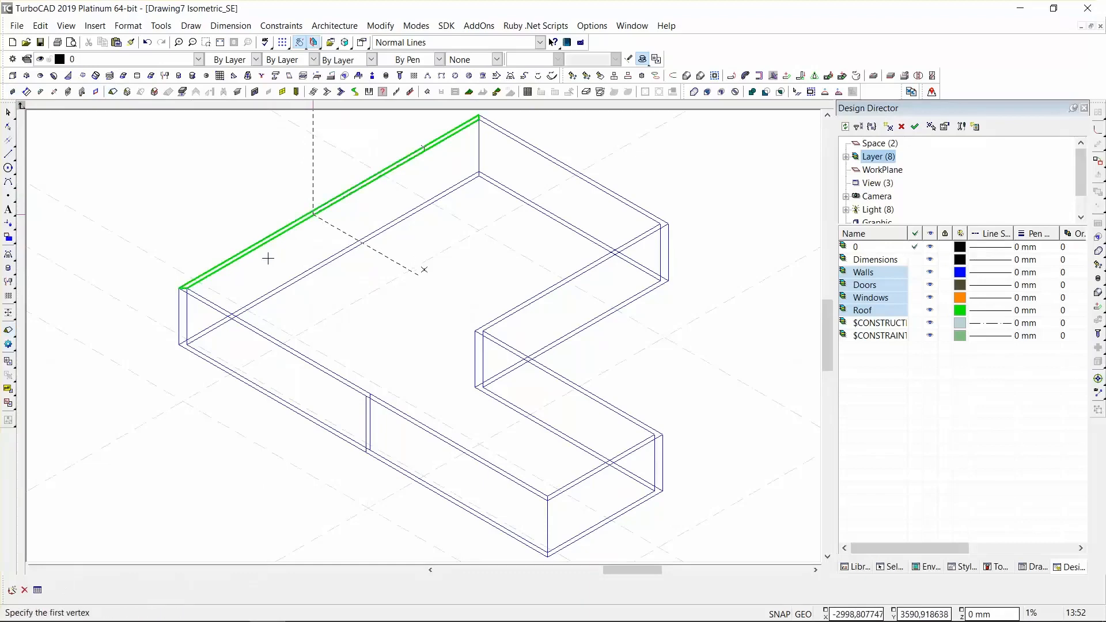
Trace the roof outline from the west corner of the L-shaped walls along their outer top corners to the inner corner.
{"action": "left_click", "coordinate": [178, 286]}
{"action": "scroll", "coordinate": [480, 118], "scroll_direction": "up", "scroll_amount": 3}
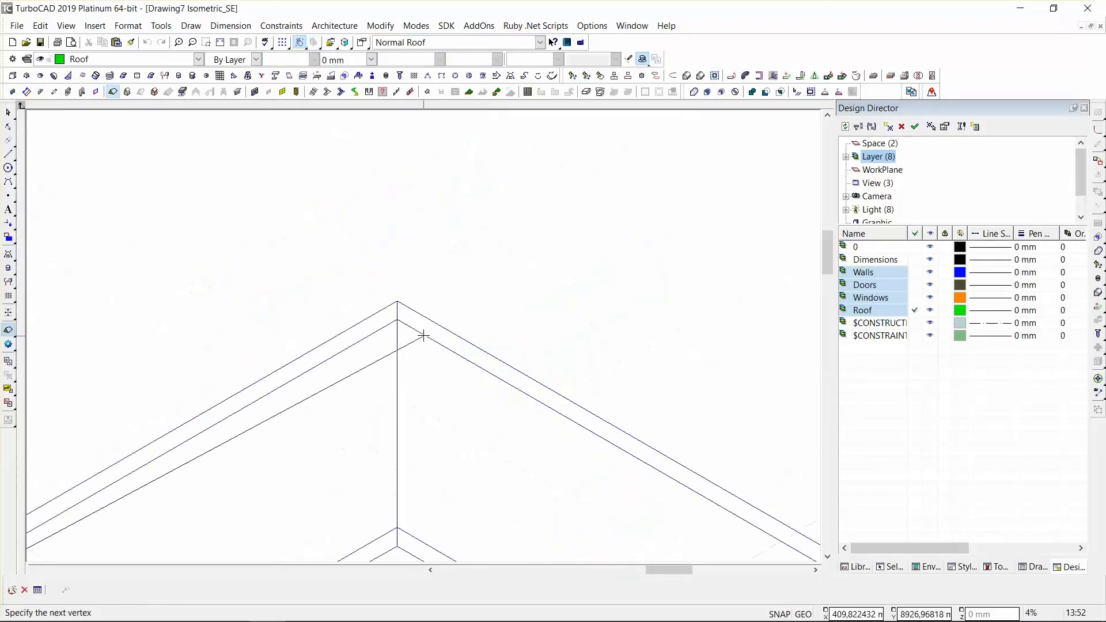
{"action": "left_click", "coordinate": [410, 305]}
{"action": "scroll", "coordinate": [410, 306], "scroll_direction": "down", "scroll_amount": 3}
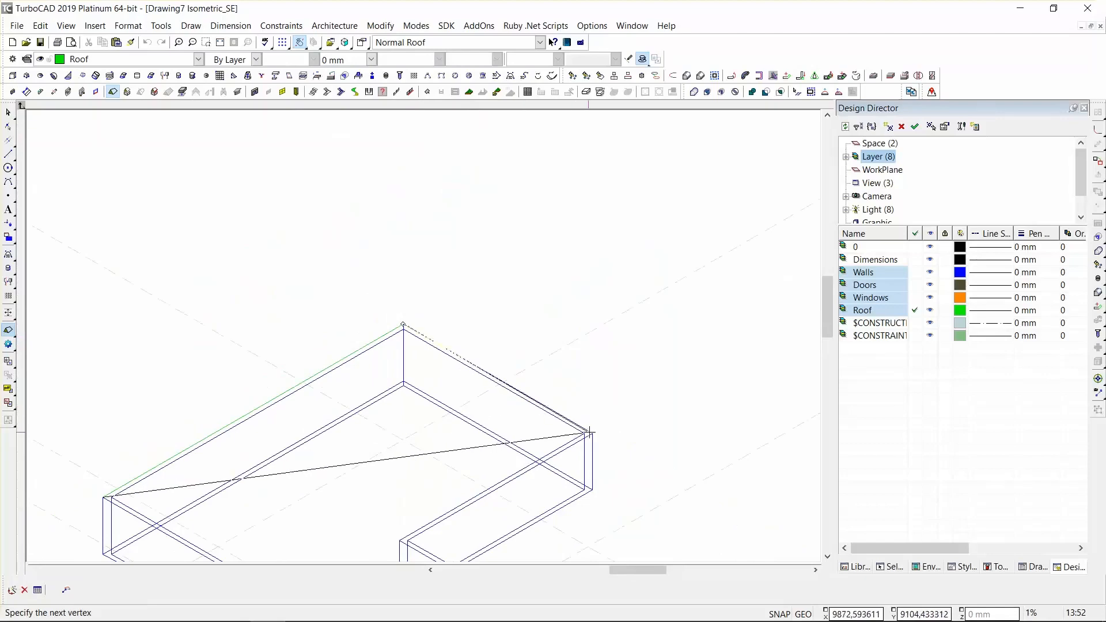
{"action": "scroll", "coordinate": [564, 460], "scroll_direction": "down", "scroll_amount": 1}
{"action": "scroll", "coordinate": [345, 375], "scroll_direction": "up", "scroll_amount": 3}
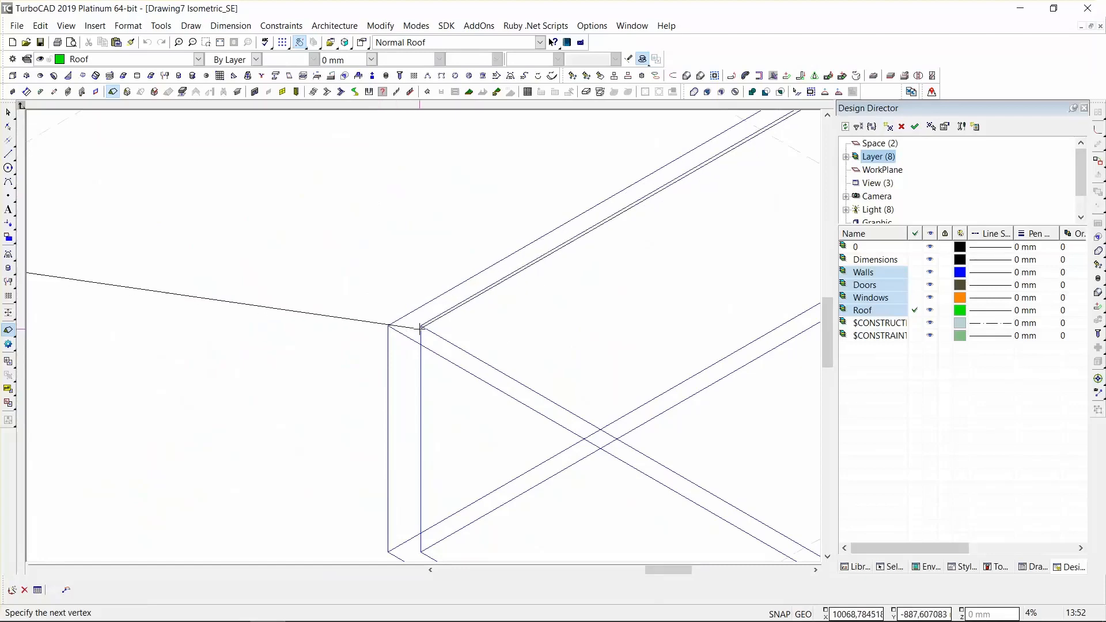
{"action": "left_click", "coordinate": [387, 325]}
{"action": "scroll", "coordinate": [481, 375], "scroll_direction": "down", "scroll_amount": 3}
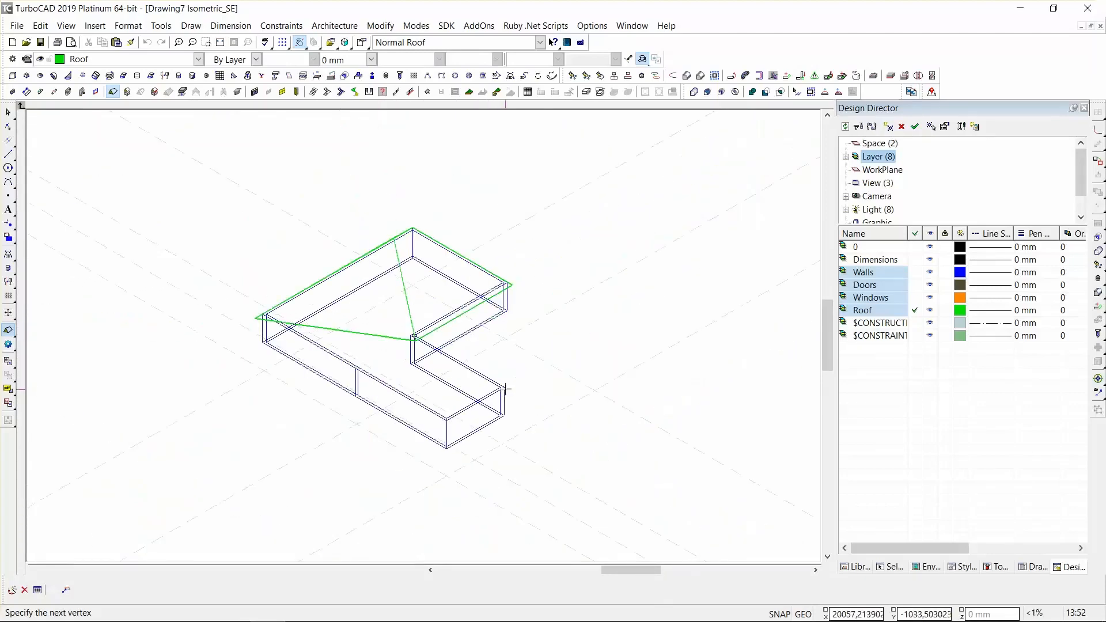
Add the remaining outer top corners of the lower wing to the roof outline and finish the roof.
{"action": "scroll", "coordinate": [413, 337], "scroll_direction": "up", "scroll_amount": 3}
{"action": "scroll", "coordinate": [413, 330], "scroll_direction": "down", "scroll_amount": 3}
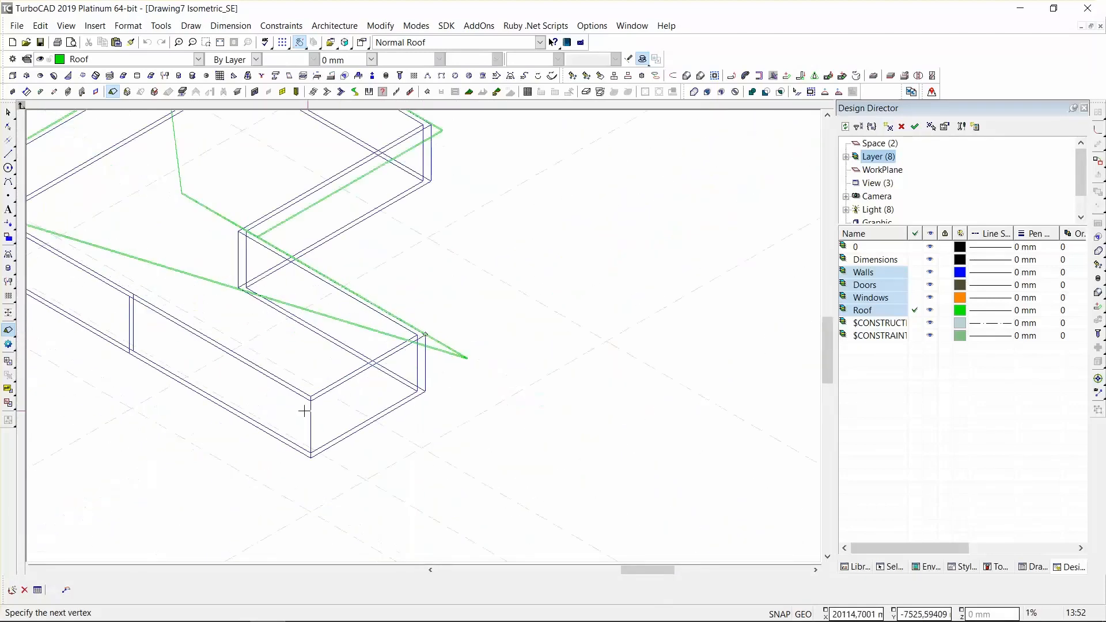
{"action": "scroll", "coordinate": [434, 319], "scroll_direction": "up", "scroll_amount": 3}
{"action": "left_click", "coordinate": [443, 292]}
{"action": "scroll", "coordinate": [355, 269], "scroll_direction": "down", "scroll_amount": 3}
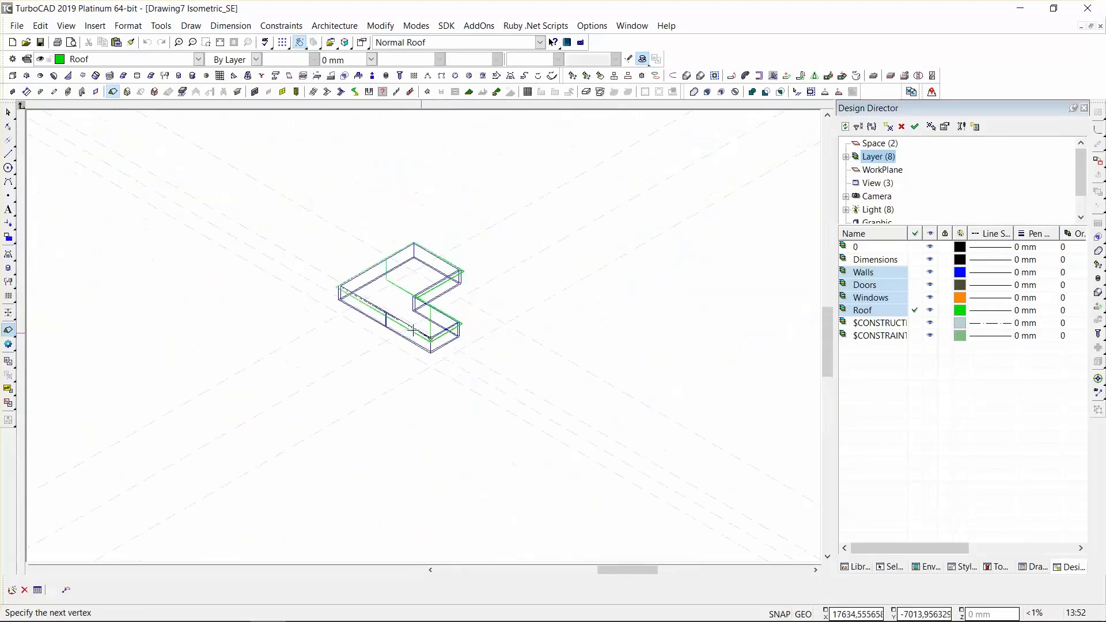
{"action": "right_click", "coordinate": [380, 247]}
{"action": "left_click", "coordinate": [434, 382]}
Examine the L-shaped house's roof from several sides with hidden lines removed.
{"action": "middle_click_drag", "start_coordinate": [428, 345], "coordinate": [362, 338], "text": "shift"}
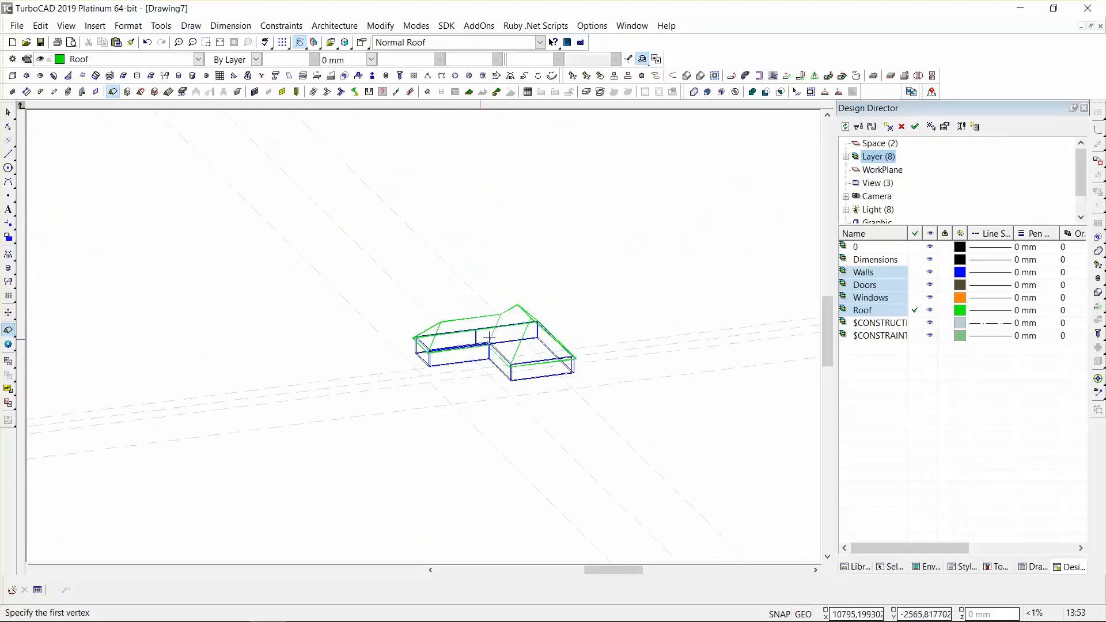
{"action": "scroll", "coordinate": [422, 335], "scroll_direction": "up", "scroll_amount": 1}
{"action": "right_click", "coordinate": [423, 337]}
{"action": "left_click", "coordinate": [476, 294]}
{"action": "scroll", "coordinate": [423, 335], "scroll_direction": "up", "scroll_amount": 1}
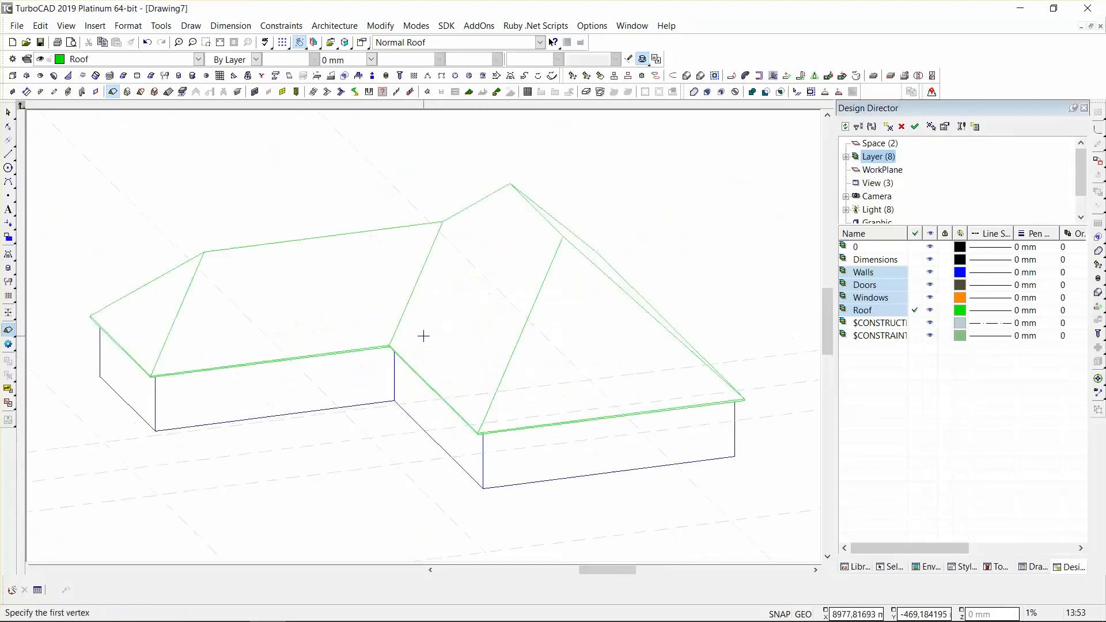
{"action": "scroll", "coordinate": [423, 336], "scroll_direction": "up", "scroll_amount": 1}
{"action": "scroll", "coordinate": [378, 321], "scroll_direction": "down", "scroll_amount": 1}
{"action": "middle_click_drag", "start_coordinate": [392, 336], "coordinate": [349, 275], "text": "shift"}
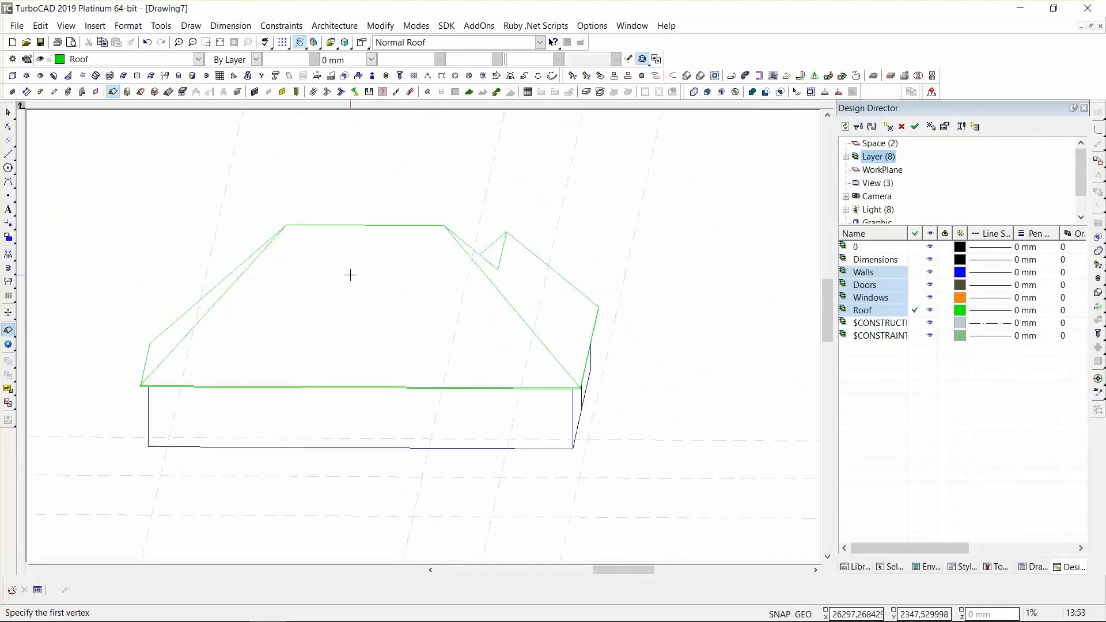
Switch to the world plan view and undo the roof.
{"action": "right_click", "coordinate": [350, 275]}
{"action": "left_click", "coordinate": [360, 249]}
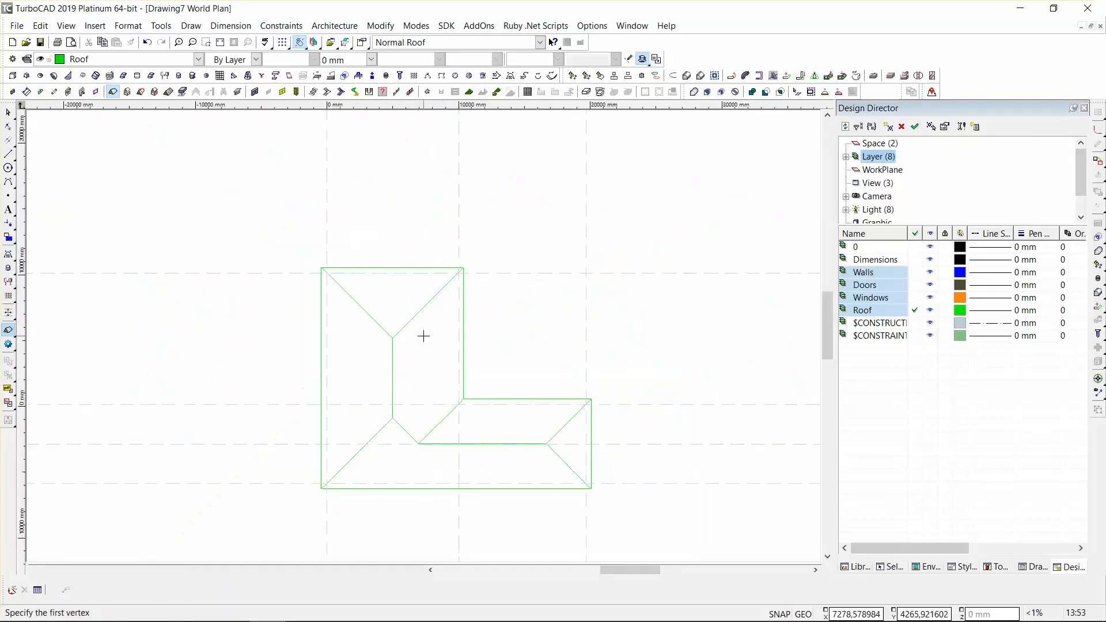
{"action": "key", "text": "ctrl+z"}
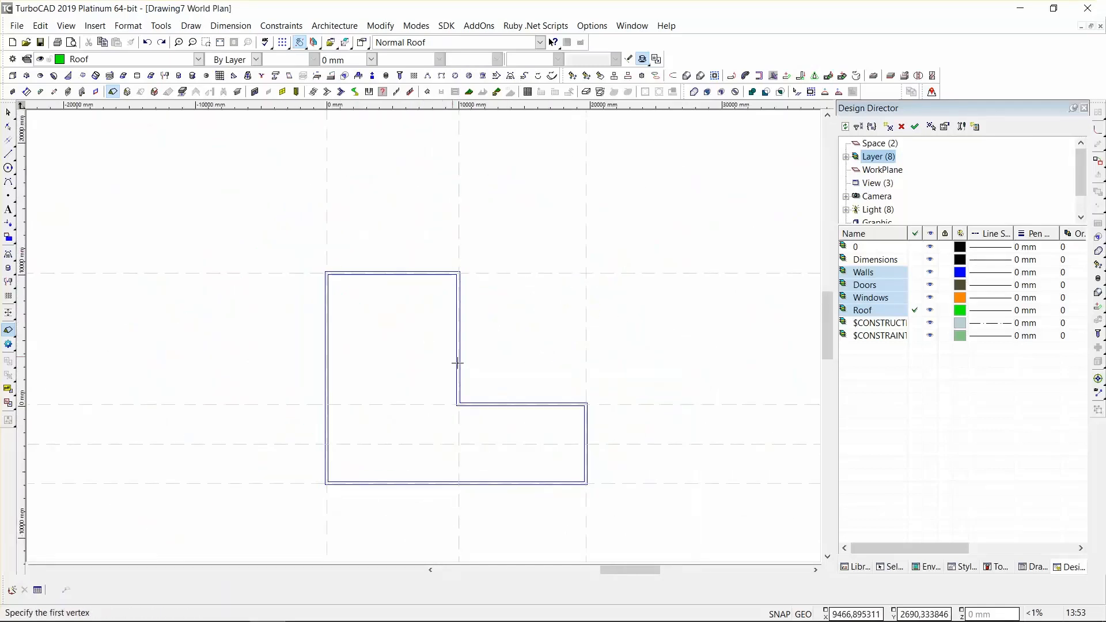
Start a polyline at the east wing's upper outer corner, running about 12 m straight up and about 22 m horizontally away from the house.
{"action": "left_click", "coordinate": [9, 154]}
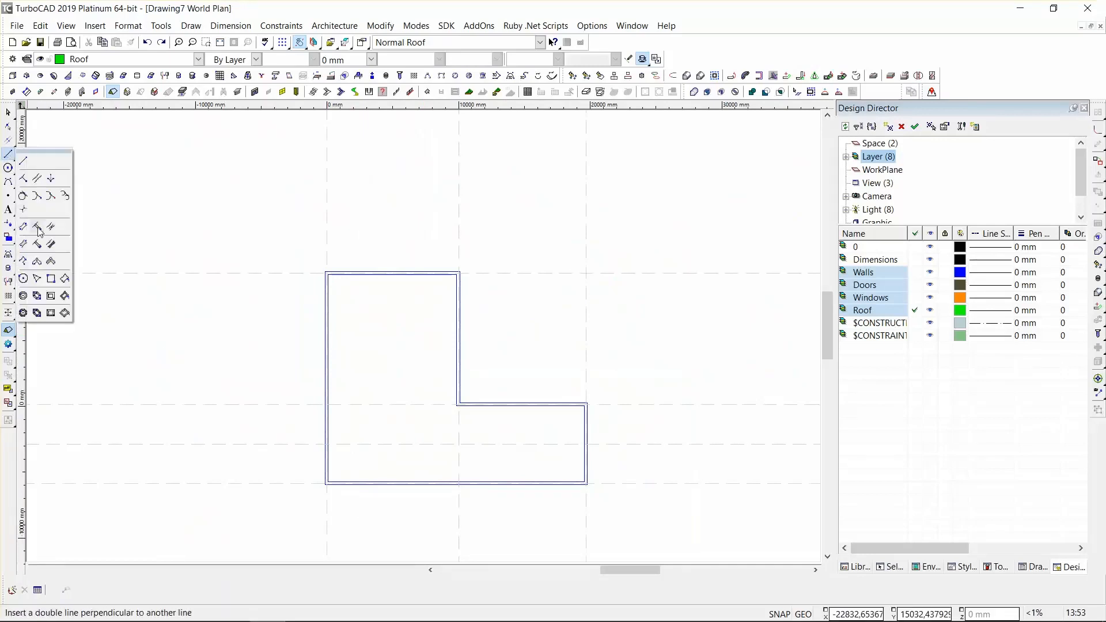
{"action": "left_click", "coordinate": [23, 262]}
{"action": "scroll", "coordinate": [574, 413], "scroll_direction": "up", "scroll_amount": 3}
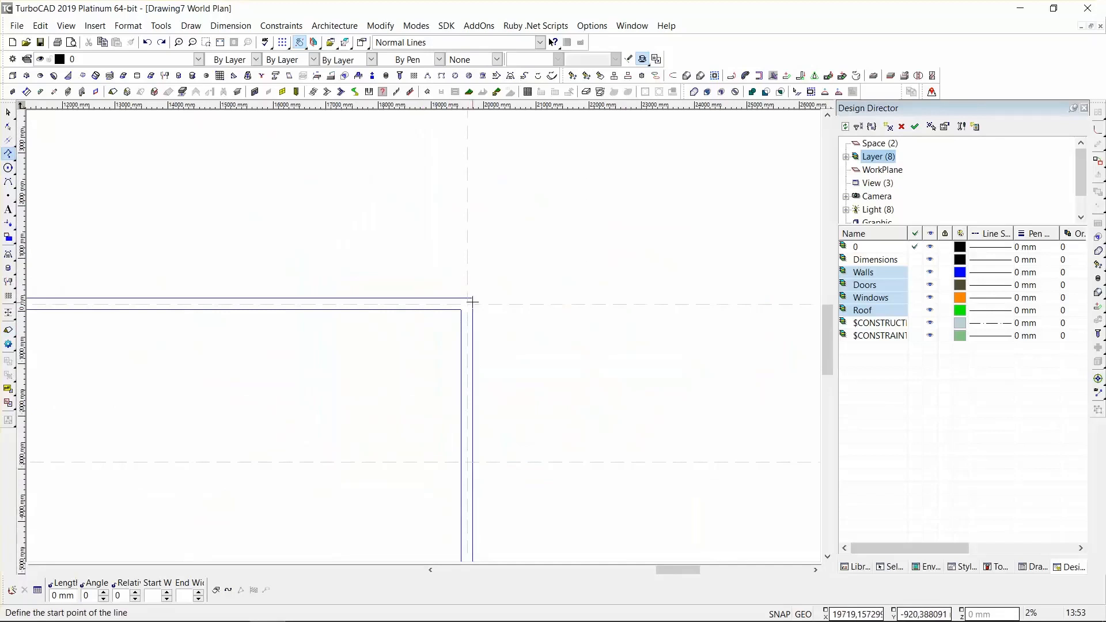
{"action": "left_click", "coordinate": [473, 298]}
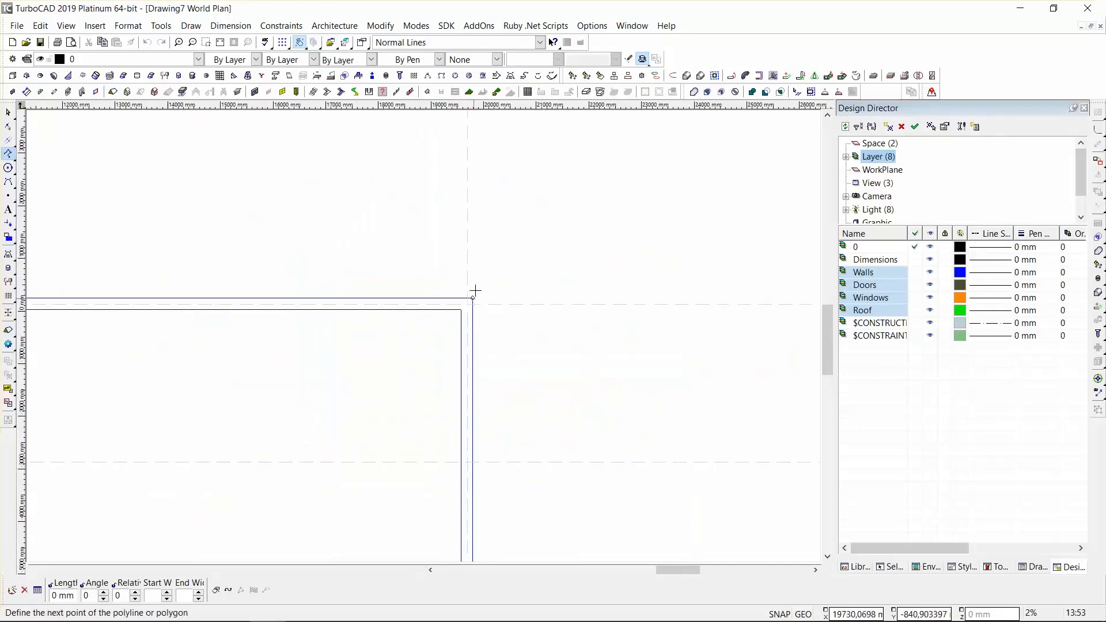
{"action": "key", "text": "Escape"}
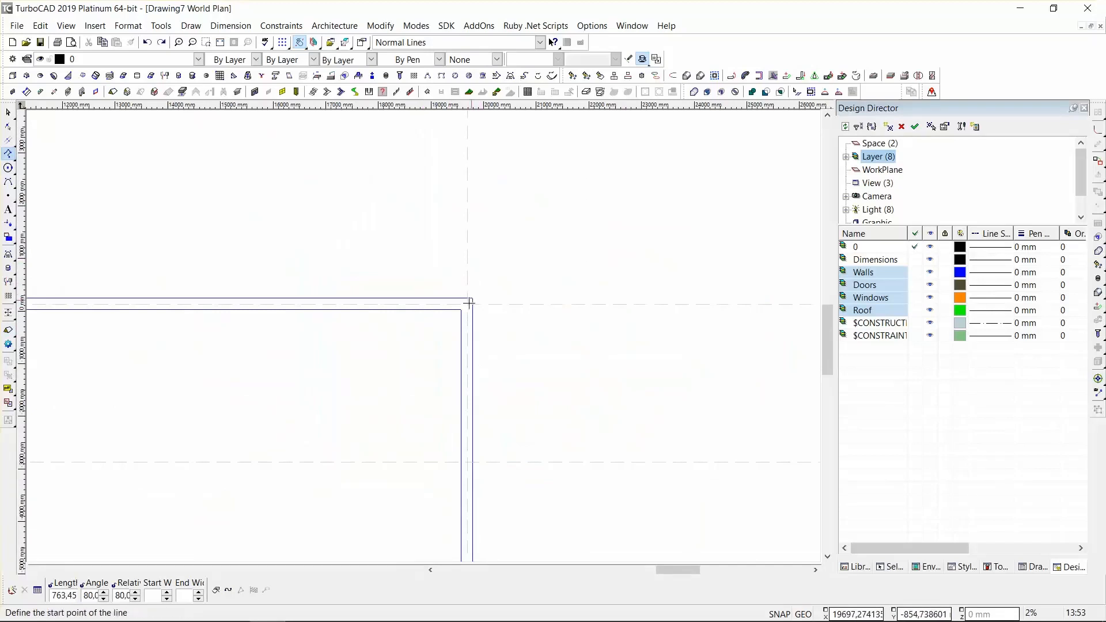
{"action": "left_click", "coordinate": [468, 301]}
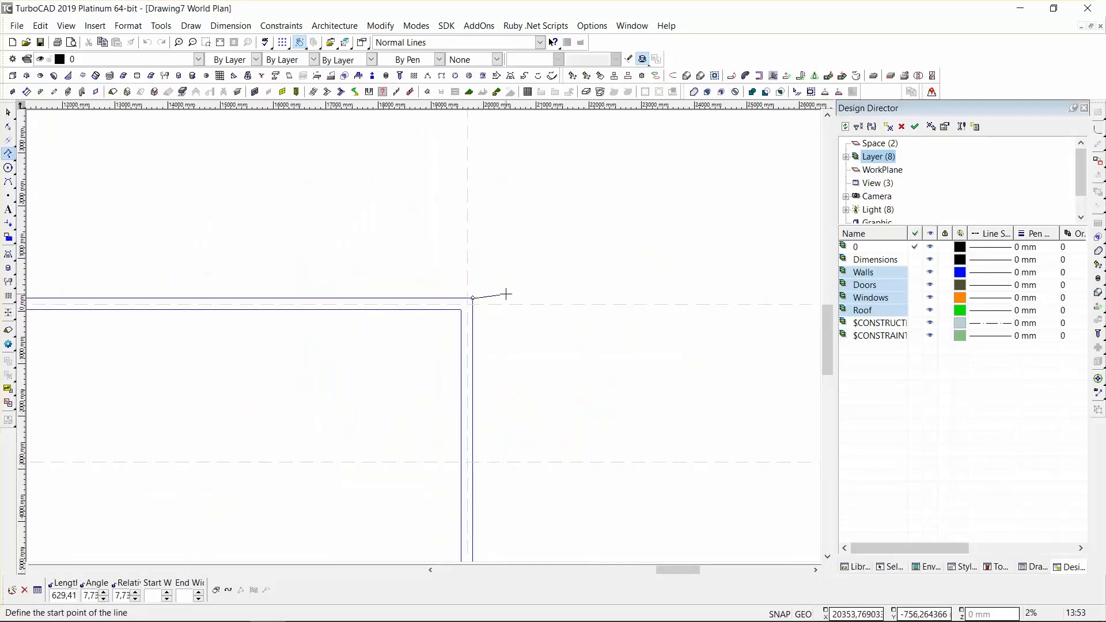
{"action": "left_click", "coordinate": [466, 304]}
{"action": "scroll", "coordinate": [476, 257], "scroll_direction": "down", "scroll_amount": 5}
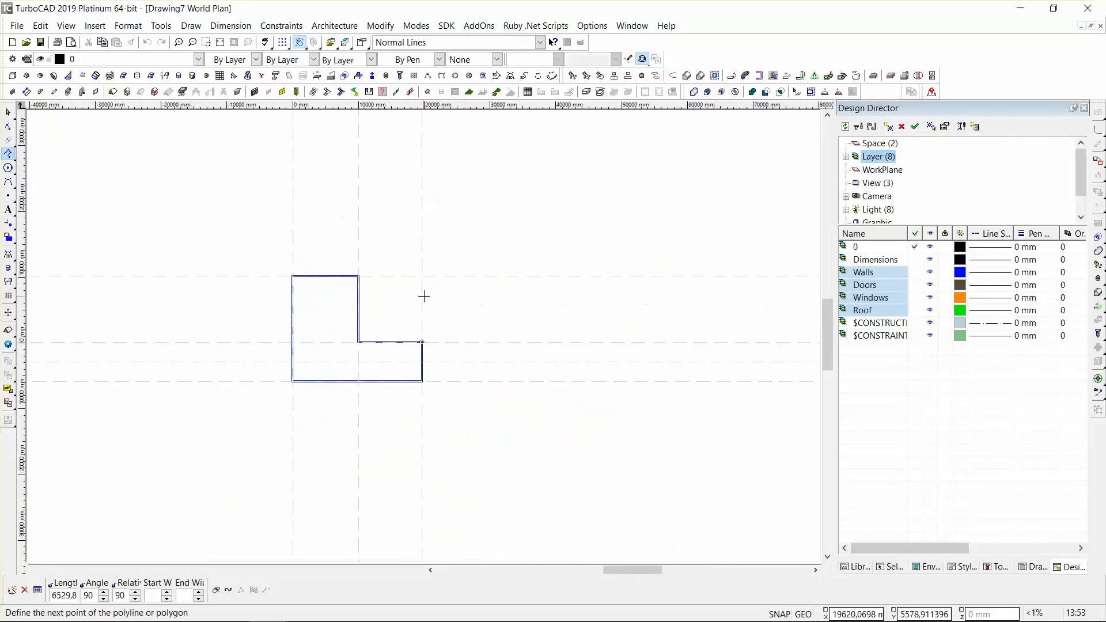
{"action": "right_click", "coordinate": [436, 253]}
{"action": "key", "text": "Escape"}
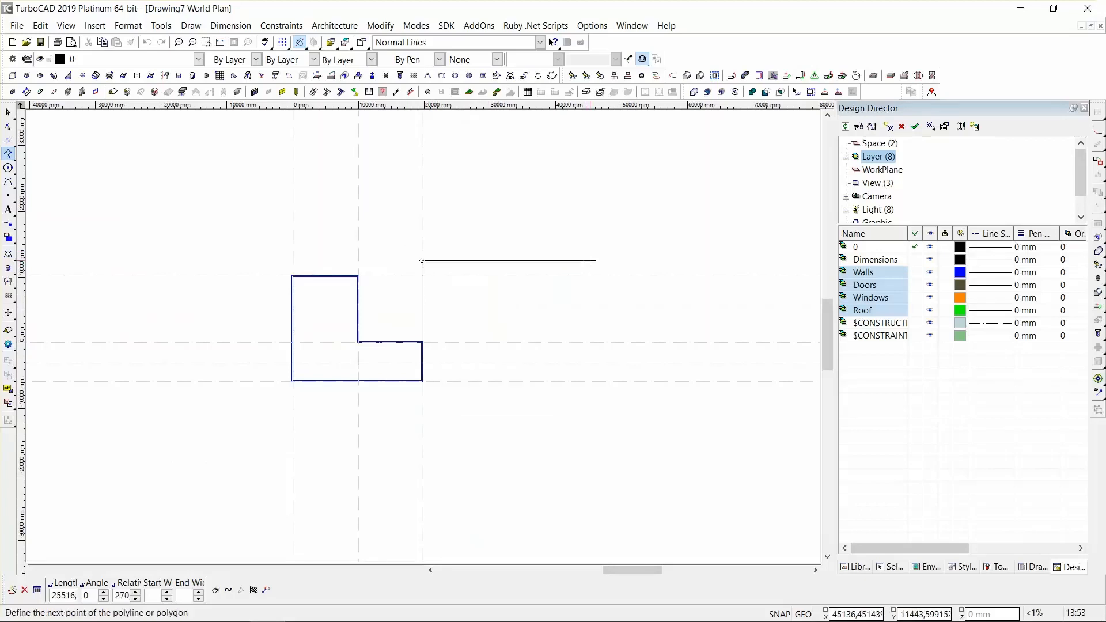
{"action": "left_click", "coordinate": [567, 261]}
Continue the polyline with a semicircular arc segment and a straight line back to the wing's east wall, and finish it.
{"action": "right_click", "coordinate": [580, 239]}
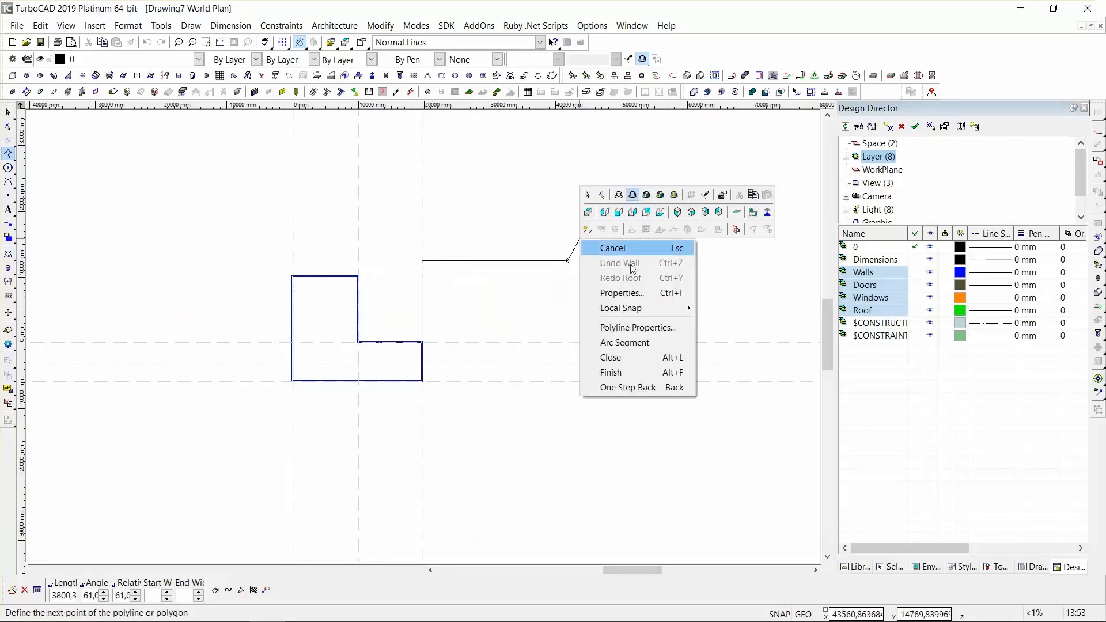
{"action": "left_click", "coordinate": [630, 344]}
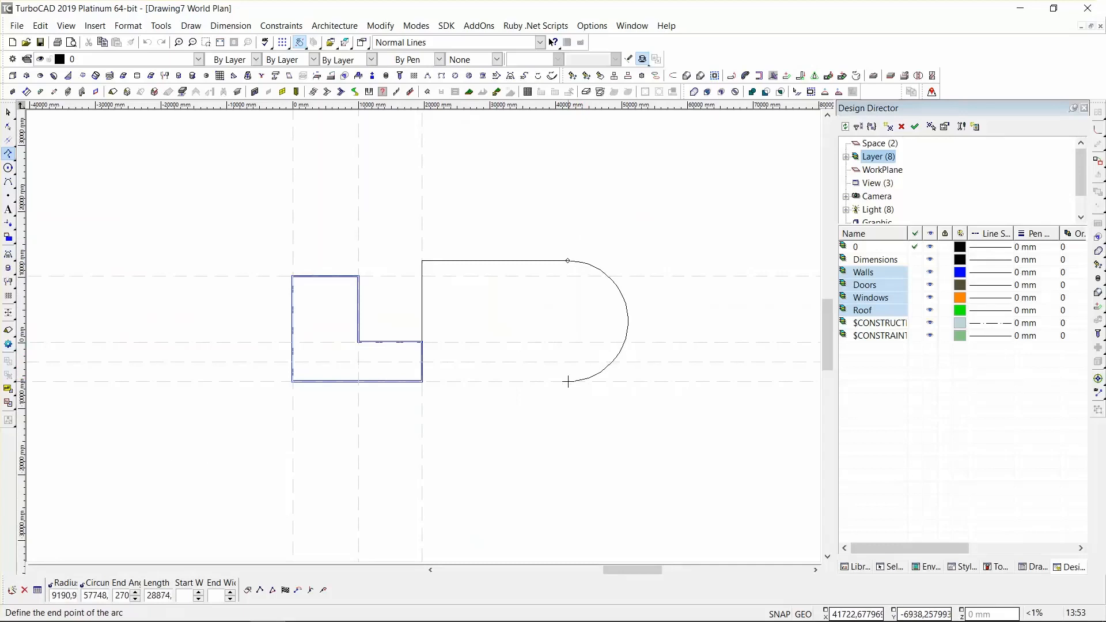
{"action": "right_click", "coordinate": [533, 306]}
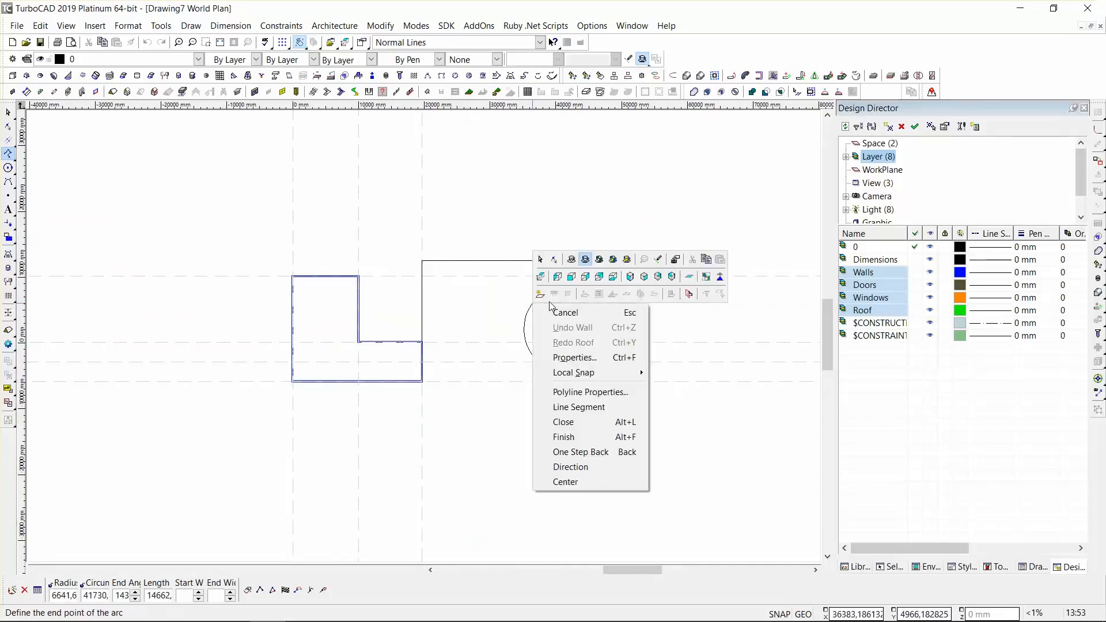
{"action": "left_click", "coordinate": [581, 408]}
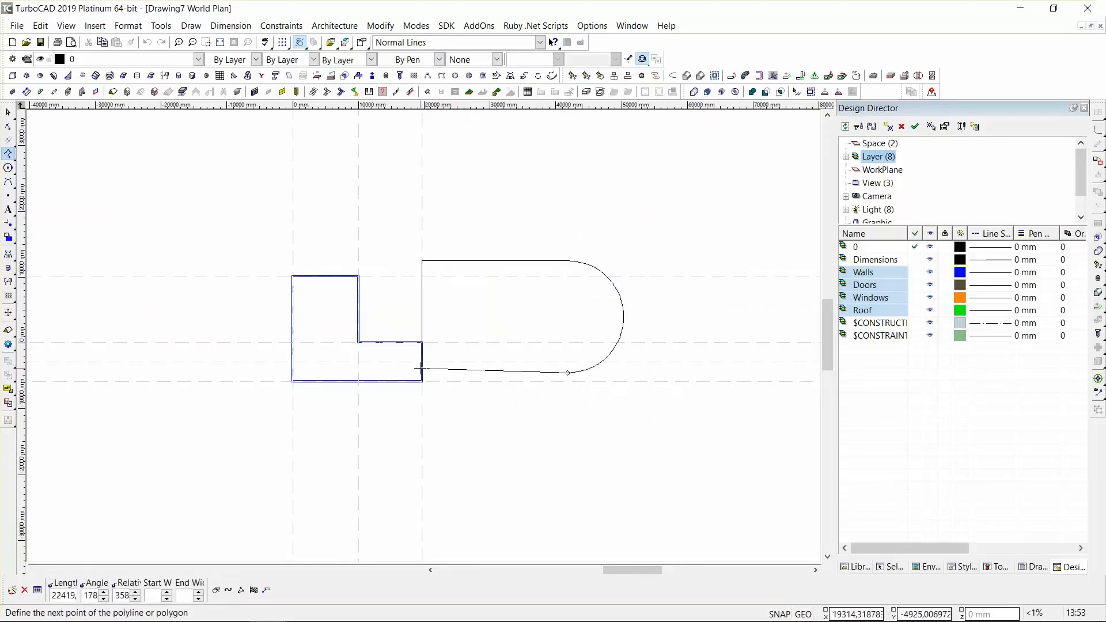
{"action": "right_click", "coordinate": [435, 288]}
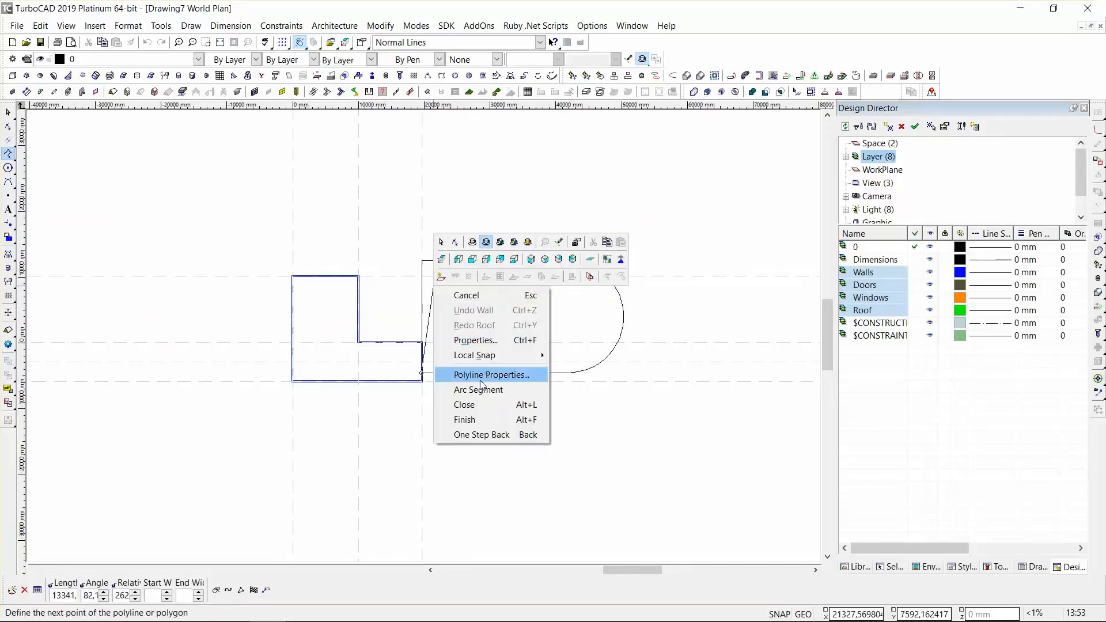
{"action": "left_click", "coordinate": [480, 418]}
In the south-east isometric view, set the workplane to world and display it, ending the polyline command.
{"action": "right_click", "coordinate": [400, 353]}
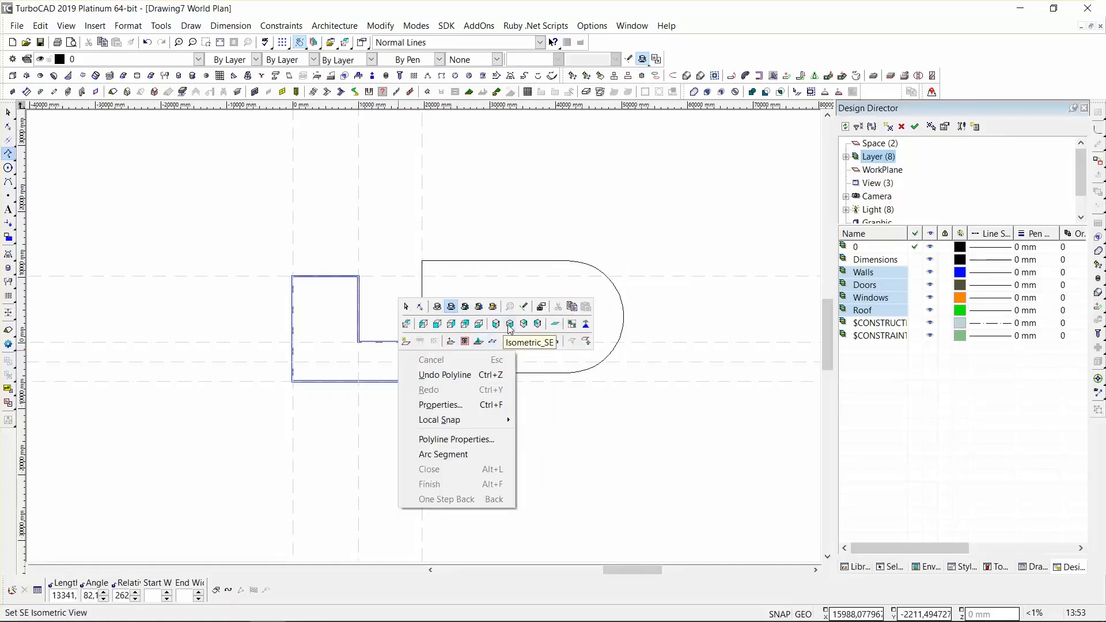
{"action": "left_click", "coordinate": [510, 326]}
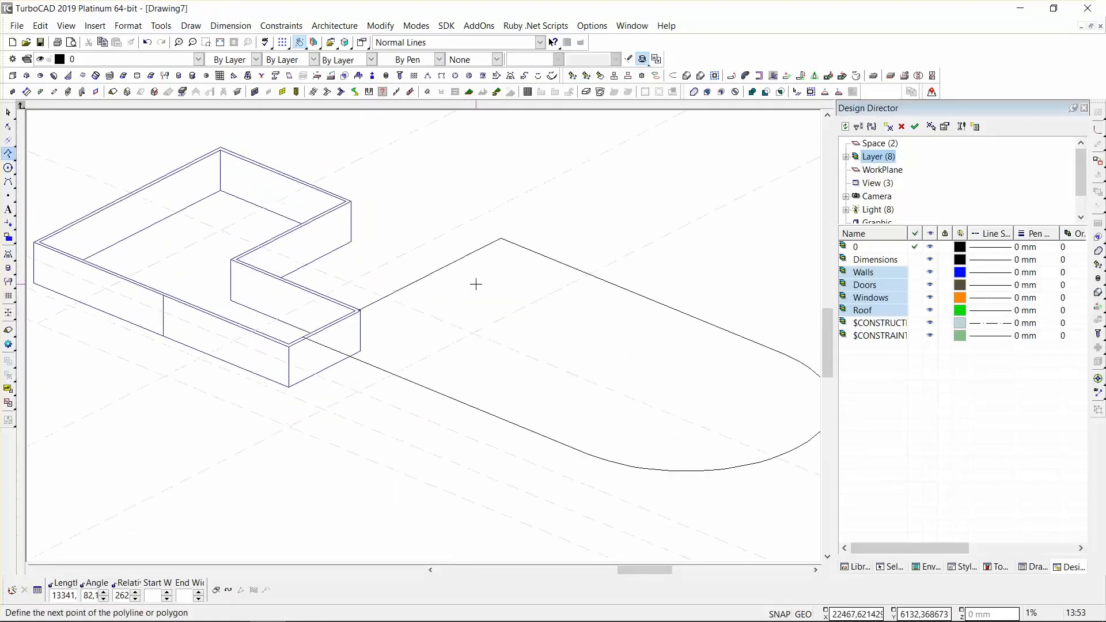
{"action": "right_click", "coordinate": [347, 213]}
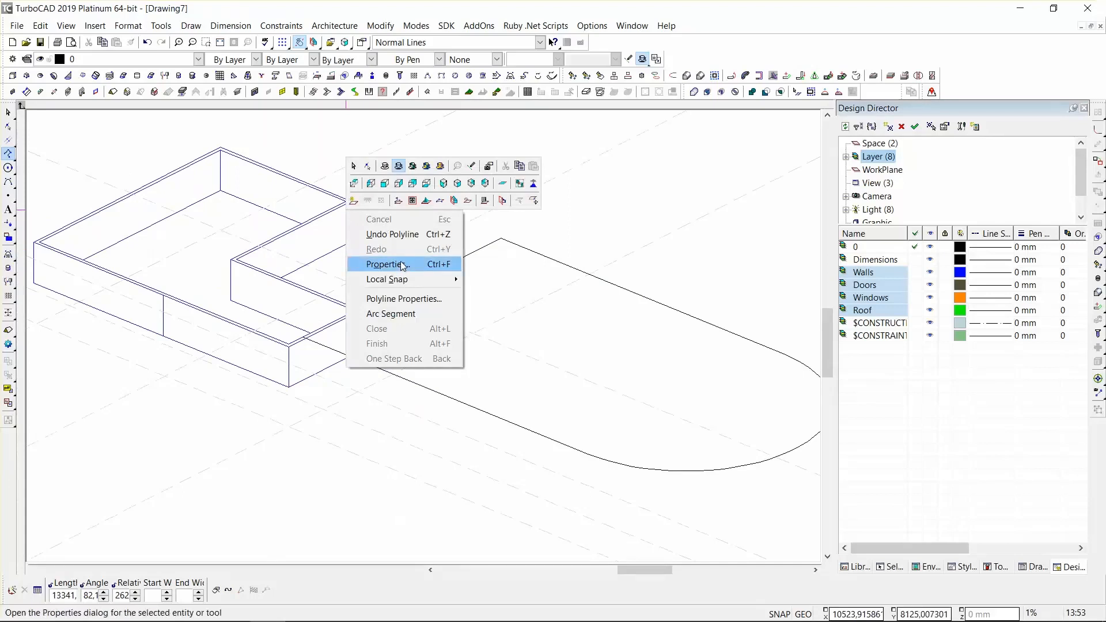
{"action": "left_click", "coordinate": [400, 202]}
{"action": "right_click", "coordinate": [360, 201]}
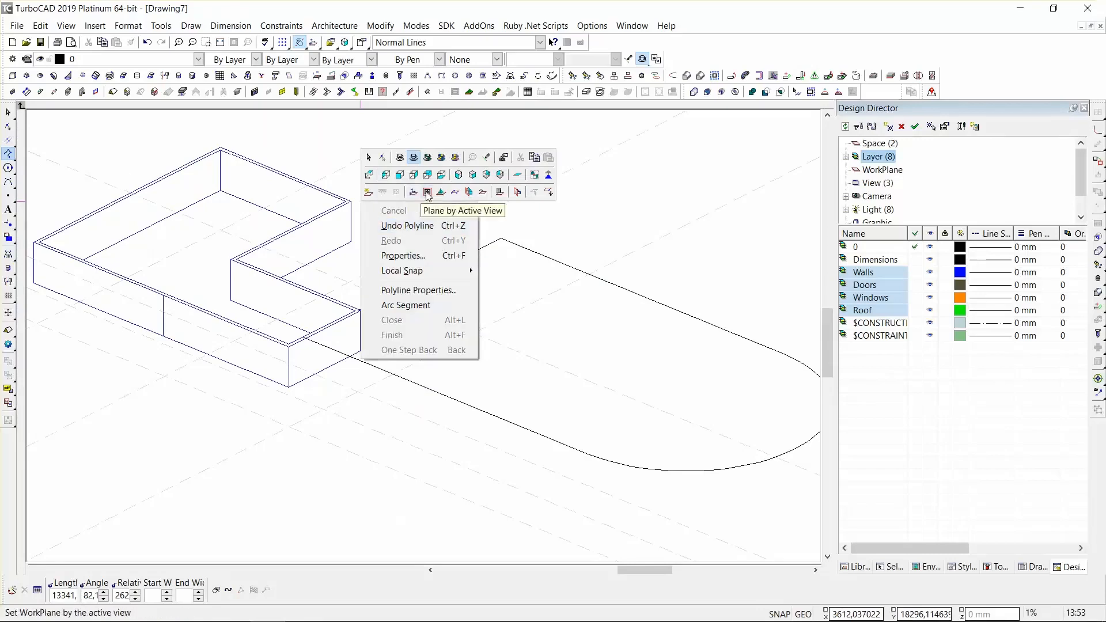
{"action": "left_click", "coordinate": [368, 192]}
{"action": "middle_click_drag", "start_coordinate": [415, 268], "coordinate": [423, 246], "text": "shift"}
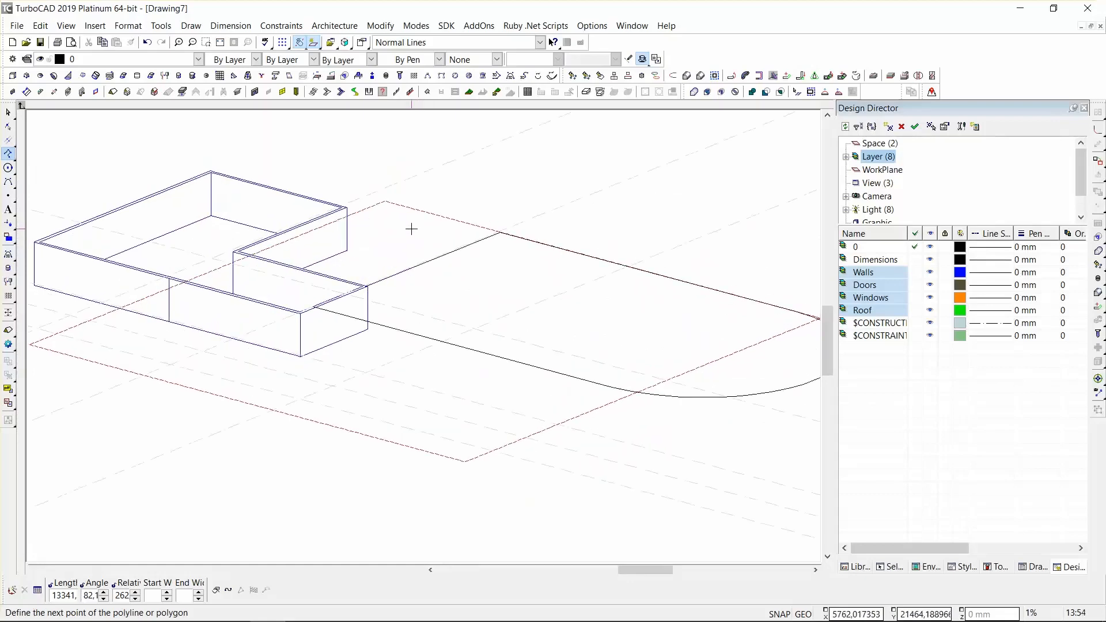
{"action": "key", "text": "Escape"}
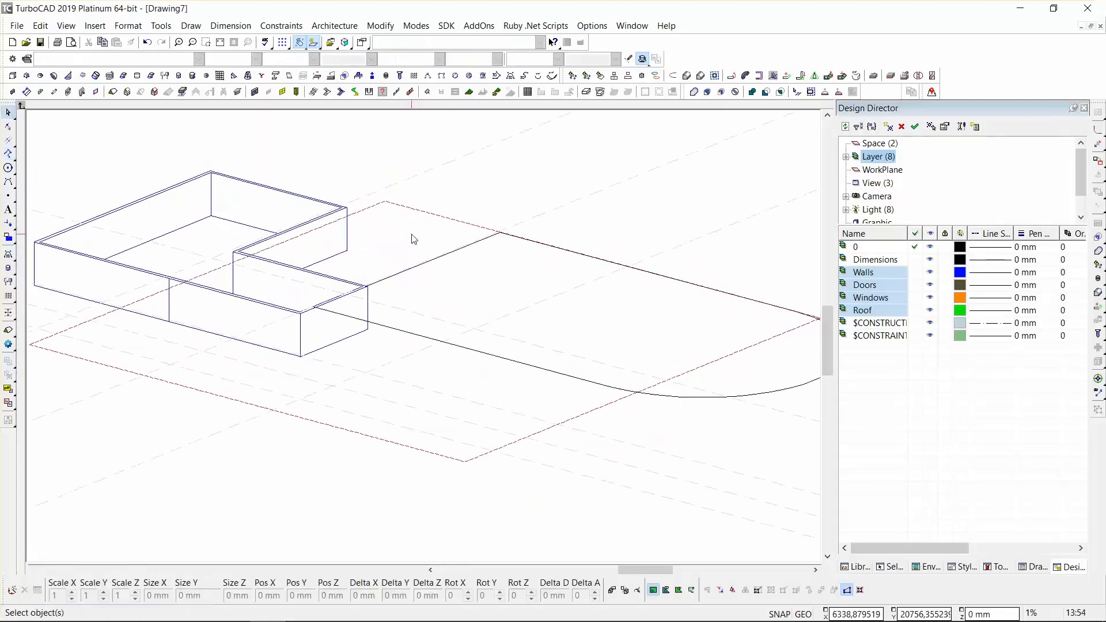
Select all the walls and the polyline and flatten them onto the workplane.
{"action": "key", "text": "ctrl+a"}
{"action": "left_click", "coordinate": [381, 25]}
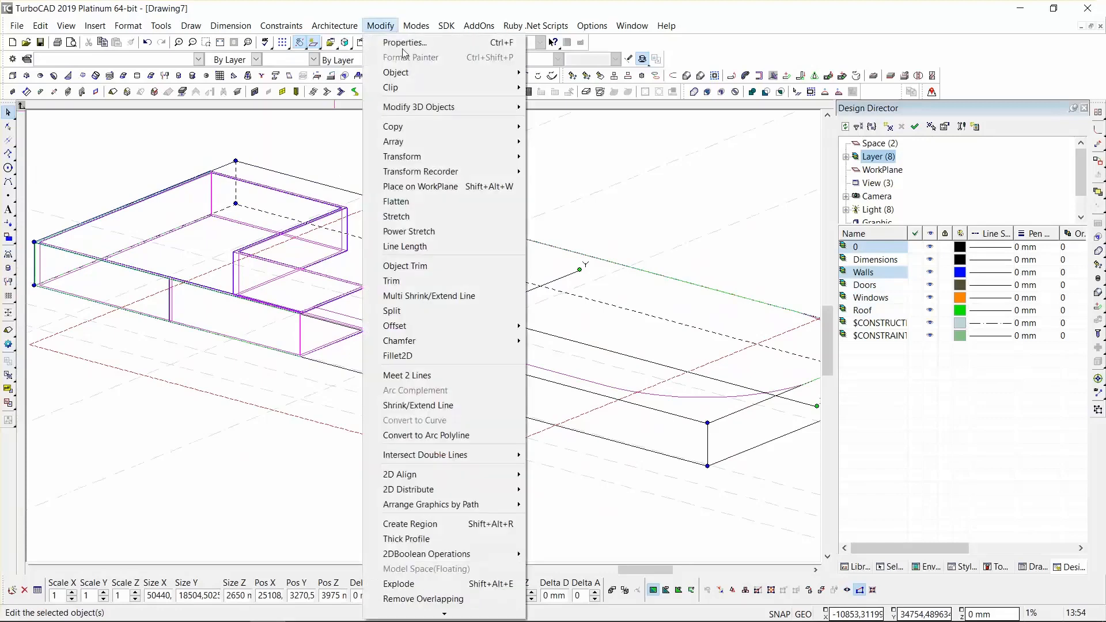
{"action": "left_click", "coordinate": [403, 201]}
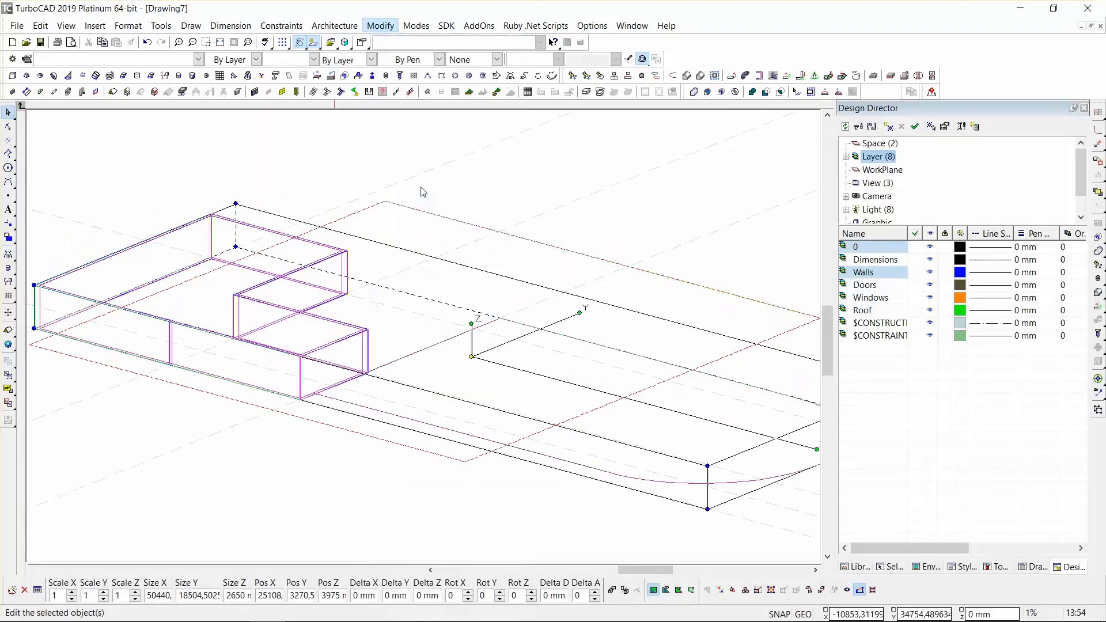
{"action": "mouse_move", "coordinate": [340, 410]}
{"action": "middle_mouse_down", "text": "shift"}
{"action": "mouse_move", "coordinate": [337, 342]}
{"action": "mouse_move", "coordinate": [346, 389]}
{"action": "mouse_move", "coordinate": [323, 365]}
{"action": "middle_mouse_up", "text": "shift"}
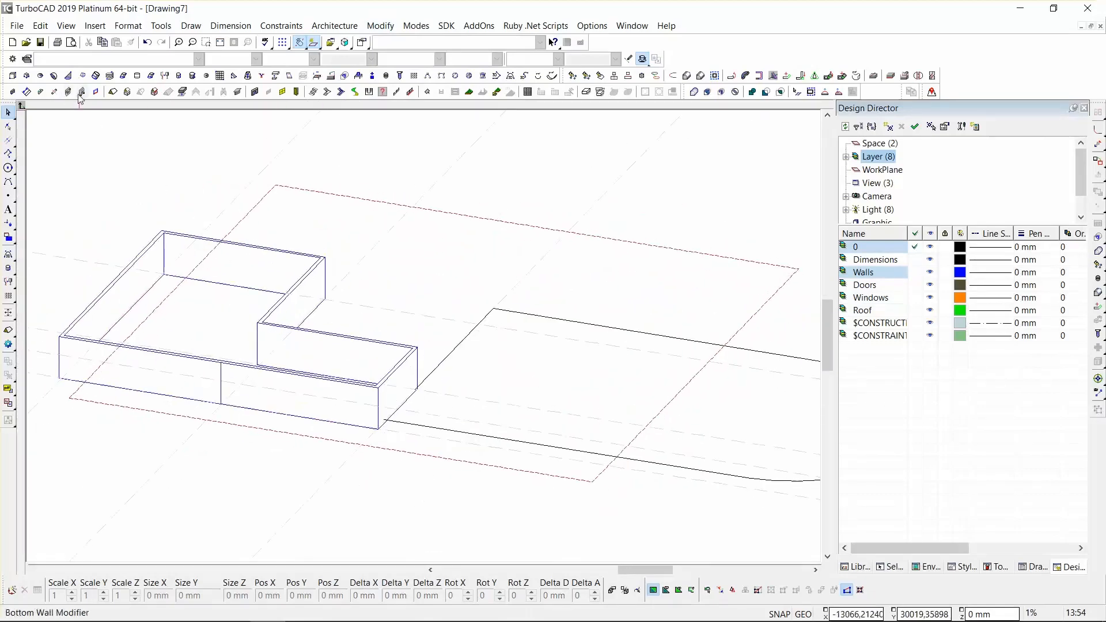
Create walls from the round-ended polyline beside the L-shaped house.
{"action": "left_click", "coordinate": [96, 91]}
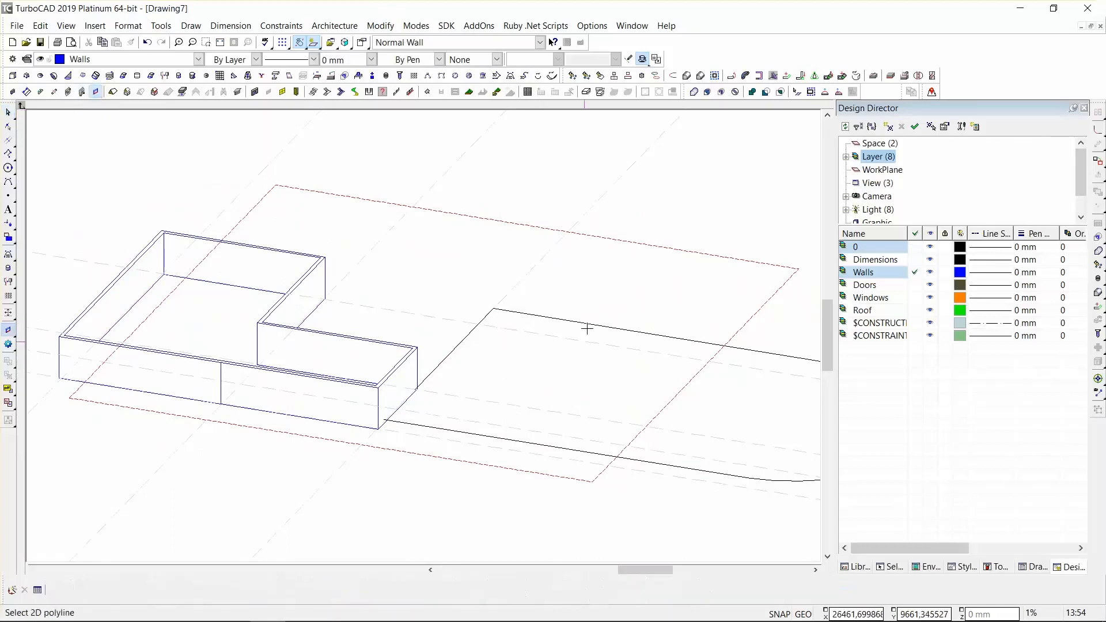
{"action": "left_click", "coordinate": [588, 326]}
{"action": "right_click", "coordinate": [471, 248]}
{"action": "left_click", "coordinate": [521, 334]}
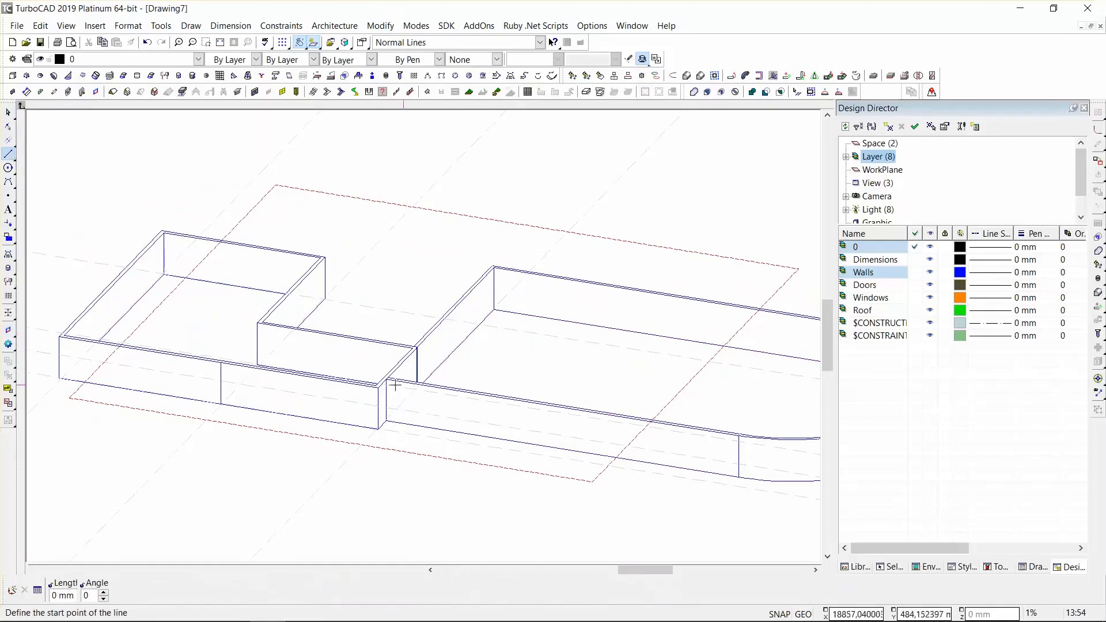
{"action": "scroll", "coordinate": [459, 301], "scroll_direction": "up", "scroll_amount": 2}
{"action": "scroll", "coordinate": [597, 233], "scroll_direction": "down", "scroll_amount": 3}
{"action": "scroll", "coordinate": [383, 378], "scroll_direction": "down", "scroll_amount": 1}
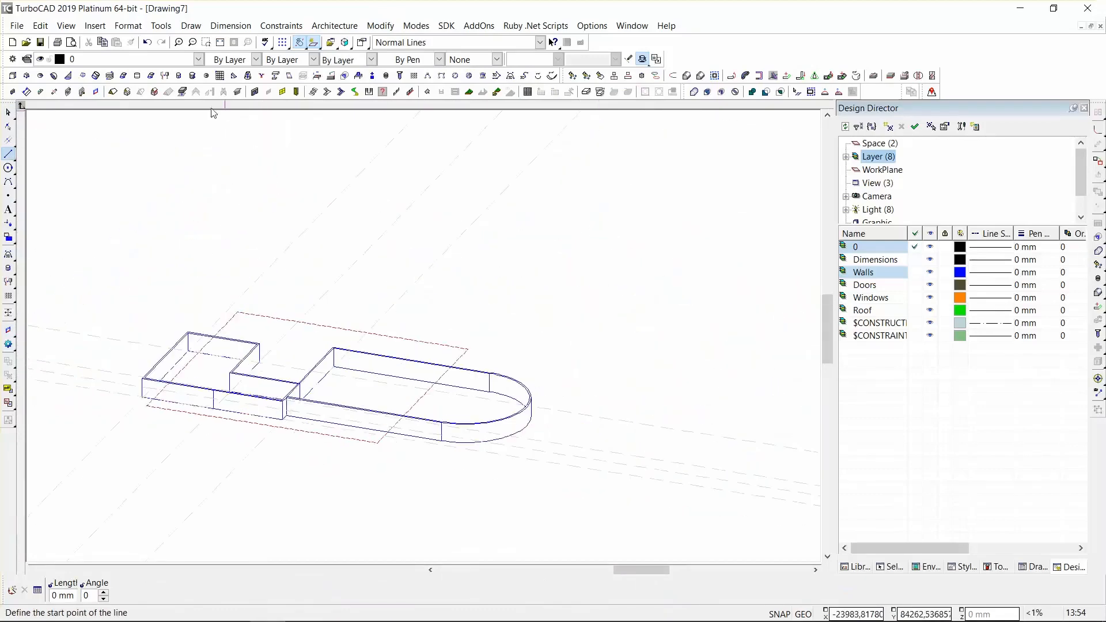
Add a roof by walls over all the round-ended extension walls and finish the selection.
{"action": "left_click", "coordinate": [128, 92]}
{"action": "left_click", "coordinate": [526, 391]}
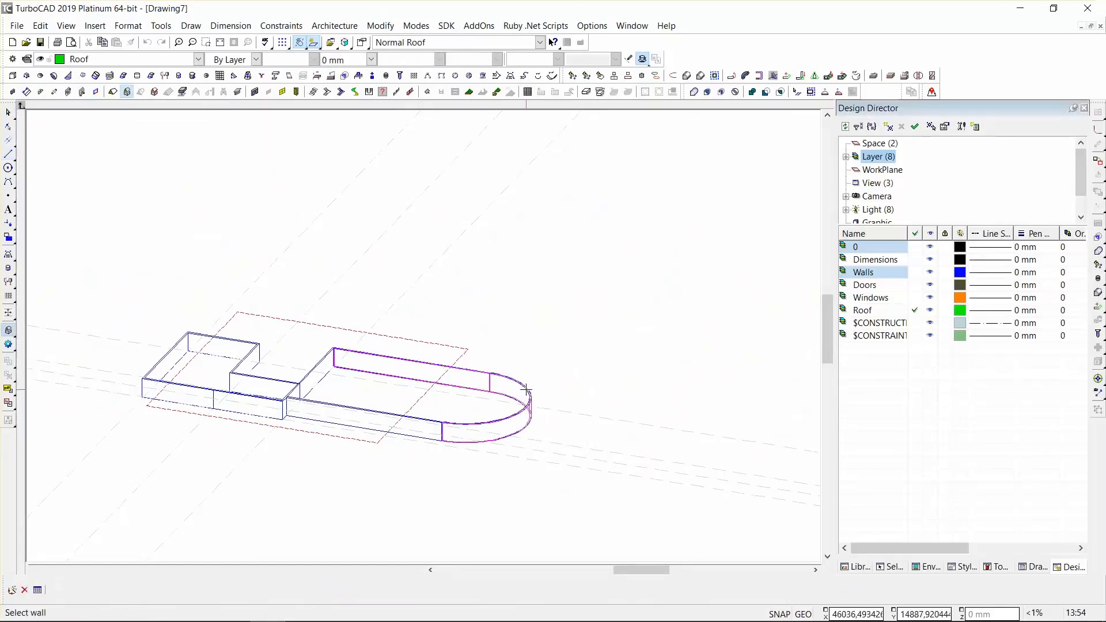
{"action": "left_click", "coordinate": [403, 416]}
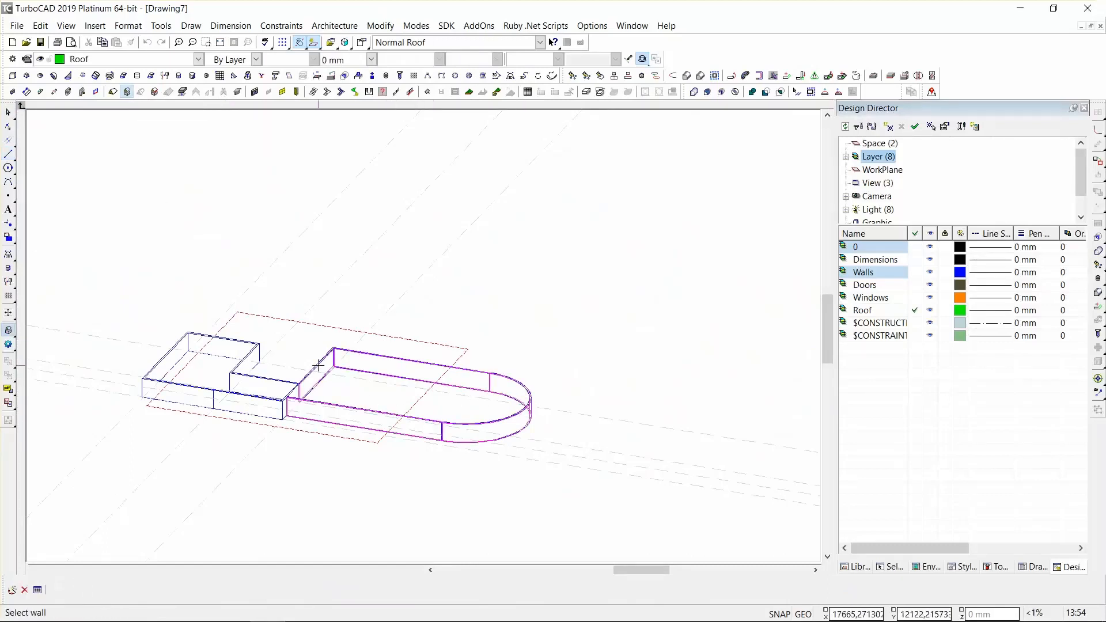
{"action": "scroll", "coordinate": [318, 365], "scroll_direction": "up", "scroll_amount": 2}
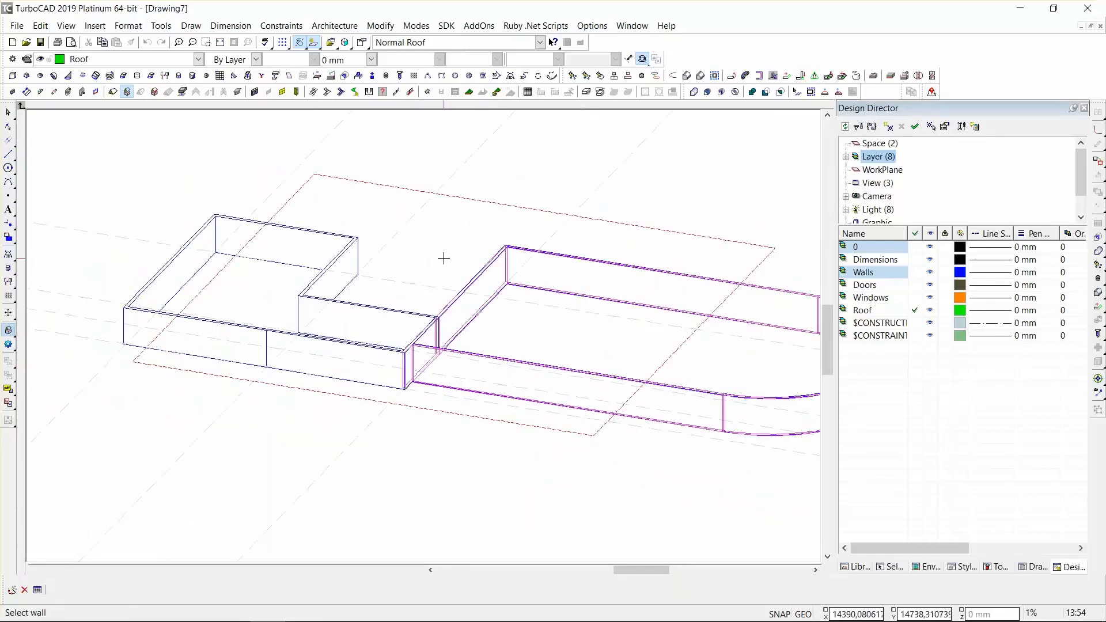
{"action": "right_click", "coordinate": [444, 258]}
{"action": "left_click", "coordinate": [475, 348]}
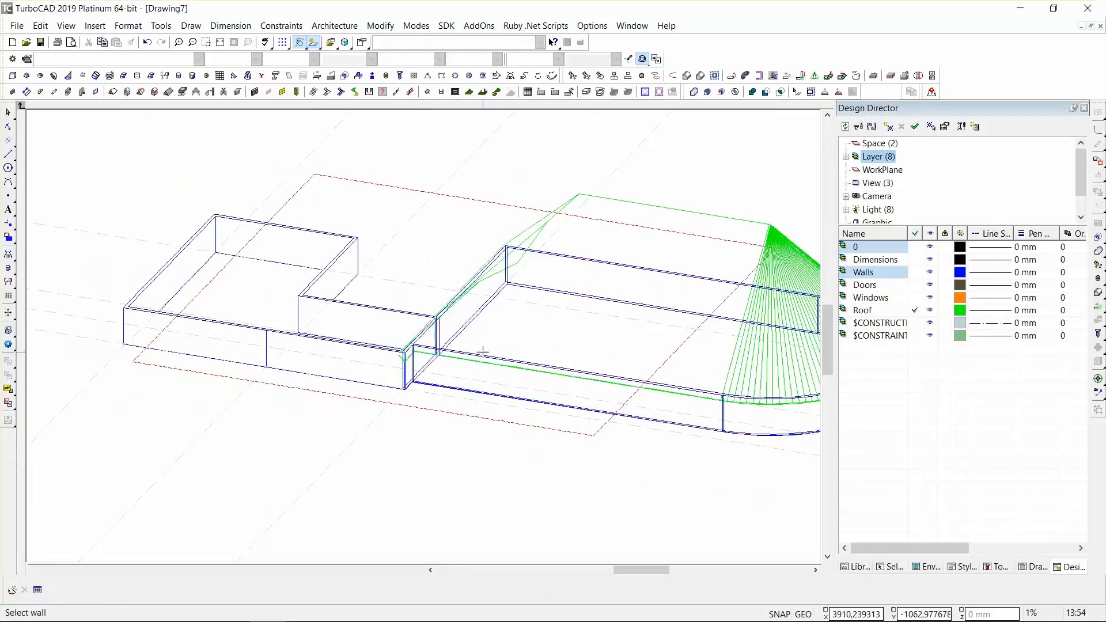
Render the model, examine the roof over the round-ended walls from another angle, and return to wireframe.
{"action": "right_click", "coordinate": [527, 323]}
{"action": "left_click", "coordinate": [591, 273]}
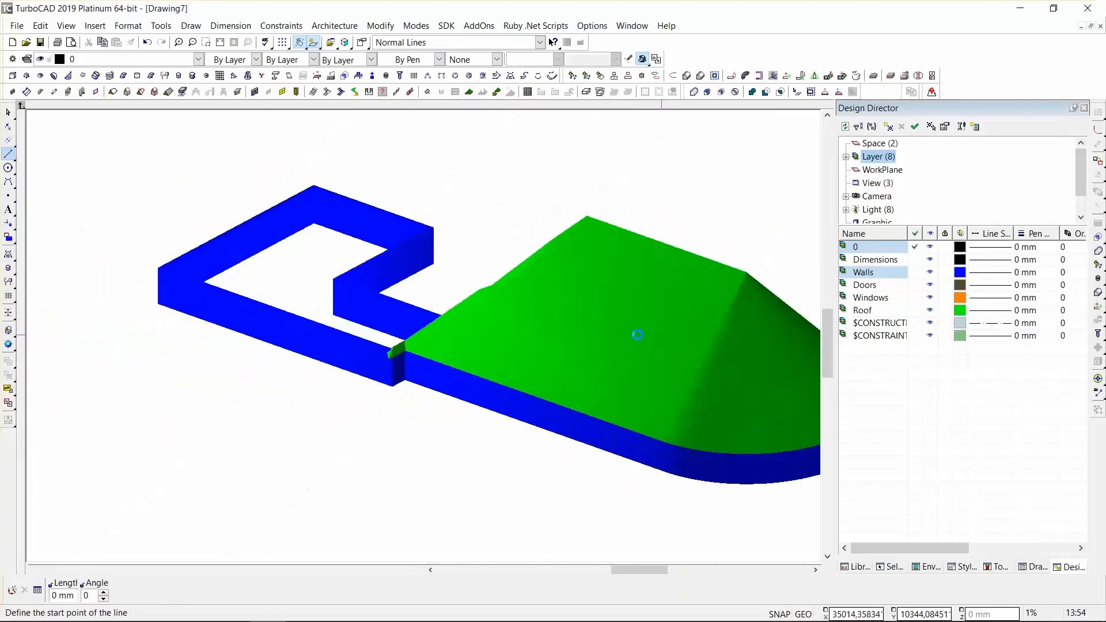
{"action": "middle_click_drag", "start_coordinate": [638, 335], "coordinate": [590, 336], "text": "shift"}
{"action": "scroll", "coordinate": [589, 336], "scroll_direction": "down", "scroll_amount": 2}
{"action": "mouse_move", "coordinate": [422, 336]}
{"action": "middle_mouse_down", "text": "shift"}
{"action": "mouse_move", "coordinate": [193, 355]}
{"action": "mouse_move", "coordinate": [440, 333]}
{"action": "middle_mouse_up", "text": "shift"}
{"action": "right_click", "coordinate": [443, 320]}
{"action": "left_click", "coordinate": [481, 275]}
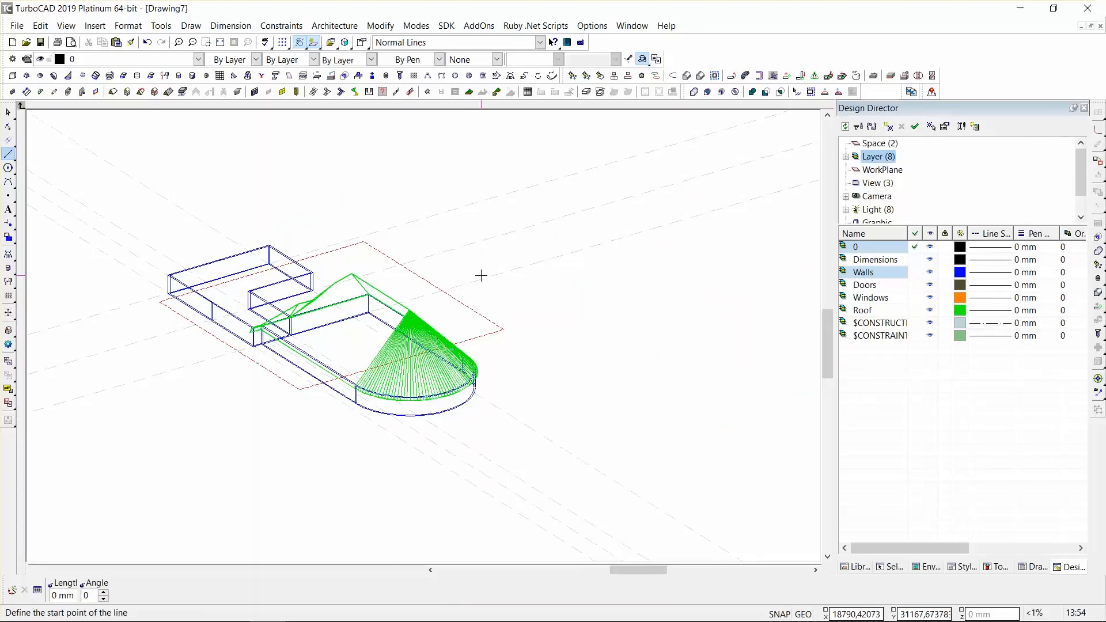
Try to set the overhang of the round-ended extension's roof to 500, undo the change and deselect the roof.
{"action": "key", "text": "space"}
{"action": "left_click", "coordinate": [392, 302]}
{"action": "right_click", "coordinate": [370, 220]}
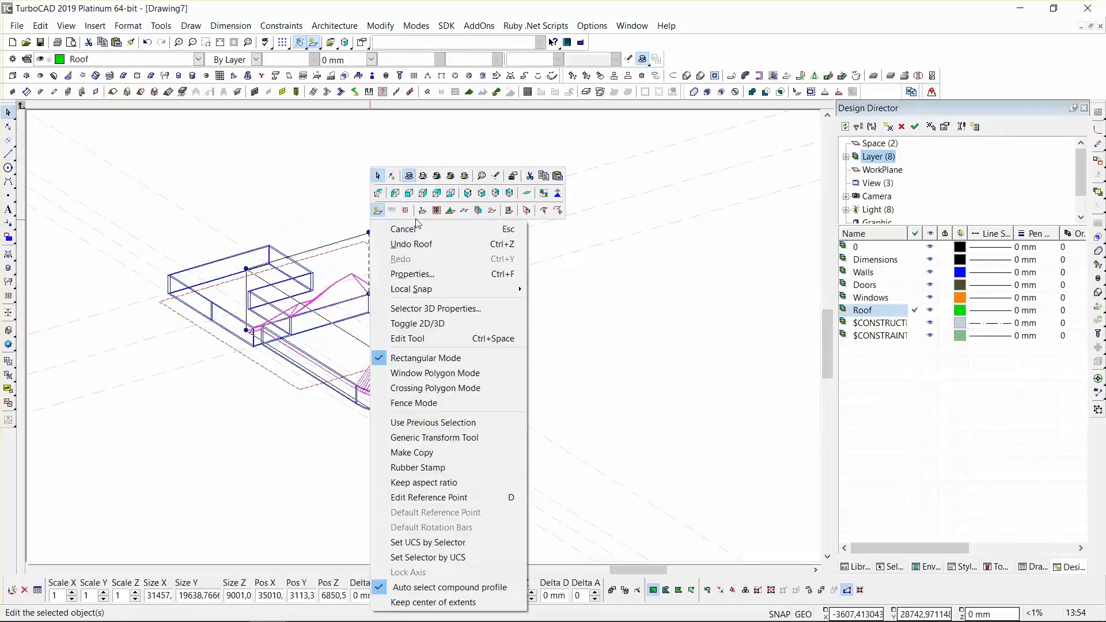
{"action": "left_click", "coordinate": [427, 274]}
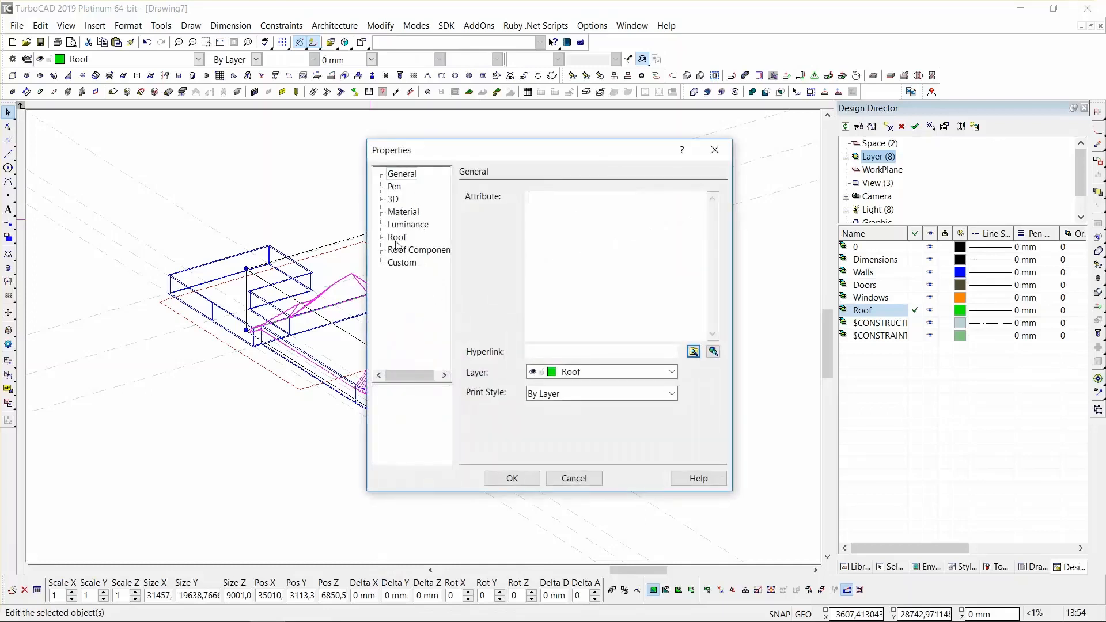
{"action": "left_click", "coordinate": [397, 238]}
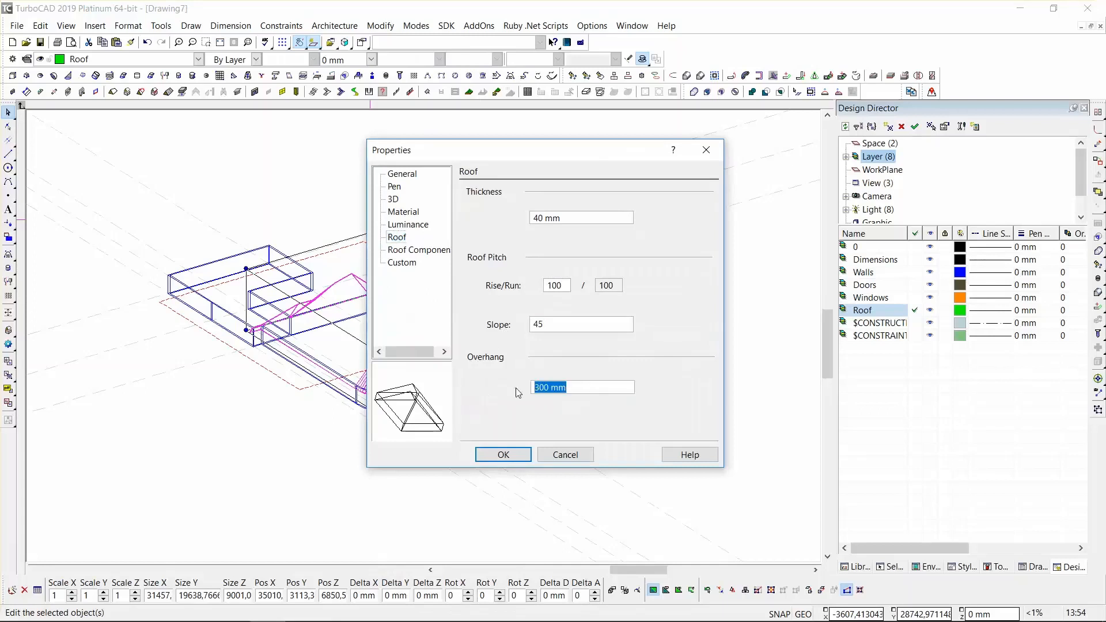
{"action": "type", "text": "500"}
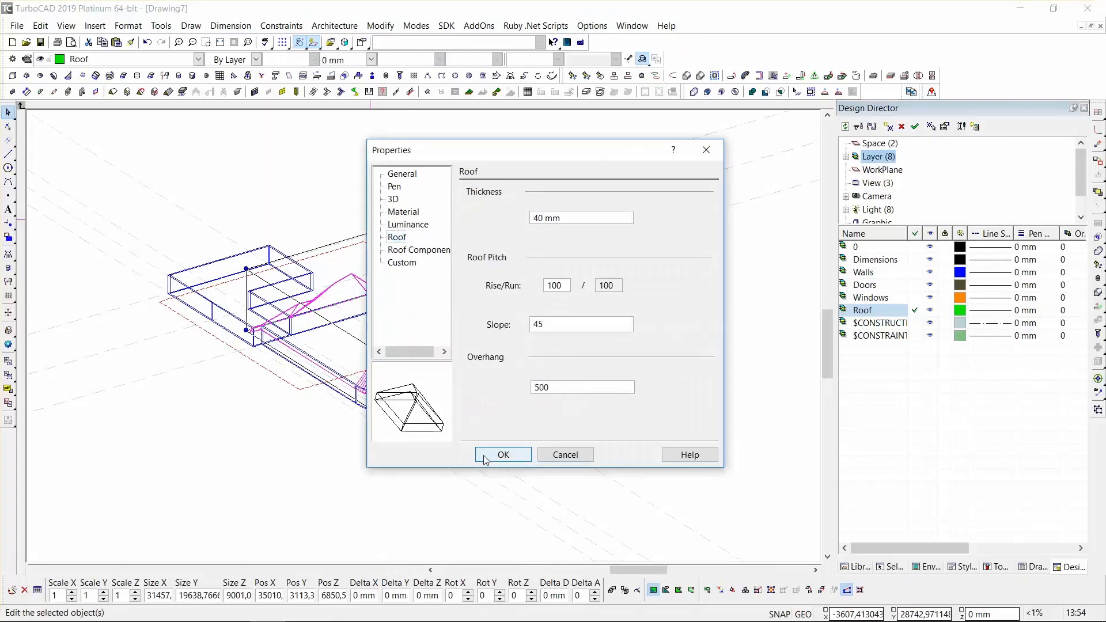
{"action": "left_click", "coordinate": [494, 452]}
{"action": "left_click", "coordinate": [537, 434]}
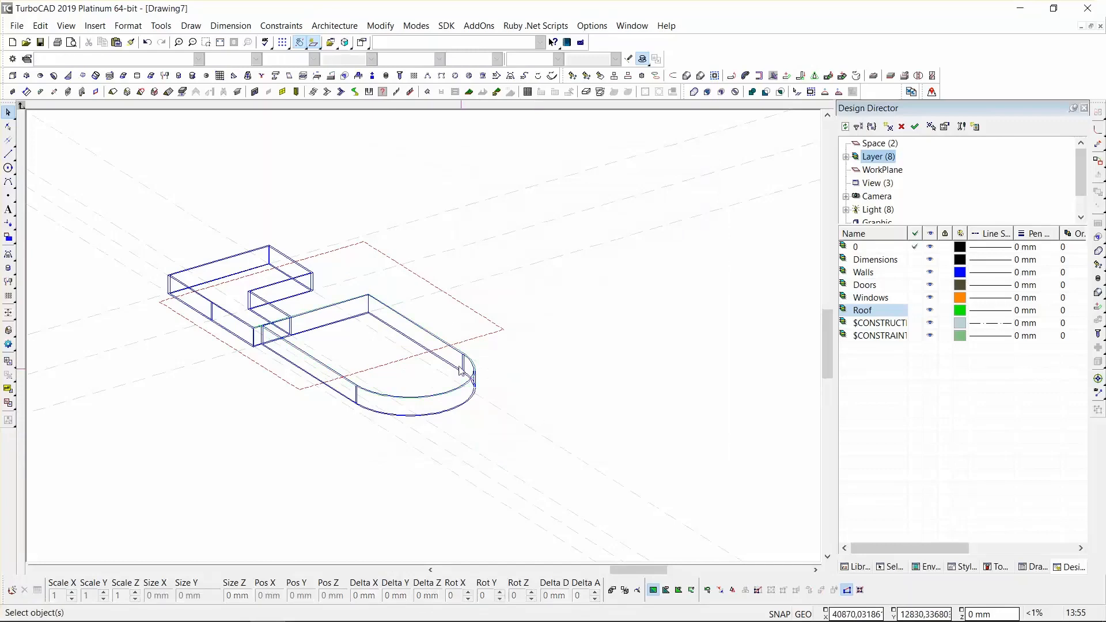
{"action": "left_click", "coordinate": [147, 42]}
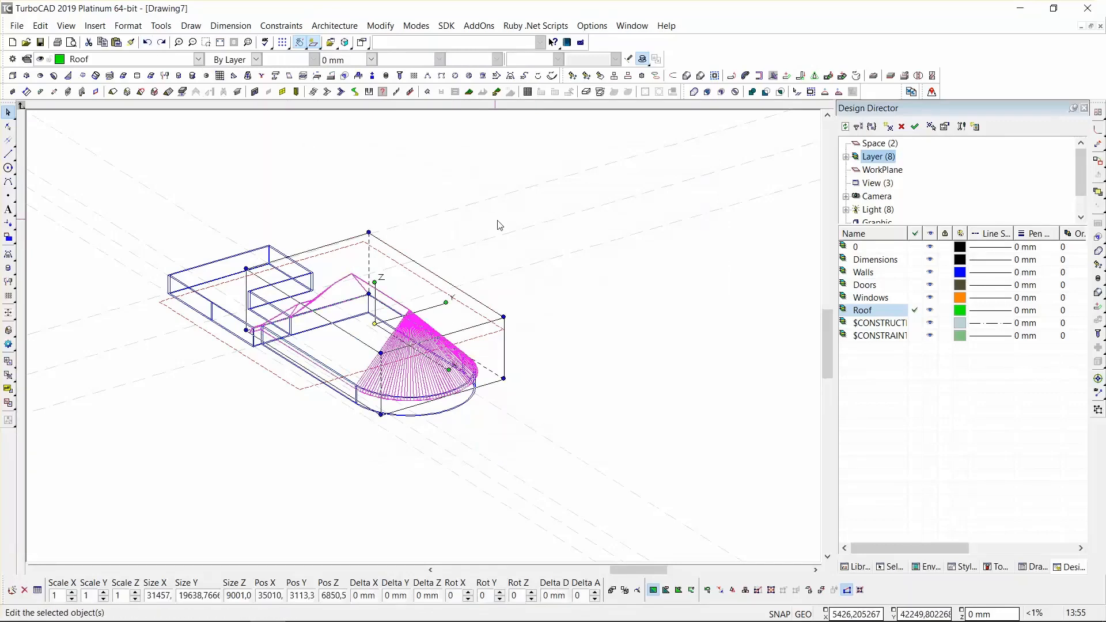
{"action": "middle_click_drag", "start_coordinate": [370, 295], "coordinate": [383, 215]}
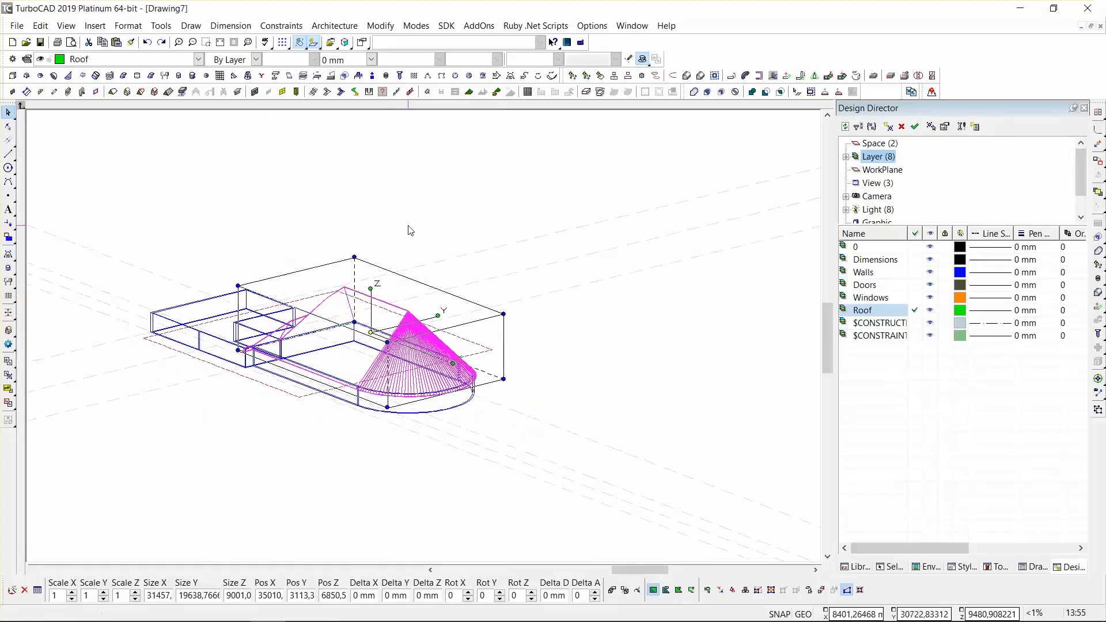
{"action": "left_click", "coordinate": [332, 208]}
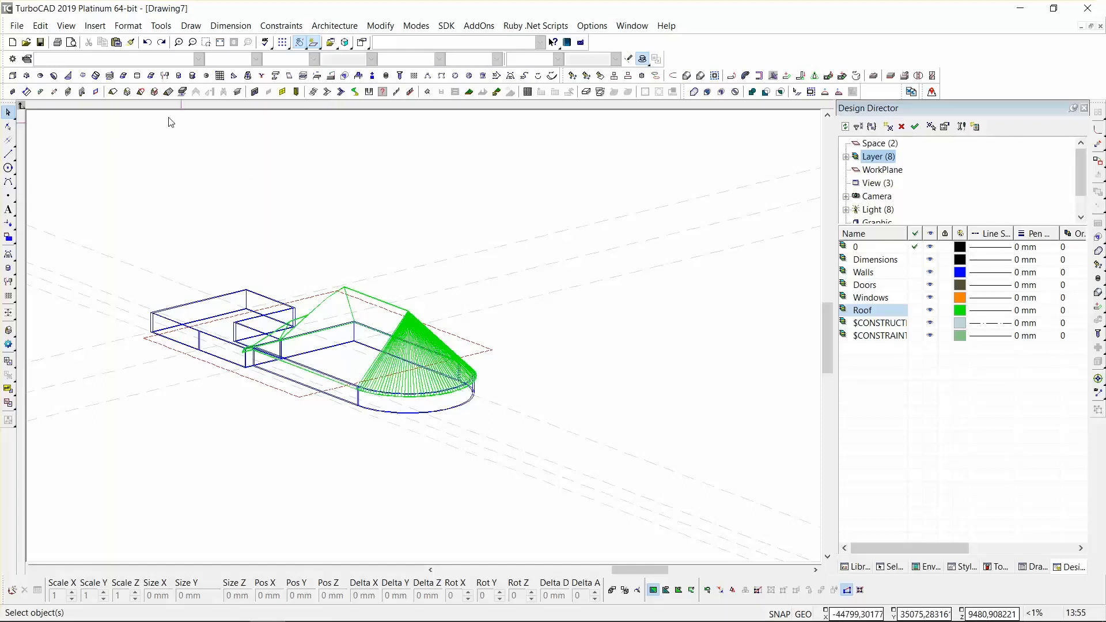
Open the Rendered House drawing from the 4. 3D Architecture folder of the TurboCAD 2019 presentation, under Presentations in the work folder in Documents.
{"action": "left_click", "coordinate": [27, 43]}
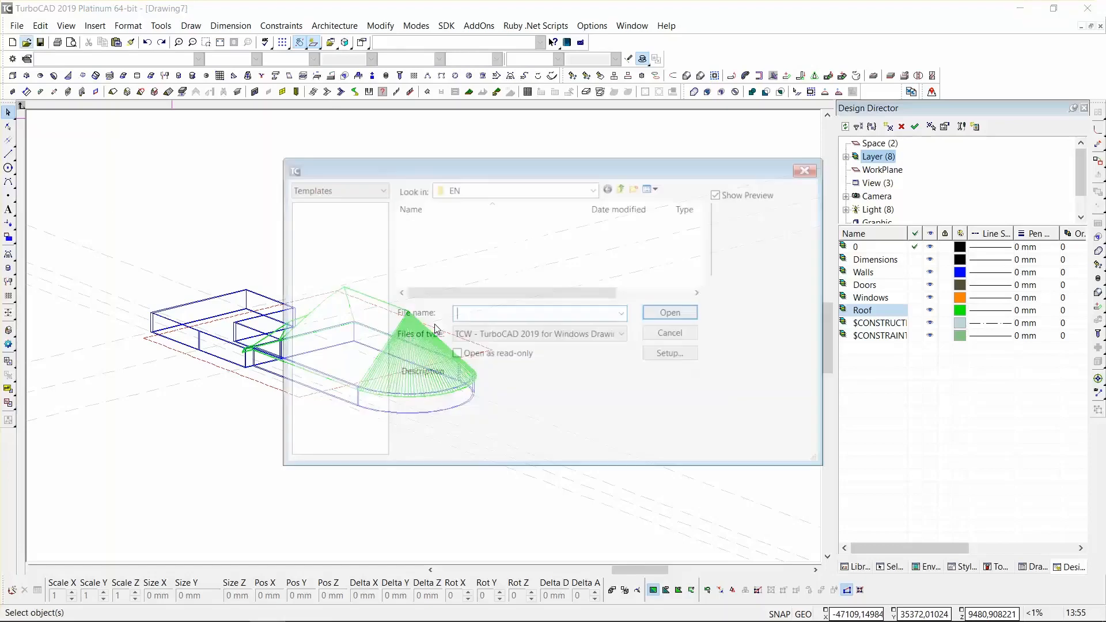
{"action": "left_click", "coordinate": [593, 188]}
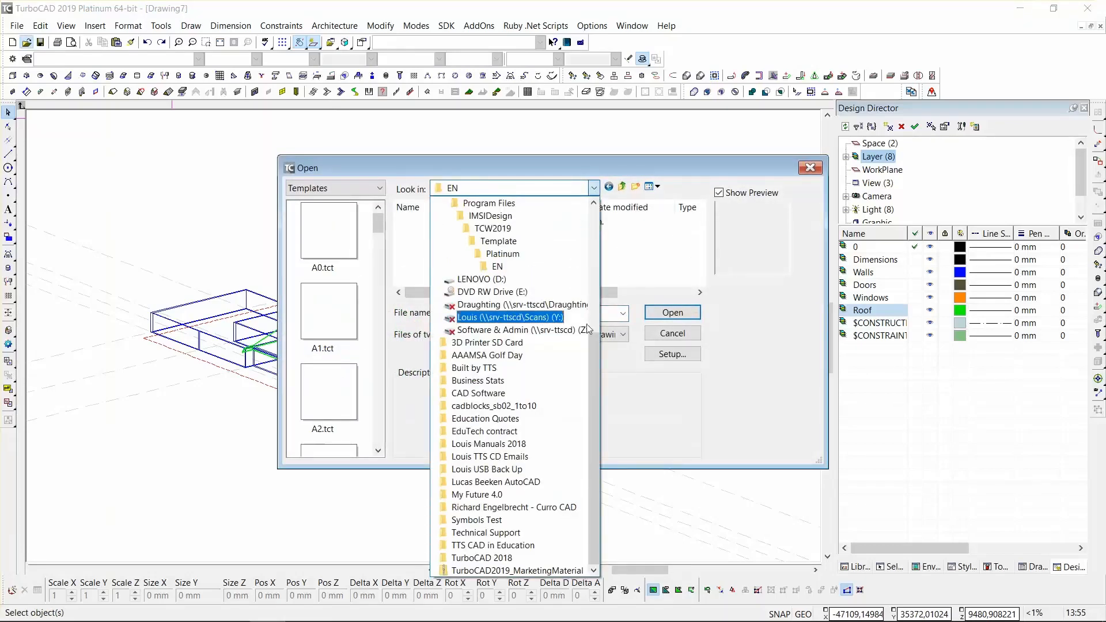
{"action": "left_click_drag", "start_coordinate": [590, 340], "coordinate": [590, 214]}
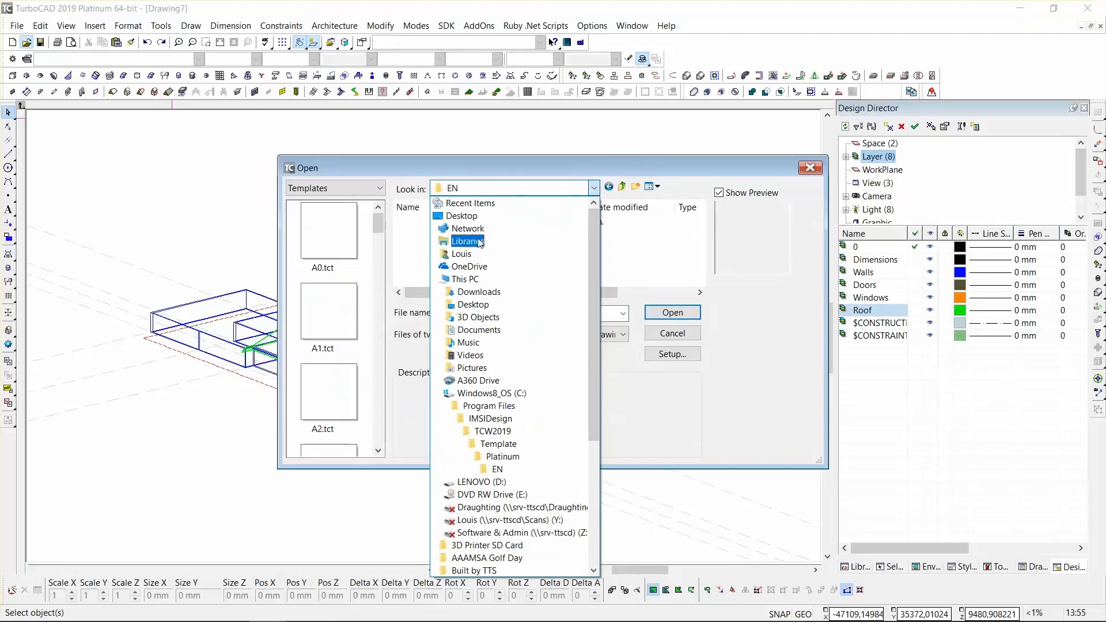
{"action": "left_click", "coordinate": [481, 331]}
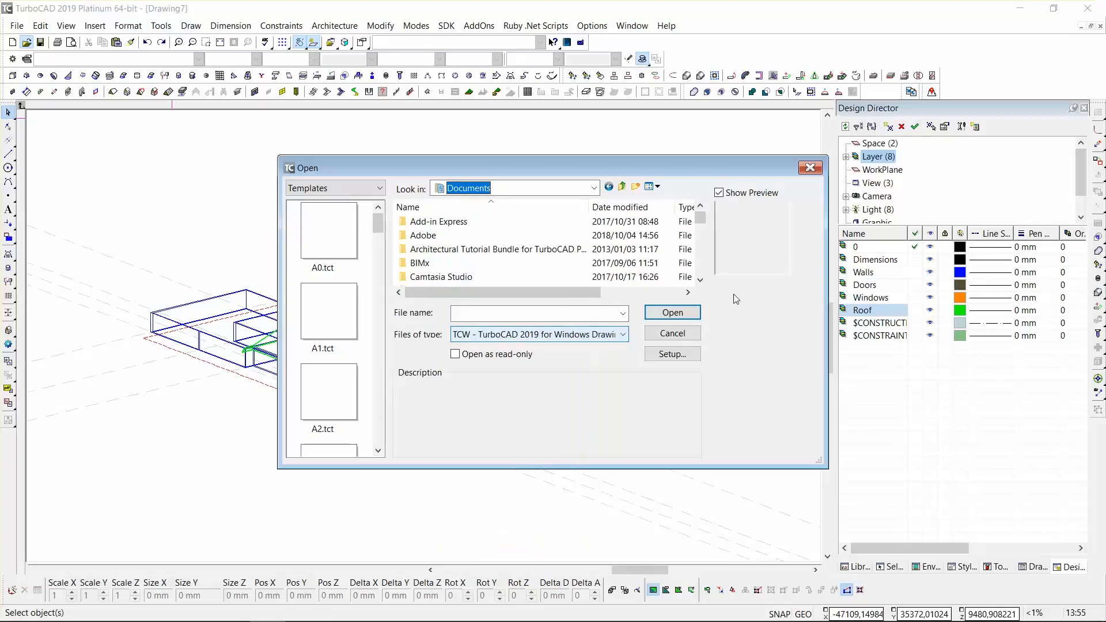
{"action": "left_click_drag", "start_coordinate": [702, 227], "coordinate": [702, 248]}
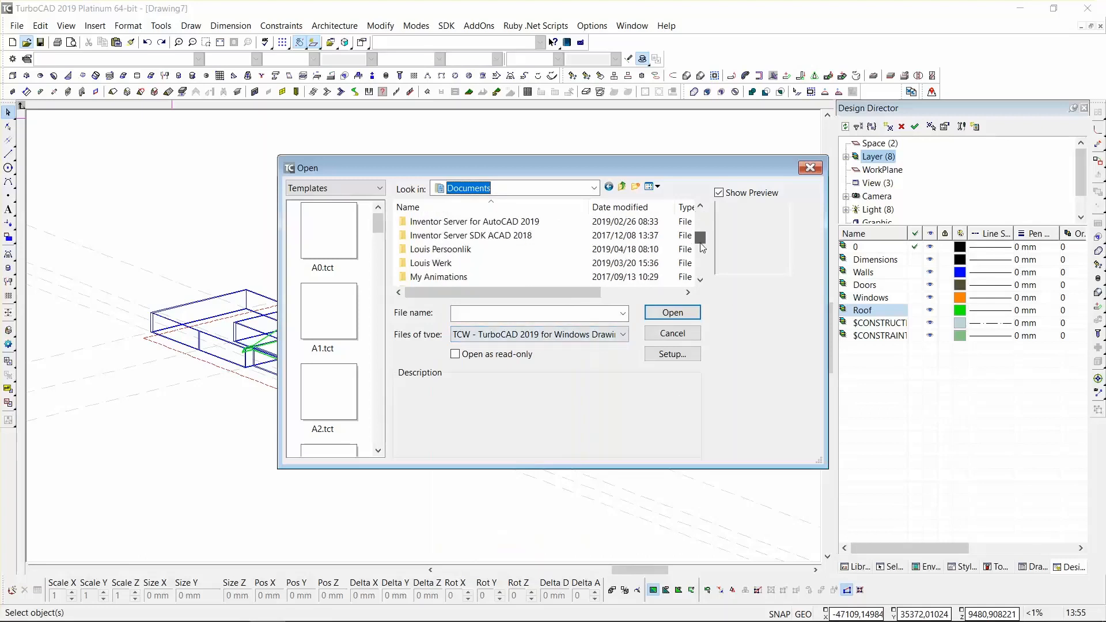
{"action": "double_click", "coordinate": [461, 264]}
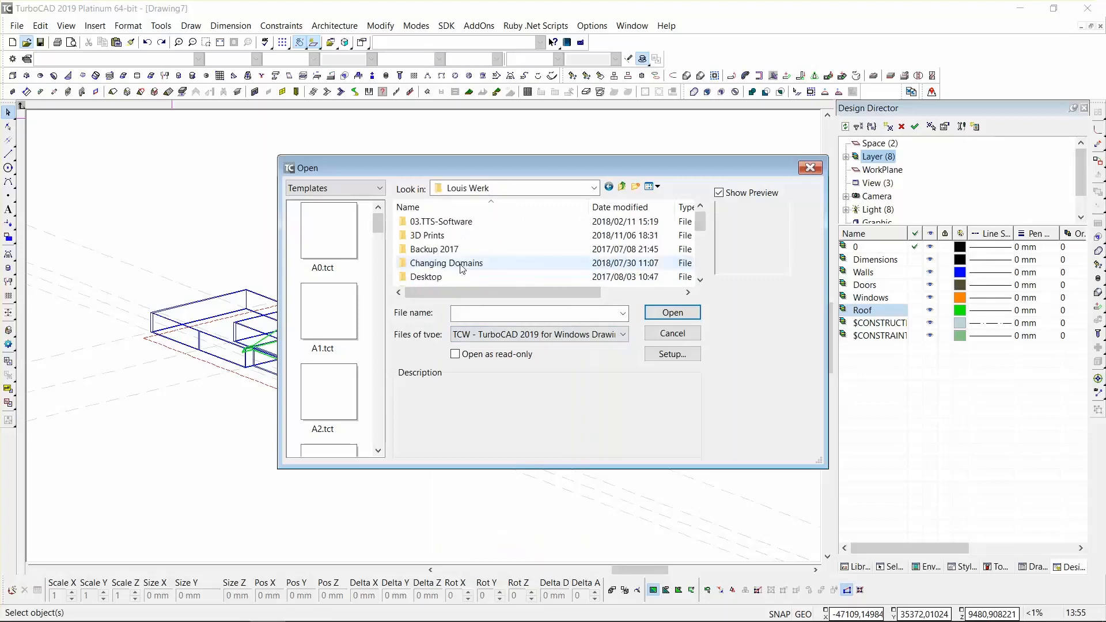
{"action": "scroll", "coordinate": [472, 233], "scroll_direction": "down", "scroll_amount": 2}
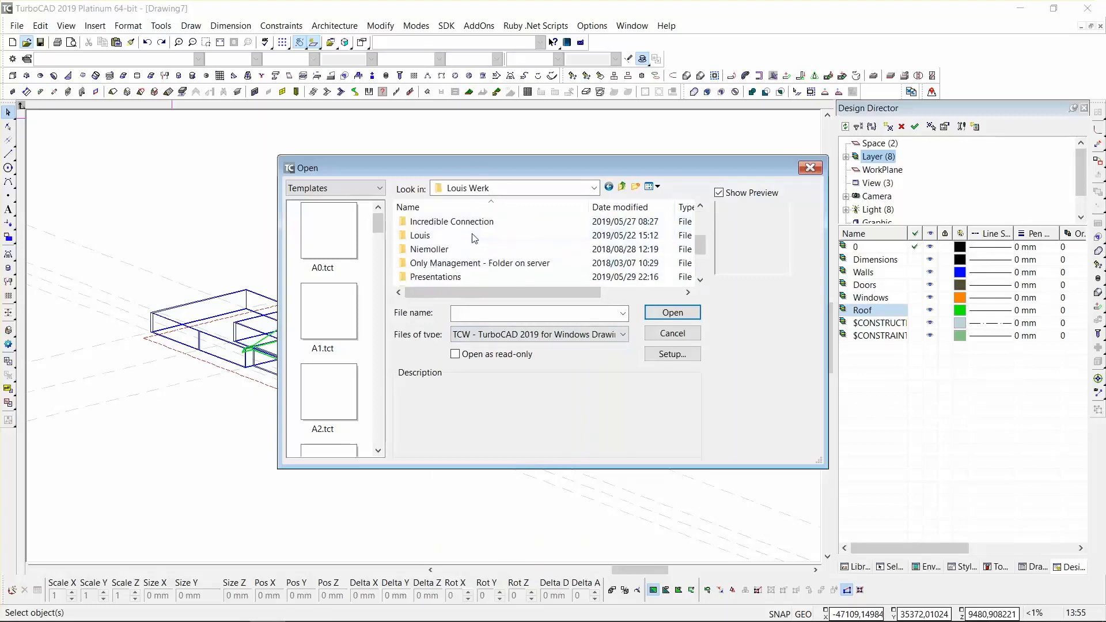
{"action": "scroll", "coordinate": [471, 236], "scroll_direction": "down", "scroll_amount": 1}
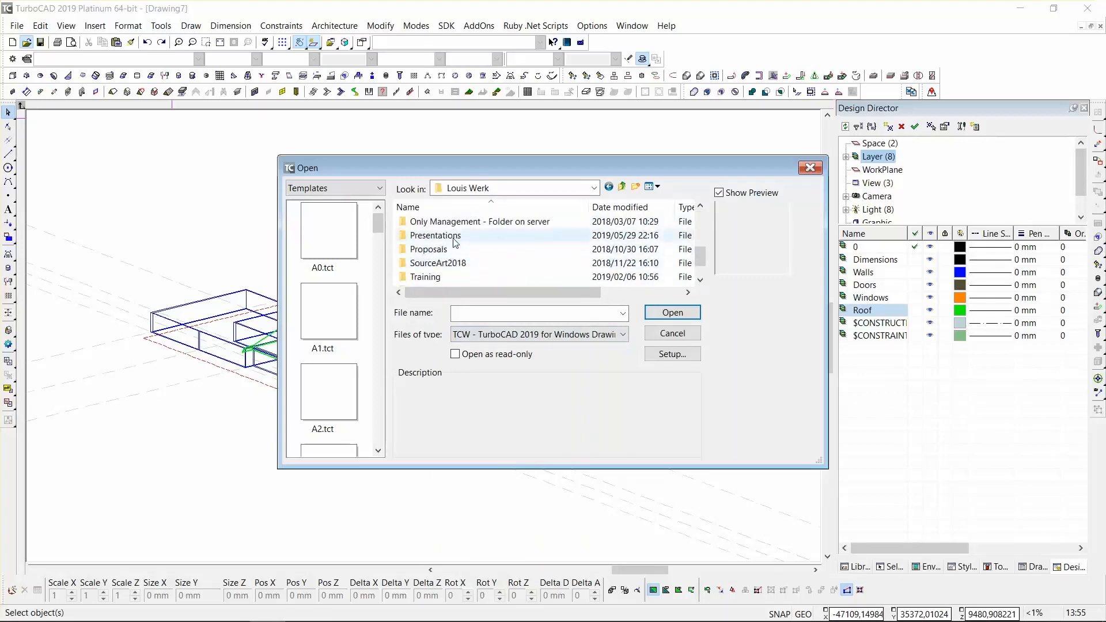
{"action": "double_click", "coordinate": [454, 236]}
{"action": "double_click", "coordinate": [459, 263]}
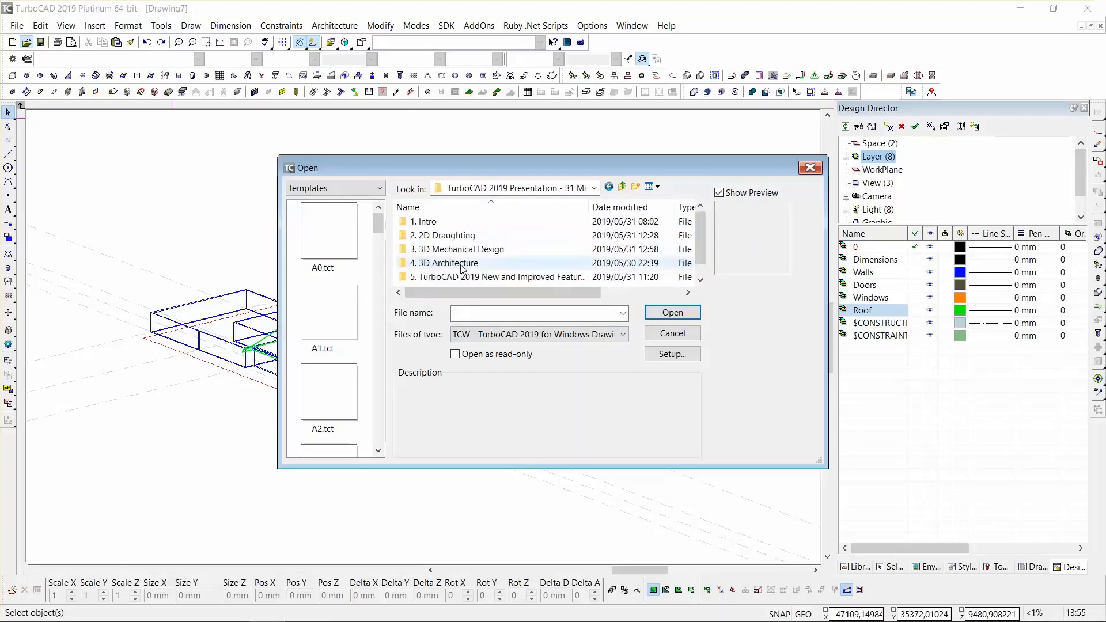
{"action": "double_click", "coordinate": [443, 263]}
{"action": "left_click", "coordinate": [441, 222]}
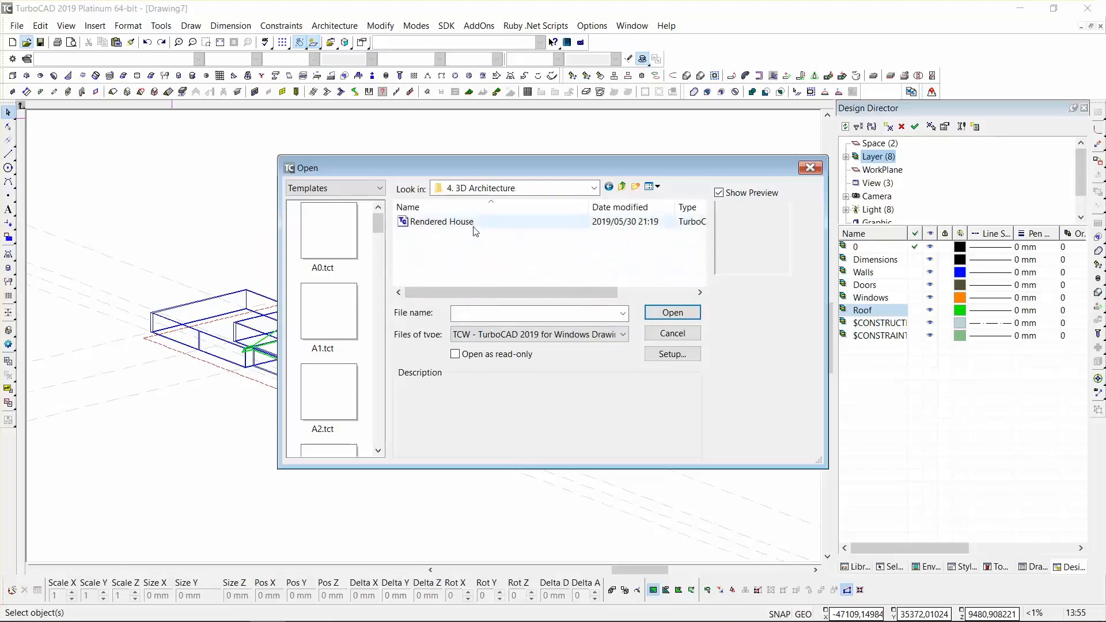
{"action": "left_click", "coordinate": [677, 313]}
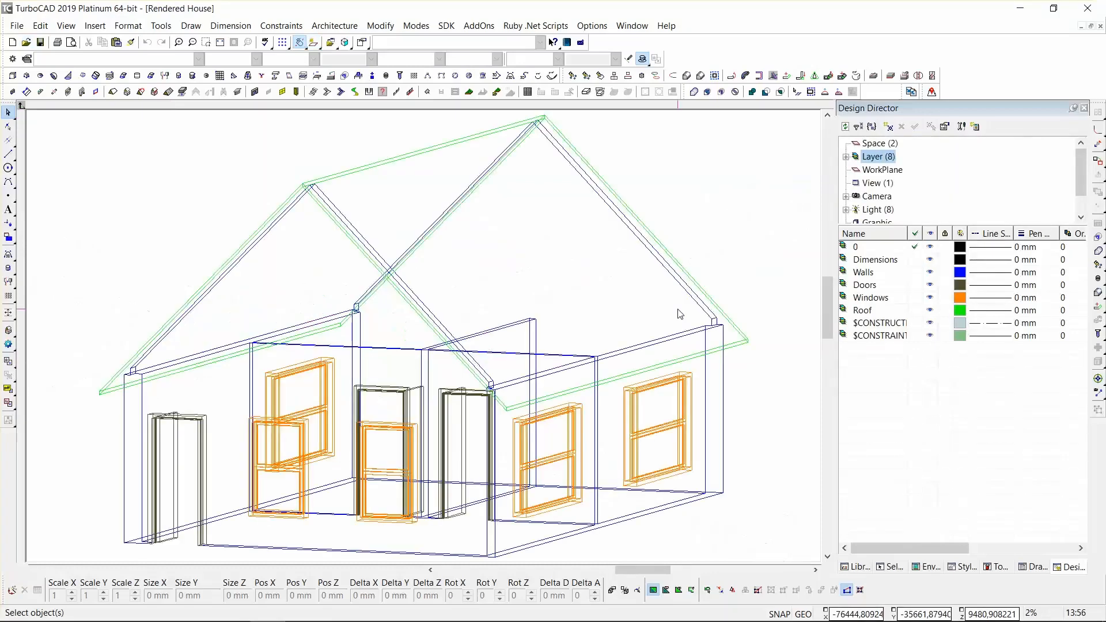
Render the house with its materials, examine the brick walls, roof tiles and windows up close, and return to wireframe.
{"action": "right_click", "coordinate": [558, 305]}
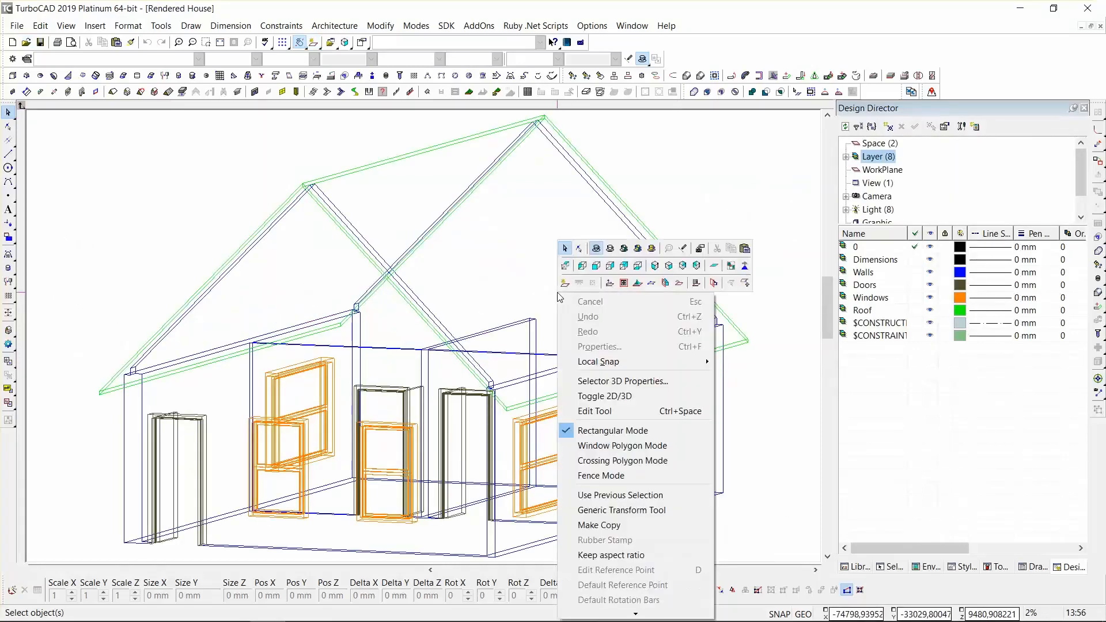
{"action": "left_click", "coordinate": [651, 249]}
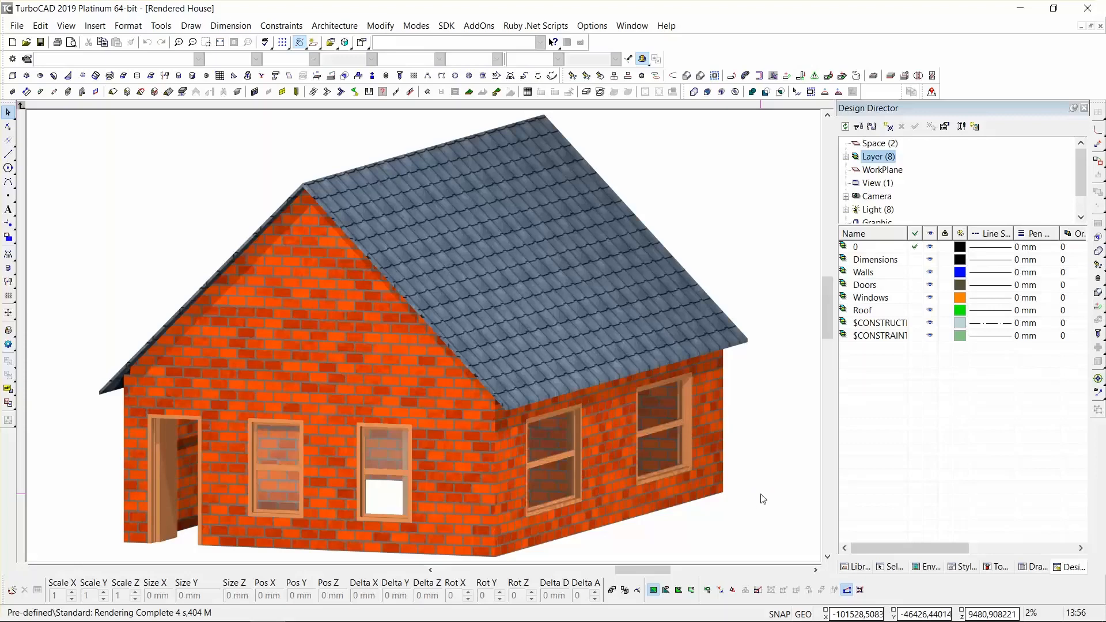
{"action": "scroll", "coordinate": [566, 458], "scroll_direction": "up", "scroll_amount": 3}
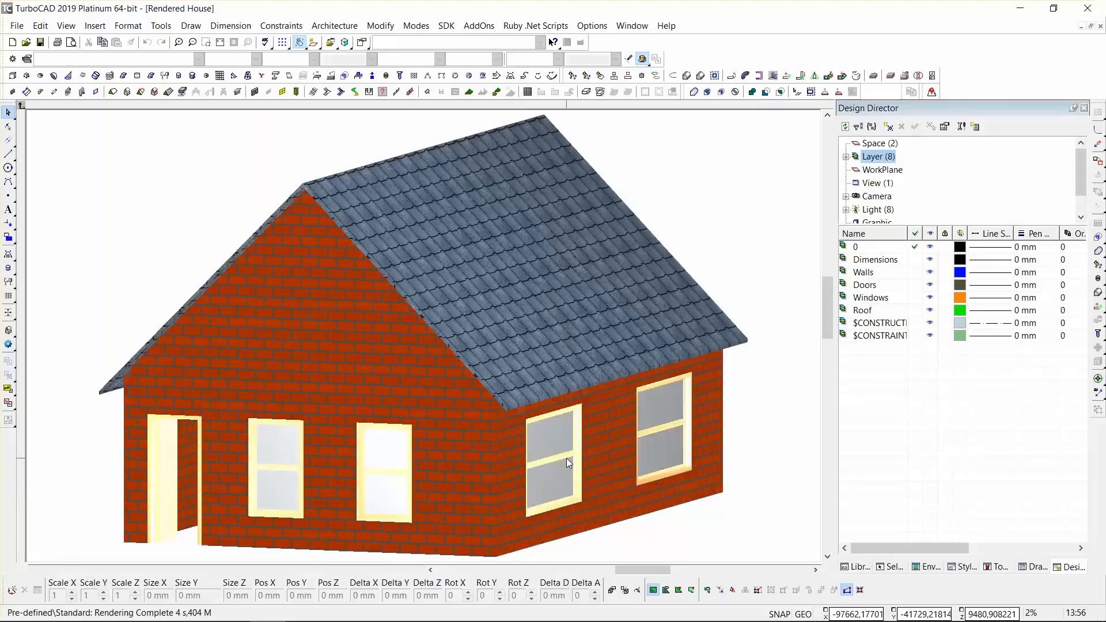
{"action": "middle_click_drag", "start_coordinate": [401, 341], "coordinate": [358, 333], "text": "shift"}
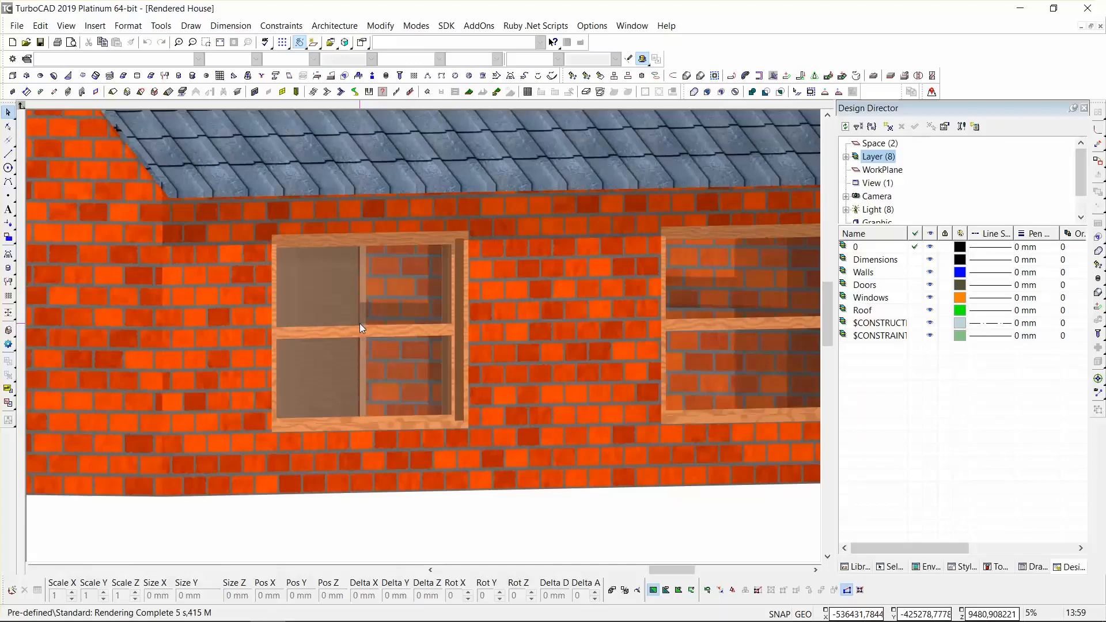
{"action": "right_click", "coordinate": [378, 300]}
{"action": "left_click", "coordinate": [374, 257]}
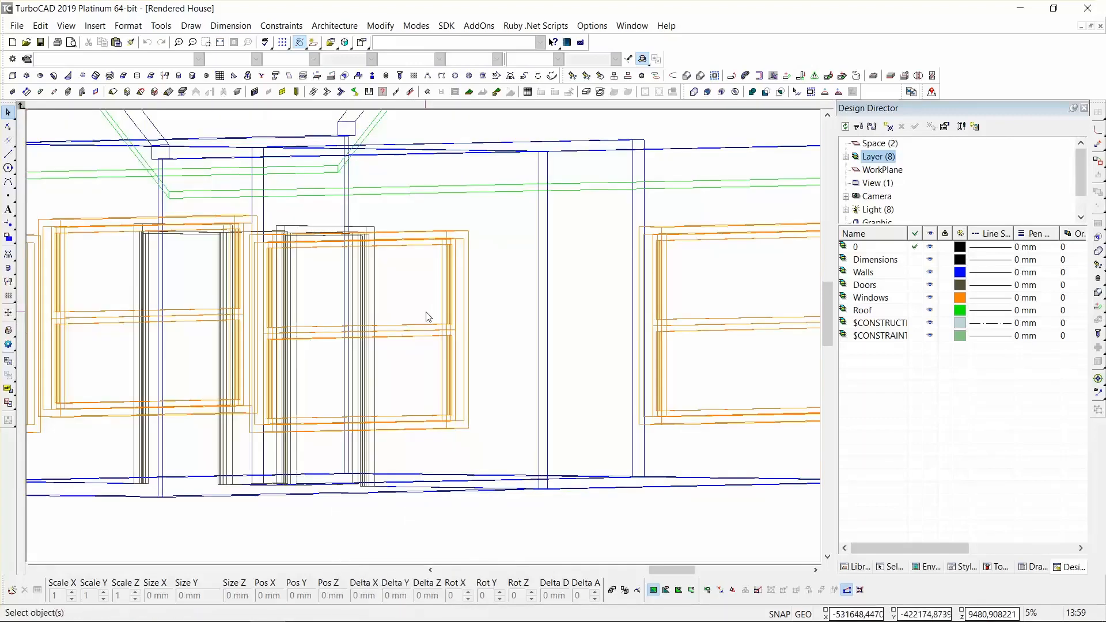
Start a terrain import with an origin point beside the house, examine the supported file types, and cancel the import.
{"action": "scroll", "coordinate": [426, 316], "scroll_direction": "down", "scroll_amount": 5}
{"action": "middle_click_drag", "start_coordinate": [395, 389], "coordinate": [380, 405], "text": "shift"}
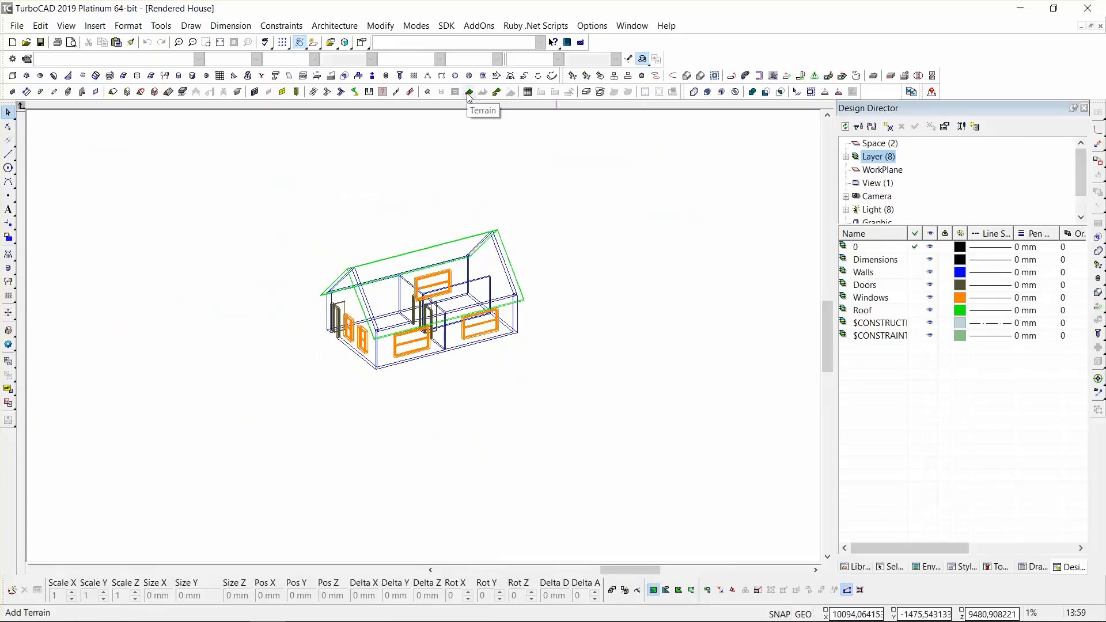
{"action": "left_click", "coordinate": [496, 93]}
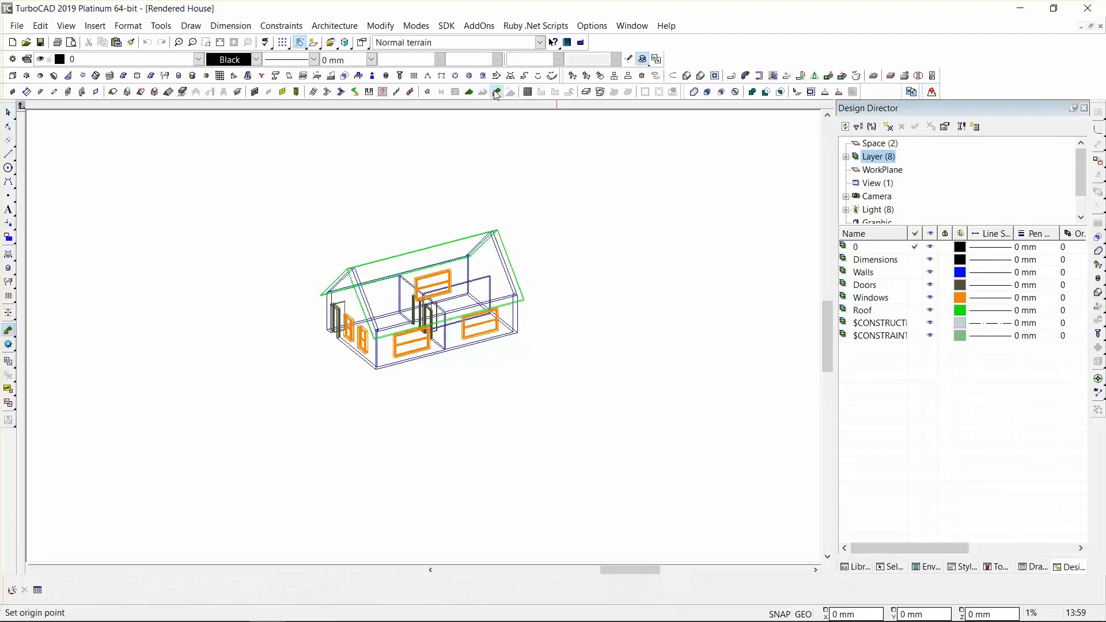
{"action": "left_click", "coordinate": [593, 326]}
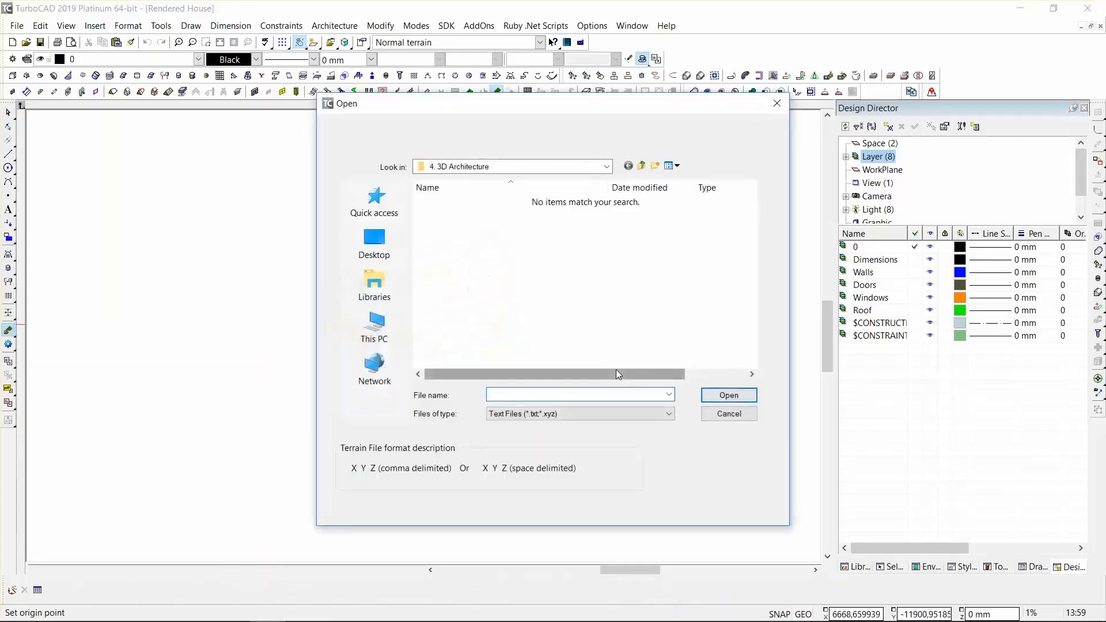
{"action": "left_click", "coordinate": [667, 414]}
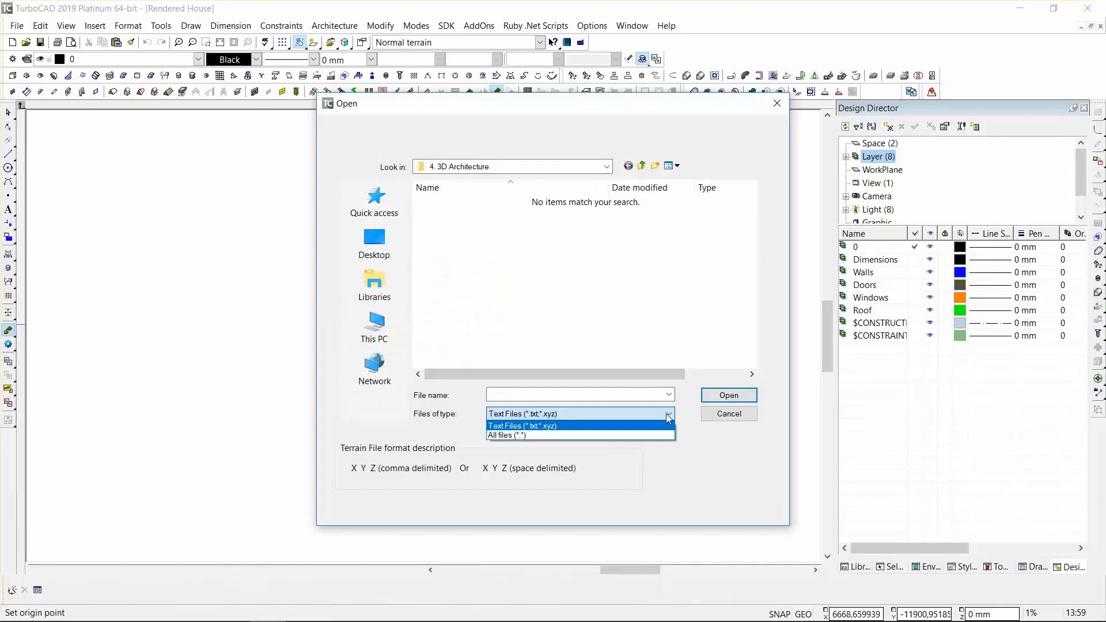
{"action": "left_click", "coordinate": [668, 416]}
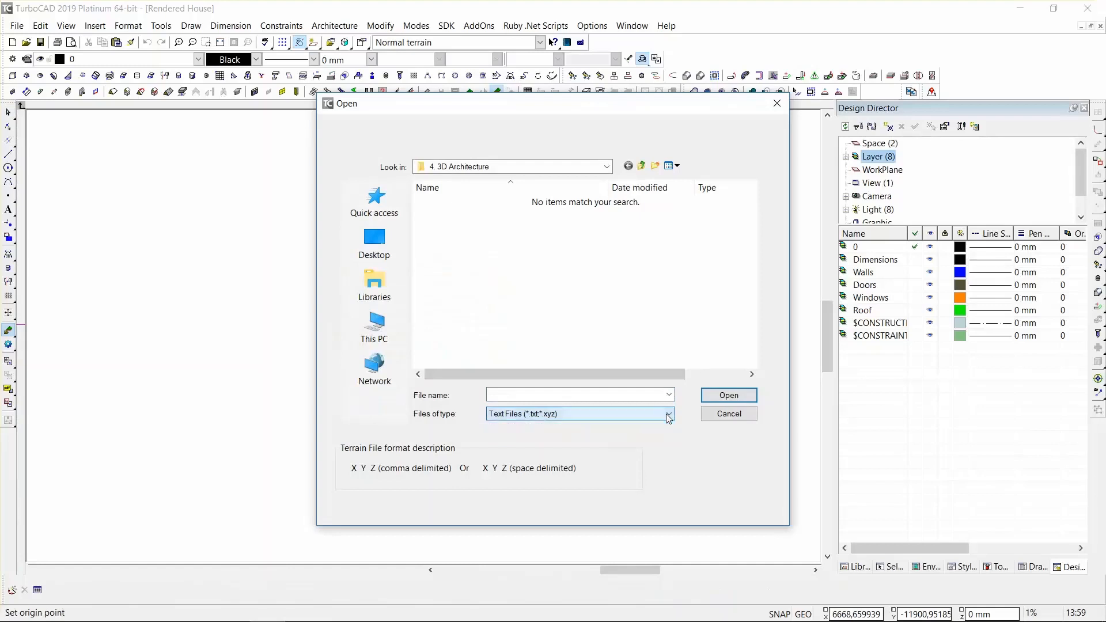
{"action": "left_click", "coordinate": [733, 418]}
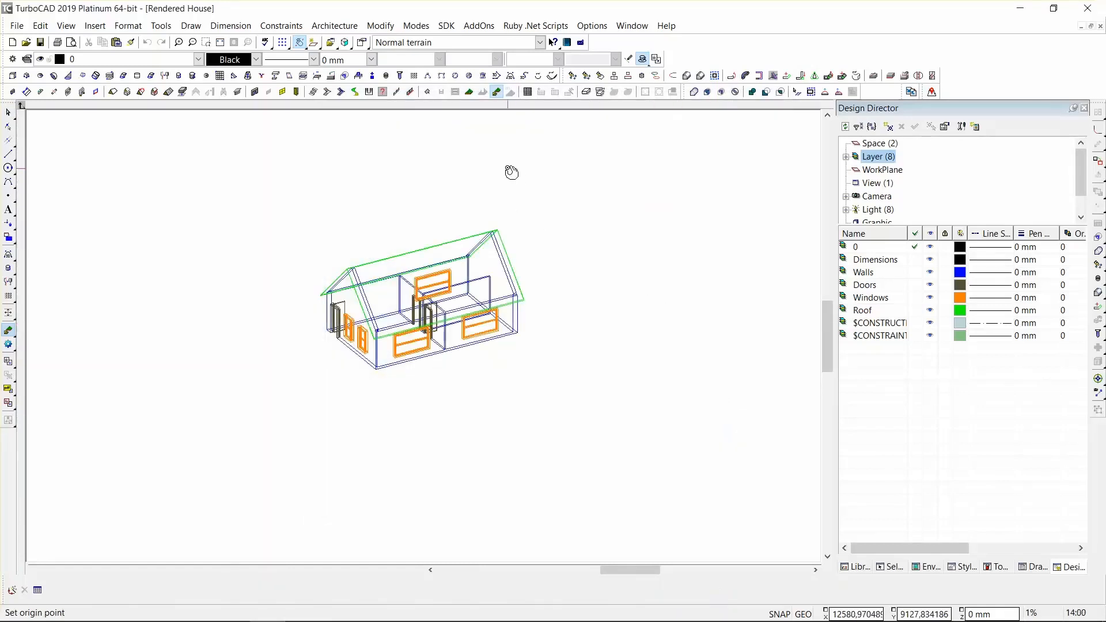
Draw a six-point terrain around the house in the World Plan view, about 274 m by 154 m, and finish it.
{"action": "left_click", "coordinate": [470, 95]}
{"action": "right_click", "coordinate": [376, 170]}
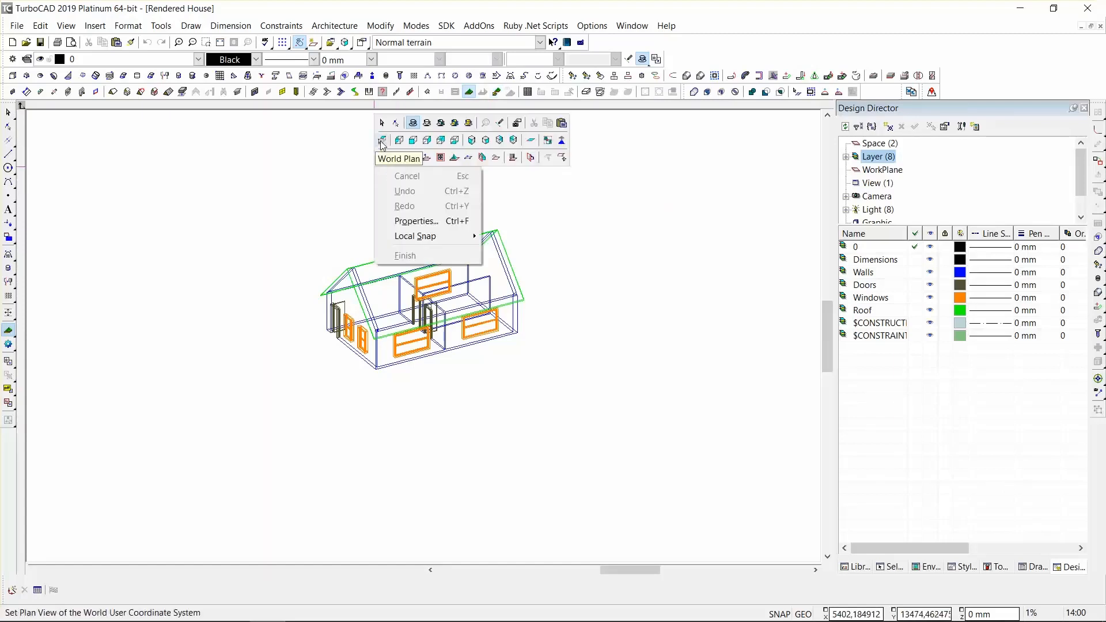
{"action": "left_click", "coordinate": [382, 141]}
{"action": "scroll", "coordinate": [399, 190], "scroll_direction": "down", "scroll_amount": 2}
{"action": "scroll", "coordinate": [424, 336], "scroll_direction": "down", "scroll_amount": 3}
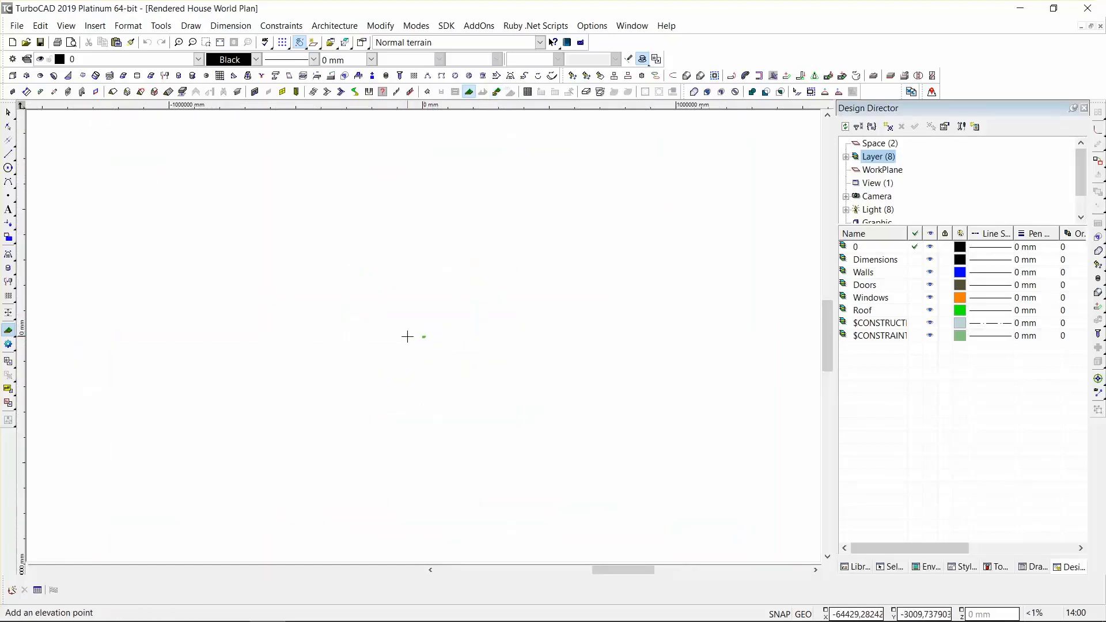
{"action": "left_click", "coordinate": [239, 203]}
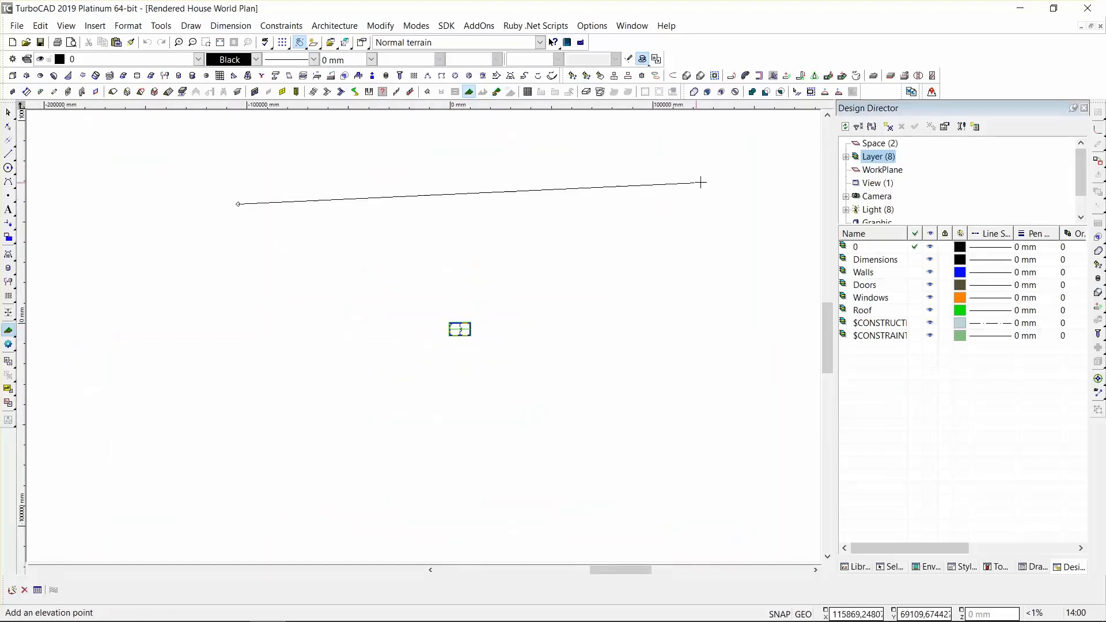
{"action": "left_click", "coordinate": [701, 181]}
{"action": "left_click", "coordinate": [757, 380]}
{"action": "left_click", "coordinate": [519, 494]}
{"action": "left_click", "coordinate": [300, 482]}
{"action": "left_click", "coordinate": [202, 276]}
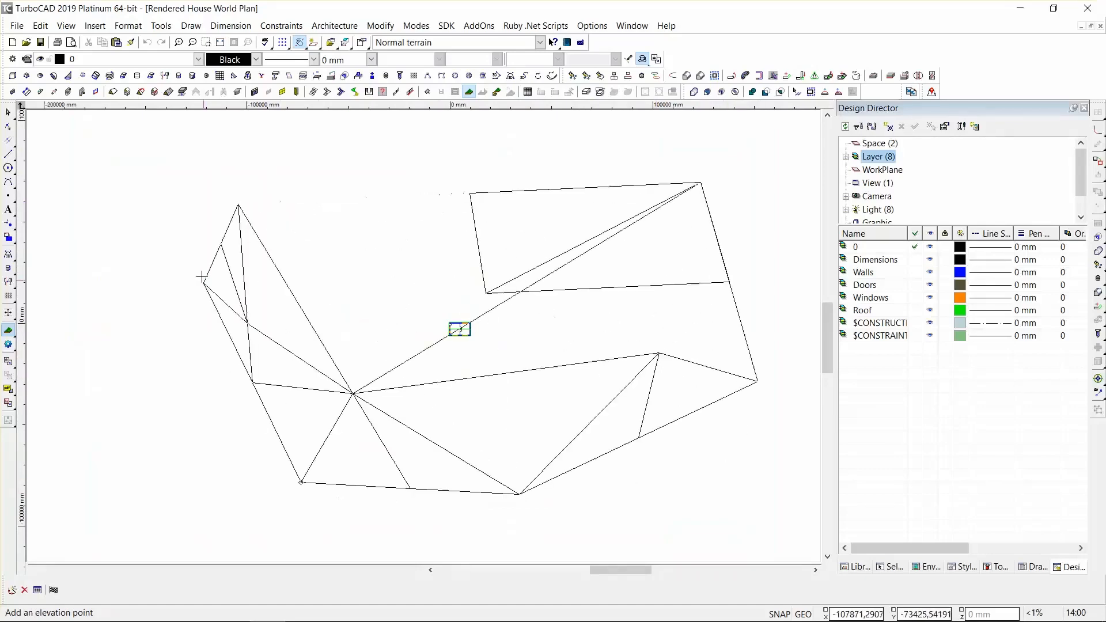
{"action": "right_click", "coordinate": [165, 177]}
{"action": "left_click", "coordinate": [199, 266]}
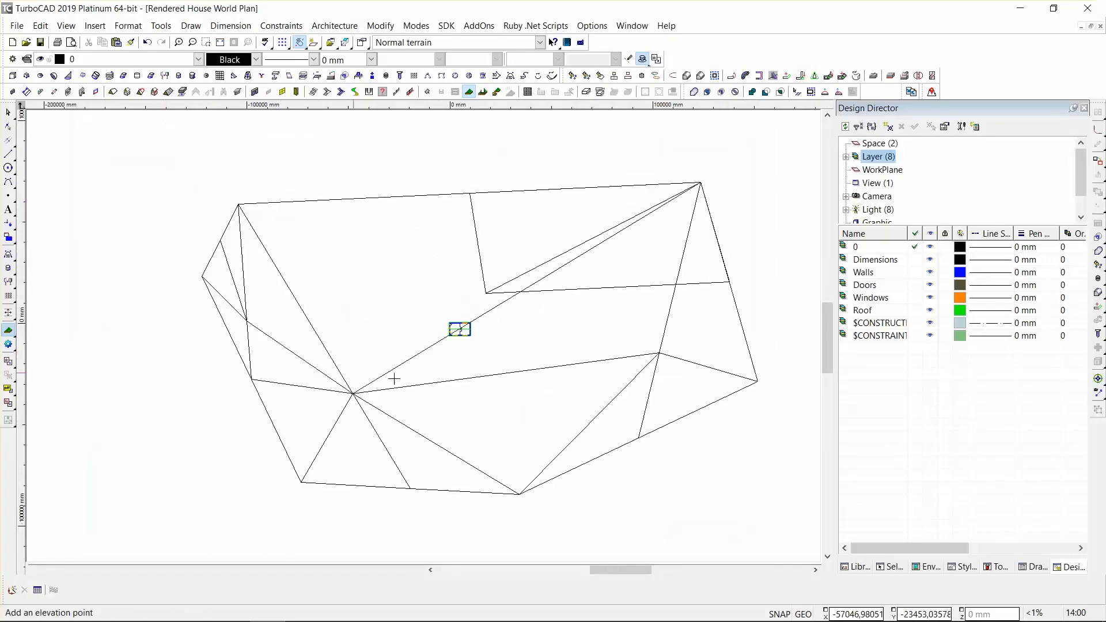
Look at the terrain around the house from a low isometric angle and leave the Terrain tool.
{"action": "right_click", "coordinate": [412, 380]}
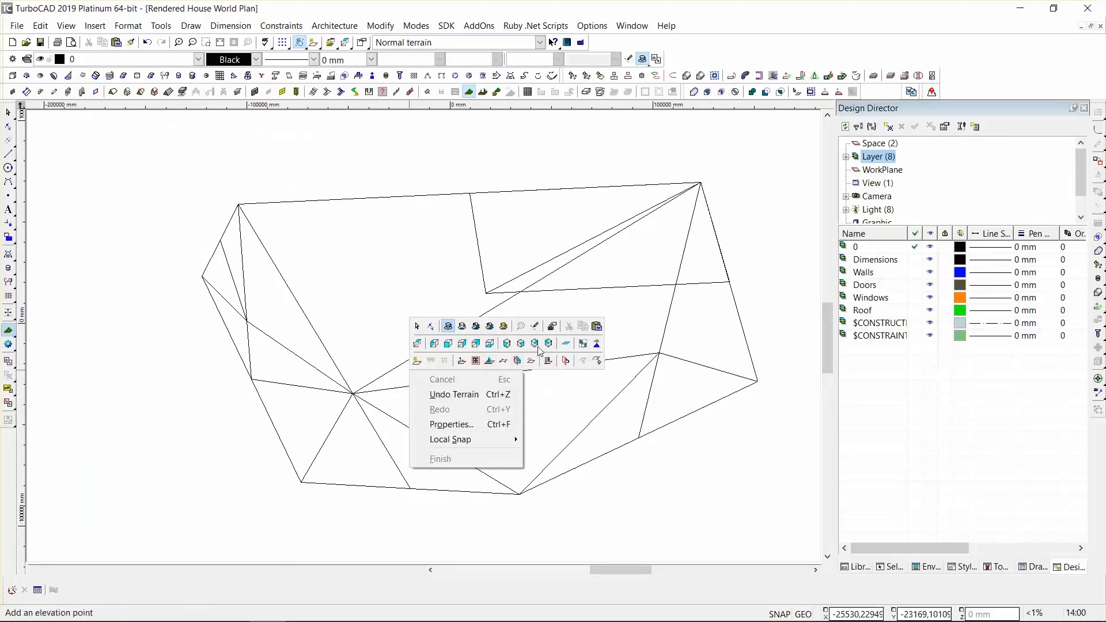
{"action": "left_click", "coordinate": [518, 354]}
{"action": "middle_click_drag", "start_coordinate": [499, 328], "coordinate": [485, 263]}
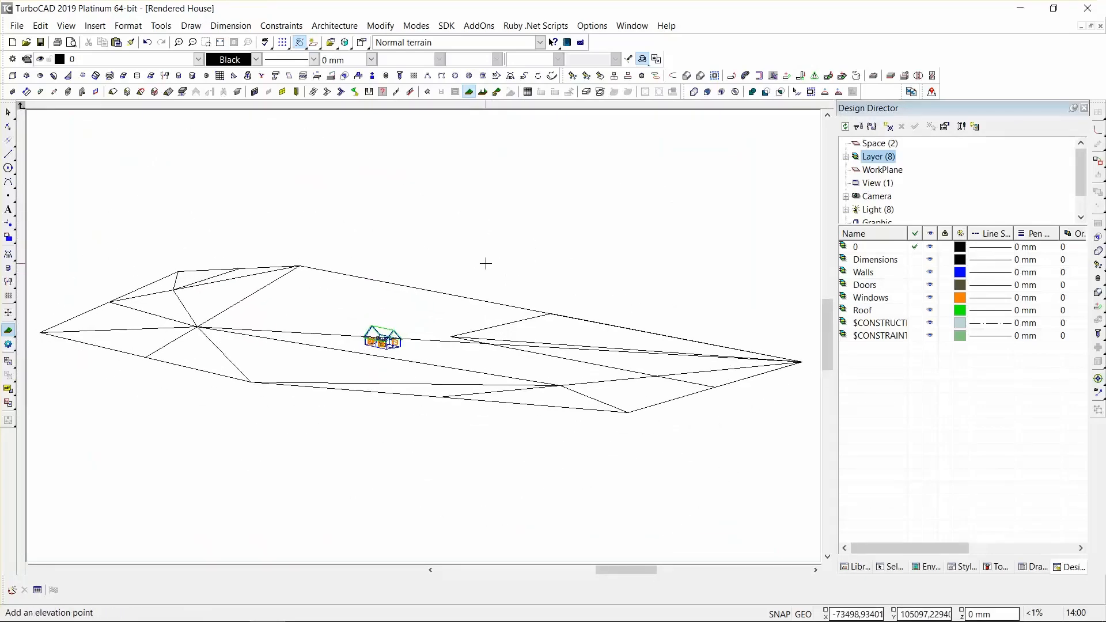
{"action": "key", "text": "Escape"}
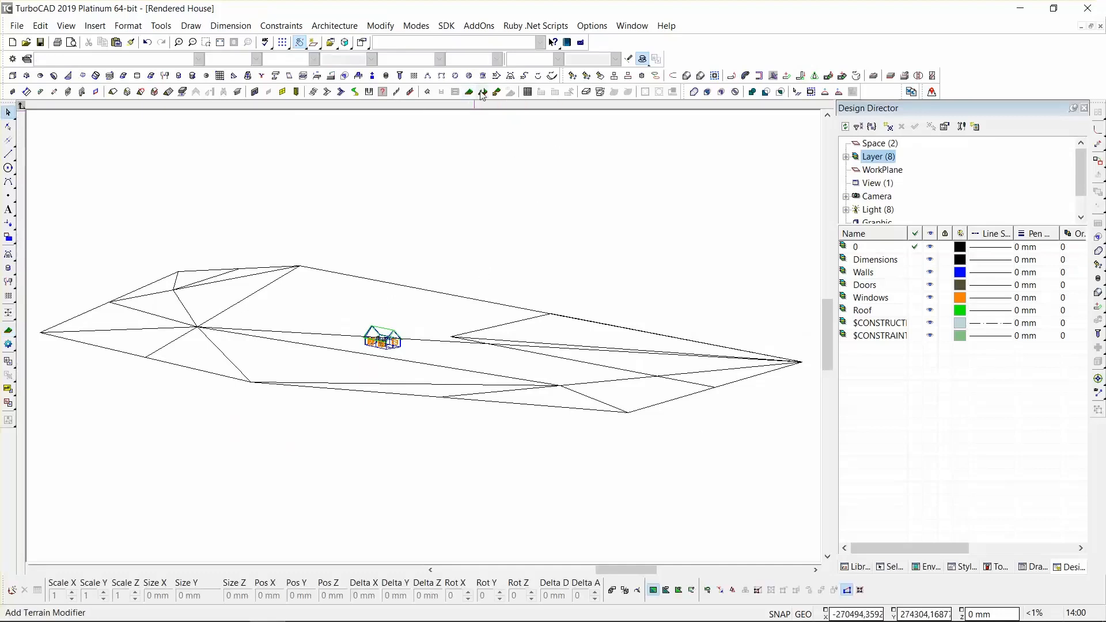
{"action": "left_click", "coordinate": [481, 92]}
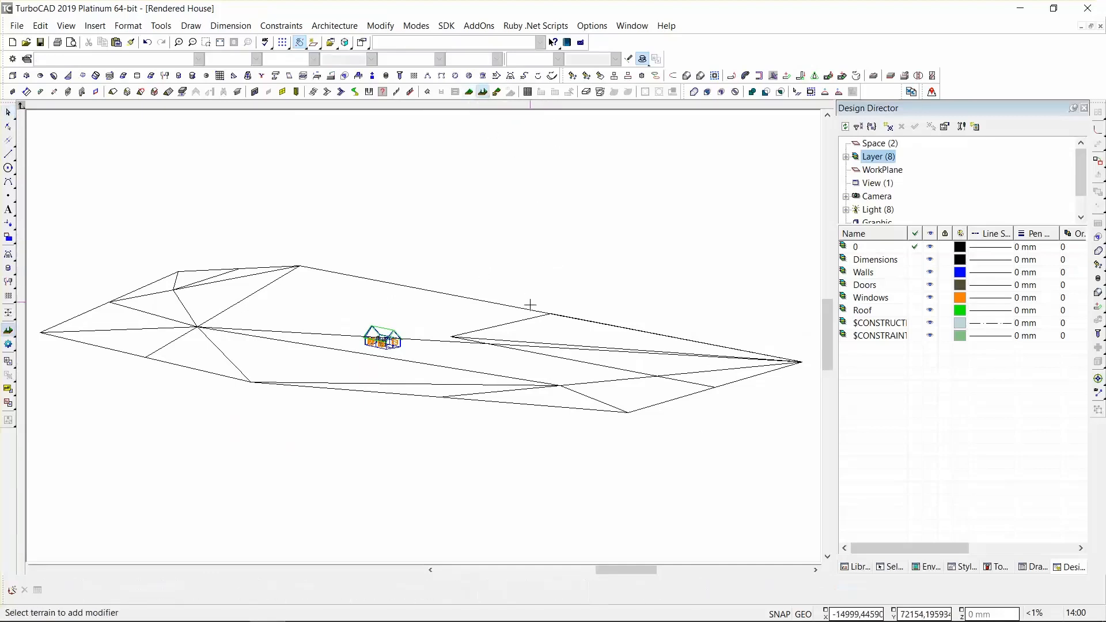
{"action": "right_click", "coordinate": [530, 294]}
{"action": "left_click", "coordinate": [479, 246]}
{"action": "left_click", "coordinate": [505, 344]}
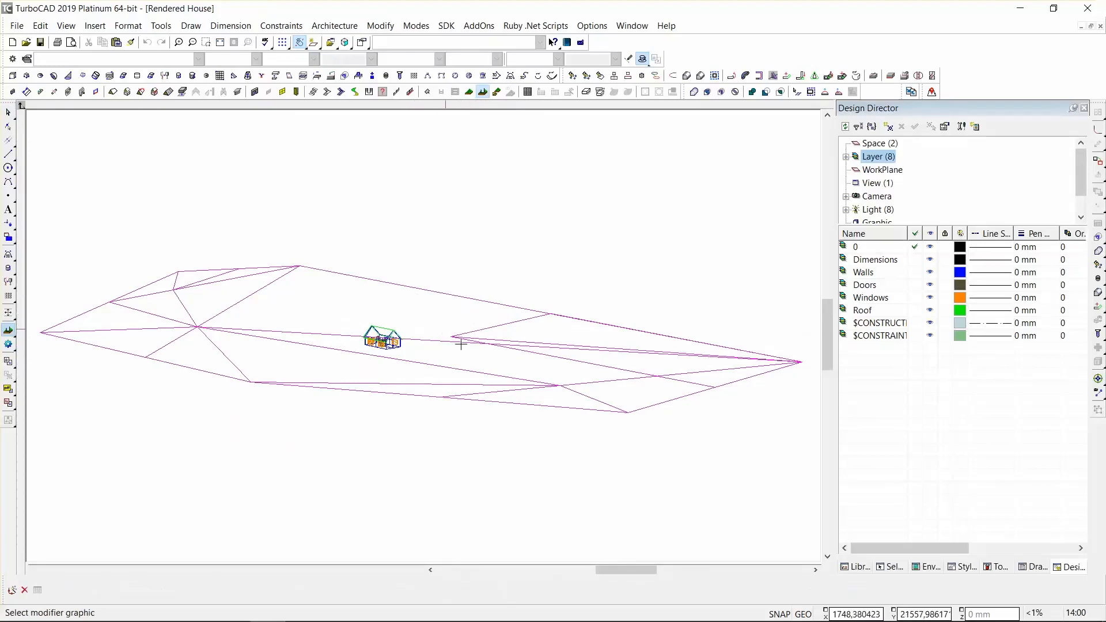
{"action": "left_click", "coordinate": [470, 92]}
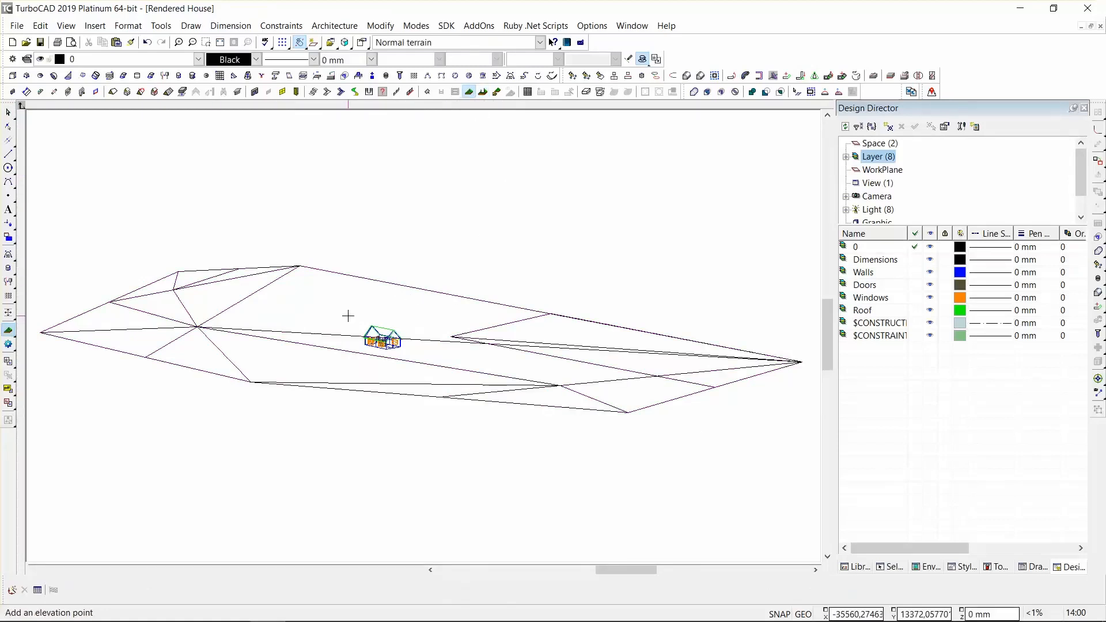
{"action": "left_click", "coordinate": [292, 329]}
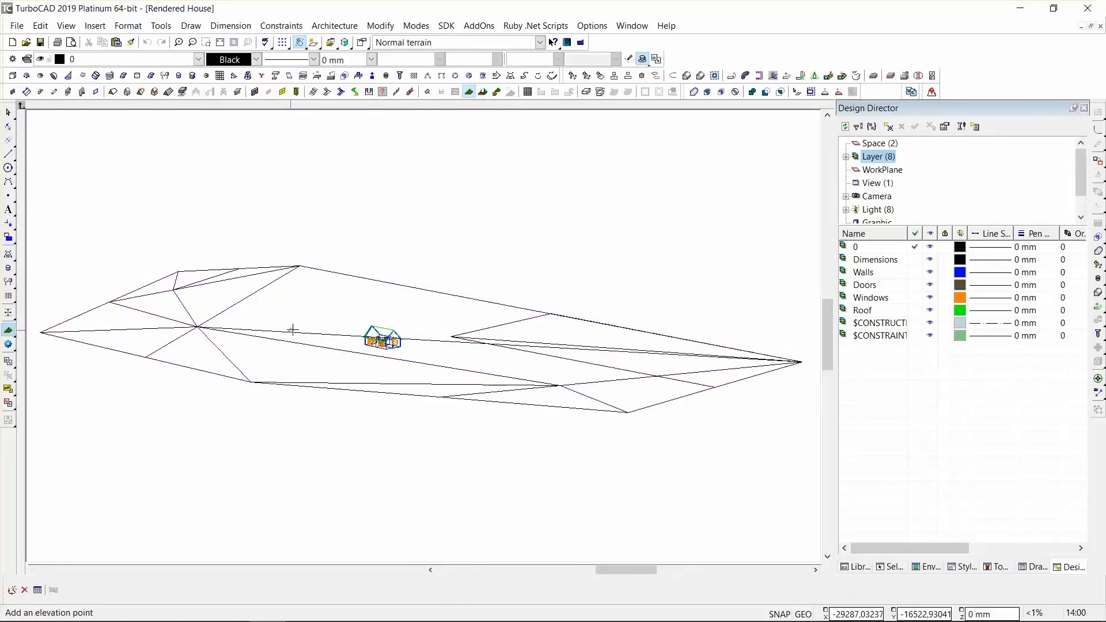
{"action": "key", "text": "space"}
Edit the terrain's nodes and add two new nodes inside it, beside the house.
{"action": "left_click", "coordinate": [320, 333]}
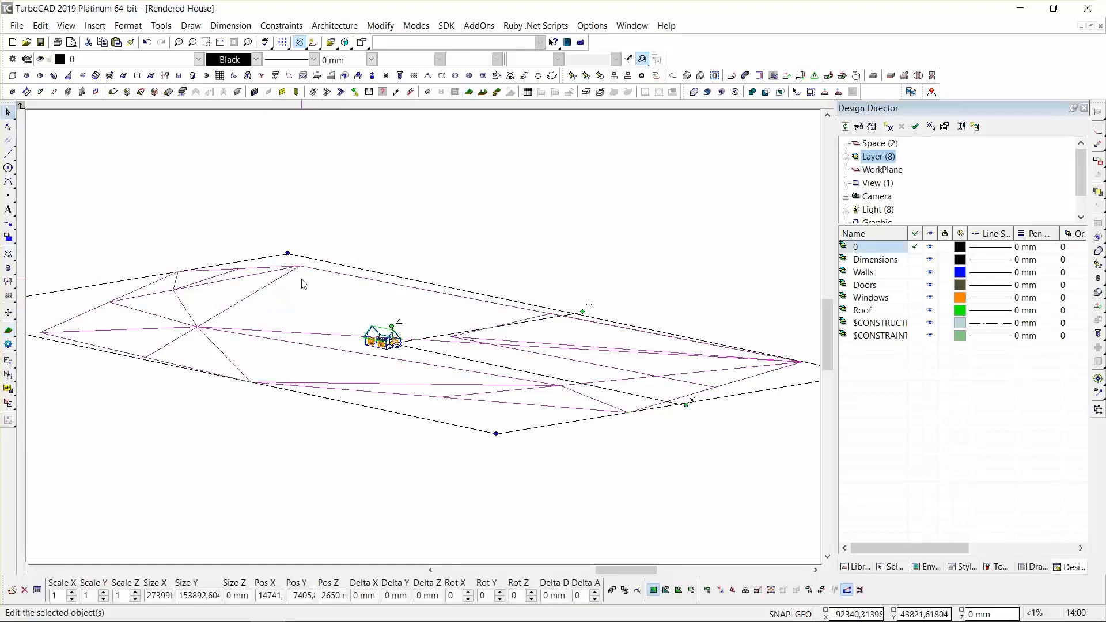
{"action": "right_click", "coordinate": [304, 283]}
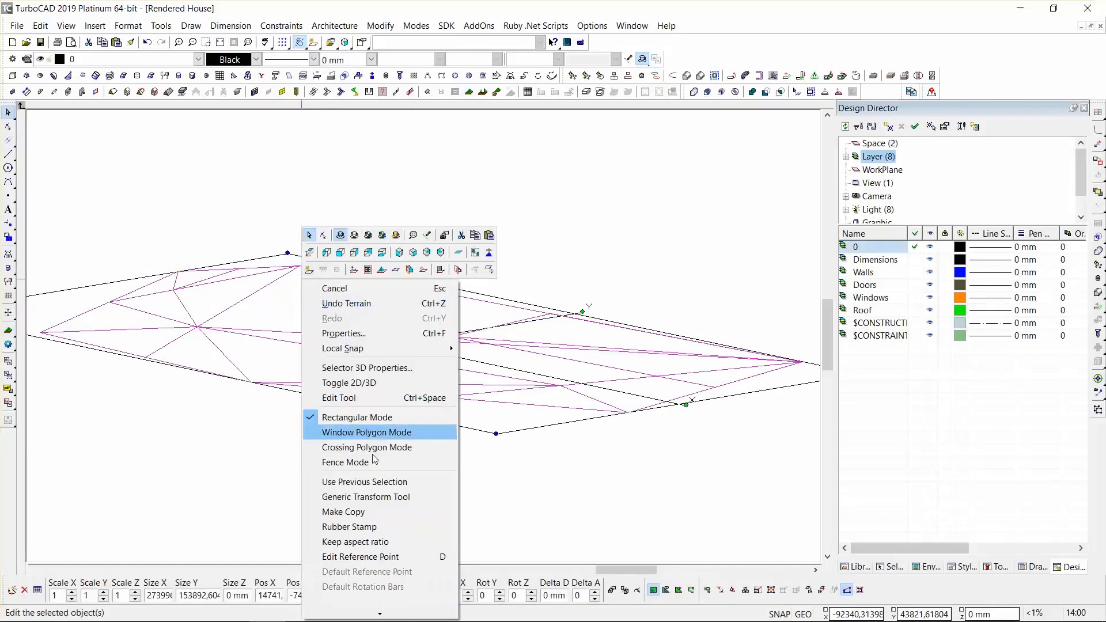
{"action": "mouse_move", "coordinate": [380, 614]}
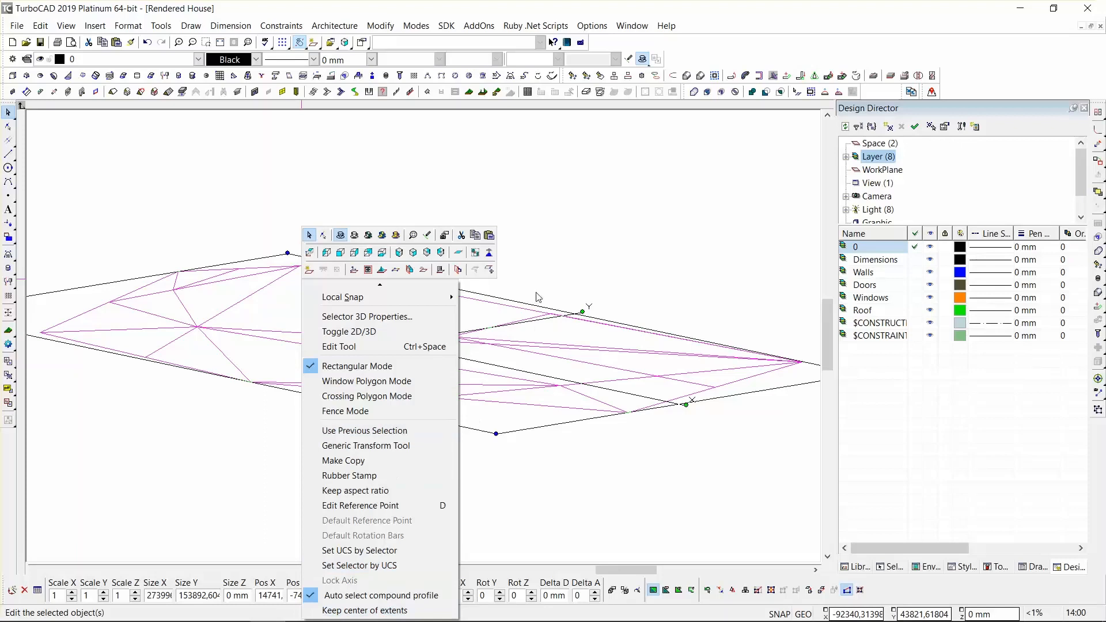
{"action": "left_click", "coordinate": [345, 346]}
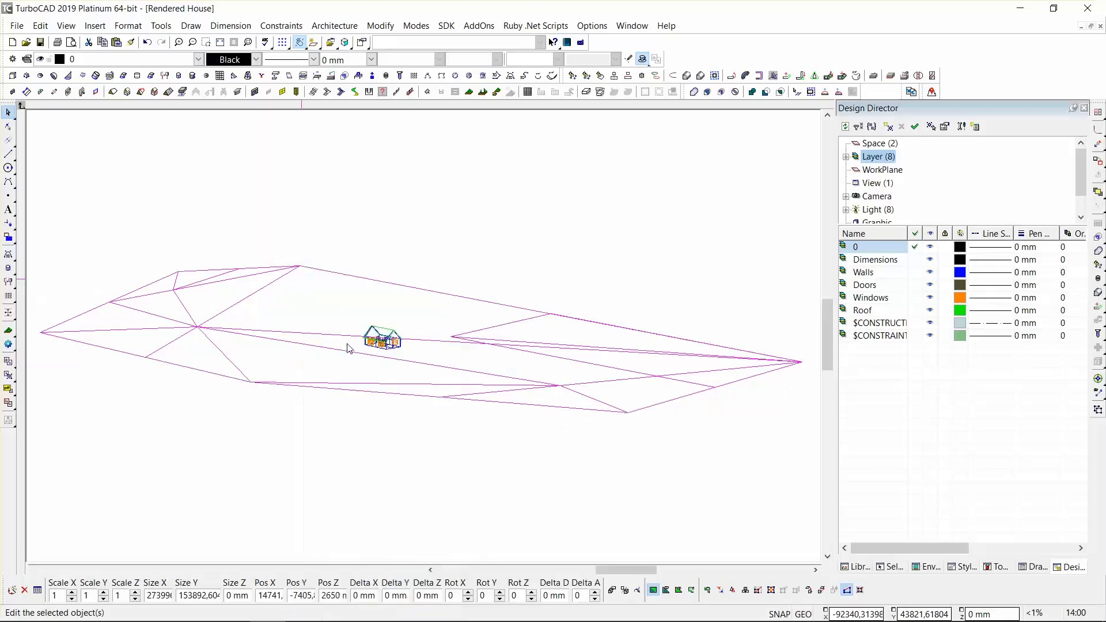
{"action": "right_click", "coordinate": [453, 346]}
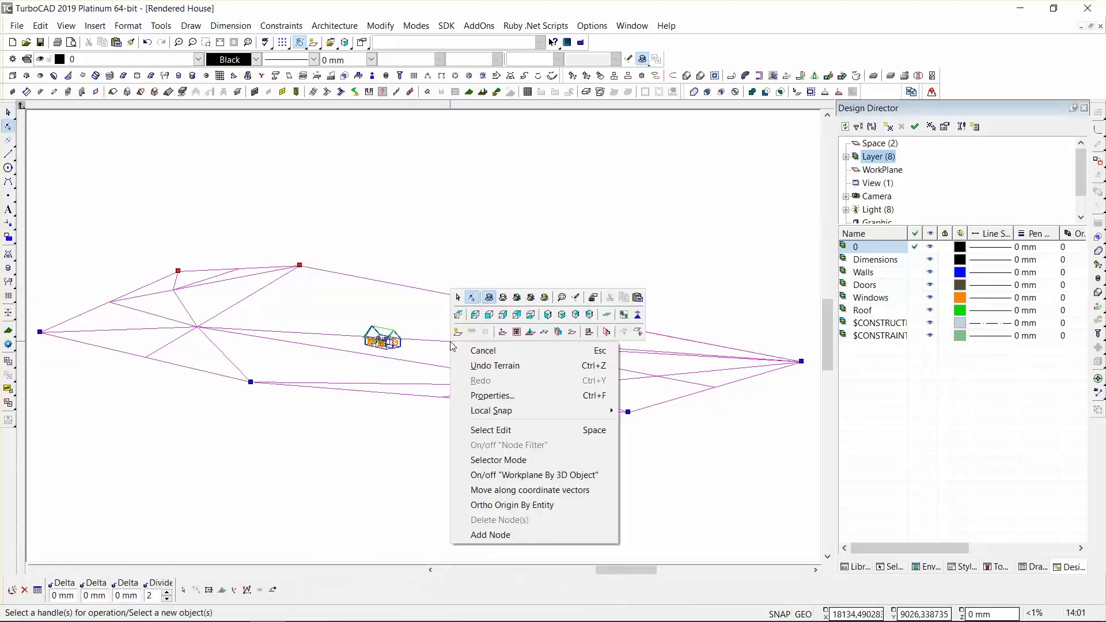
{"action": "left_click", "coordinate": [510, 535]}
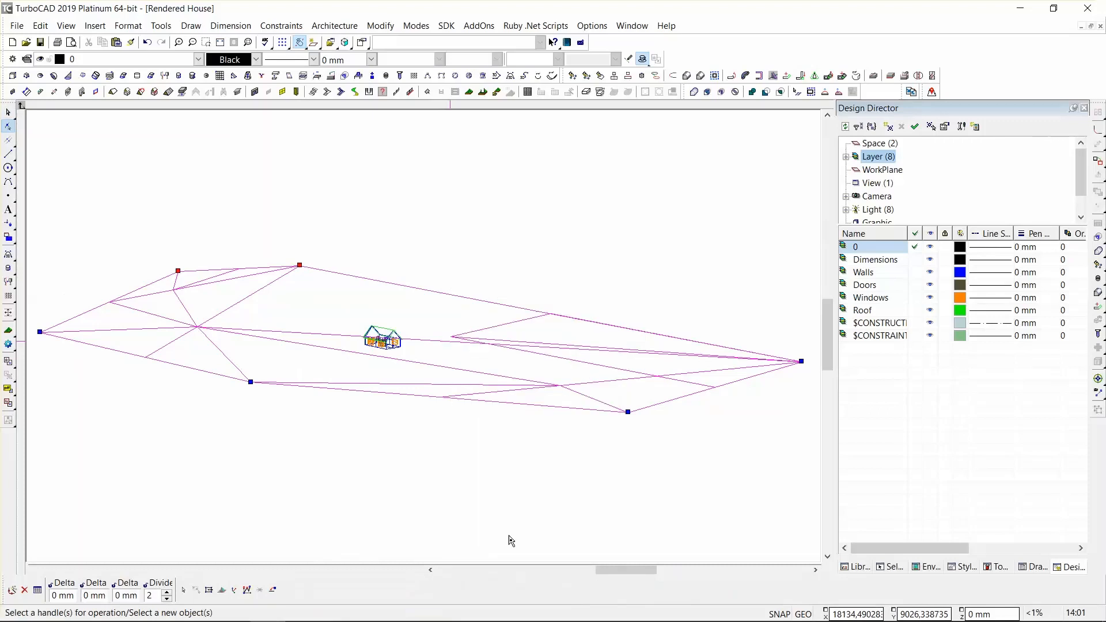
{"action": "right_click", "coordinate": [551, 344]}
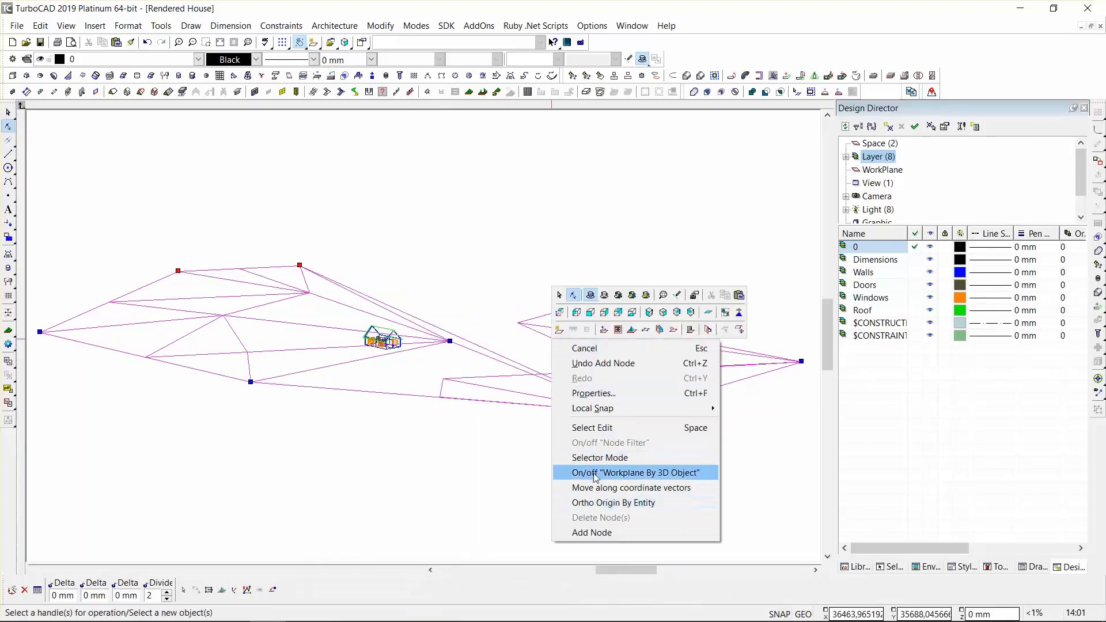
{"action": "left_click", "coordinate": [593, 532]}
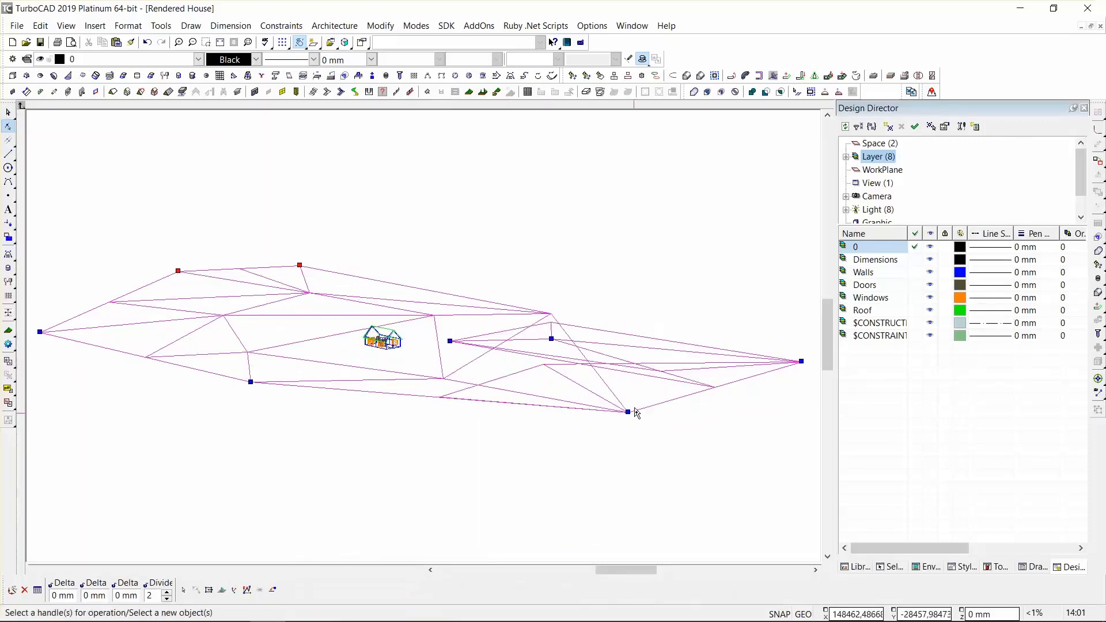
Raise the two new terrain nodes beside the house together with a Delta Z of 10 m.
{"action": "middle_click_drag", "start_coordinate": [622, 386], "coordinate": [563, 395], "text": "shift"}
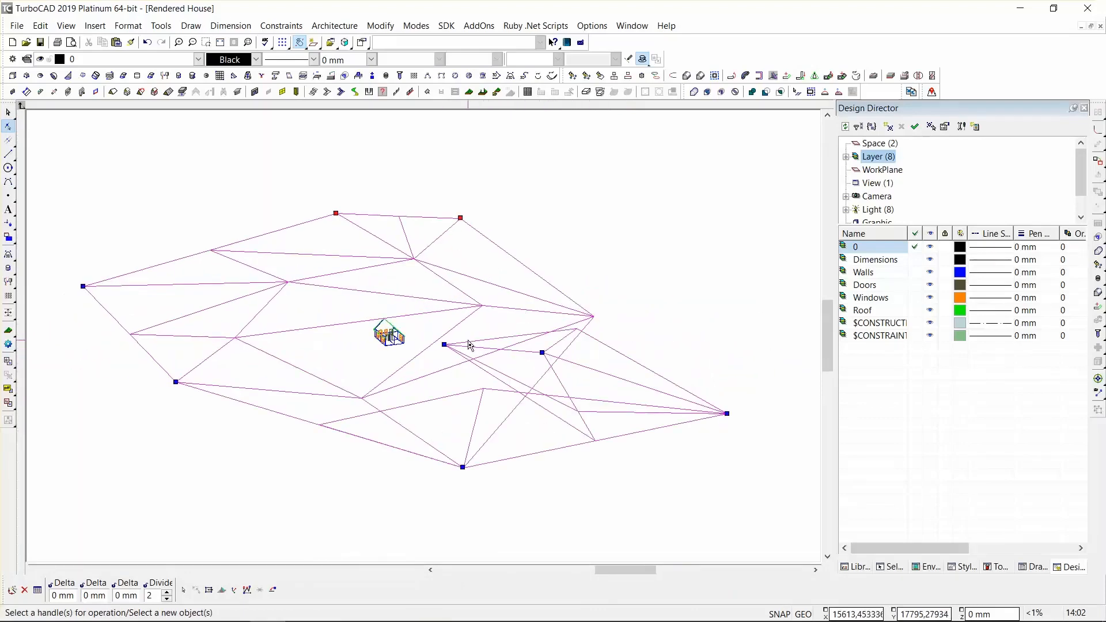
{"action": "left_click_drag", "start_coordinate": [436, 326], "coordinate": [565, 381]}
{"action": "left_click_drag", "start_coordinate": [139, 584], "coordinate": [166, 584]}
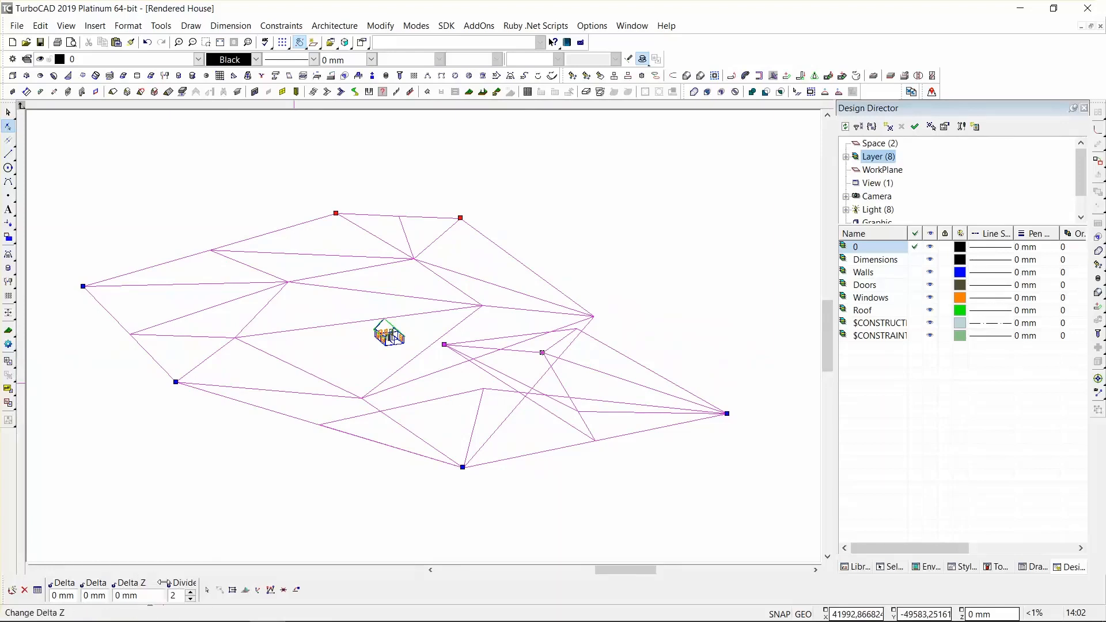
{"action": "left_click", "coordinate": [114, 594]}
{"action": "type", "text": "10m"}
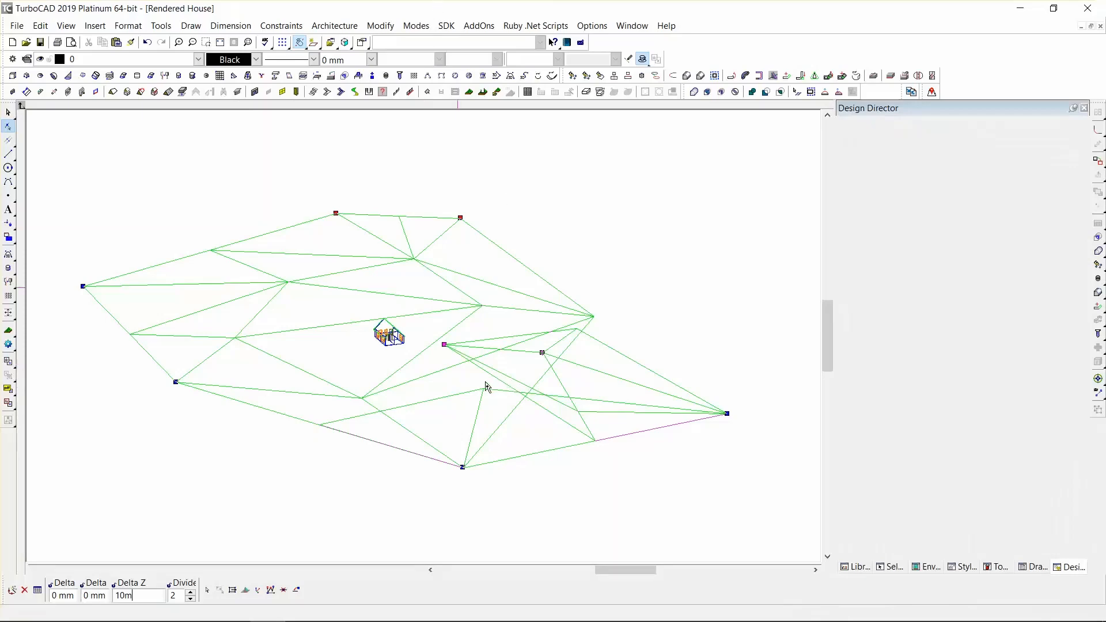
{"action": "middle_click_drag", "start_coordinate": [444, 370], "coordinate": [457, 323], "text": "shift"}
{"action": "left_click", "coordinate": [615, 220]}
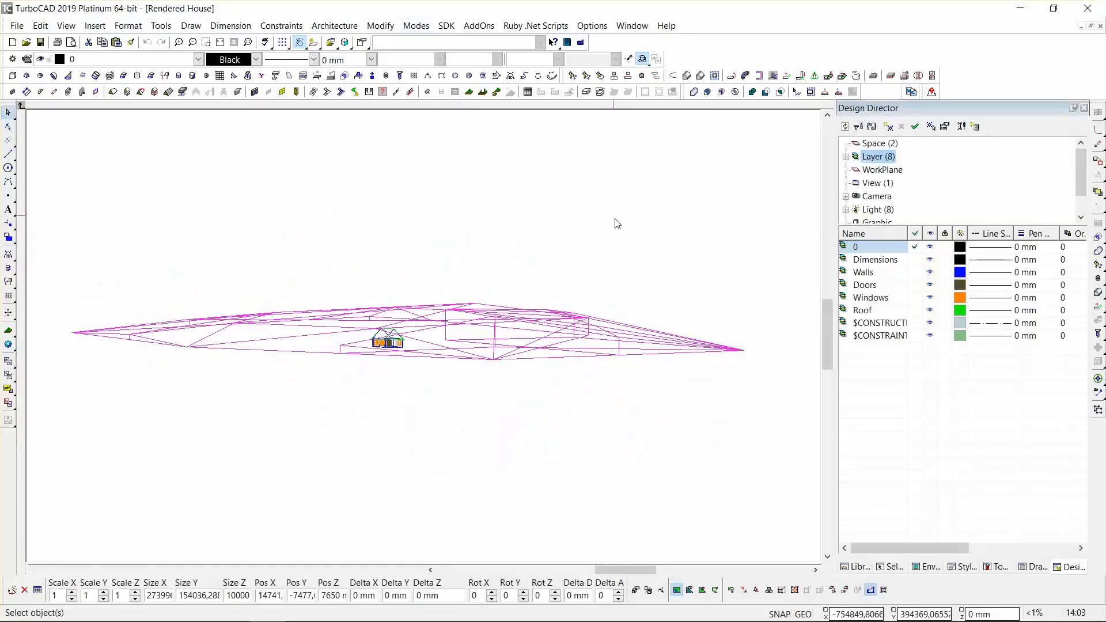
Assign the Grass 1 material from the Eco-Friendly\Grass category to the terrain.
{"action": "middle_click_drag", "start_coordinate": [617, 223], "coordinate": [500, 316], "text": "shift"}
{"action": "left_click", "coordinate": [497, 300]}
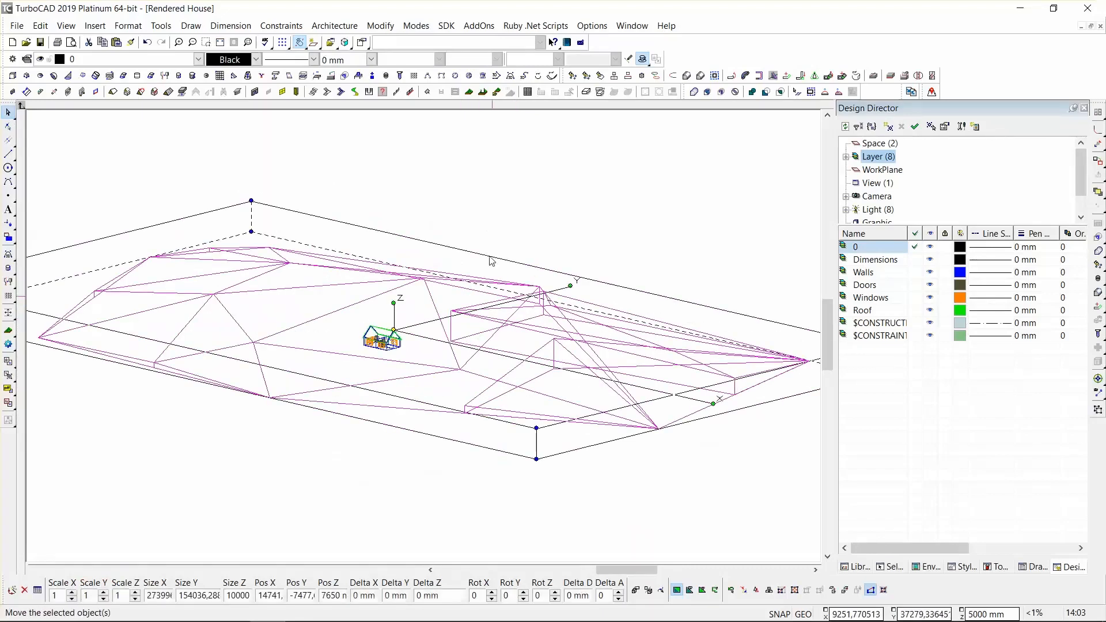
{"action": "right_click", "coordinate": [492, 261]}
{"action": "left_click", "coordinate": [554, 297]}
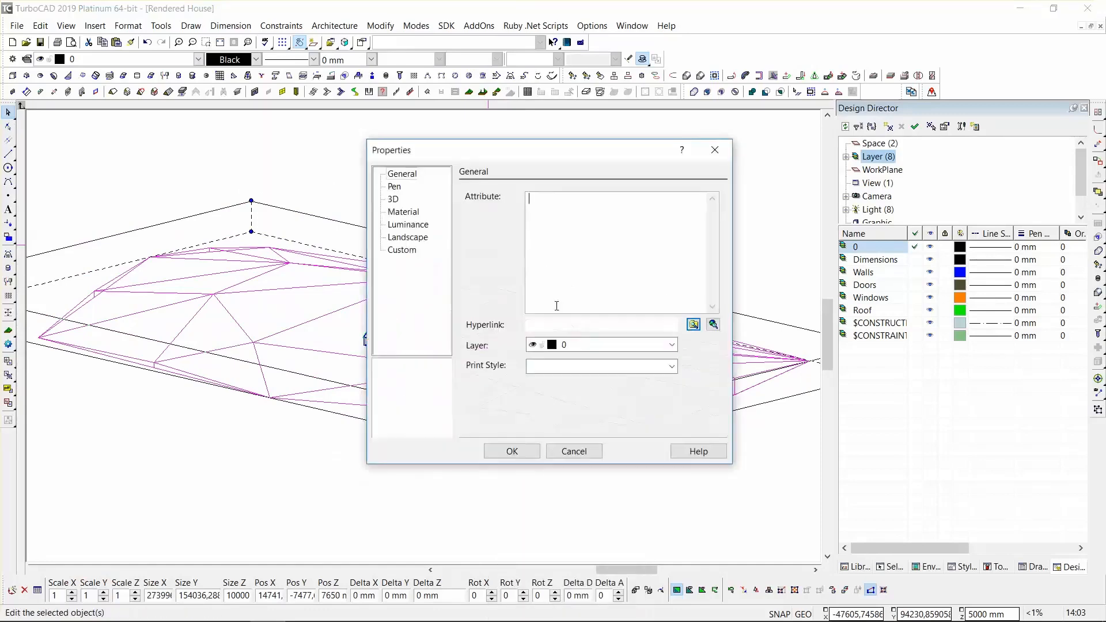
{"action": "left_click", "coordinate": [405, 212]}
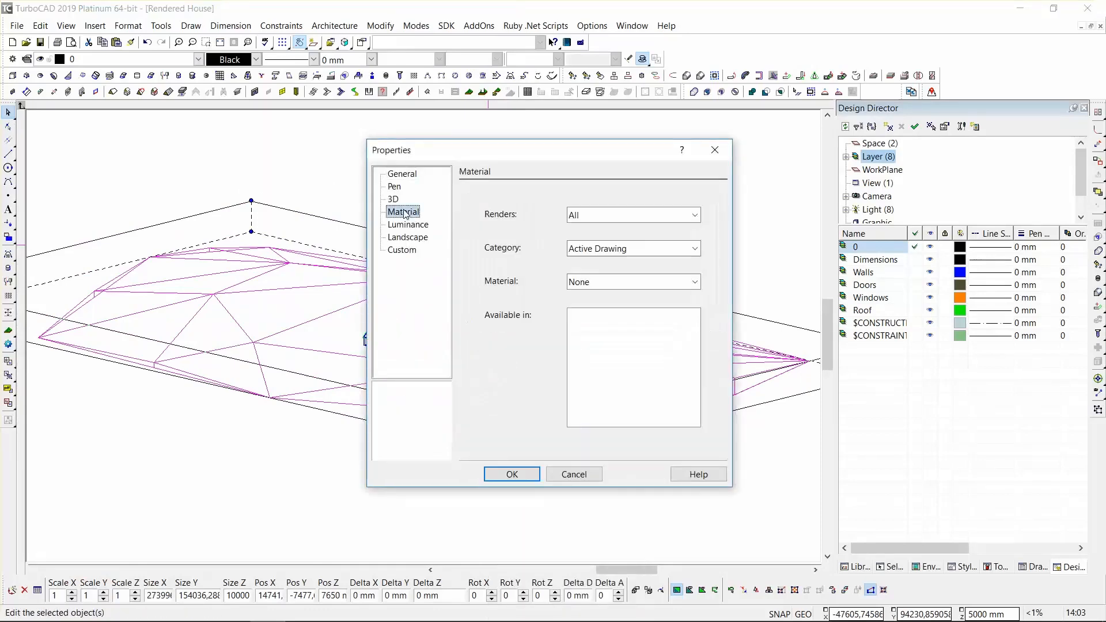
{"action": "left_click", "coordinate": [689, 249]}
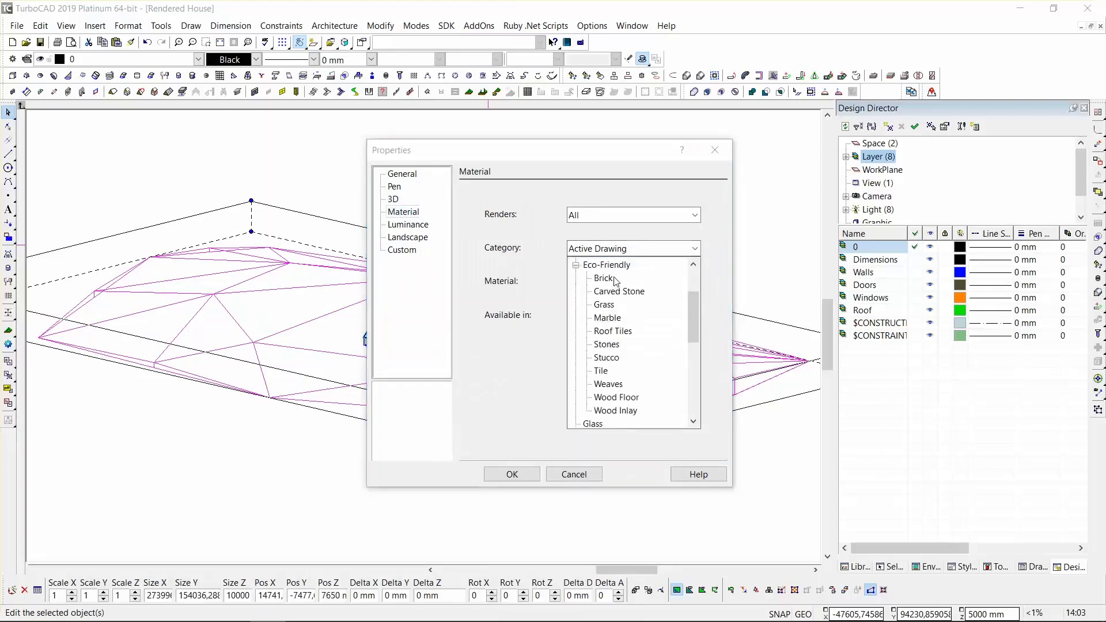
{"action": "left_click", "coordinate": [614, 304]}
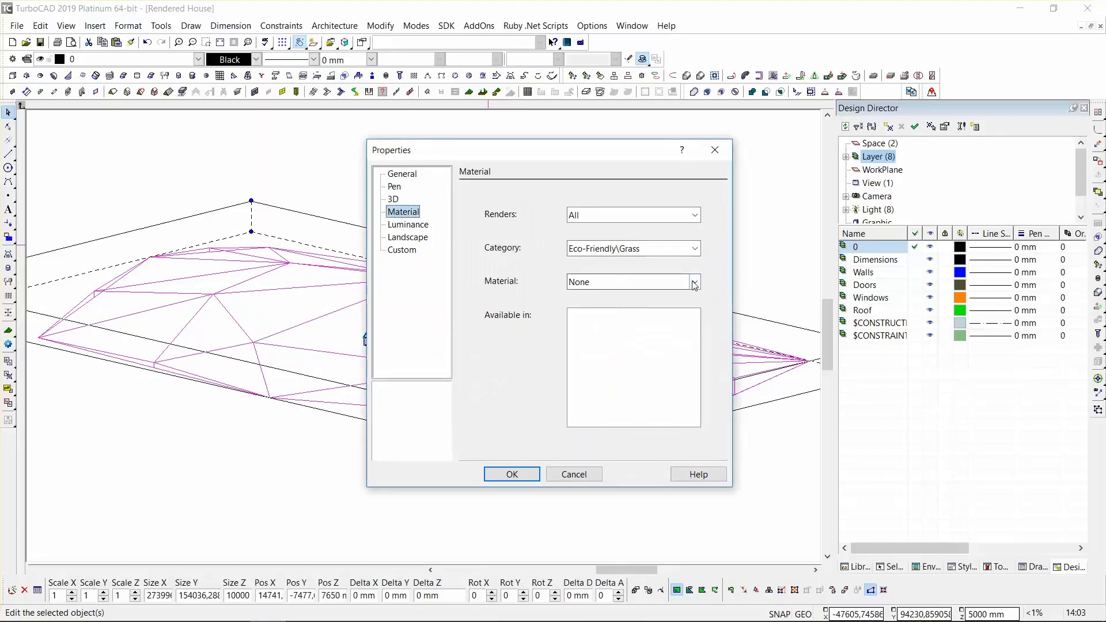
{"action": "left_click", "coordinate": [694, 283]}
{"action": "left_click", "coordinate": [599, 318]}
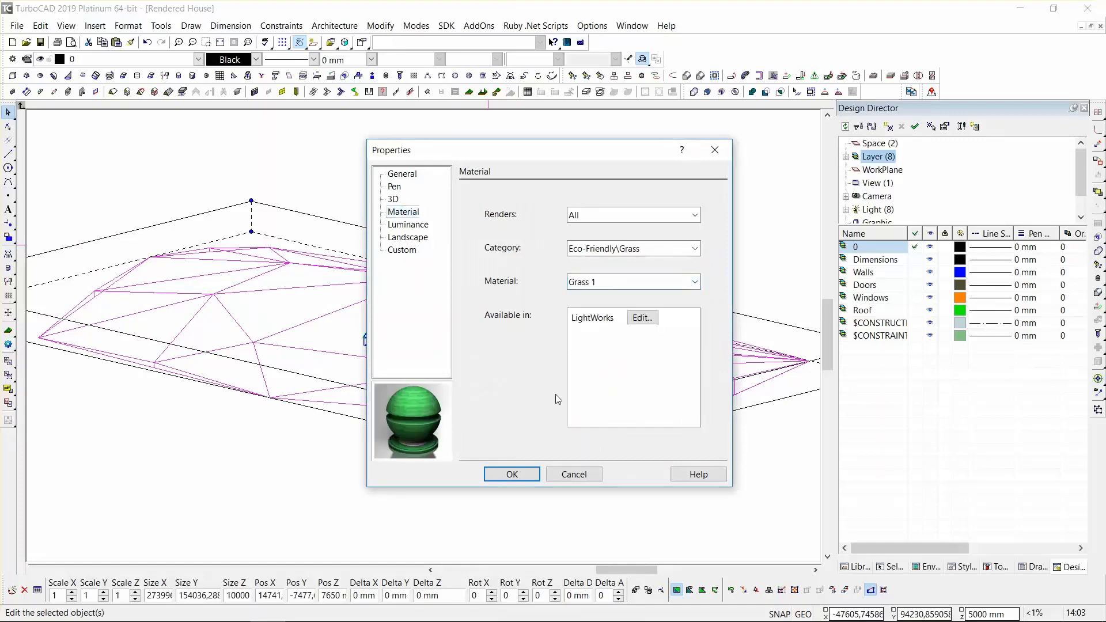
{"action": "left_click", "coordinate": [503, 477]}
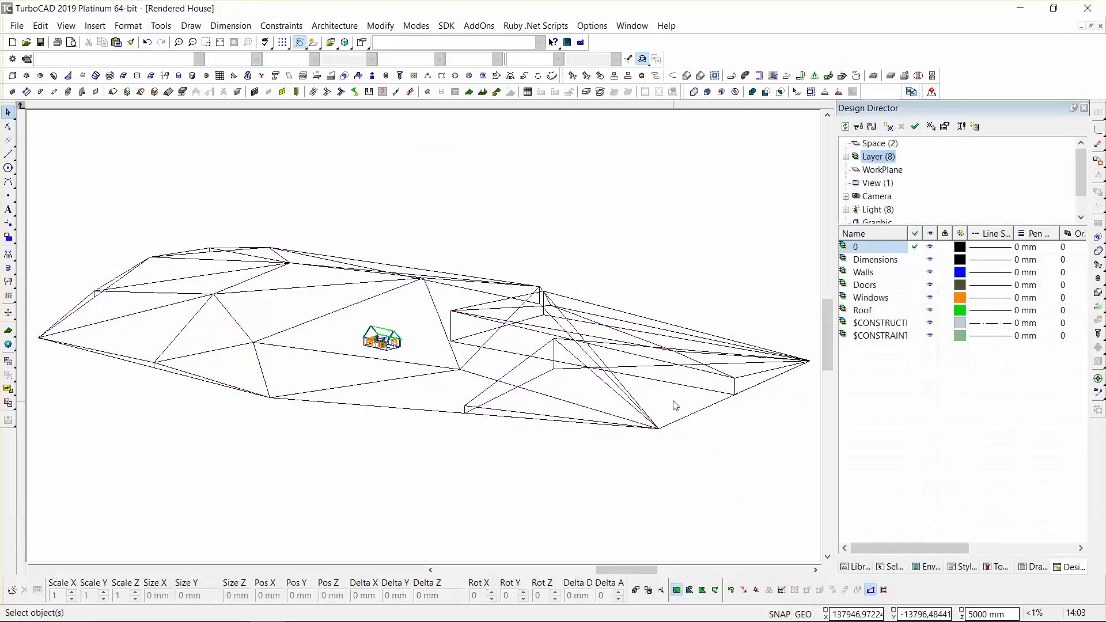
Set the terrain's isoline step to 500 mm in its selection properties and widen the property name column.
{"action": "left_click", "coordinate": [667, 360]}
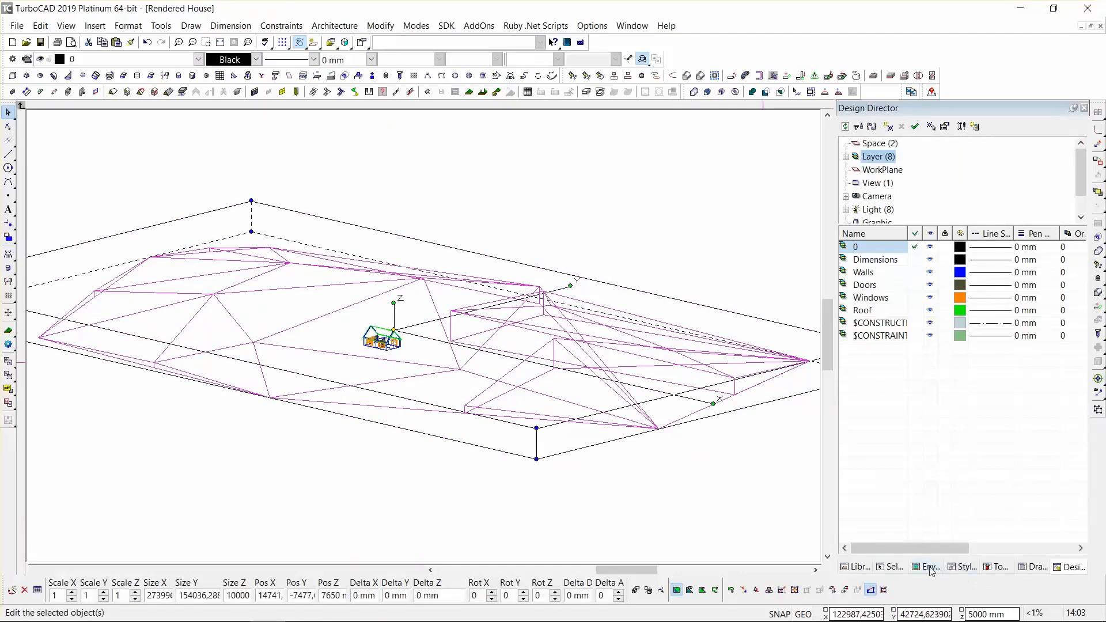
{"action": "left_click", "coordinate": [887, 568]}
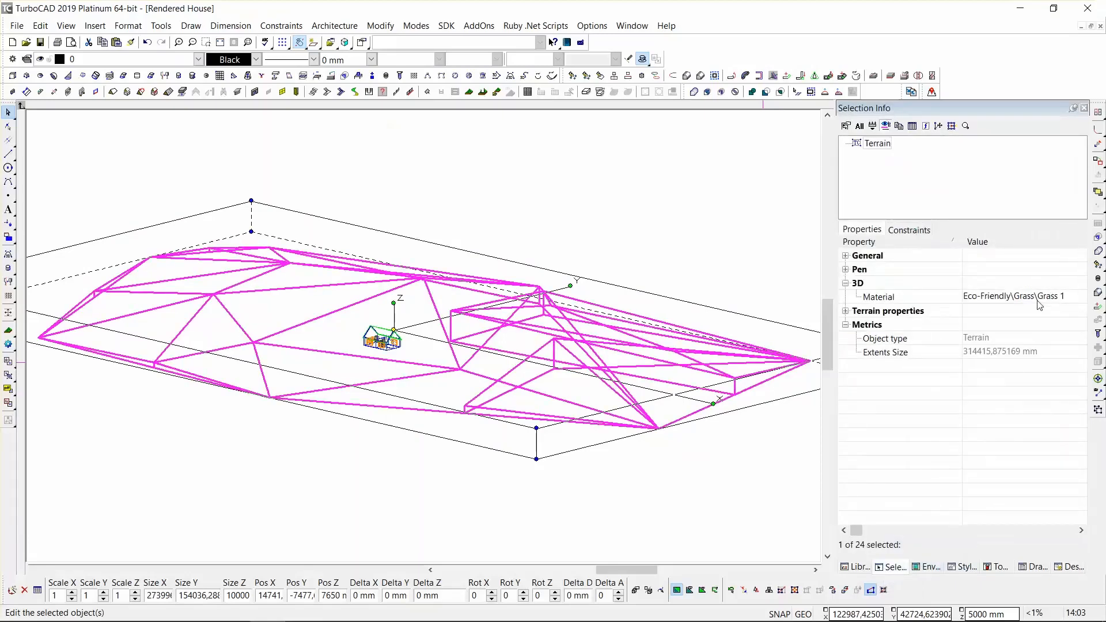
{"action": "left_click", "coordinate": [846, 311]}
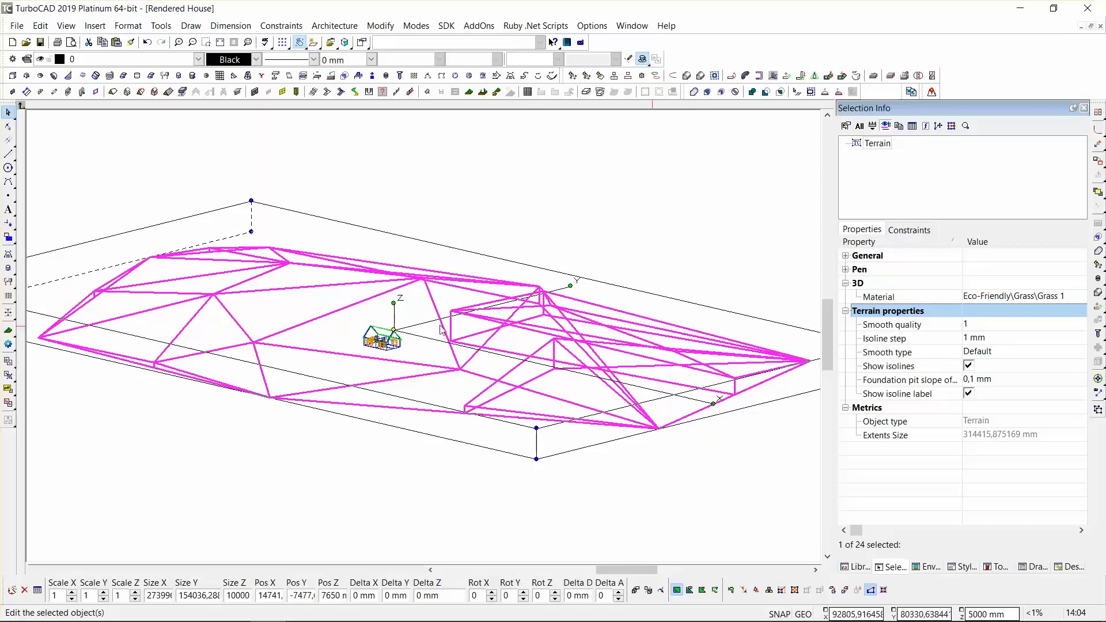
{"action": "left_click", "coordinate": [974, 338]}
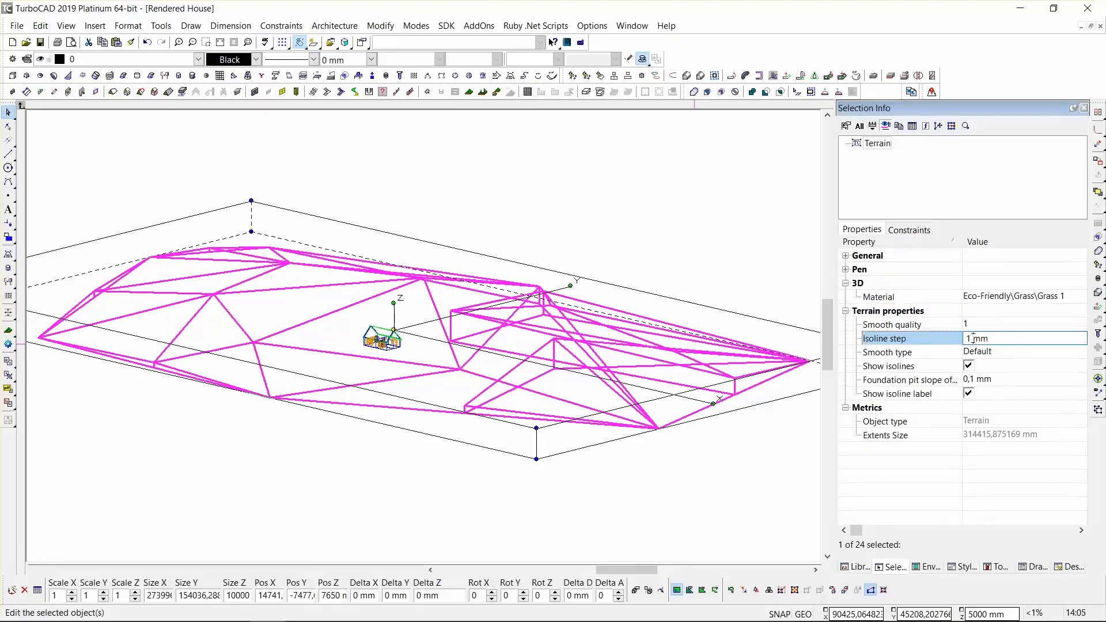
{"action": "left_click_drag", "start_coordinate": [971, 339], "coordinate": [960, 339]}
{"action": "type", "text": "500"}
{"action": "left_click_drag", "start_coordinate": [963, 243], "coordinate": [972, 243]}
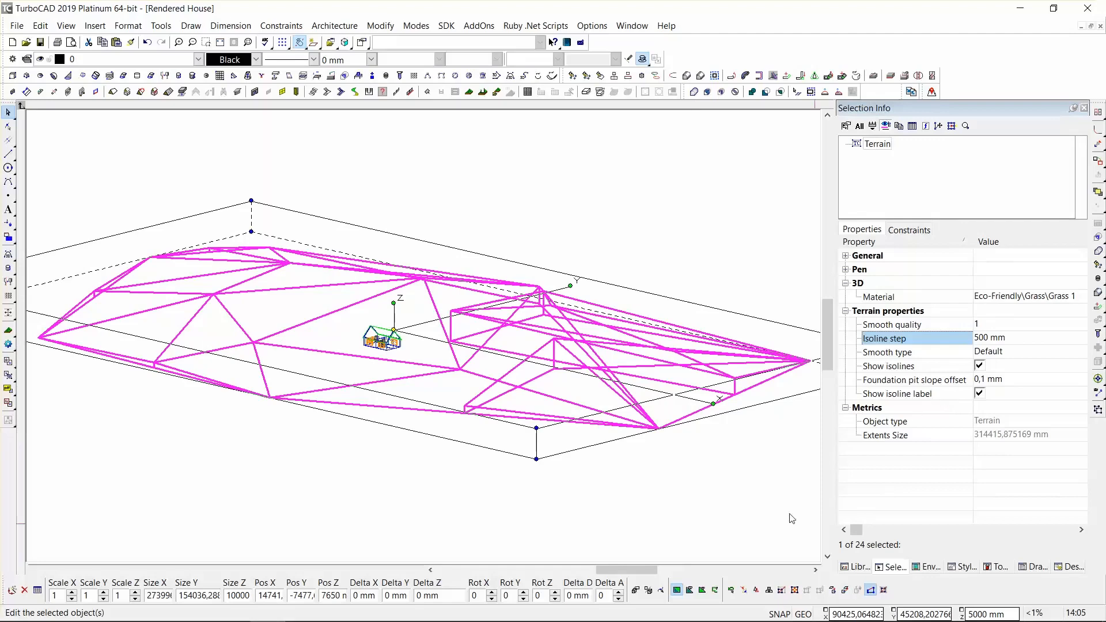
Deselect the terrain and examine its contour lines and elevation labels in the World Plan view.
{"action": "left_click", "coordinate": [739, 457]}
{"action": "right_click", "coordinate": [550, 341]}
{"action": "left_click", "coordinate": [558, 299]}
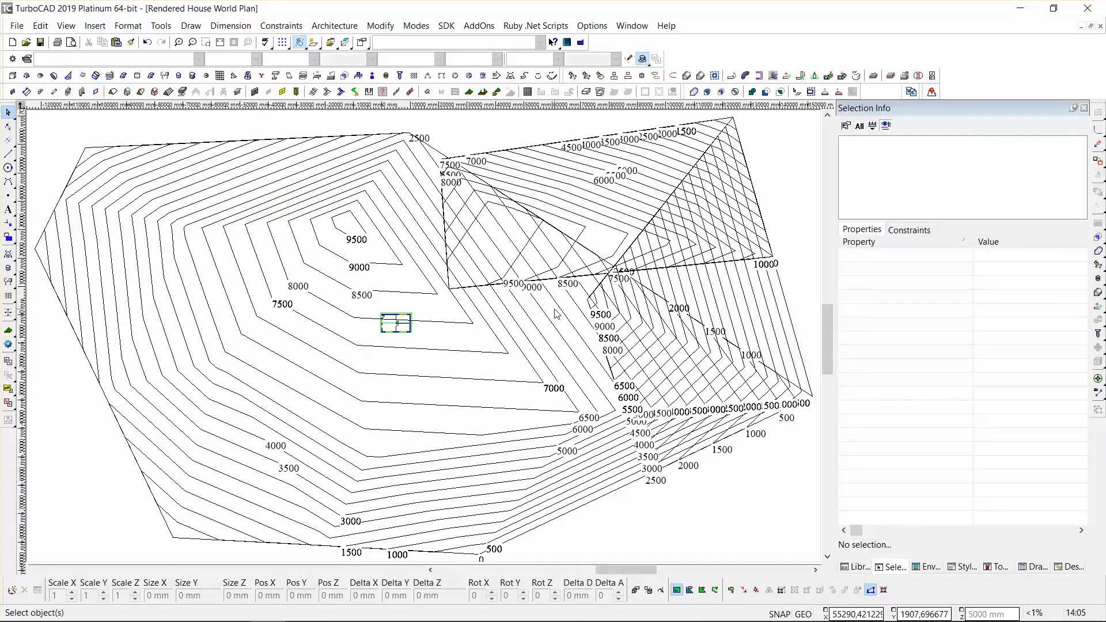
Render the model from a low isometric angle and examine the grass terrain, including from the south-west isometric view.
{"action": "right_click", "coordinate": [468, 342]}
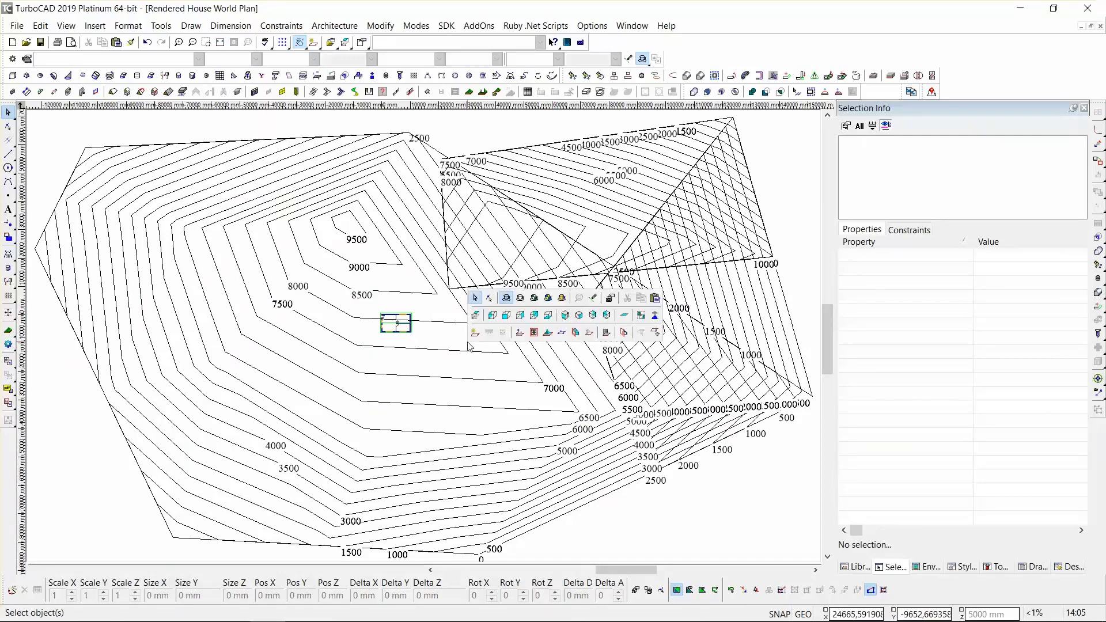
{"action": "left_click", "coordinate": [577, 315]}
{"action": "middle_click_drag", "start_coordinate": [408, 341], "coordinate": [401, 286], "text": "shift"}
{"action": "right_click", "coordinate": [400, 285]}
{"action": "left_click", "coordinate": [481, 242]}
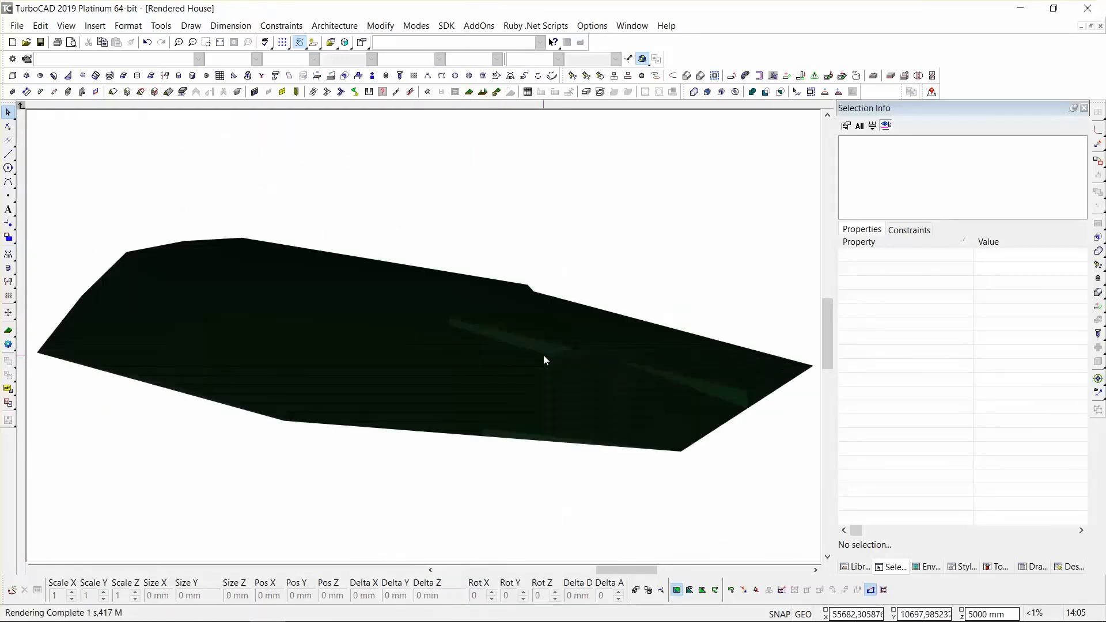
{"action": "scroll", "coordinate": [427, 330], "scroll_direction": "up", "scroll_amount": 5}
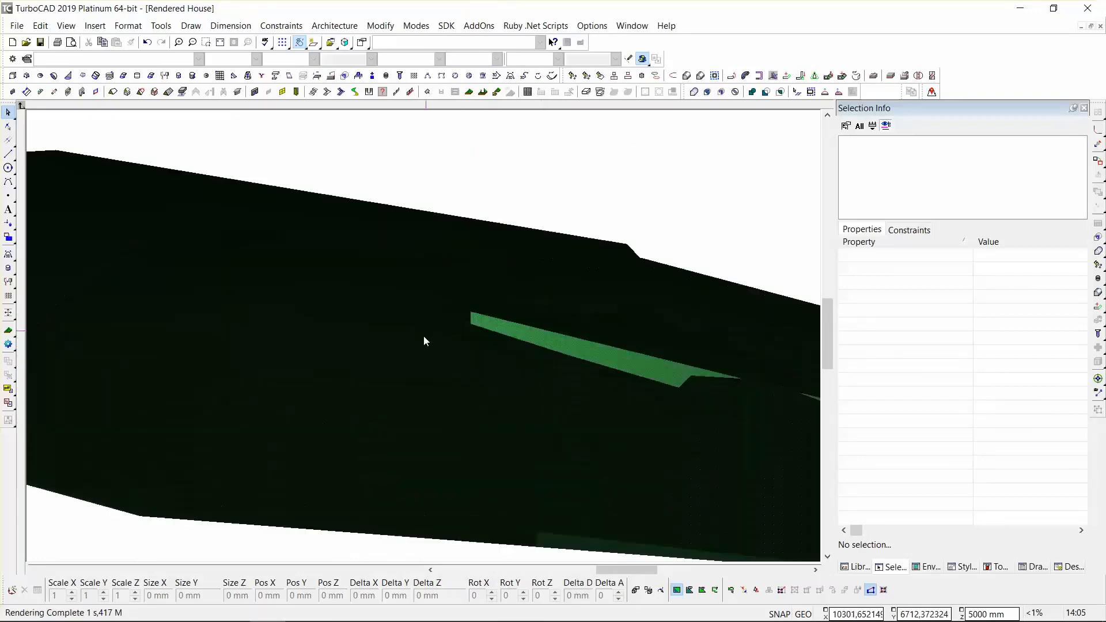
{"action": "right_click", "coordinate": [423, 335]}
{"action": "left_click", "coordinate": [520, 308]}
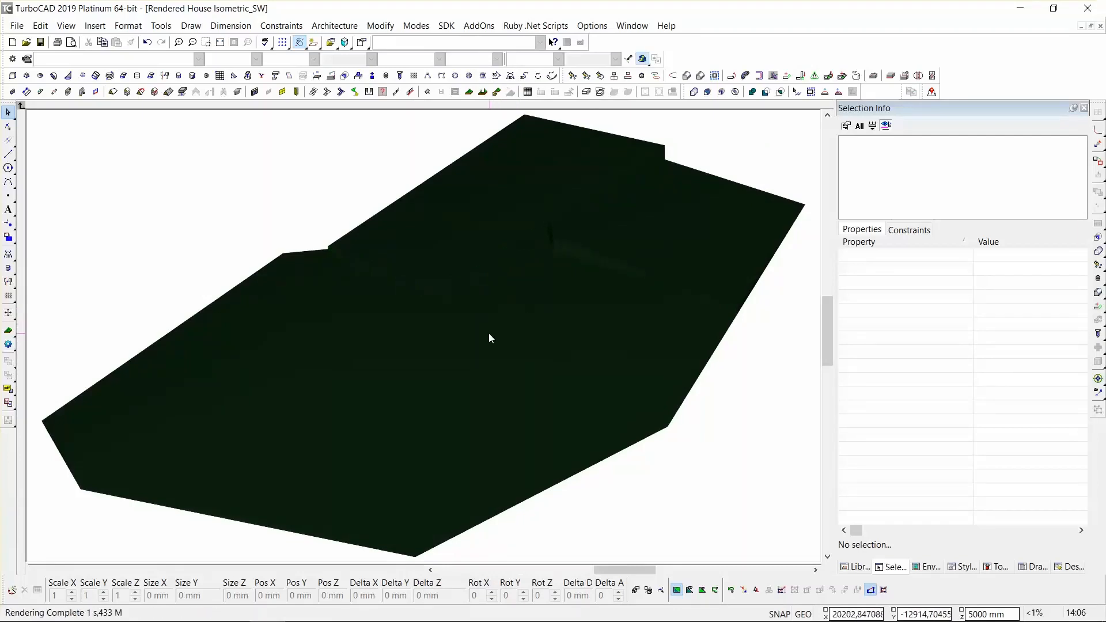
{"action": "middle_click_drag", "start_coordinate": [488, 332], "coordinate": [455, 267], "text": "shift"}
{"action": "middle_click_drag", "start_coordinate": [482, 327], "coordinate": [405, 384], "text": "shift"}
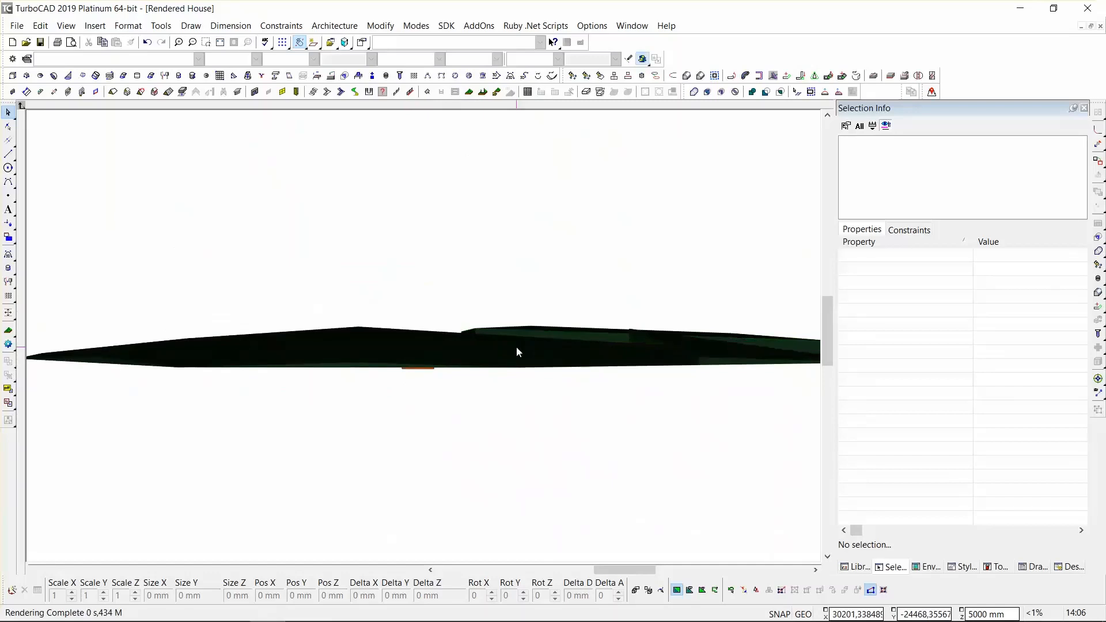
Examine the rendered terrain in plan, compare its height with the house in the Left view, and orbit around it.
{"action": "right_click", "coordinate": [530, 266]}
{"action": "left_click", "coordinate": [539, 241]}
{"action": "right_click", "coordinate": [507, 277]}
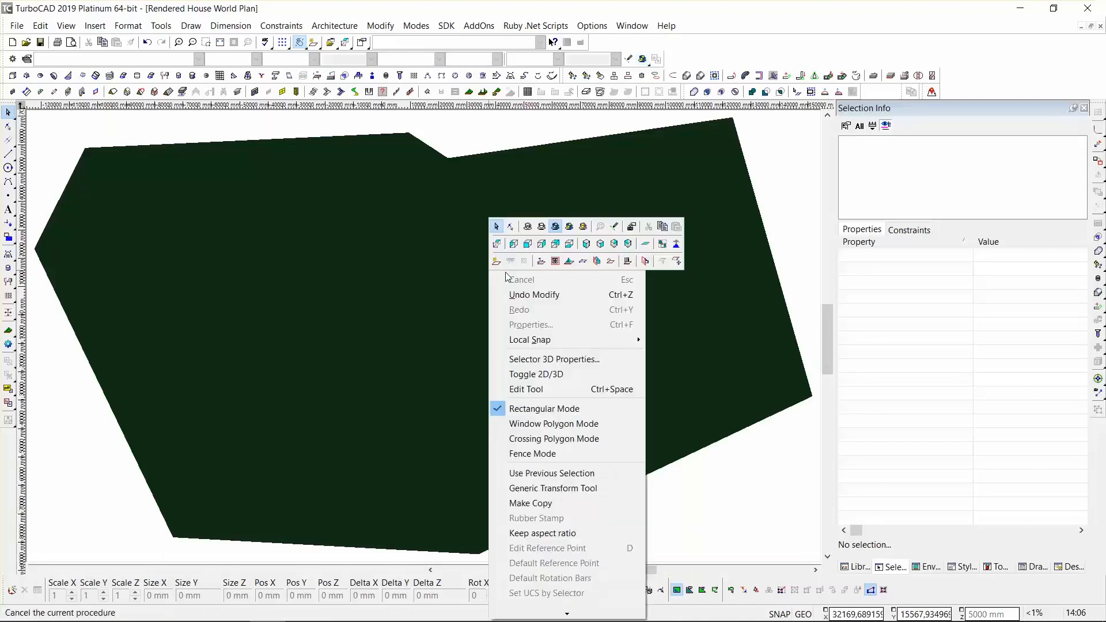
{"action": "left_click", "coordinate": [514, 243]}
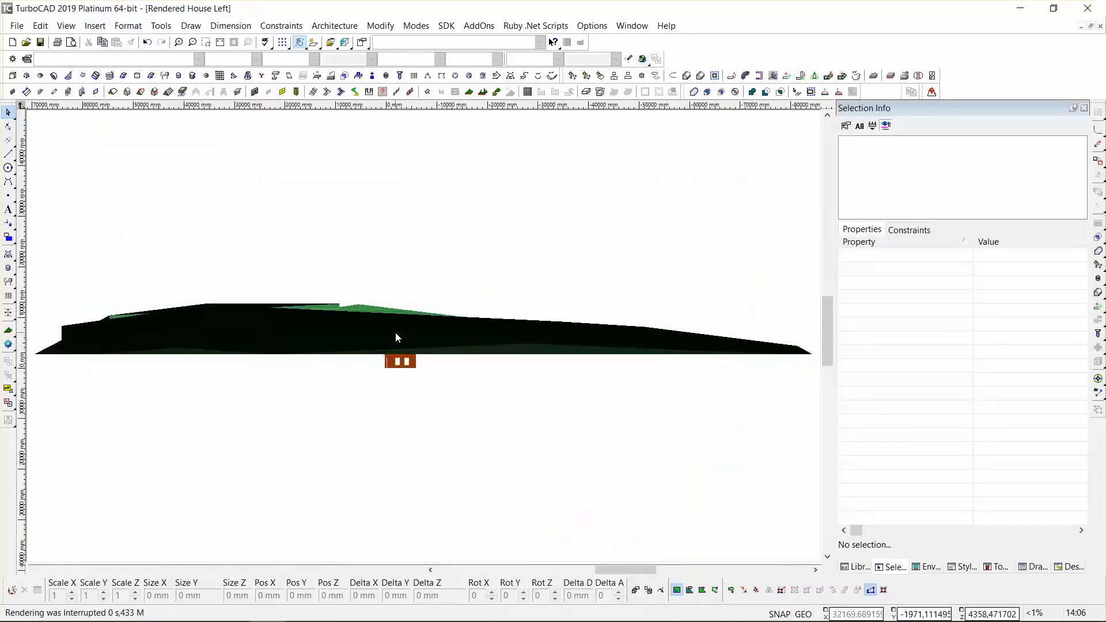
{"action": "scroll", "coordinate": [395, 332], "scroll_direction": "up", "scroll_amount": 2}
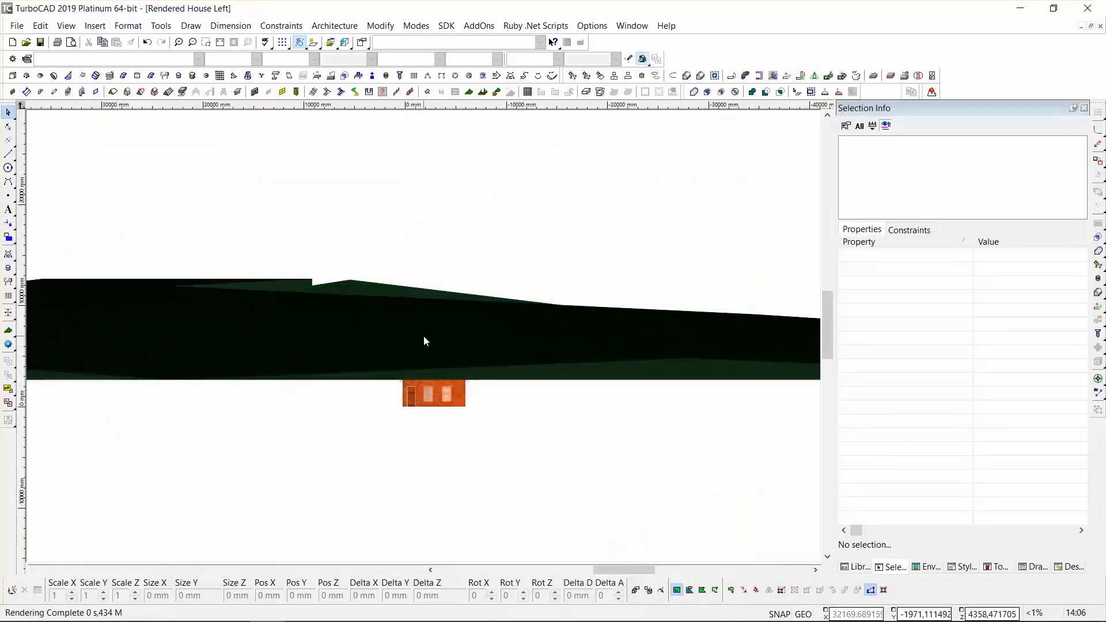
{"action": "scroll", "coordinate": [424, 341], "scroll_direction": "down", "scroll_amount": 2}
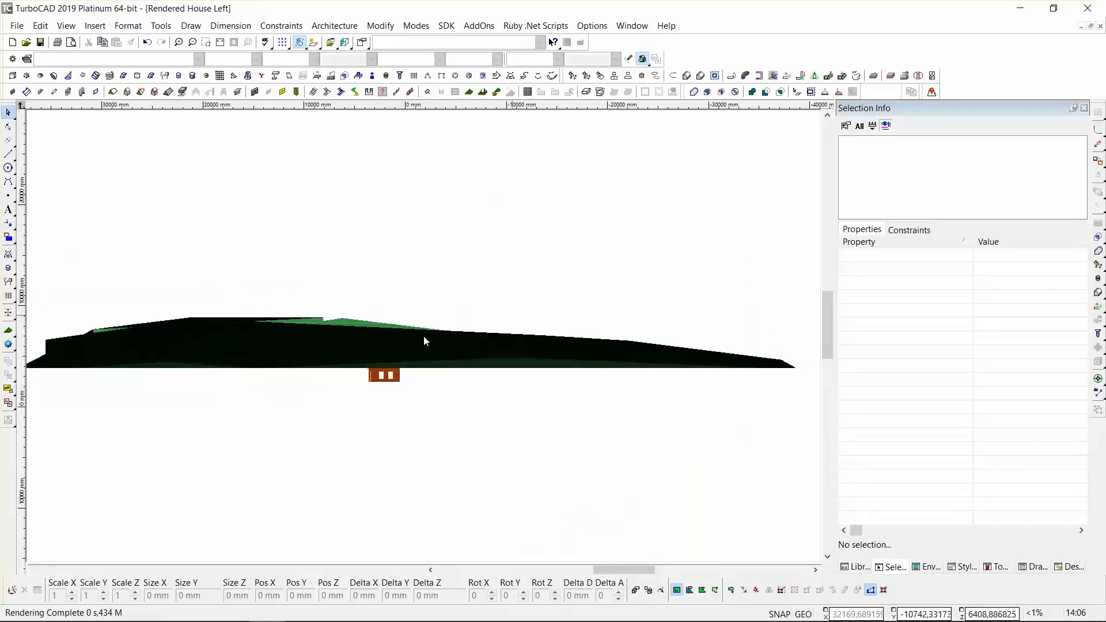
{"action": "middle_click_drag", "start_coordinate": [409, 352], "coordinate": [366, 391], "text": "shift"}
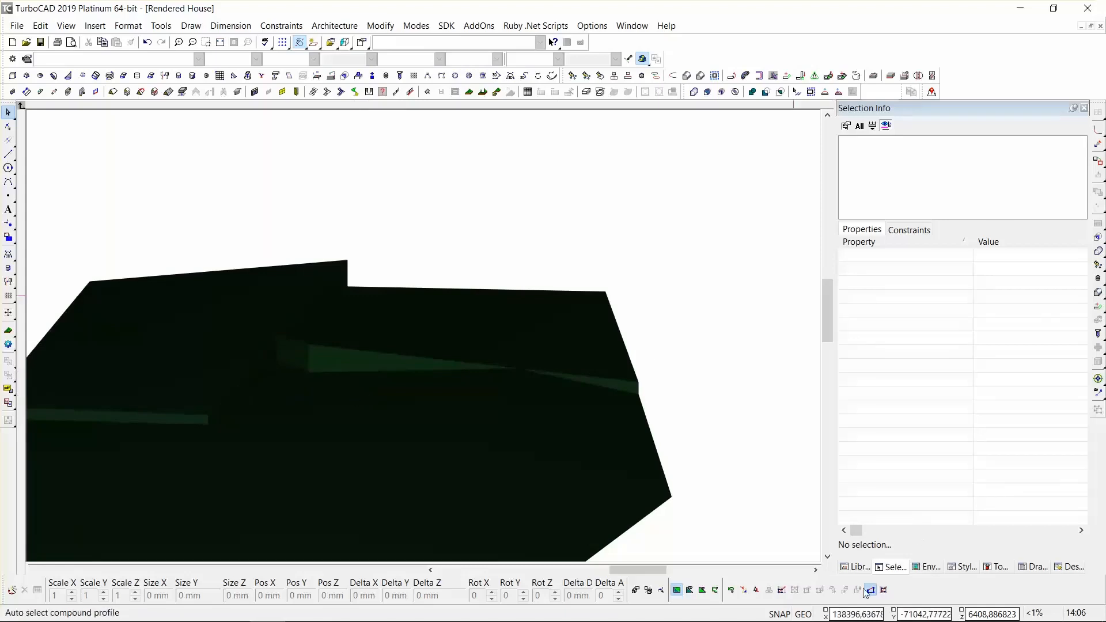
Open the symbol library and browse the 3D Solid Symbols categories within the Symbols folder.
{"action": "left_click", "coordinate": [857, 567]}
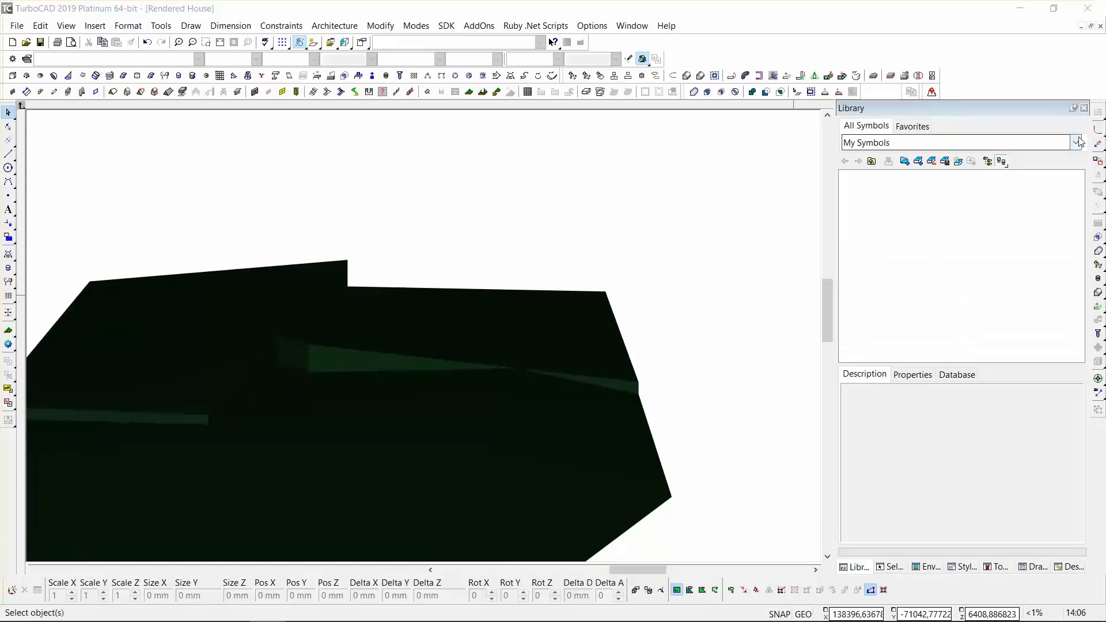
{"action": "left_click", "coordinate": [979, 143]}
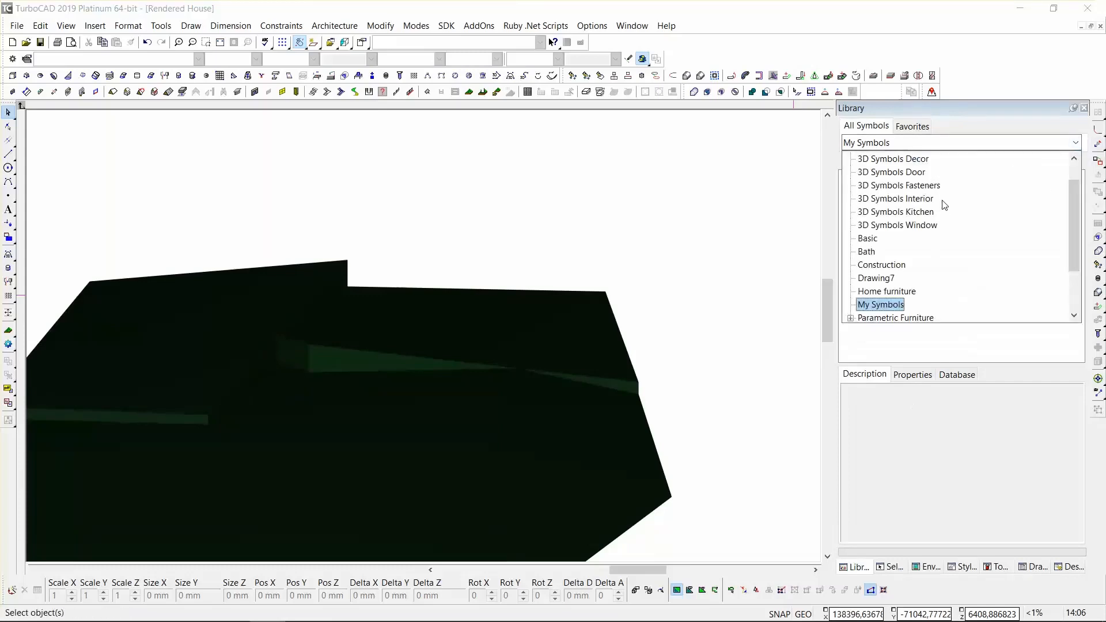
{"action": "left_click_drag", "start_coordinate": [1070, 247], "coordinate": [1066, 282]}
{"action": "left_click", "coordinate": [850, 304]}
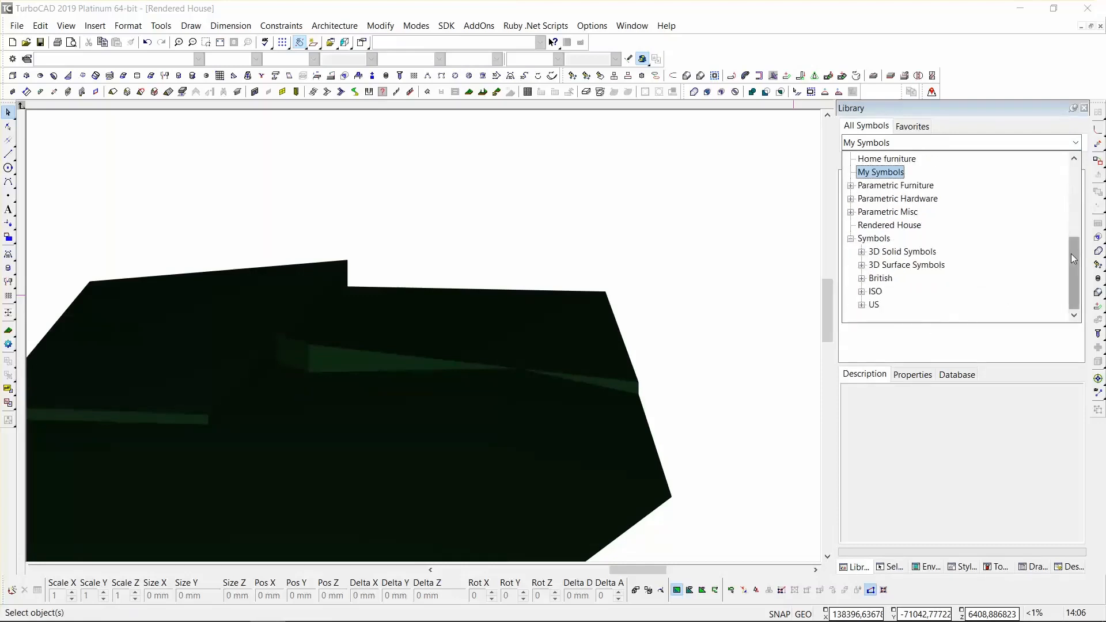
{"action": "left_click", "coordinate": [862, 252]}
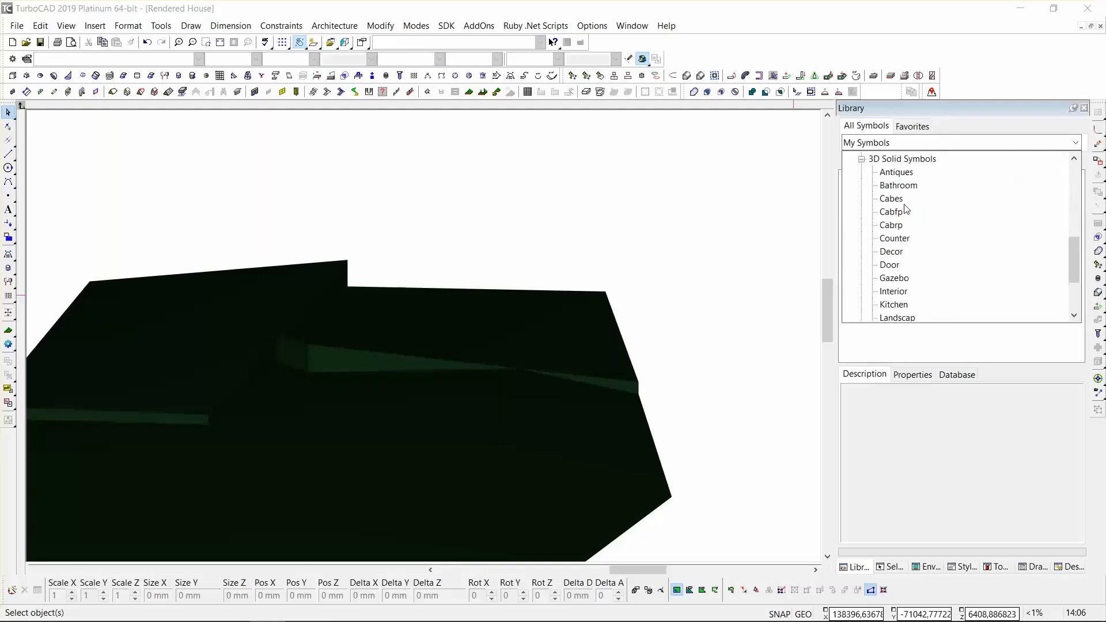
{"action": "scroll", "coordinate": [913, 270], "scroll_direction": "down", "scroll_amount": 1}
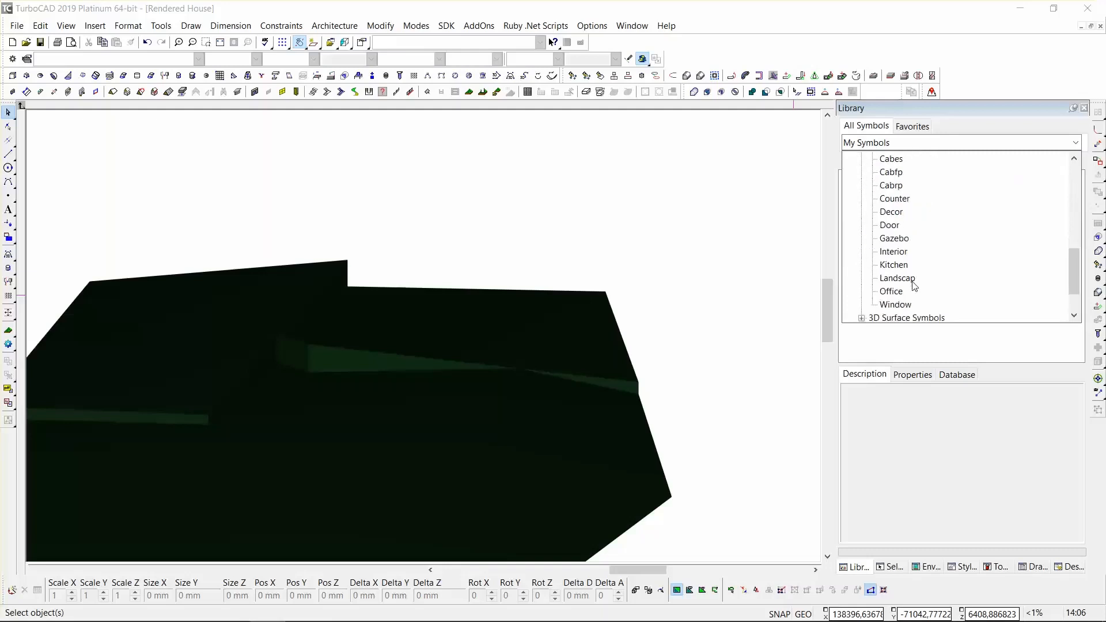
{"action": "scroll", "coordinate": [914, 286], "scroll_direction": "up", "scroll_amount": 1}
{"action": "scroll", "coordinate": [915, 286], "scroll_direction": "down", "scroll_amount": 2}
{"action": "scroll", "coordinate": [914, 287], "scroll_direction": "up", "scroll_amount": 2}
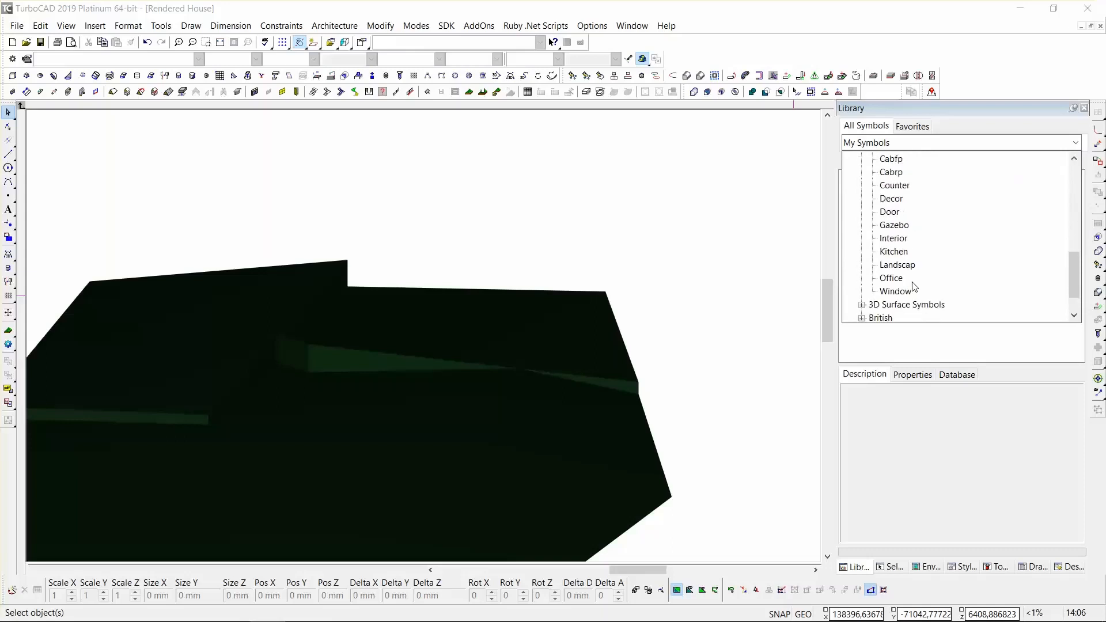
{"action": "scroll", "coordinate": [914, 286], "scroll_direction": "up", "scroll_amount": 2}
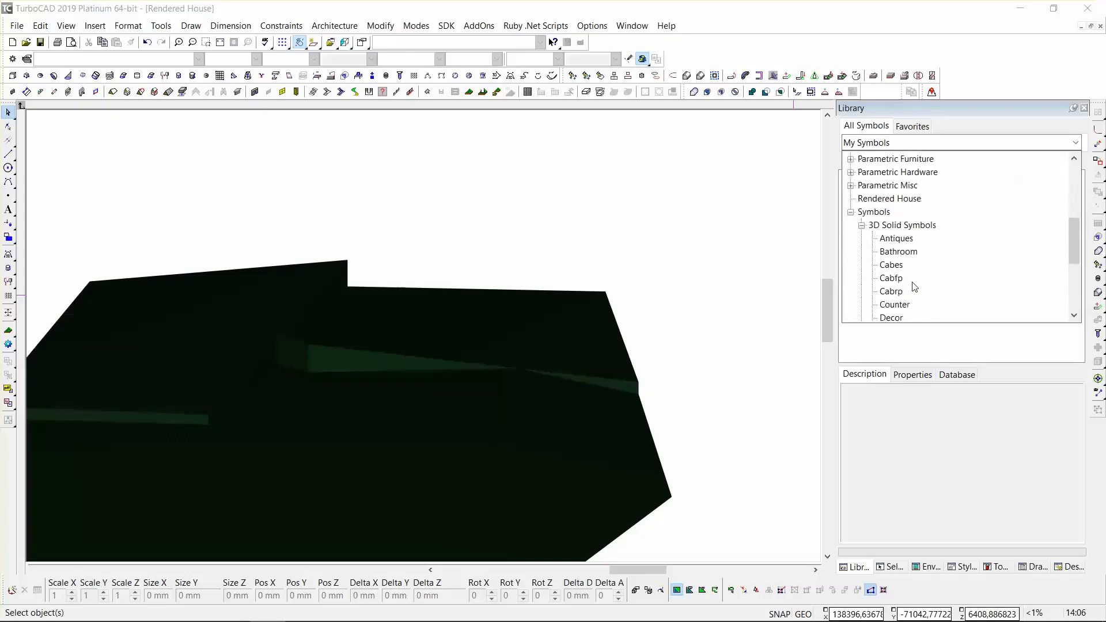
{"action": "scroll", "coordinate": [914, 287], "scroll_direction": "up", "scroll_amount": 1}
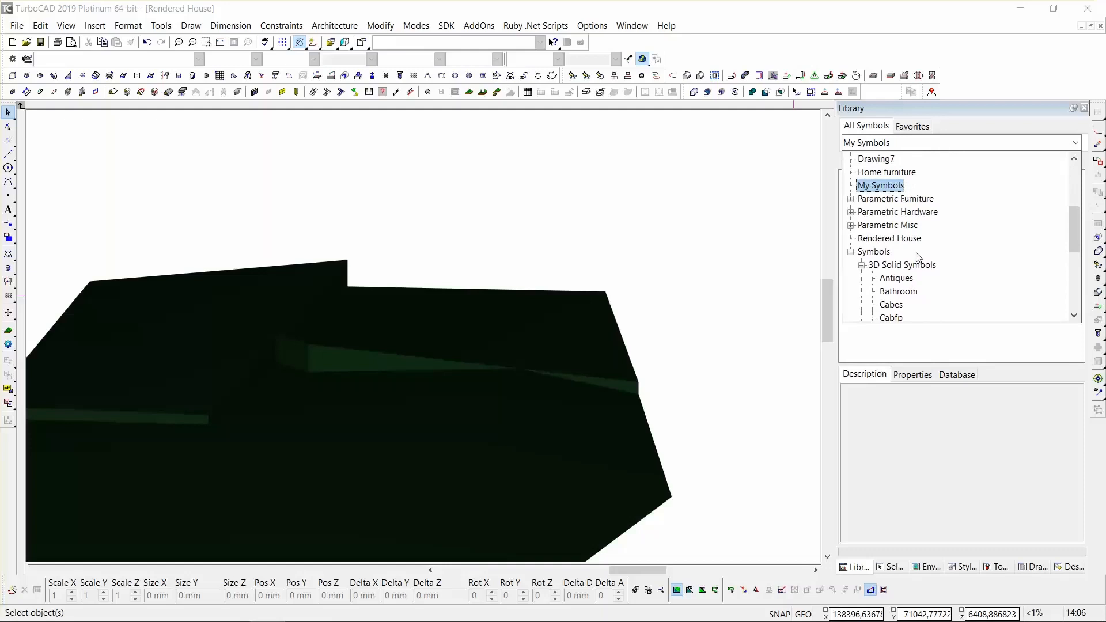
Collapse the 3D Solid Symbols folder and look through the remaining symbol library folders.
{"action": "left_click", "coordinate": [862, 265]}
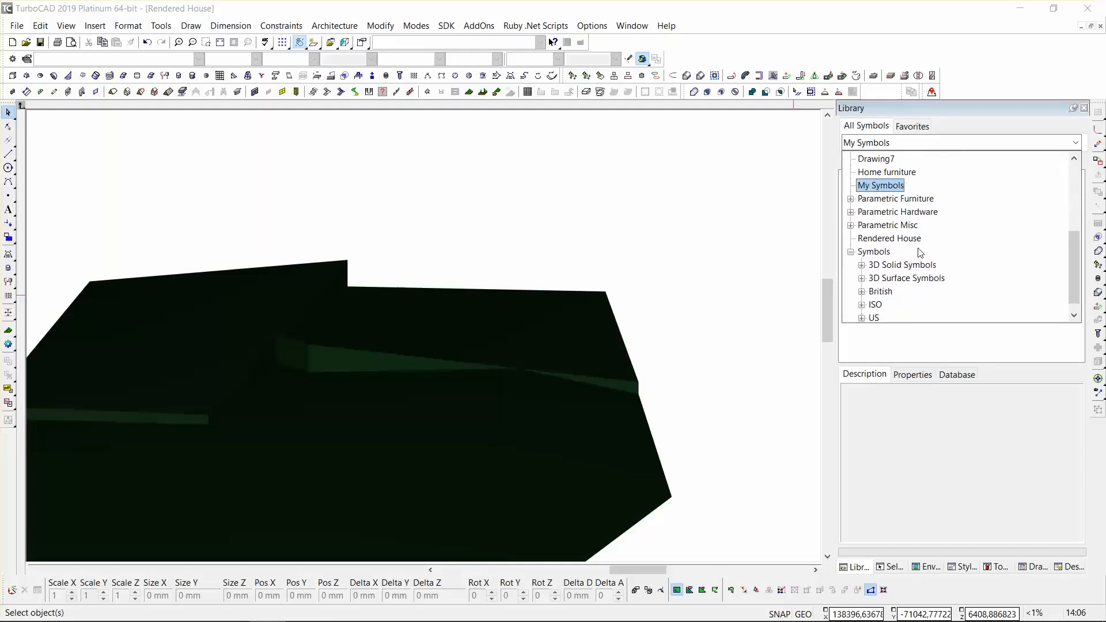
{"action": "scroll", "coordinate": [919, 253], "scroll_direction": "up", "scroll_amount": 2}
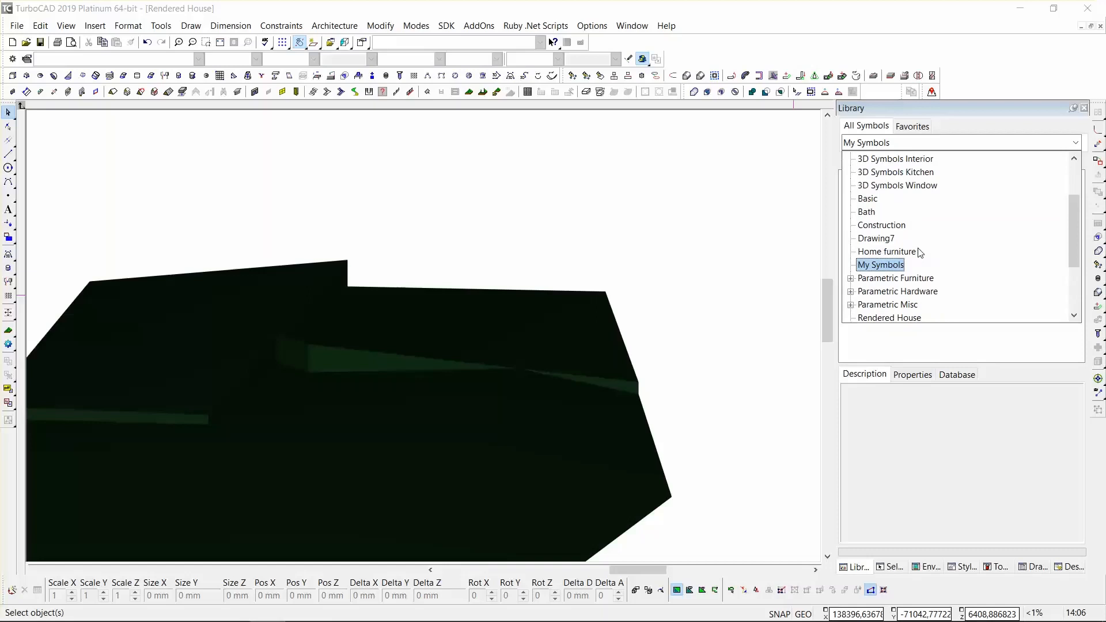
{"action": "scroll", "coordinate": [920, 252], "scroll_direction": "down", "scroll_amount": 1}
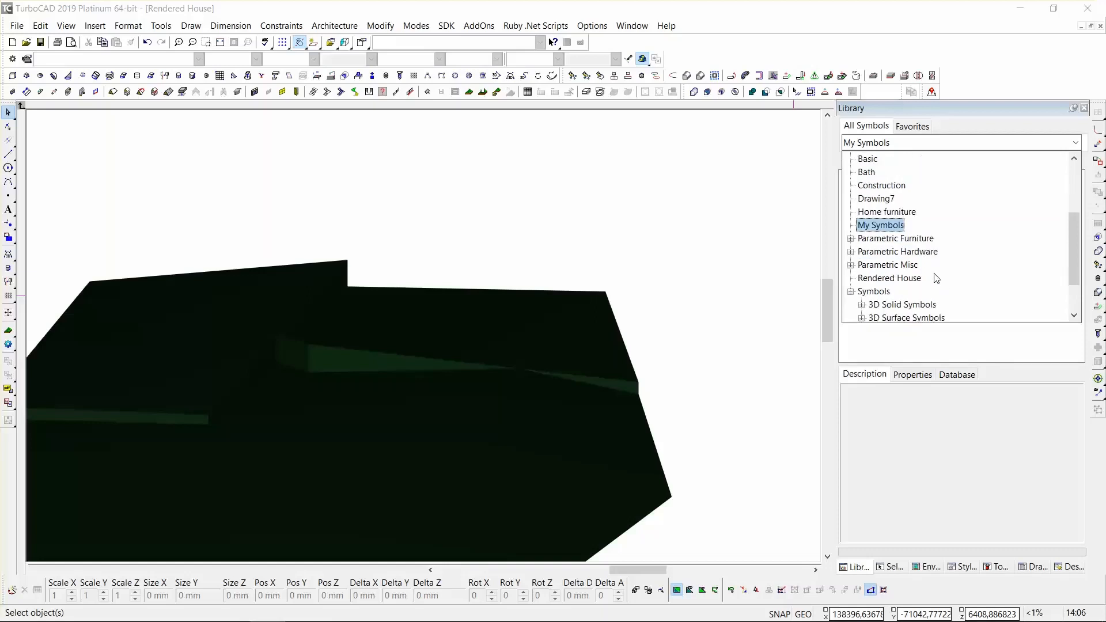
{"action": "scroll", "coordinate": [939, 281], "scroll_direction": "down", "scroll_amount": 2}
{"action": "scroll", "coordinate": [936, 279], "scroll_direction": "up", "scroll_amount": 3}
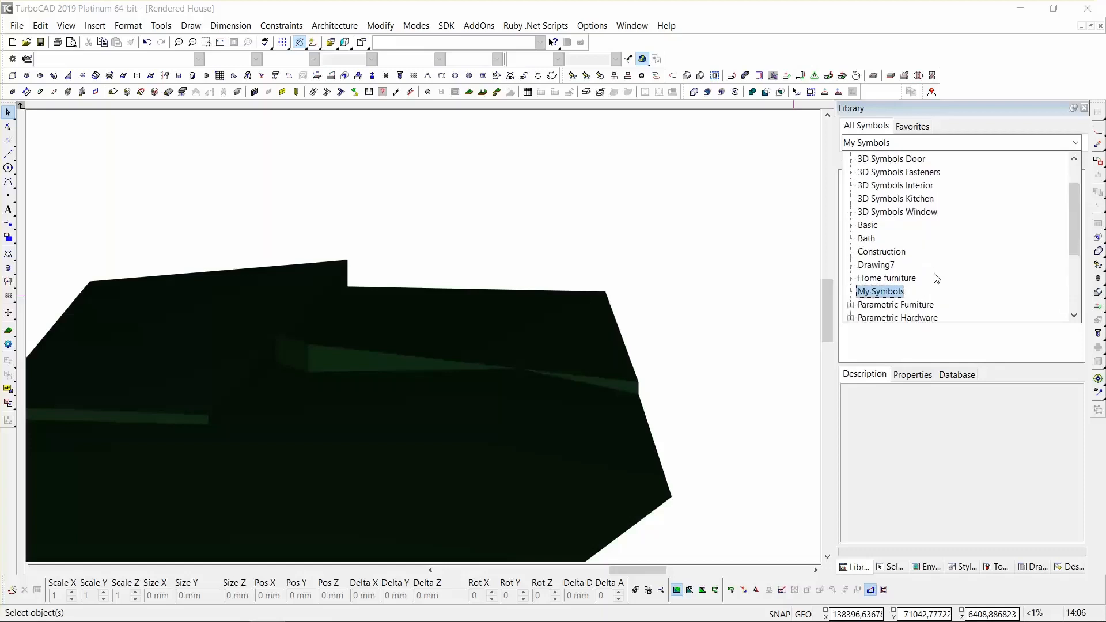
{"action": "scroll", "coordinate": [937, 279], "scroll_direction": "up", "scroll_amount": 1}
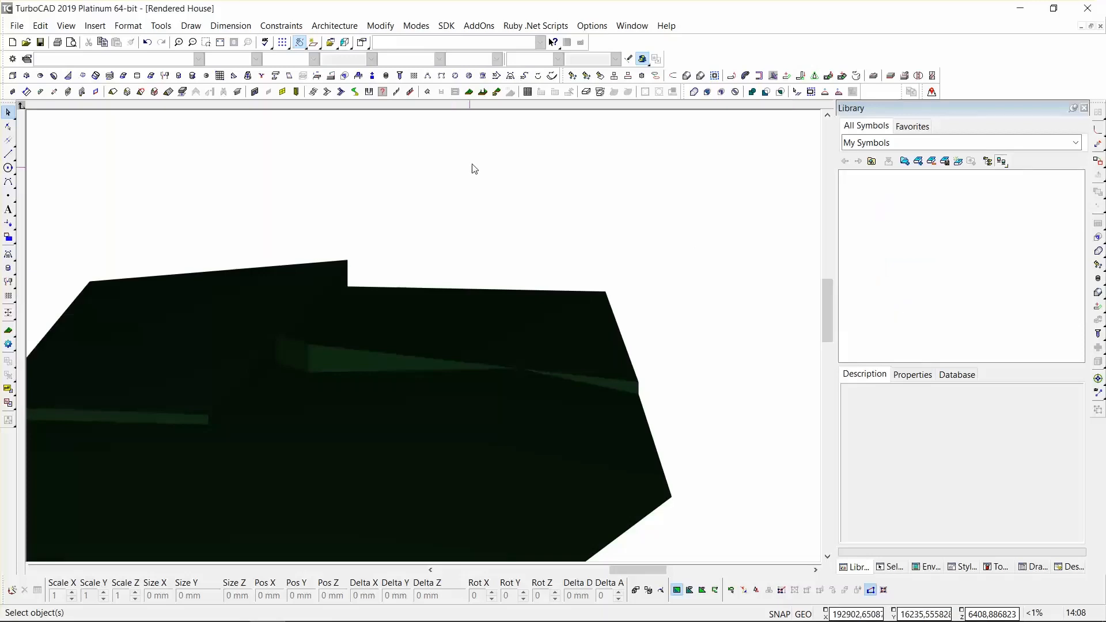
Return the model to wireframe display in the World Plan view and show it from the south-east isometric view.
{"action": "right_click", "coordinate": [472, 166]}
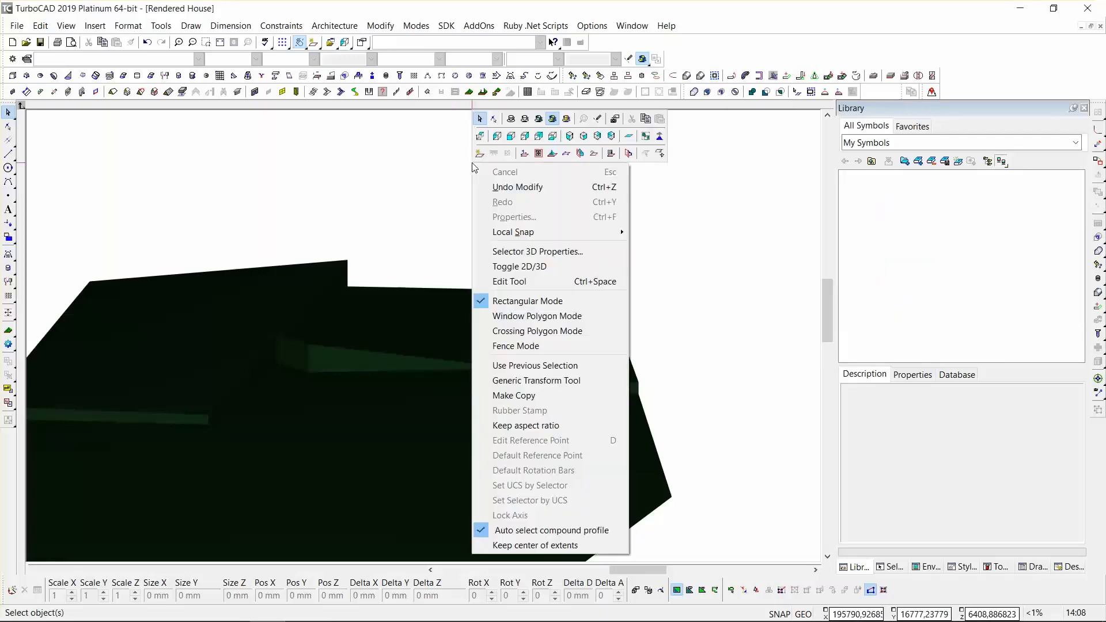
{"action": "left_click", "coordinate": [479, 136]}
{"action": "right_click", "coordinate": [449, 238]}
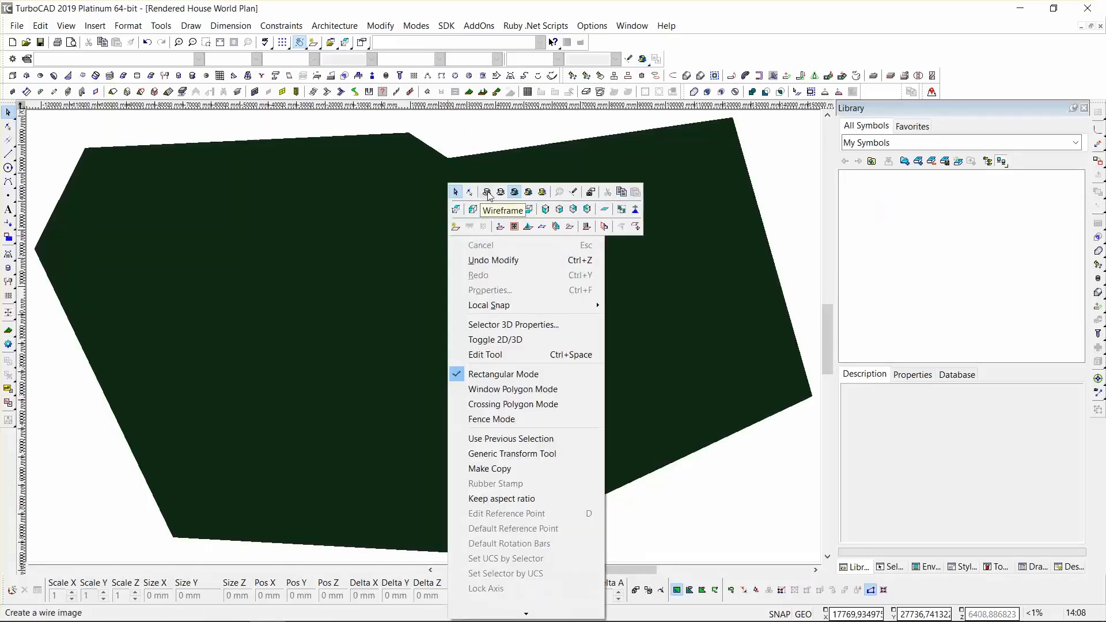
{"action": "left_click", "coordinate": [487, 192]}
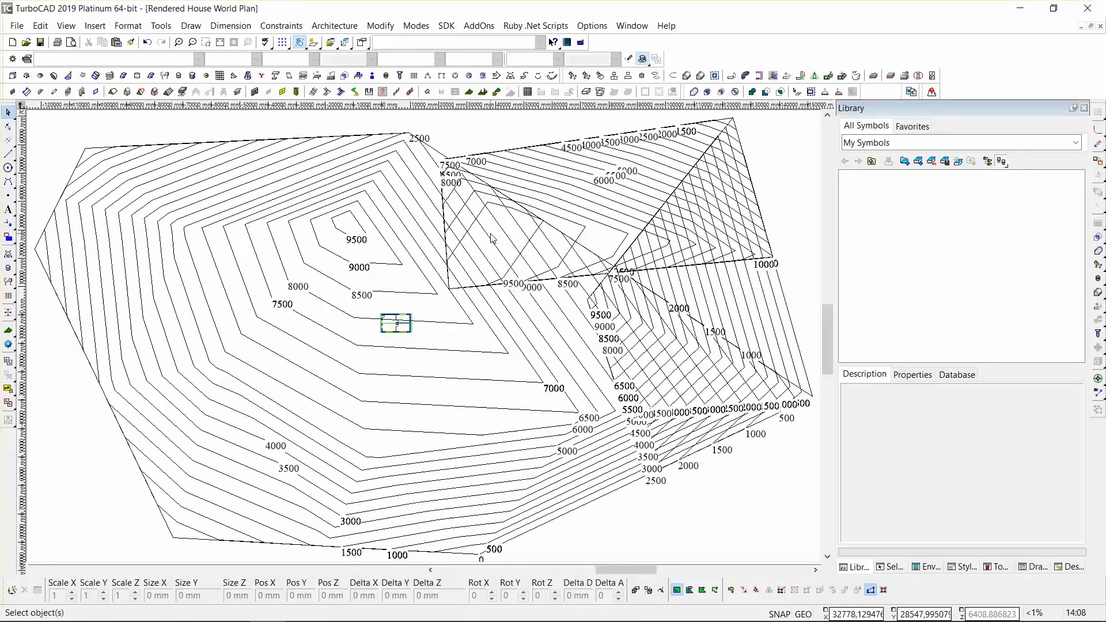
{"action": "right_click", "coordinate": [432, 270]}
{"action": "left_click", "coordinate": [542, 252]}
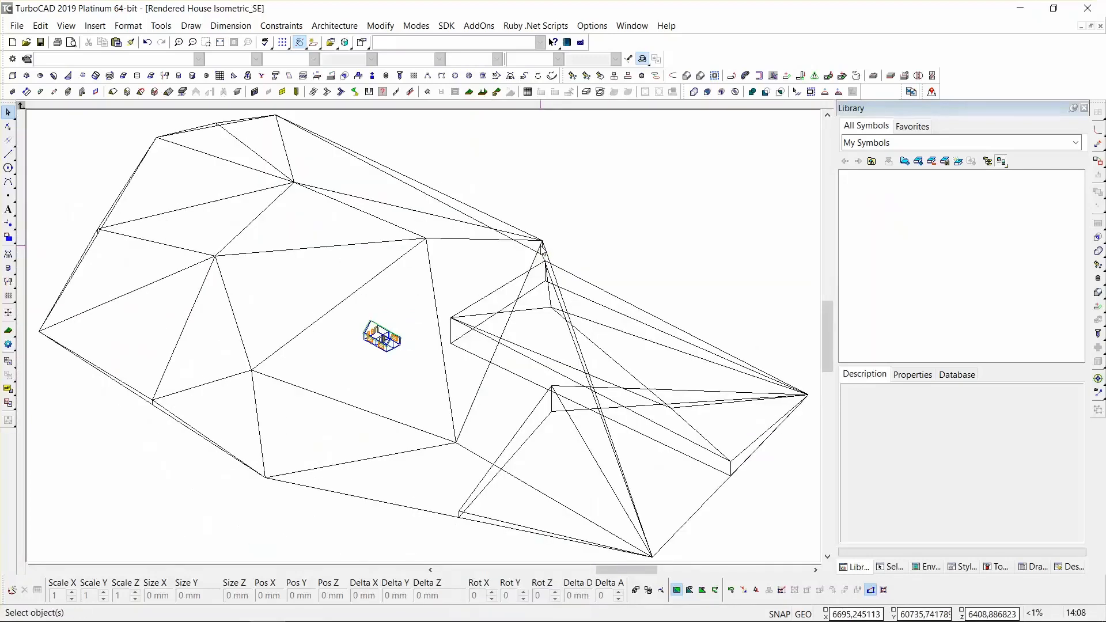